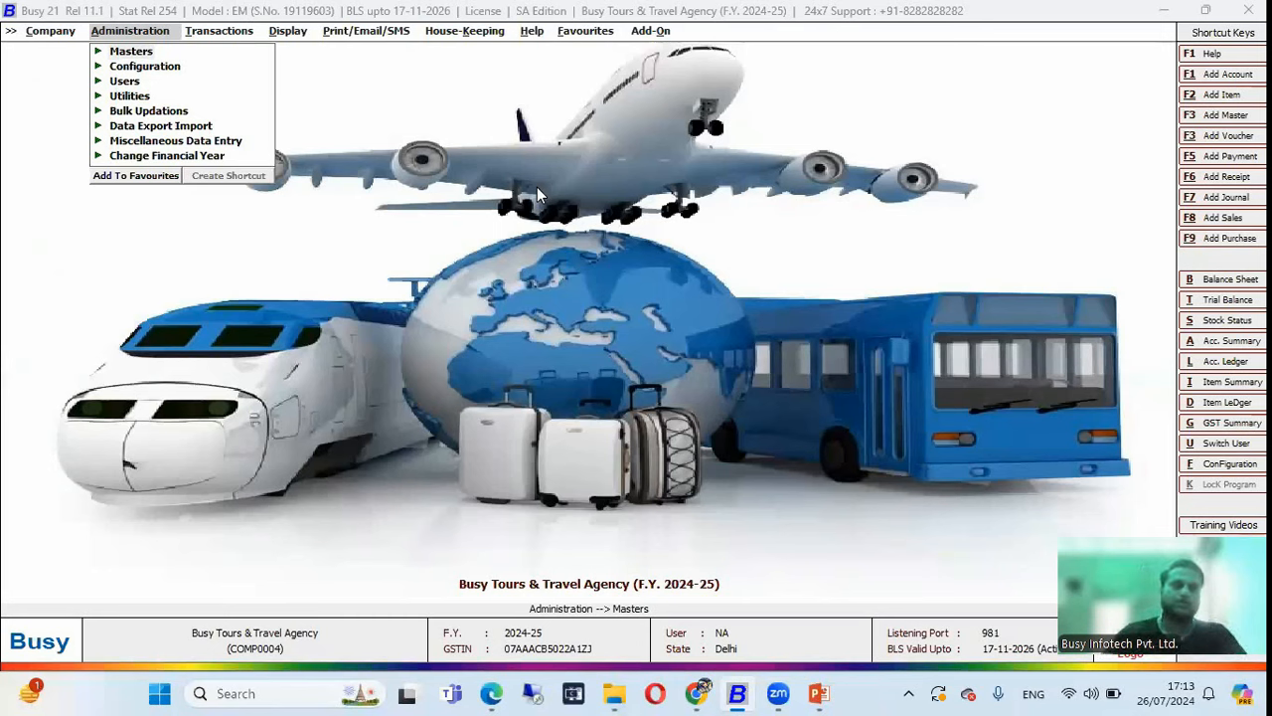
click(119, 52)
key(i)
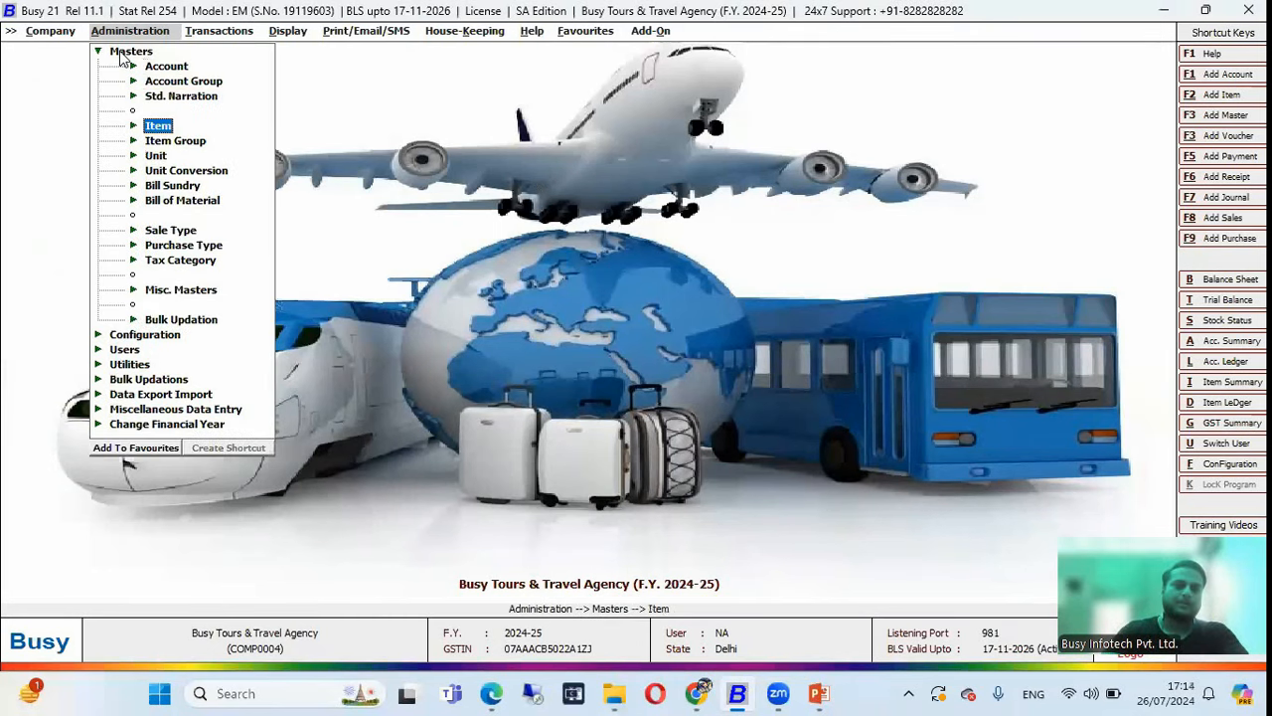
key(Return)
key(l)
key(Return)
key(Return)
key(Return)
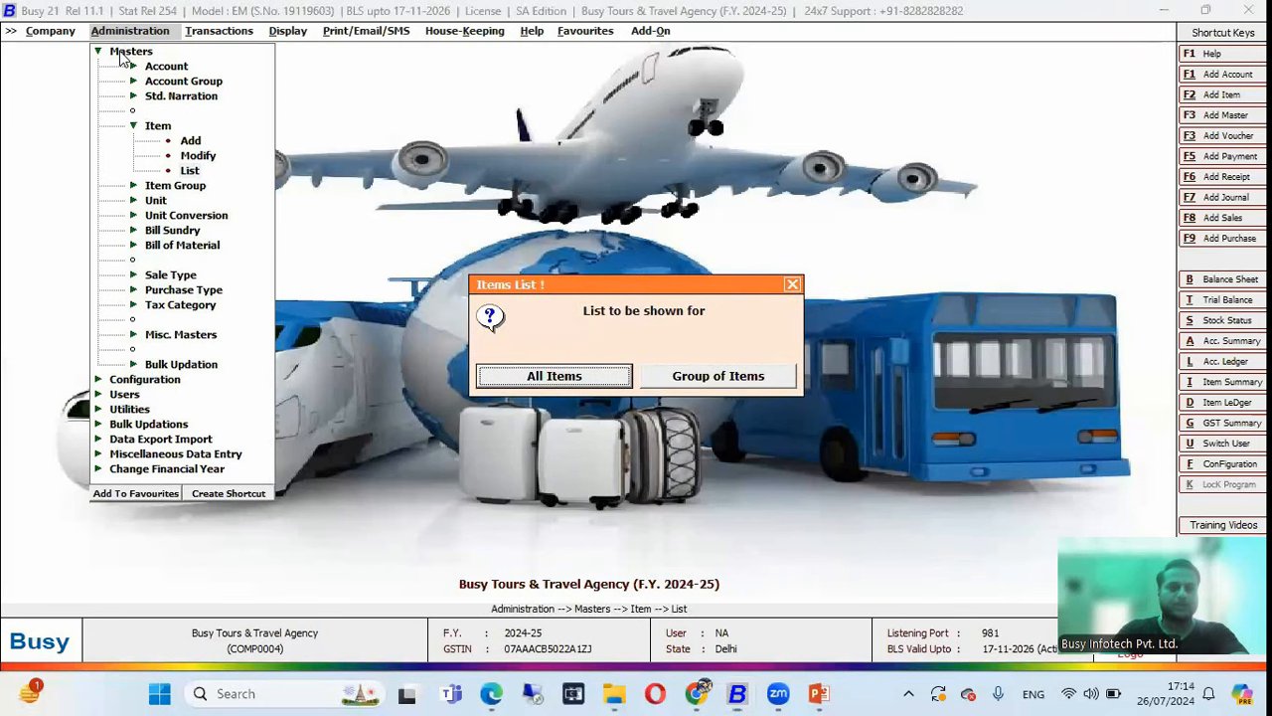
key(Return)
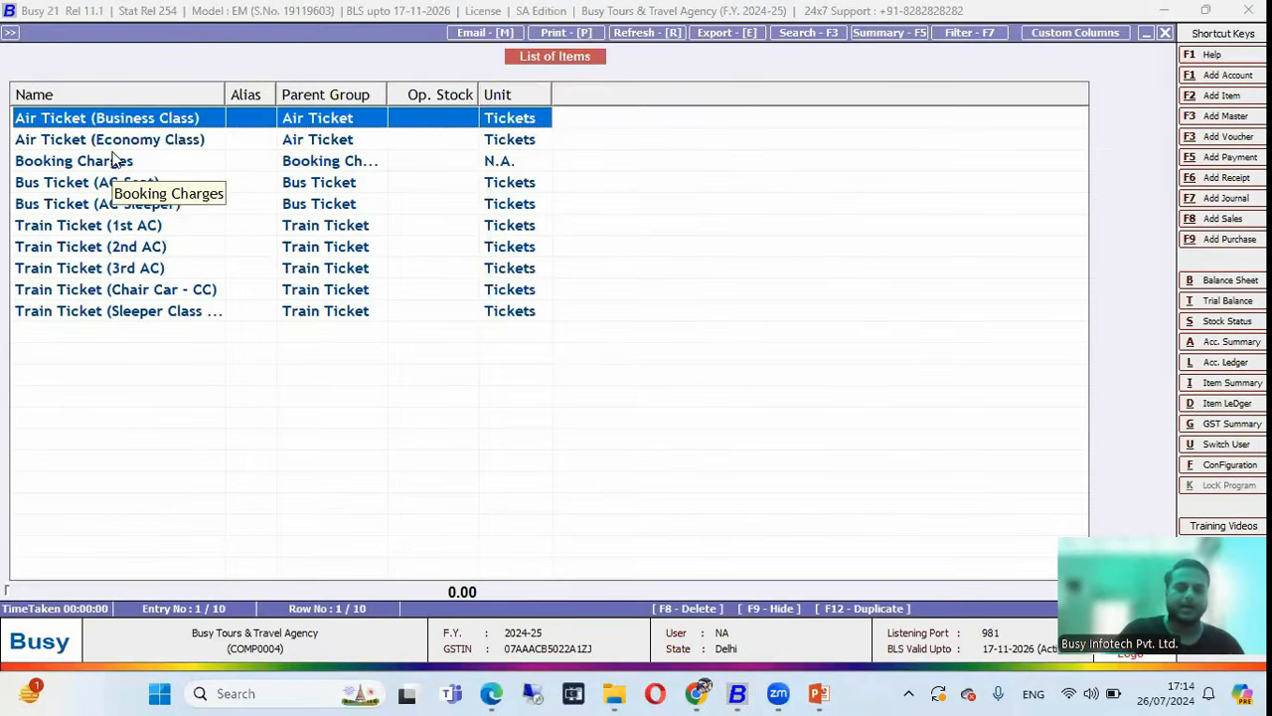
key(F5)
key(Down)
key(Down)
key(Return)
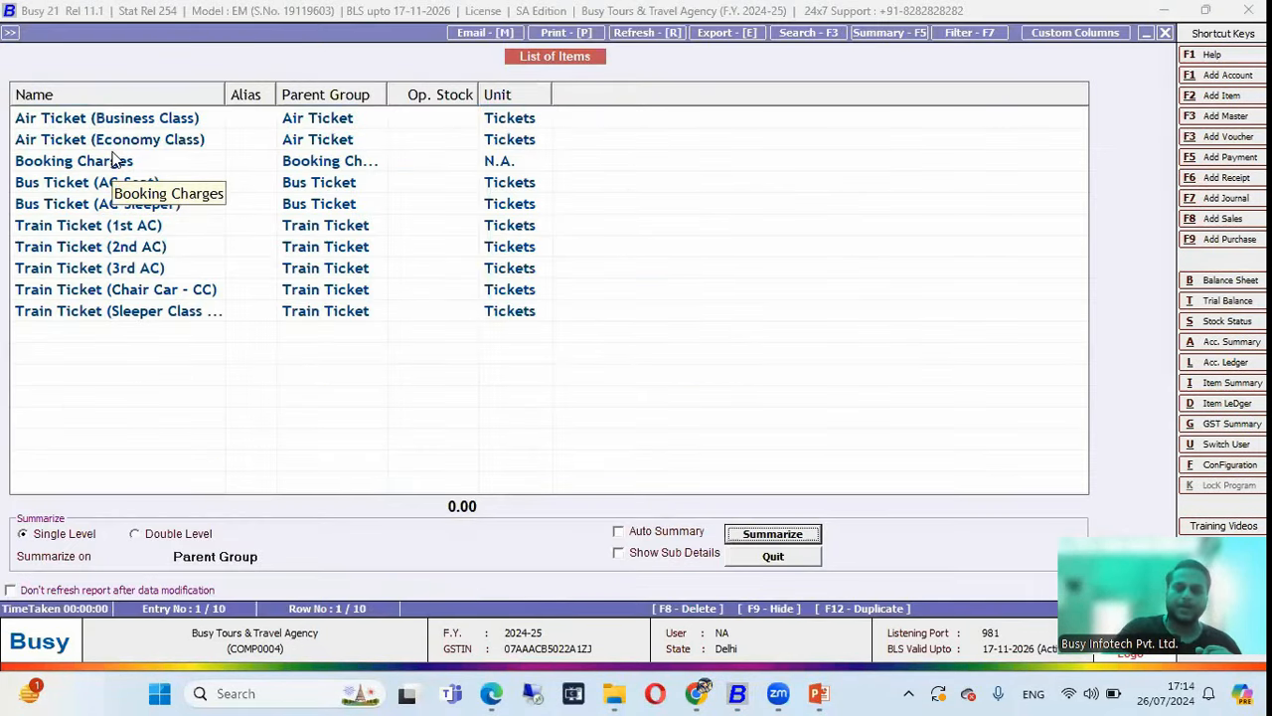
key(Return)
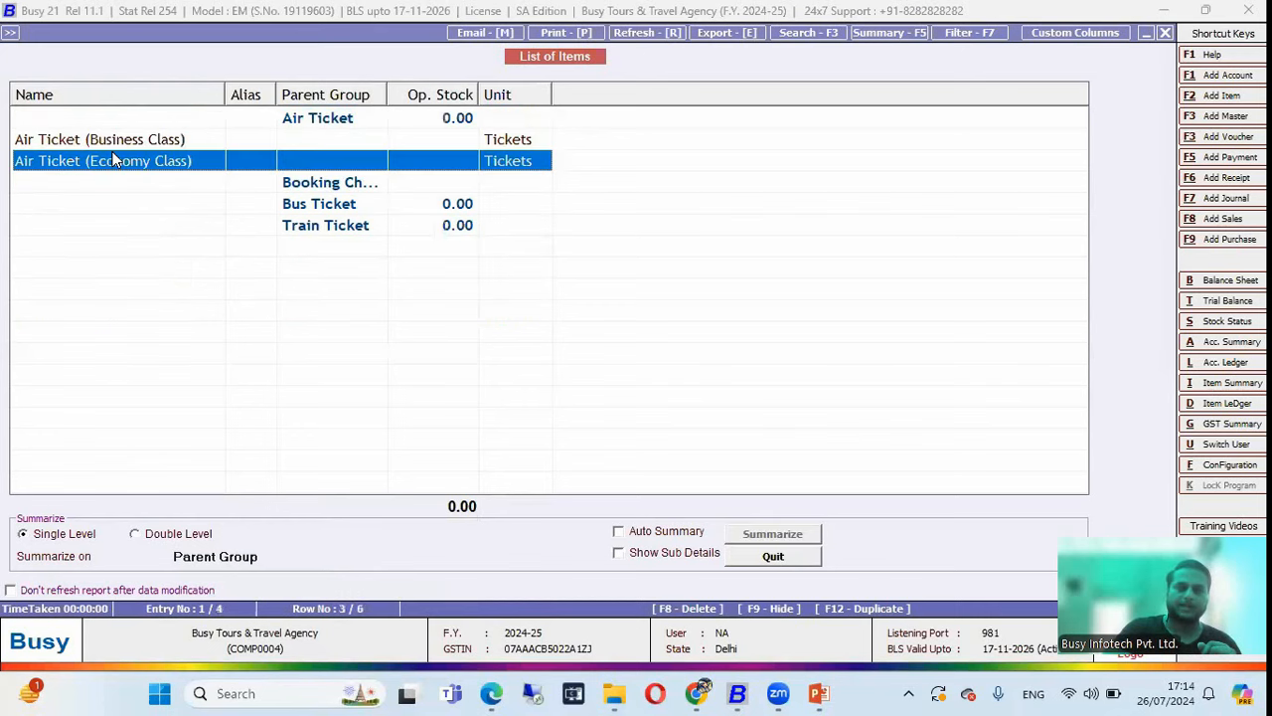
key(Down)
key(Down)
key(Down)
key(Down)
key(Down)
key(Down)
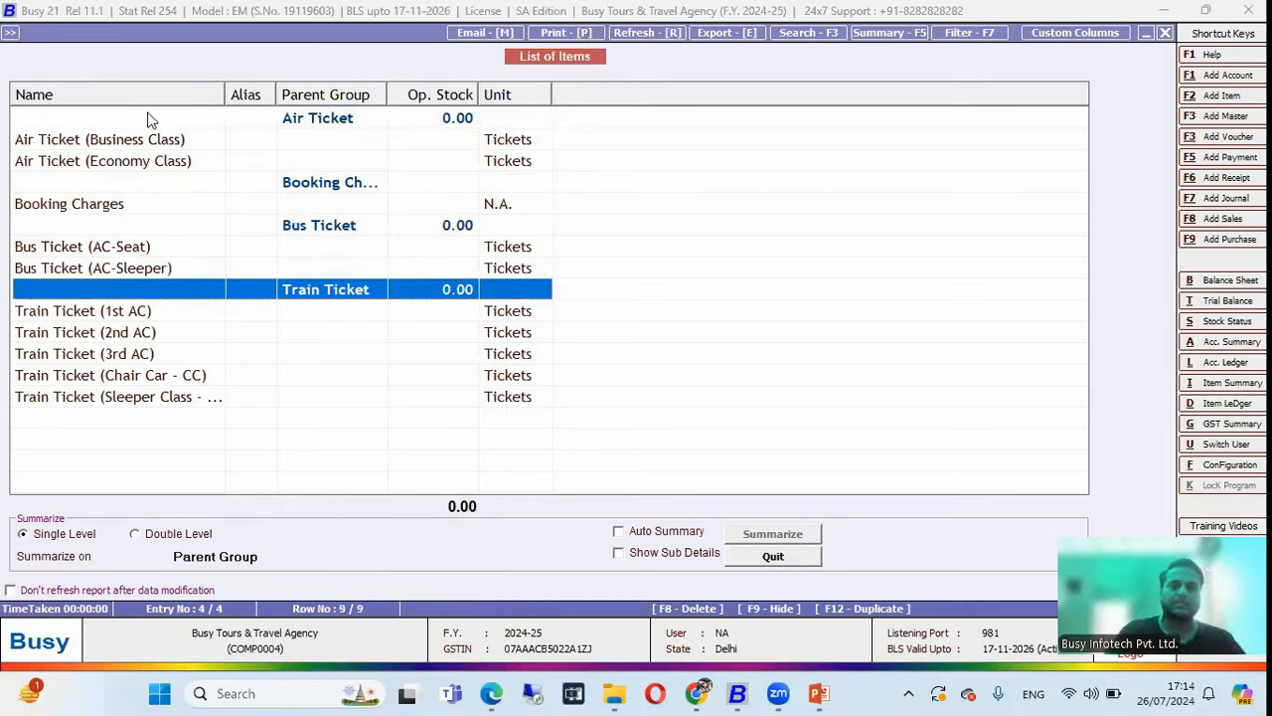
drag(226, 94, 287, 93)
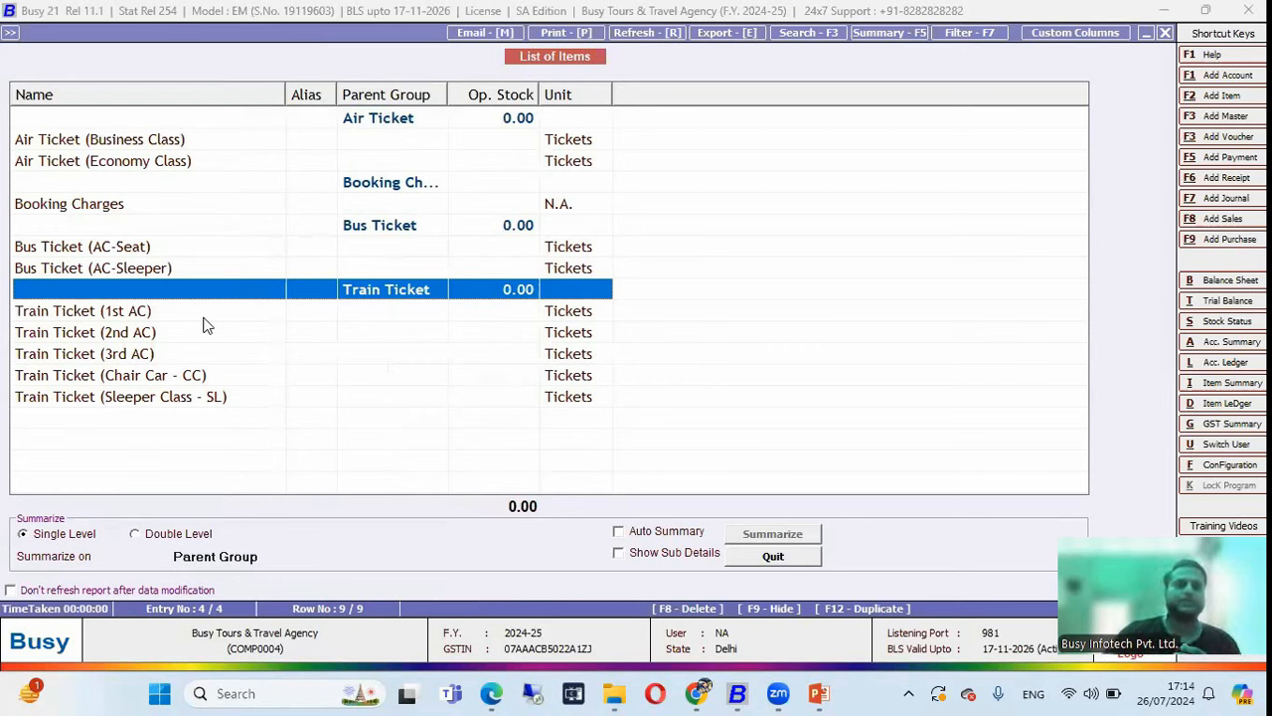
key(Up)
key(Up)
key(Up)
key(Up)
key(Up)
key(Up)
key(Up)
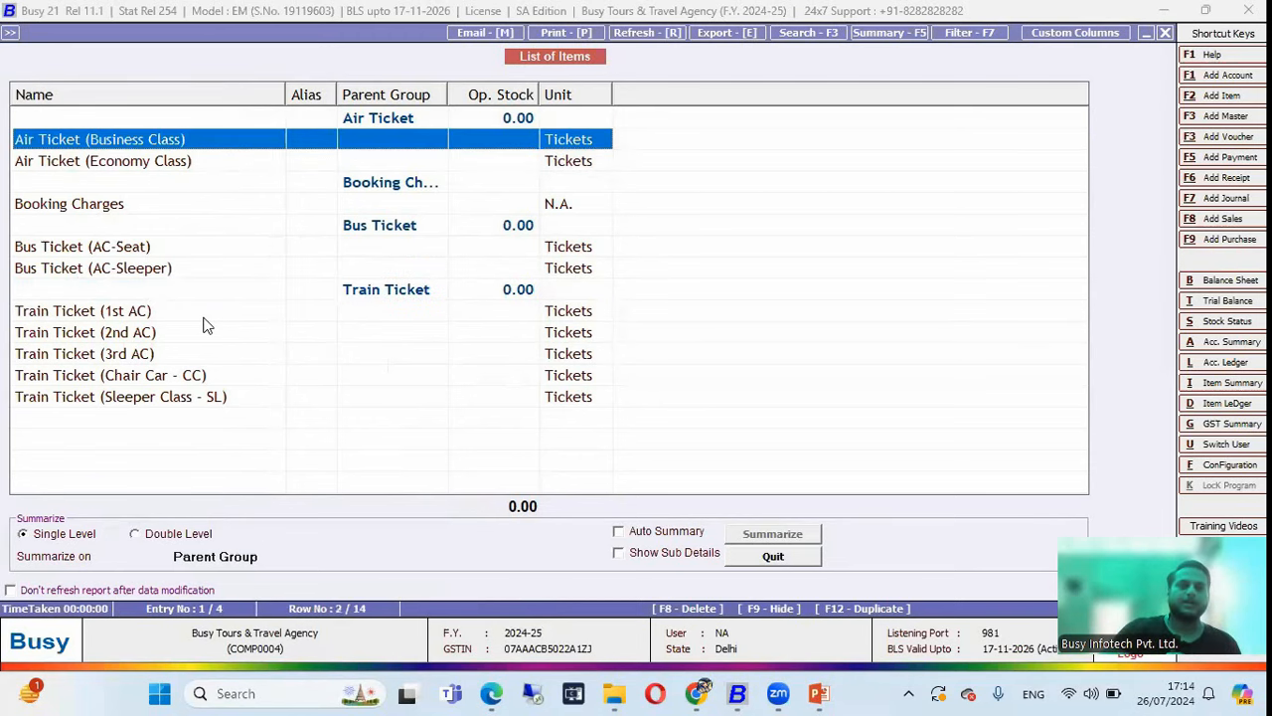
key(Down)
key(Up)
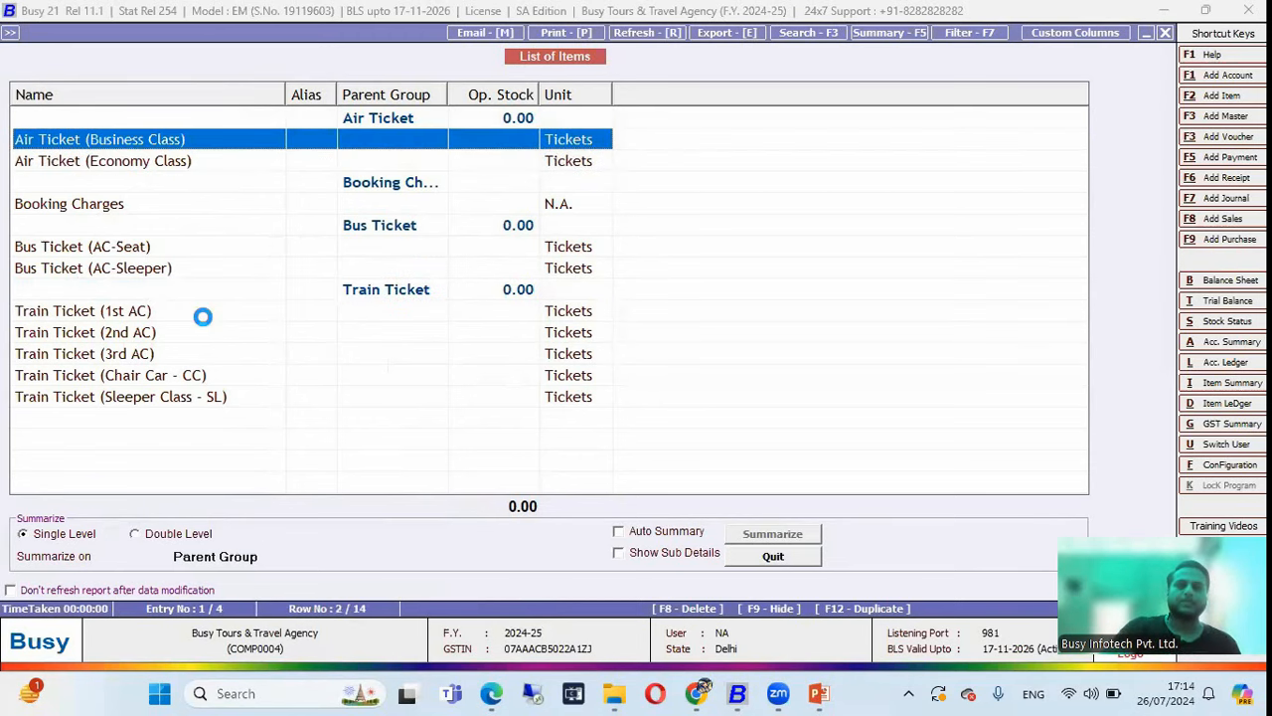
key(Return)
key(Return)
key(Return)
key(Return)
key(Return)
key(Return)
key(Return)
key(Return)
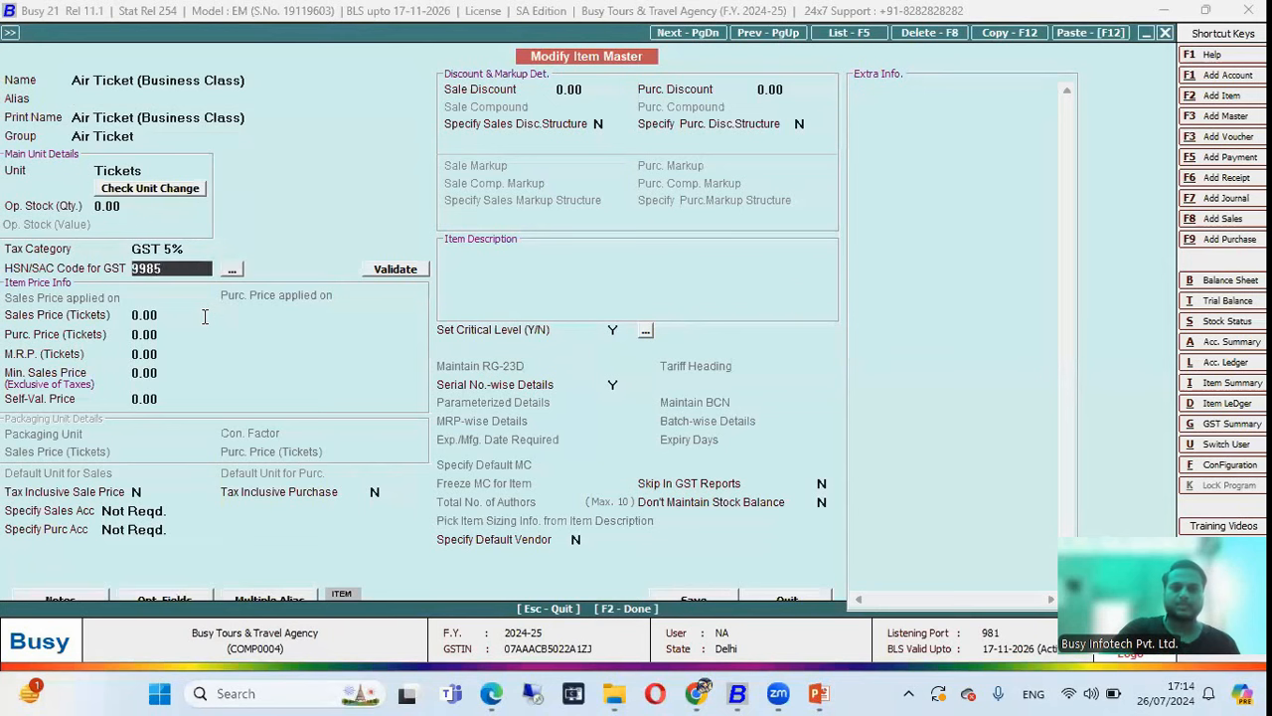
key(Return)
key(Escape)
key(Return)
key(Down)
key(Down)
key(Down)
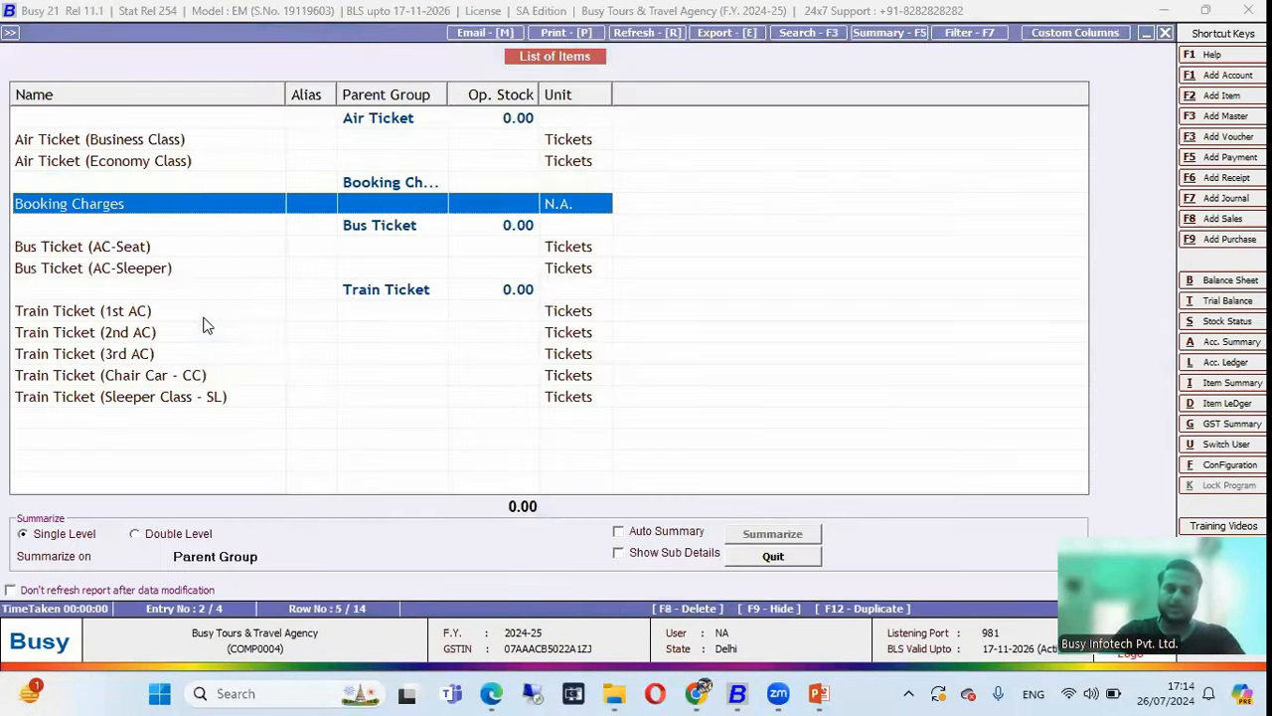
key(Escape)
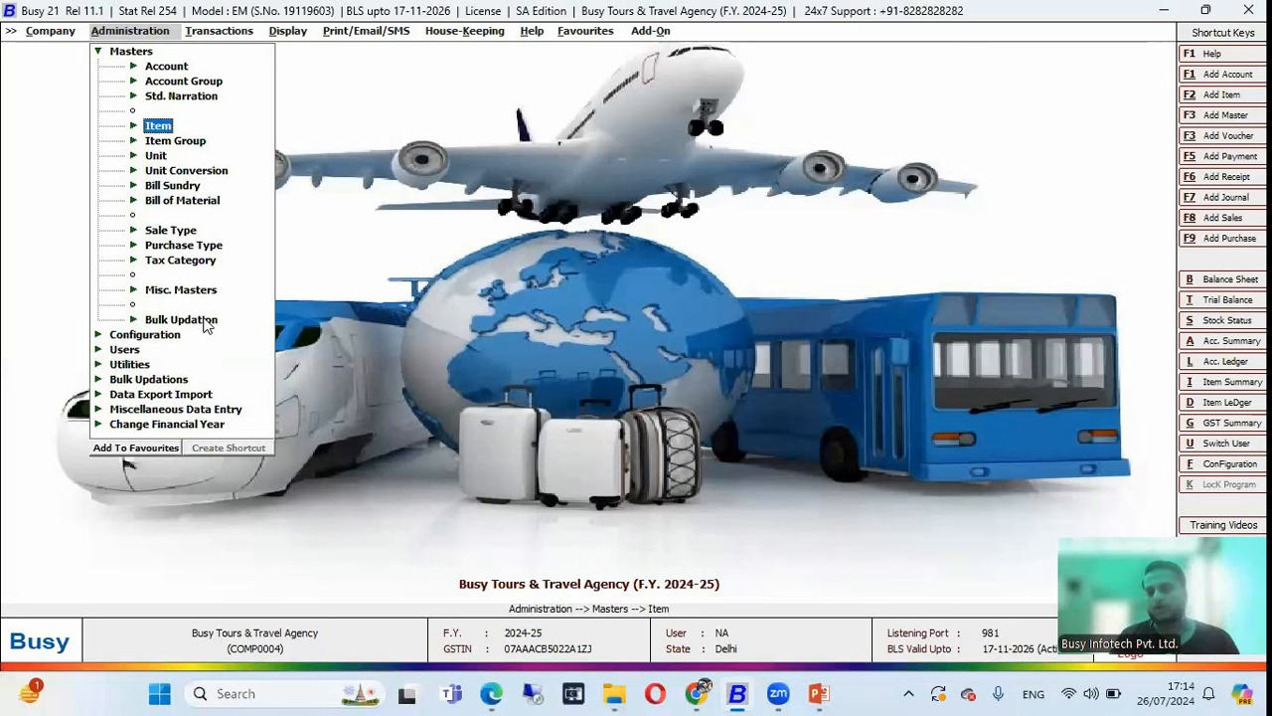
Start Ticket (Enquiry) voucher TE-10 for the Cash party, dated 25-07-2024.
key(Right)
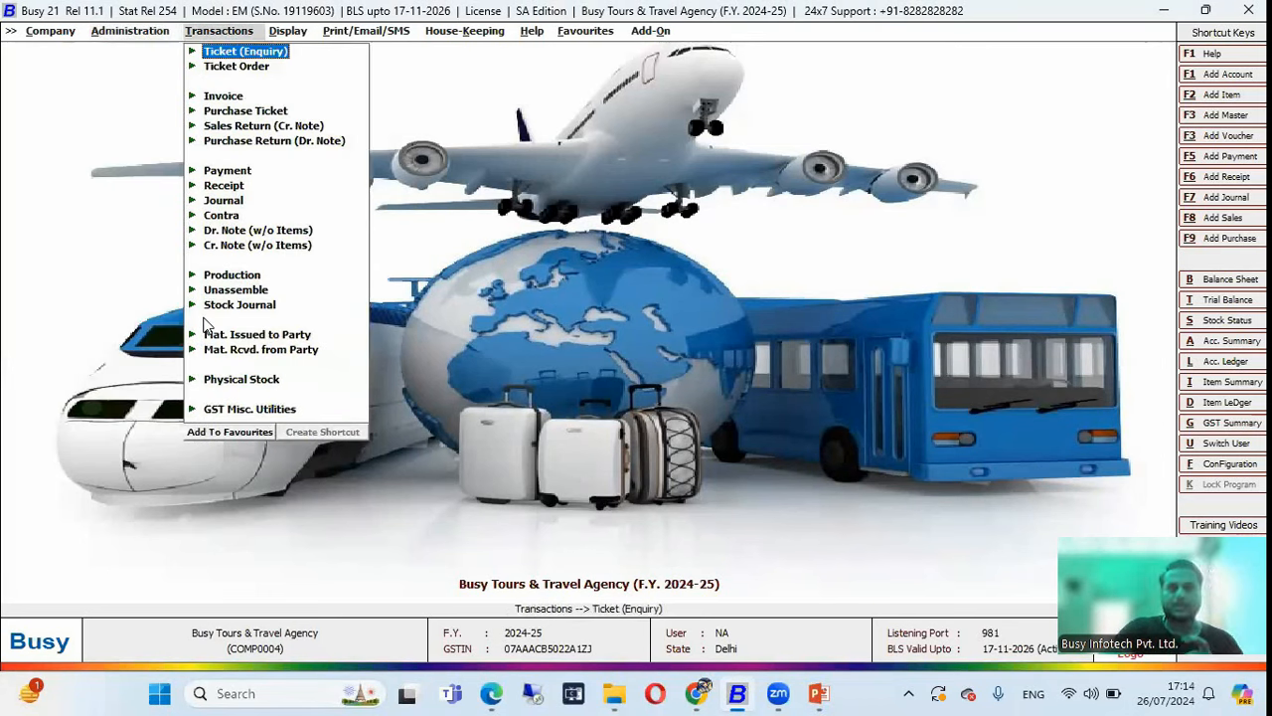
key(Return)
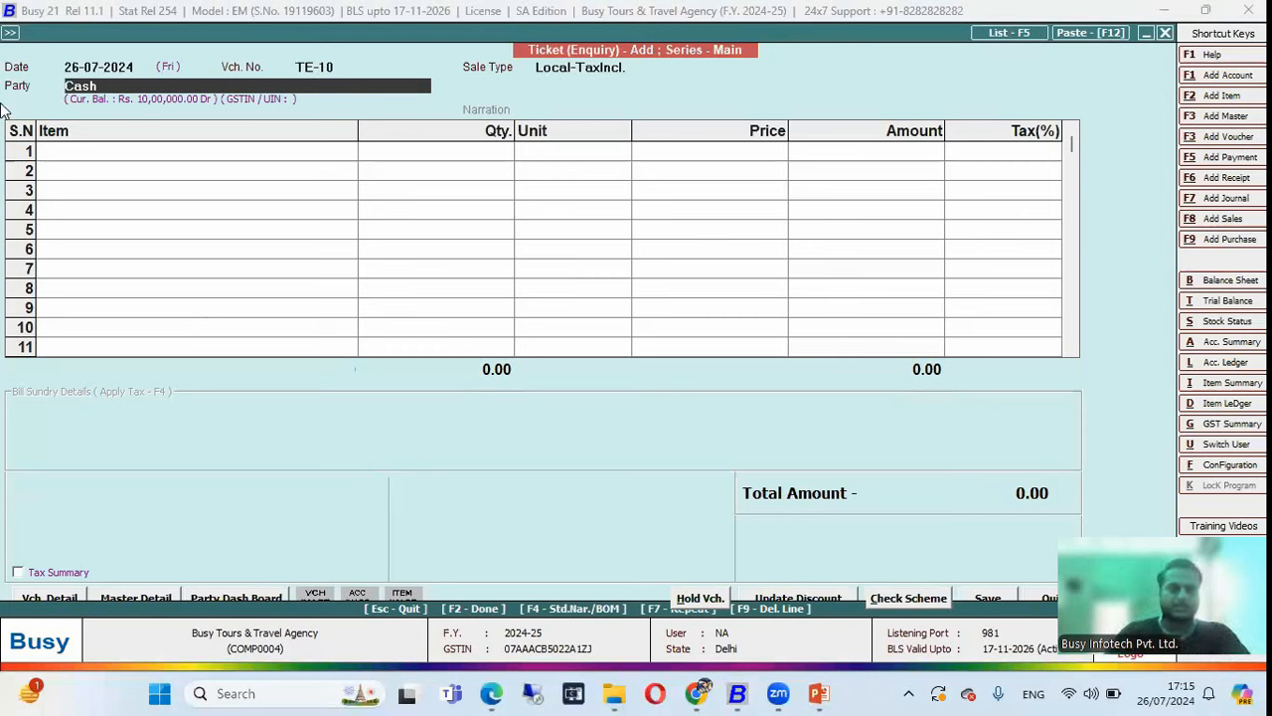
click(88, 69)
text(25)
key(Return)
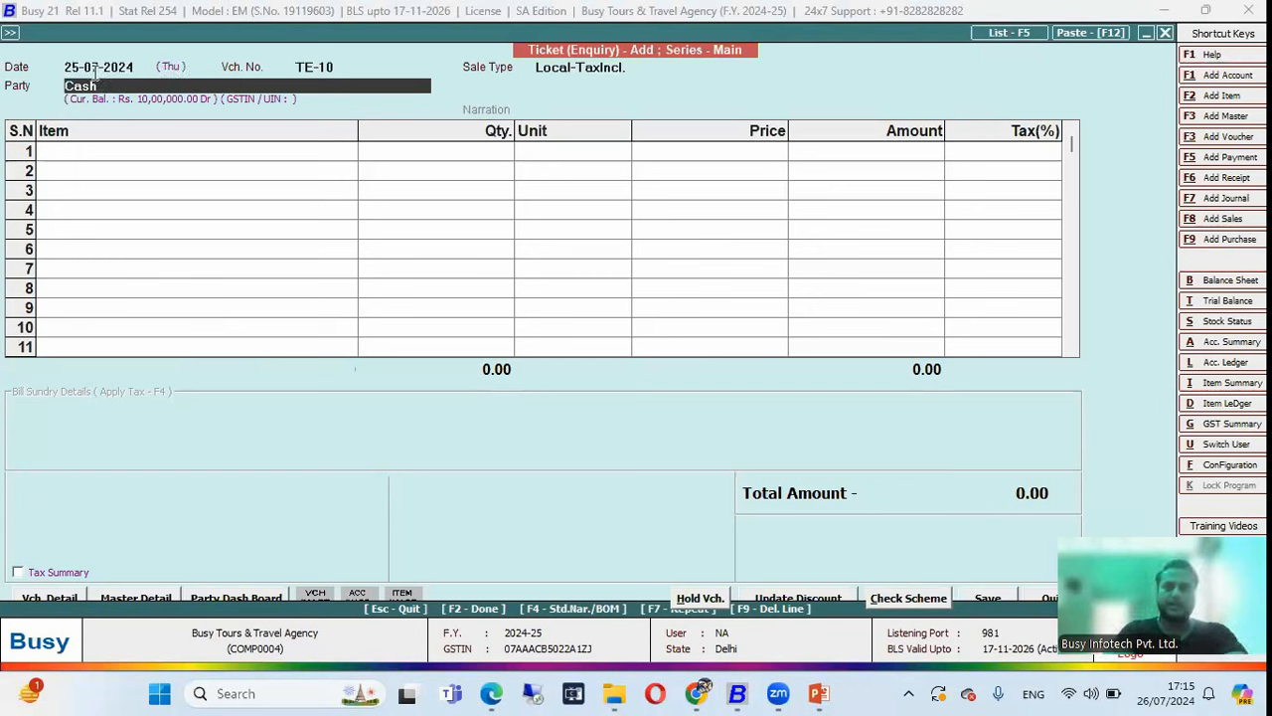
Enter the customer's mobile number, full name and four-line Delhi postal address in billing details.
key(Return)
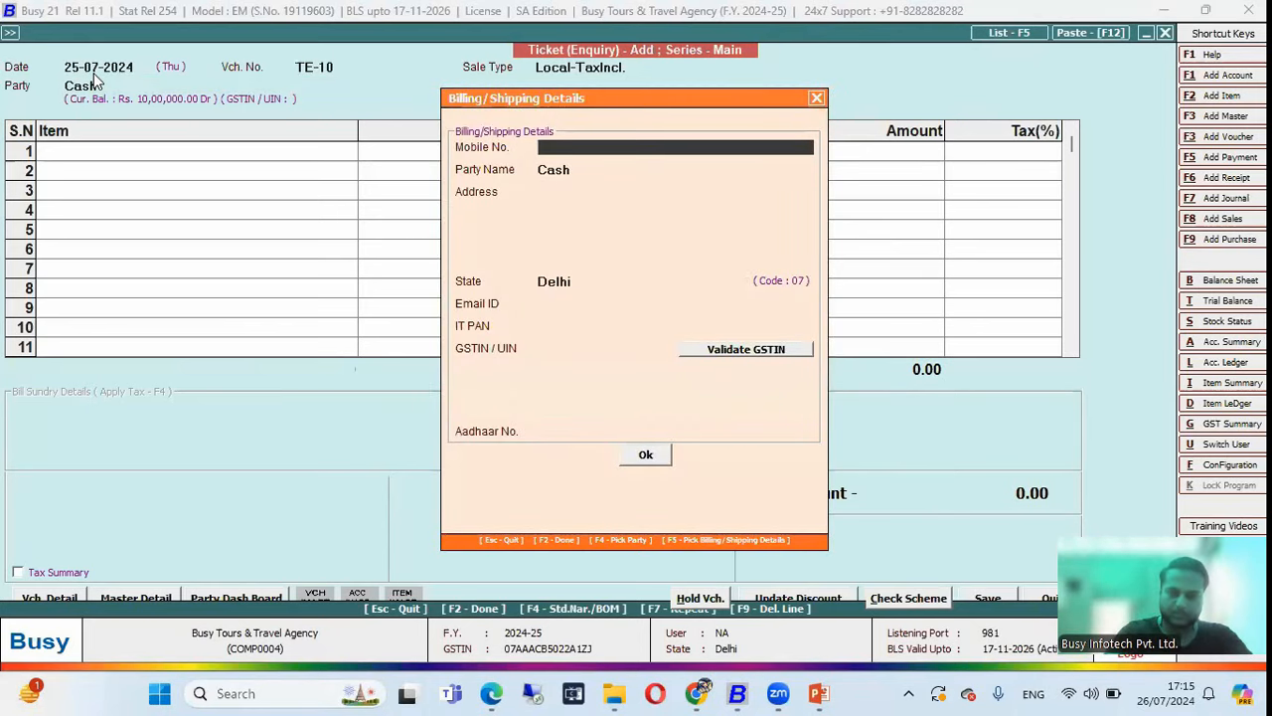
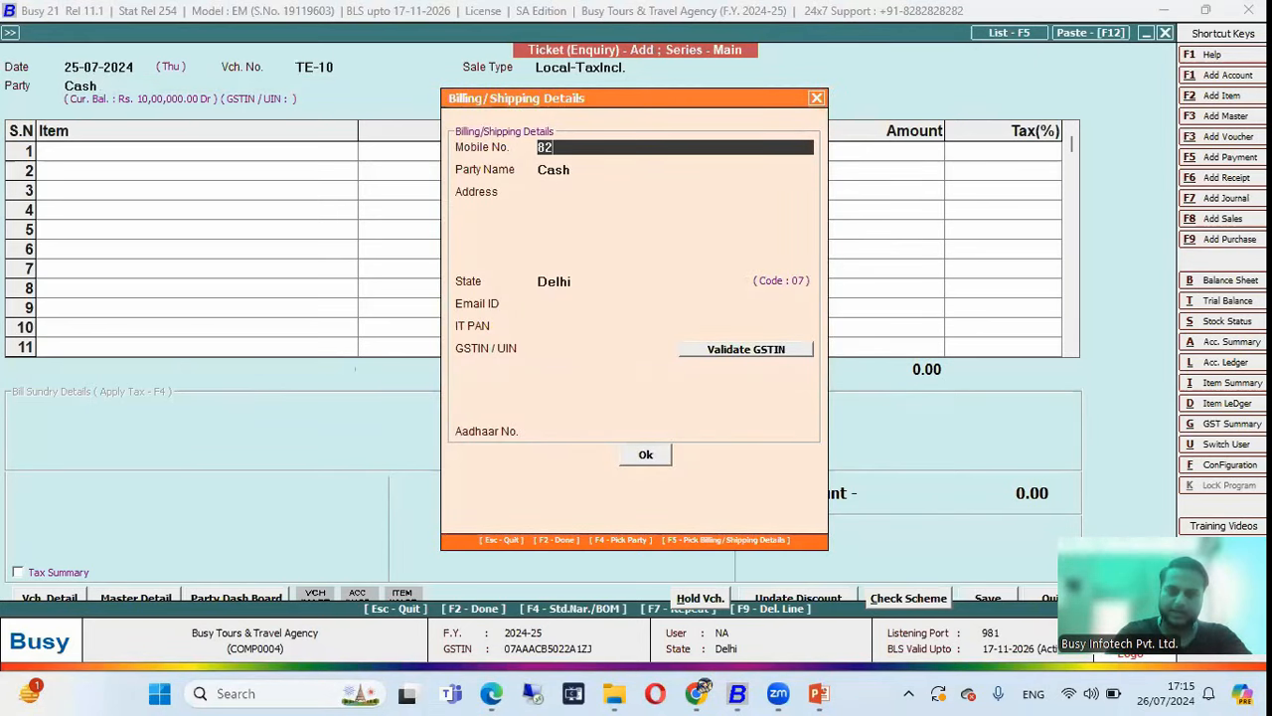
key(Return)
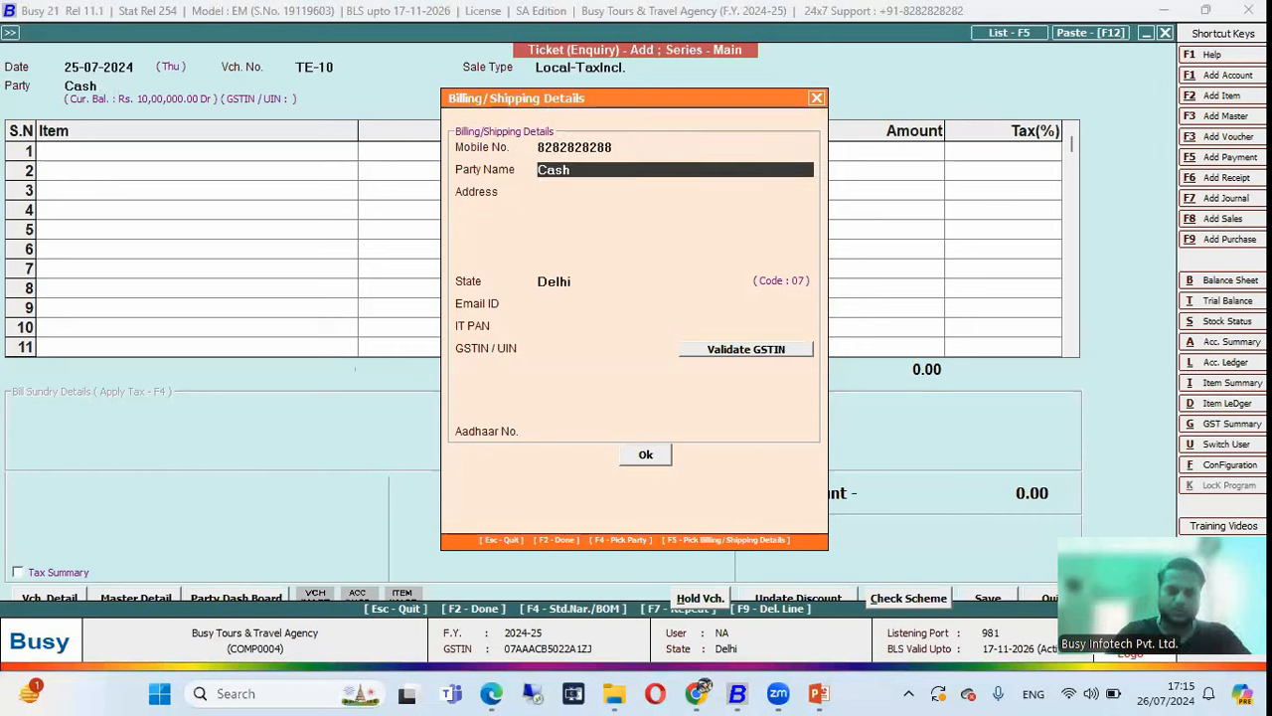
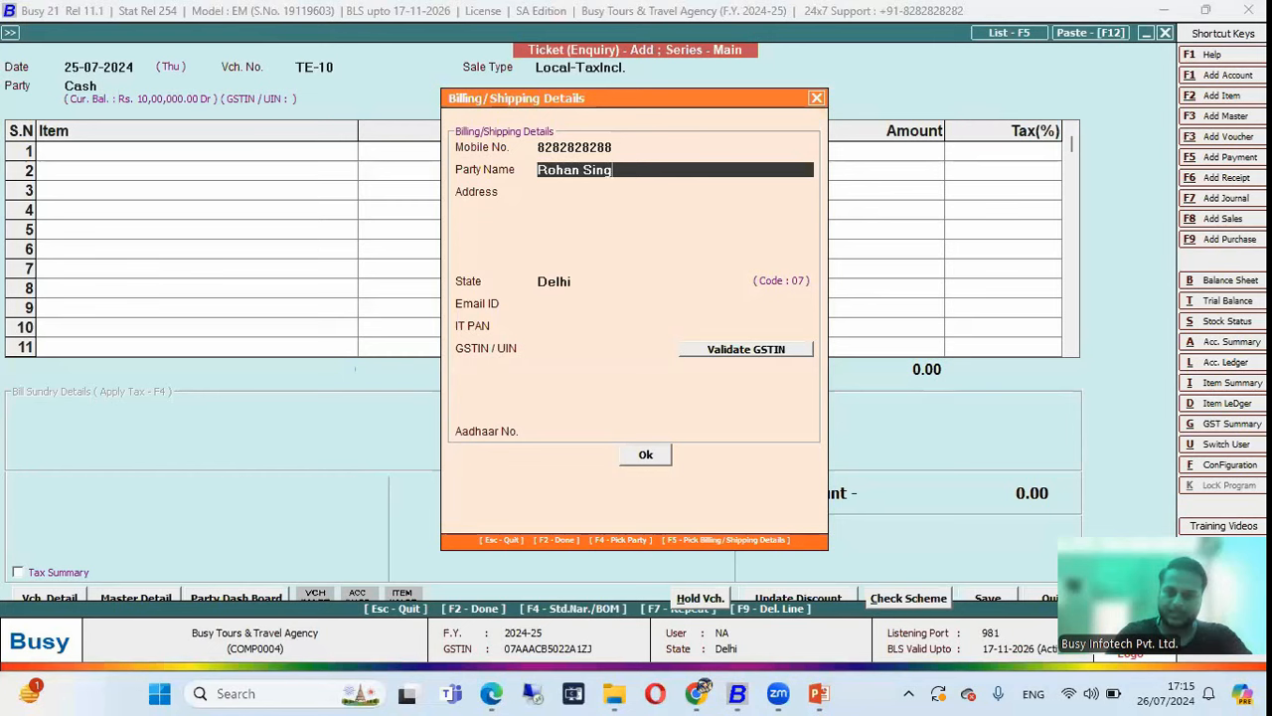
key(Return)
key(Return)
key(Return)
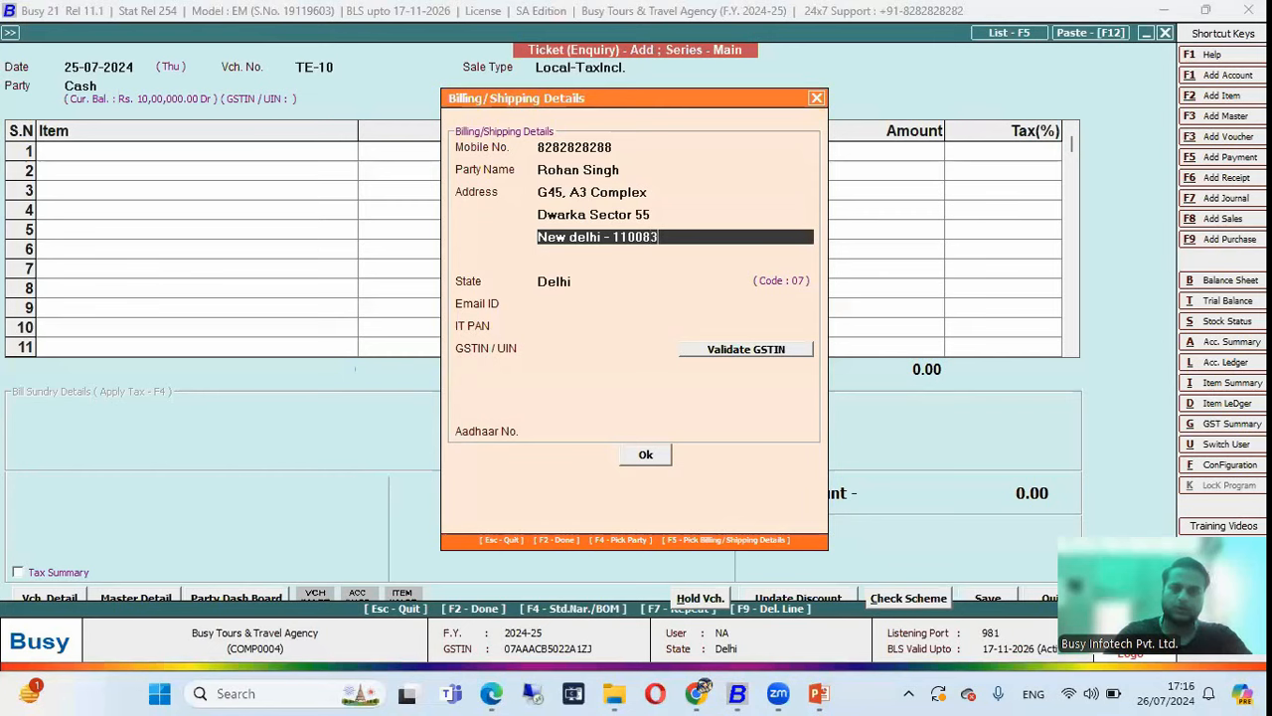
key(Return)
text(delhi, india)
key(Return)
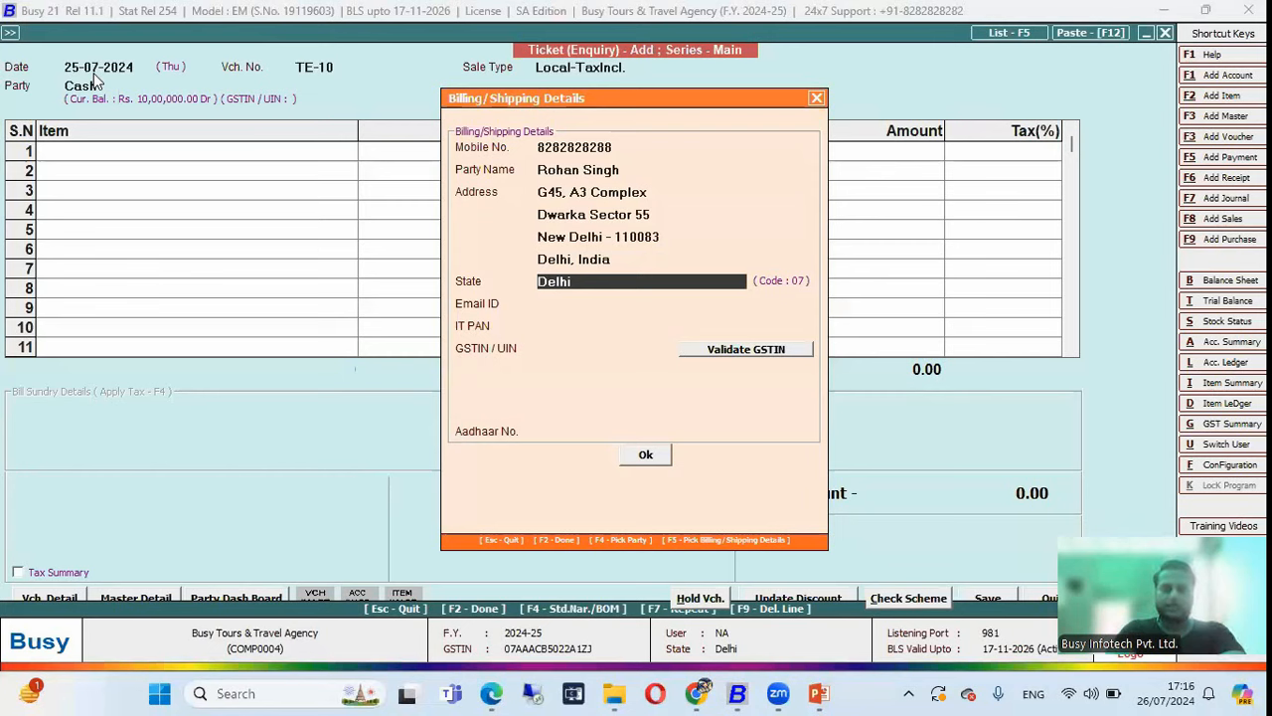
Add the customer's e-mail and Aadhaar number, then accept the billing details.
key(Return)
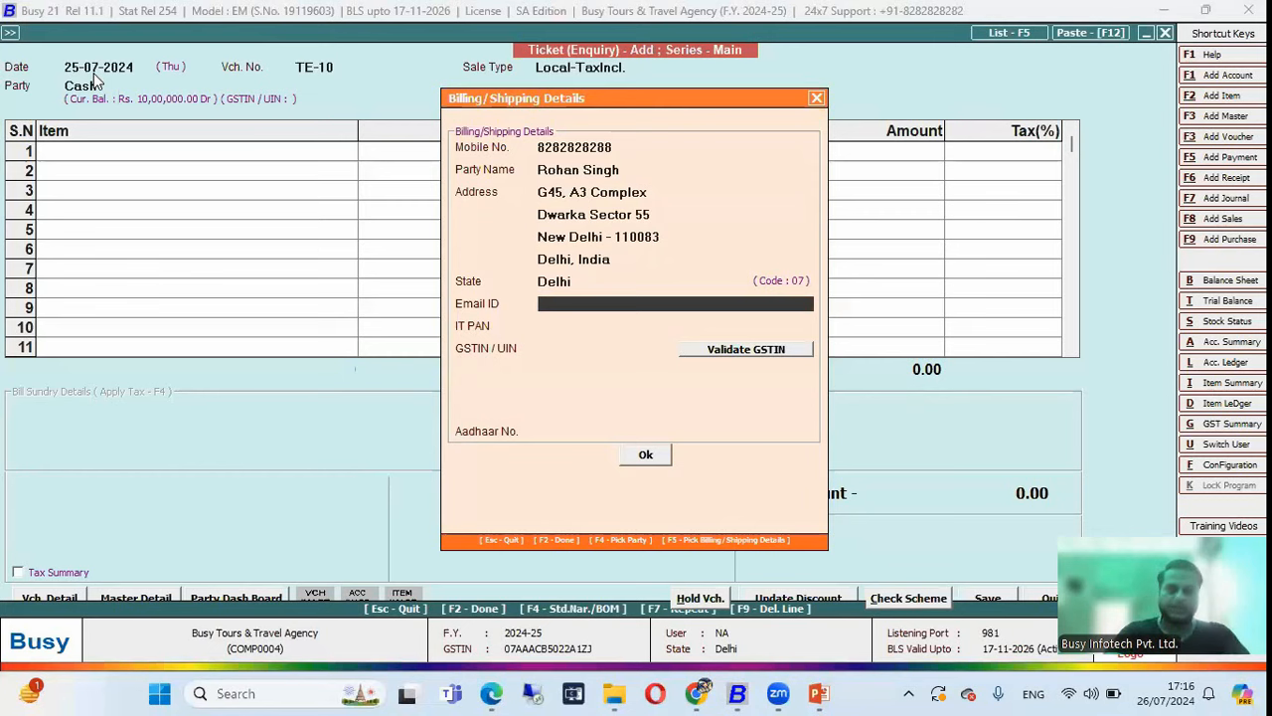
text(roha)
key(BackSpace)
key(BackSpace)
key(BackSpace)
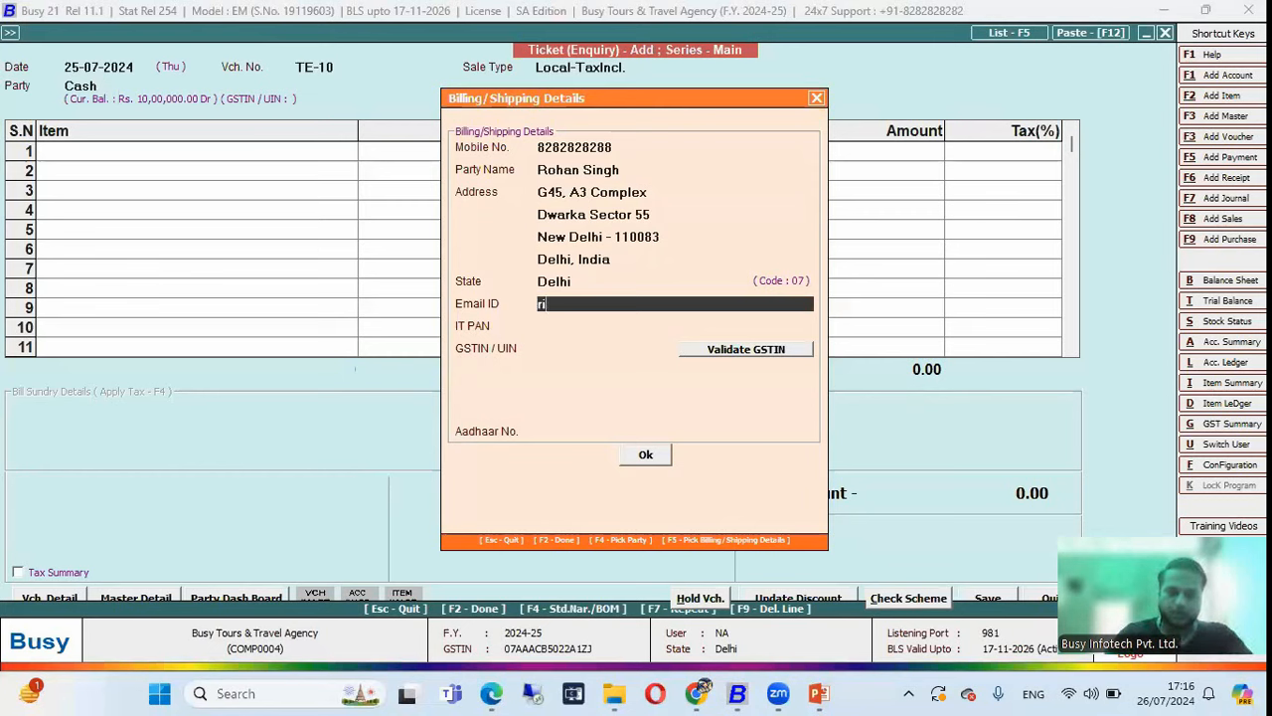
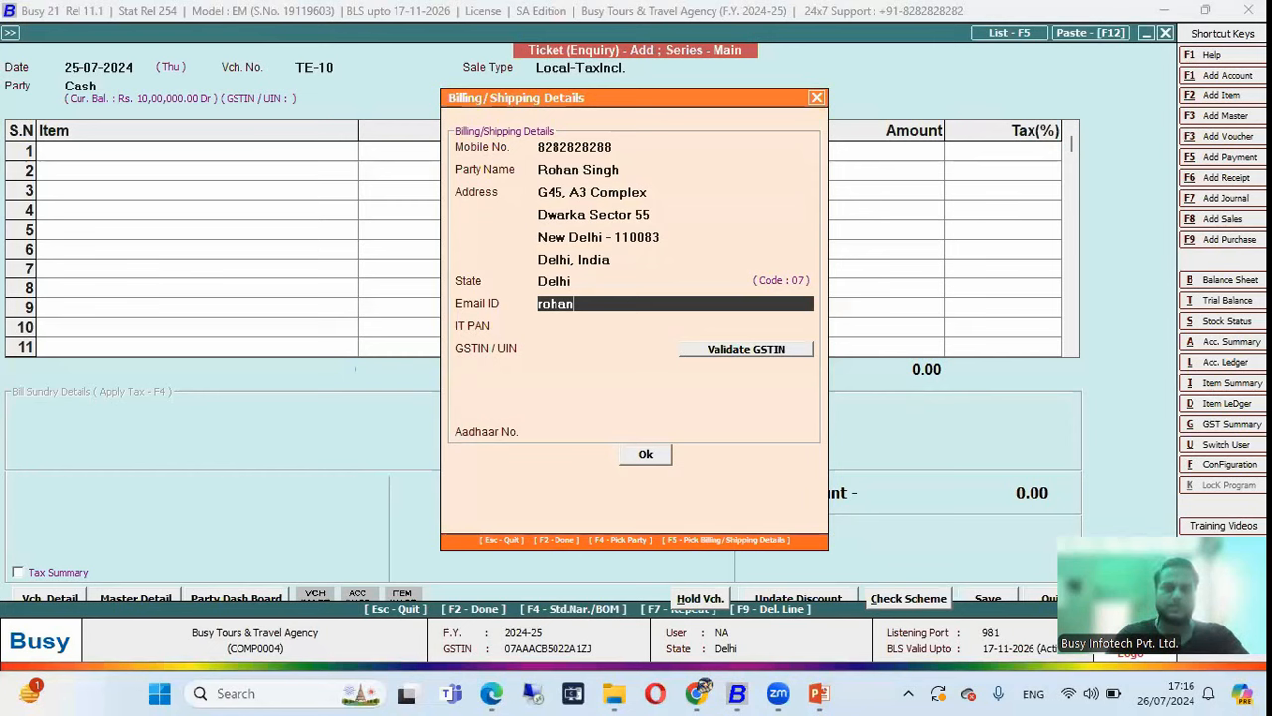
key(Return)
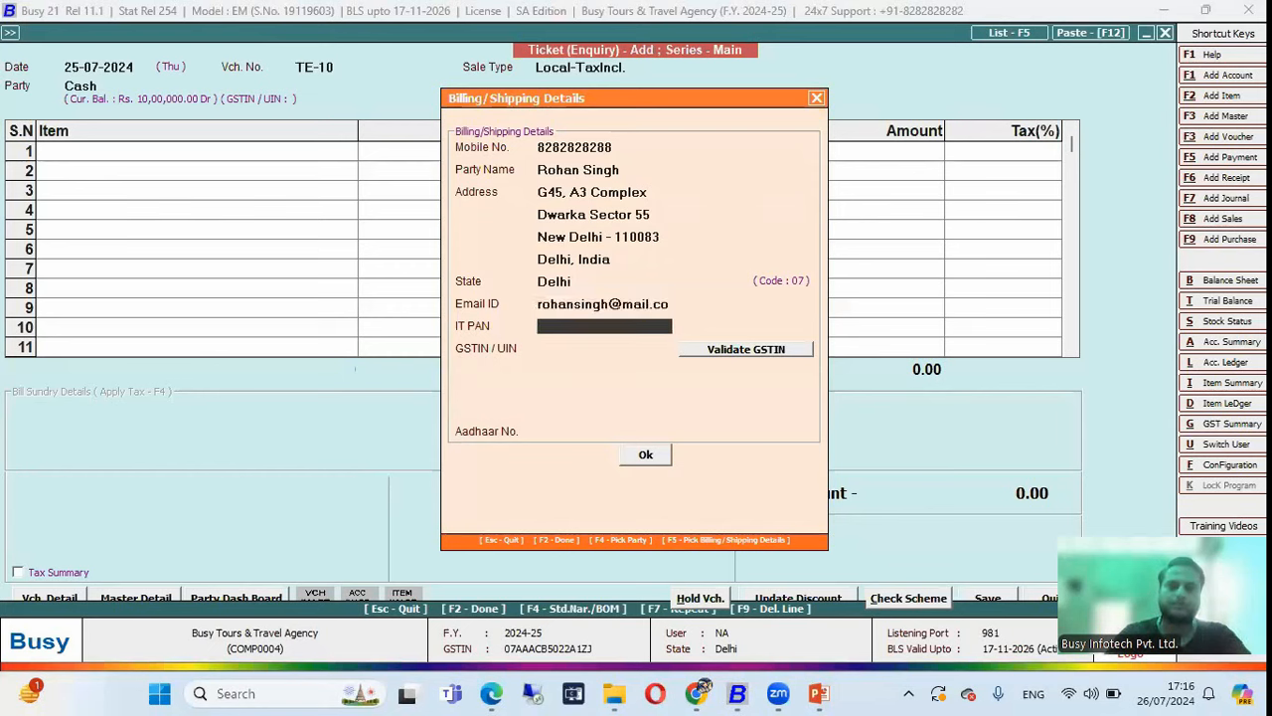
key(Up)
key(Return)
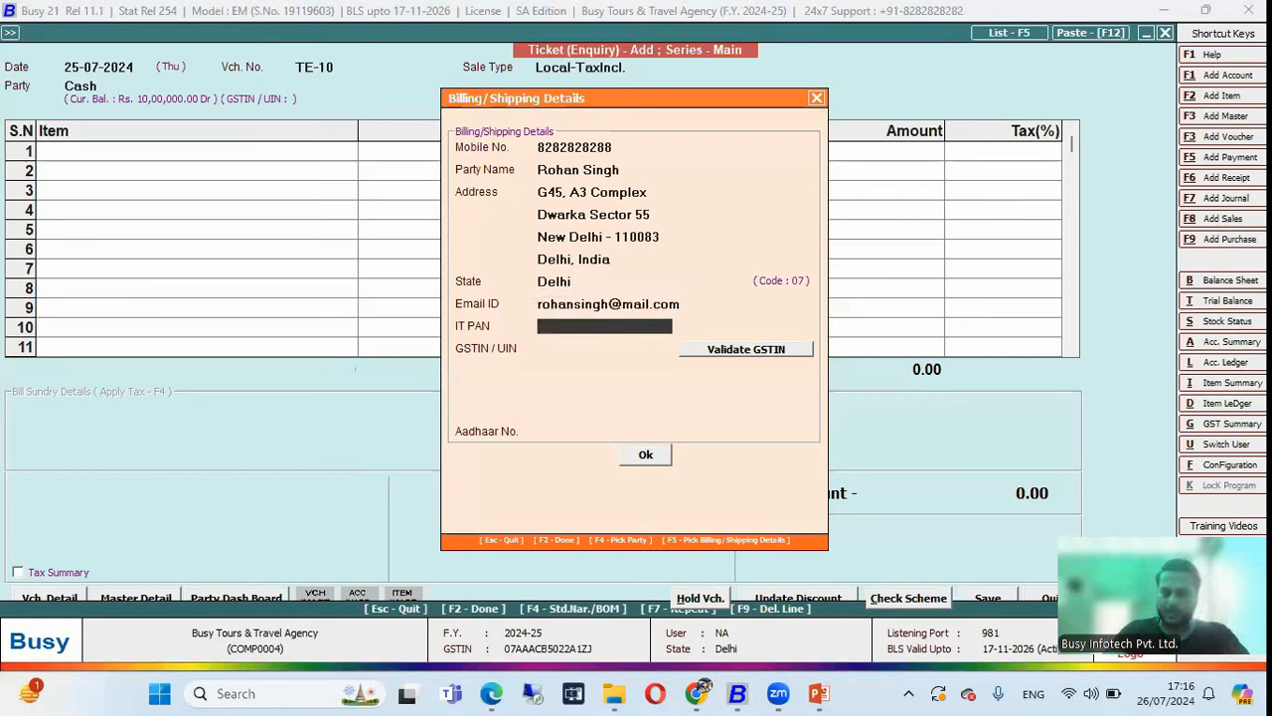
key(Return)
key(Return)
key(Return)
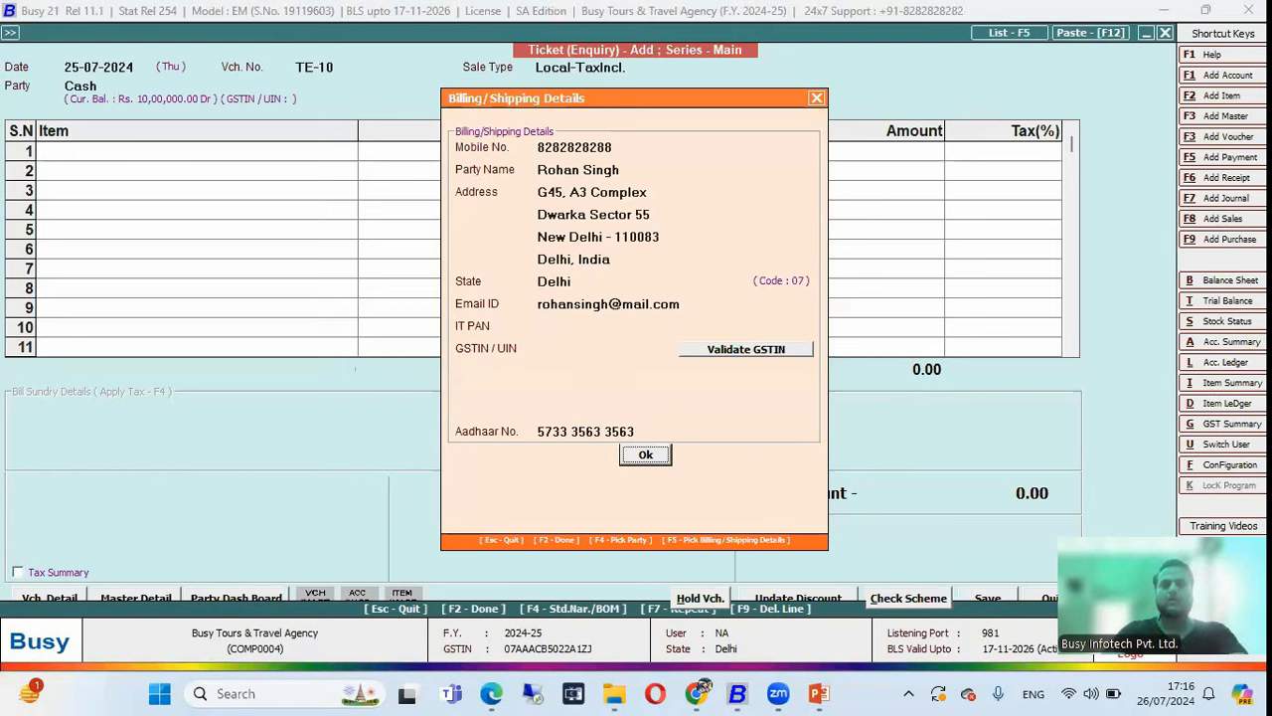
key(Return)
click(96, 80)
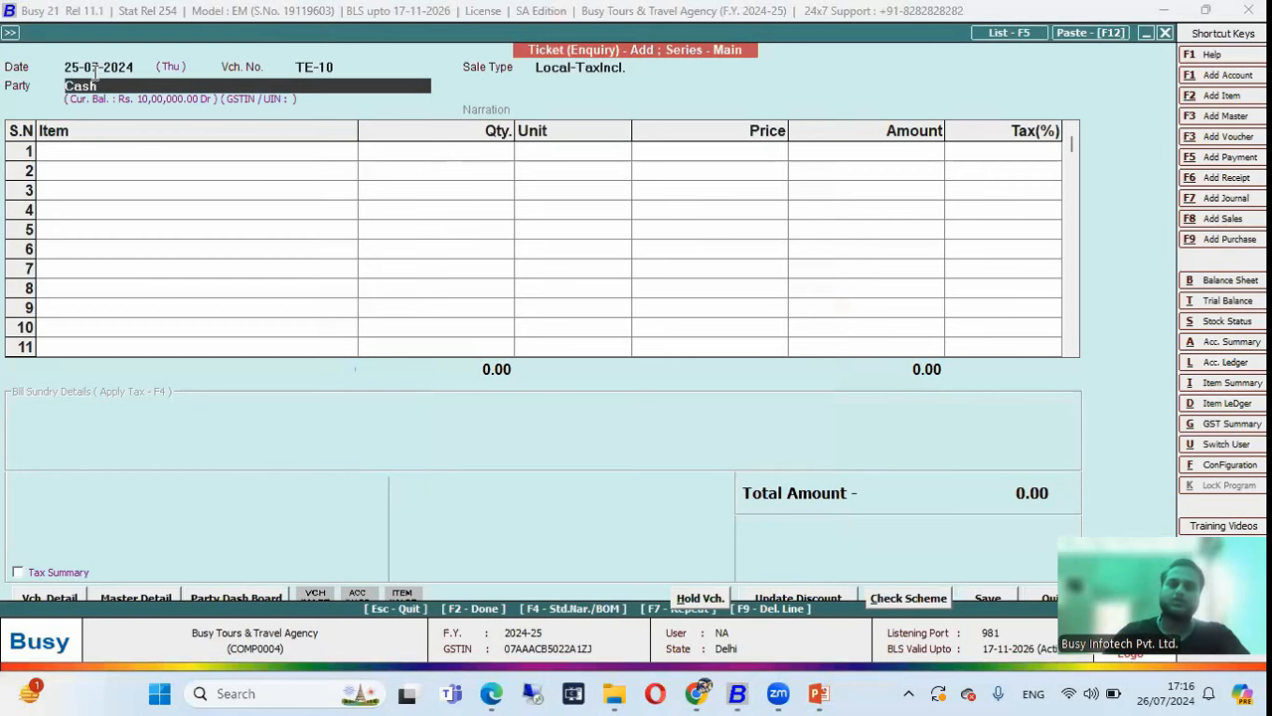
Recheck the billing details, then put Air Ticket (Business Class) on line 1 of TE-10.
key(Return)
key(Return)
key(Return)
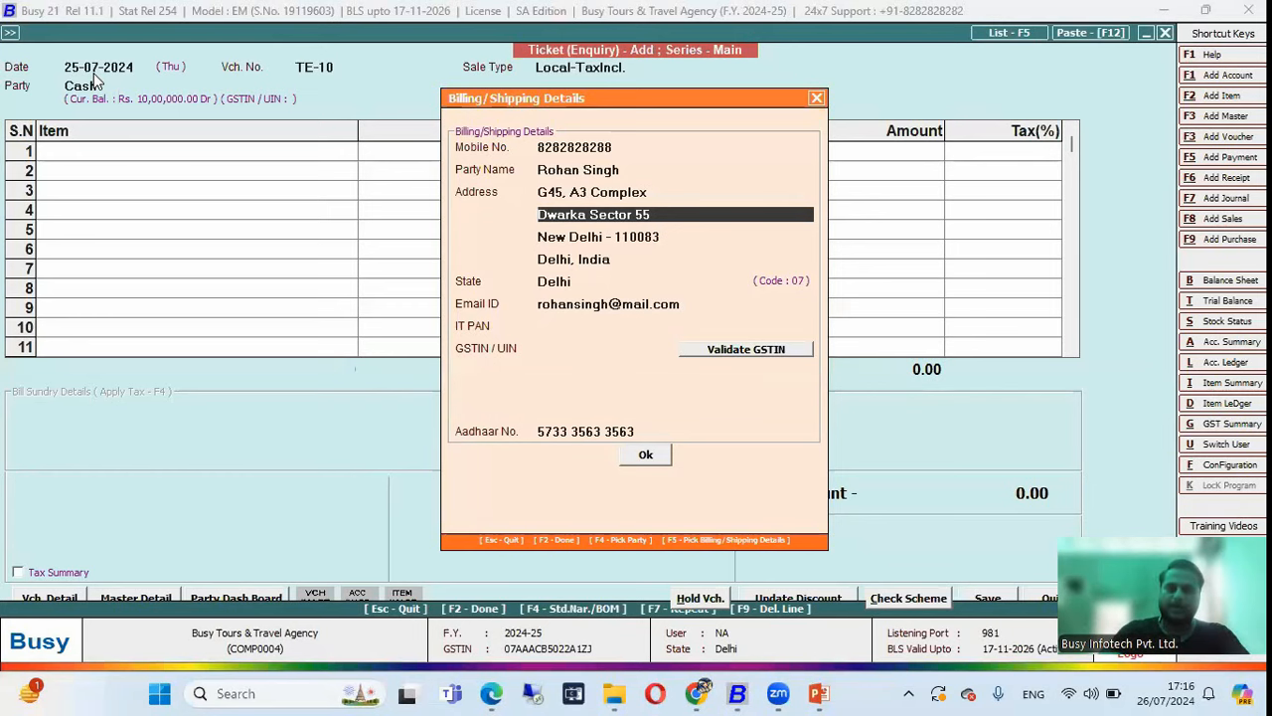
key(F2)
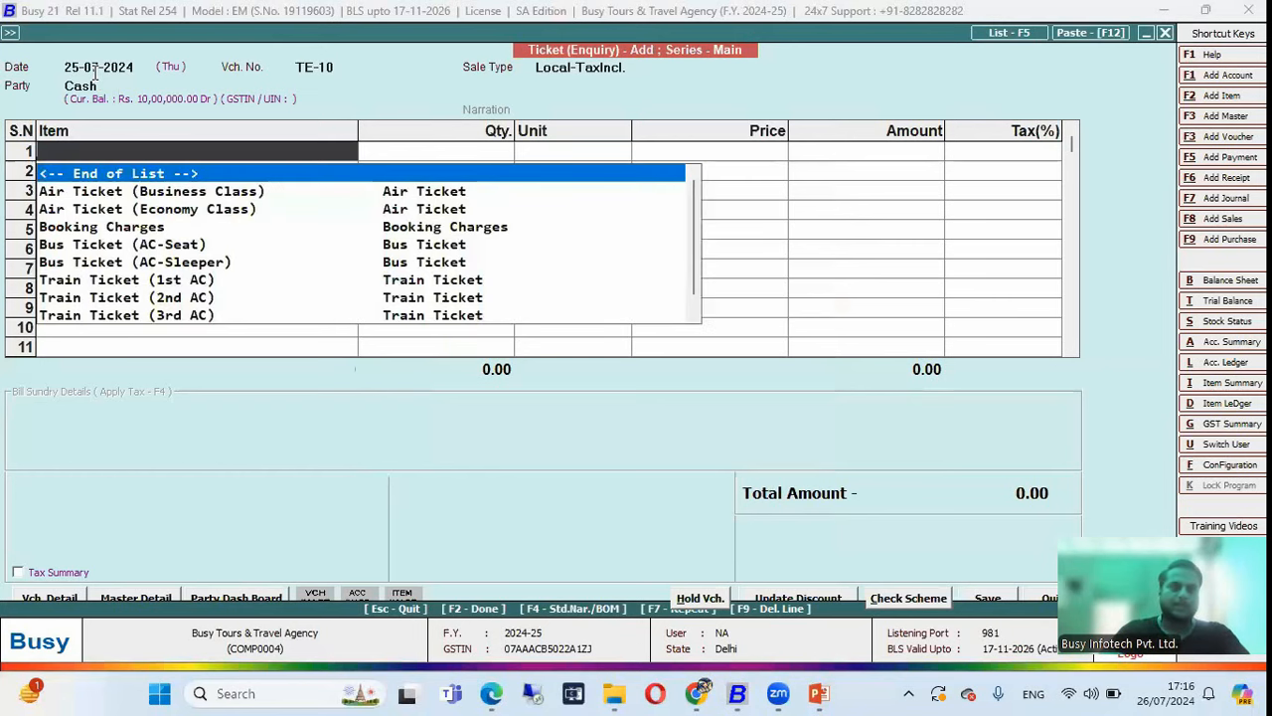
key(Down)
key(Down)
key(Up)
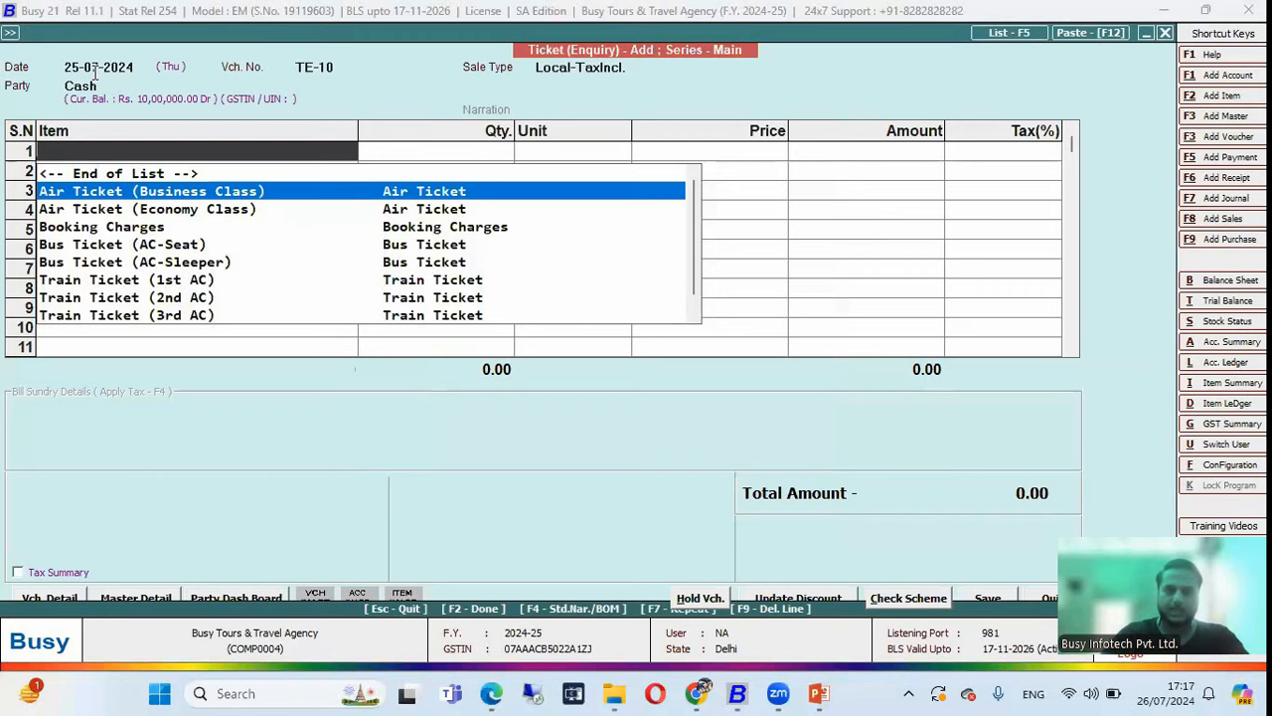
key(Return)
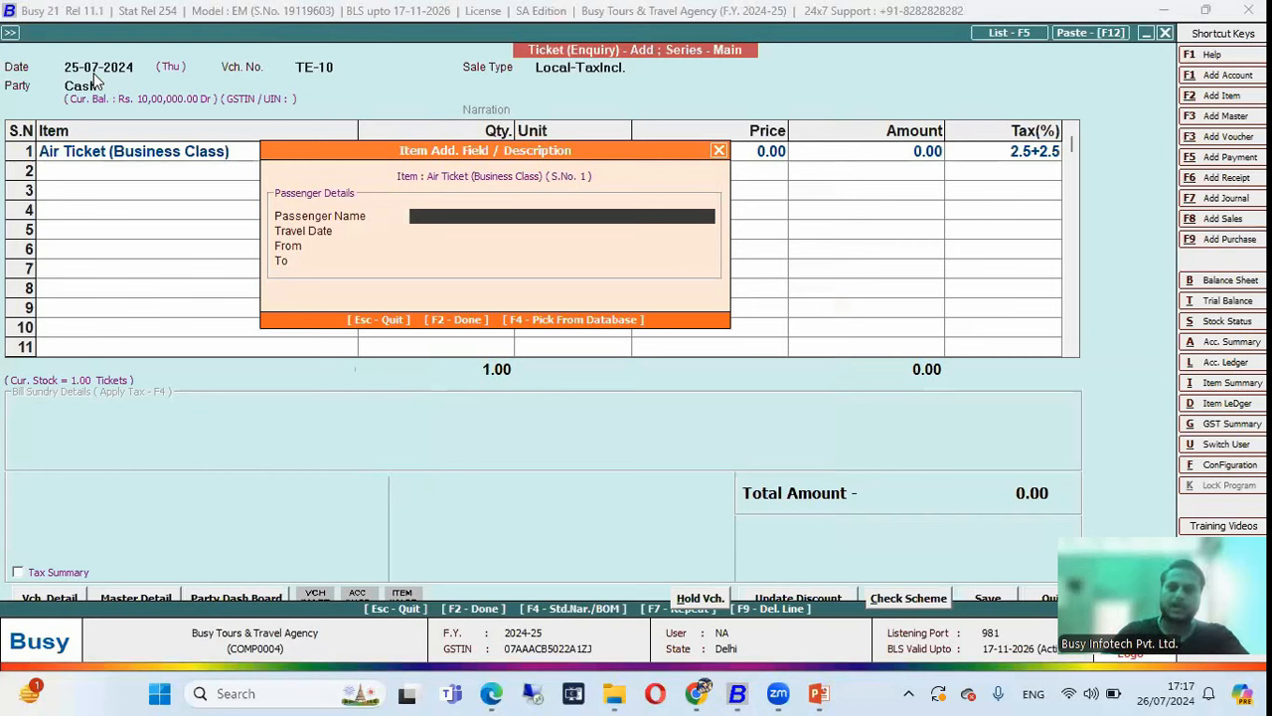
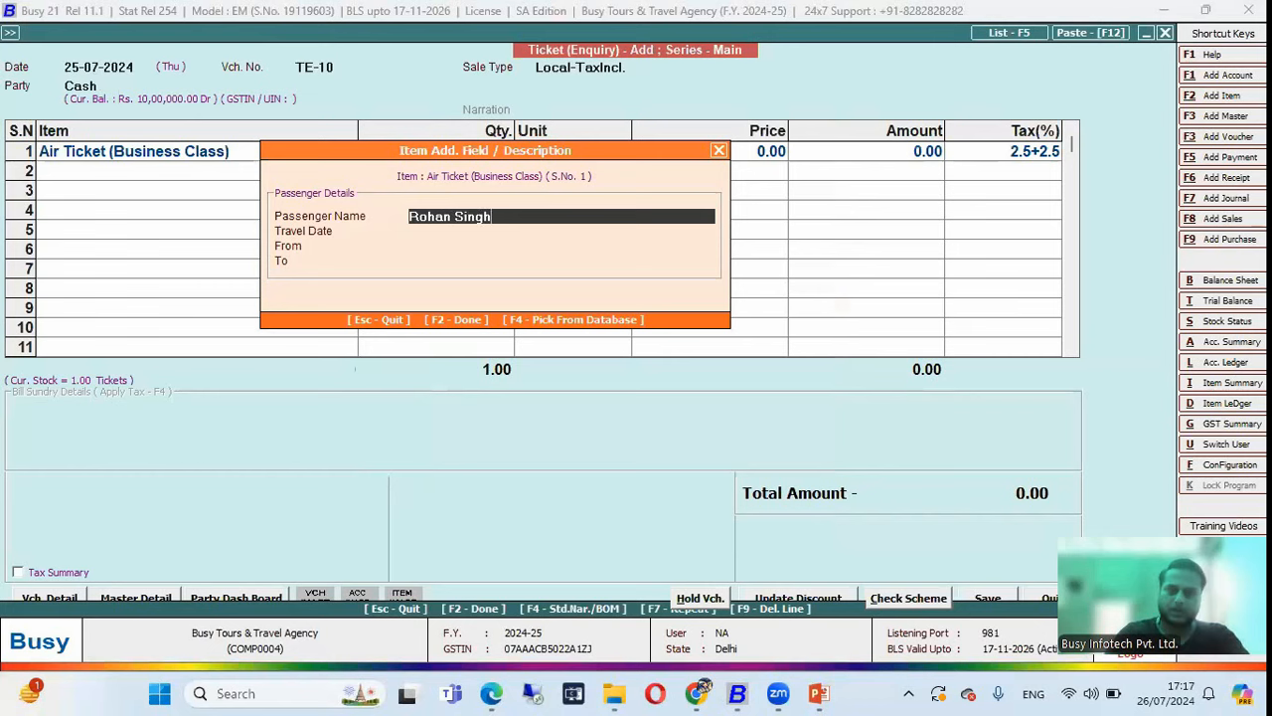
Enter the passenger's name, travel date 02/08/2024, from Delhi and to Agra.
key(Return)
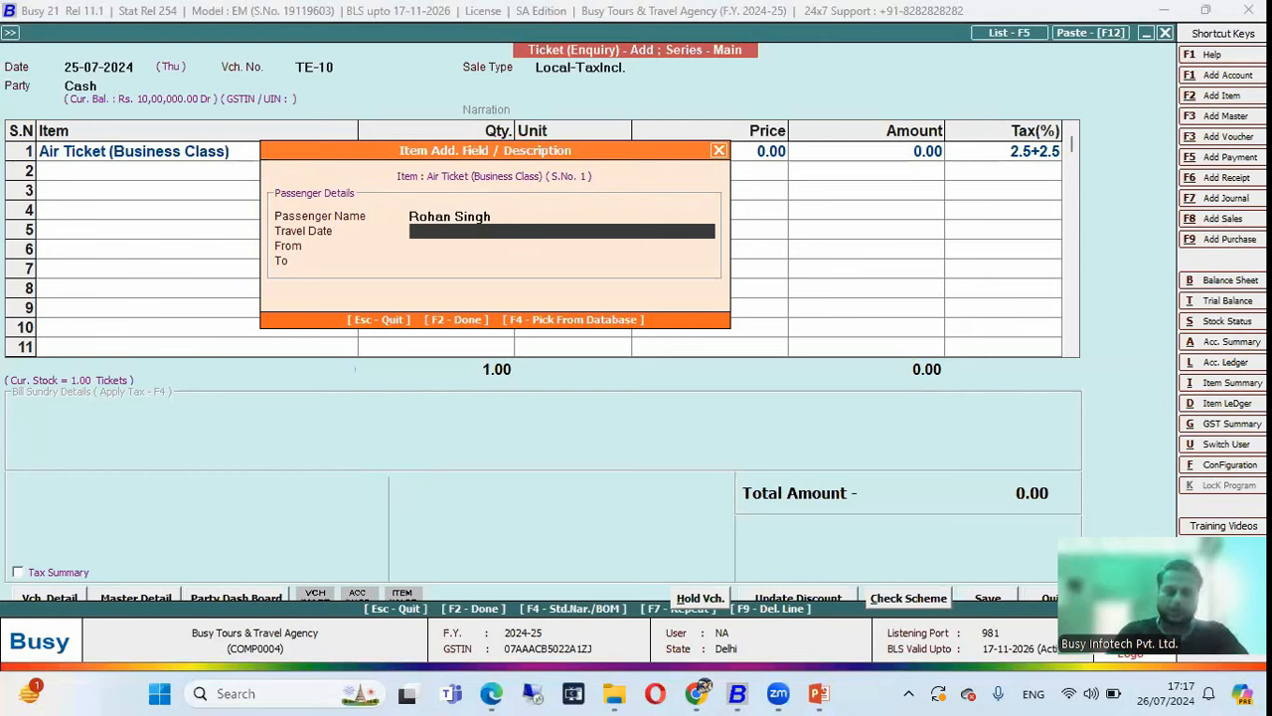
text(02)
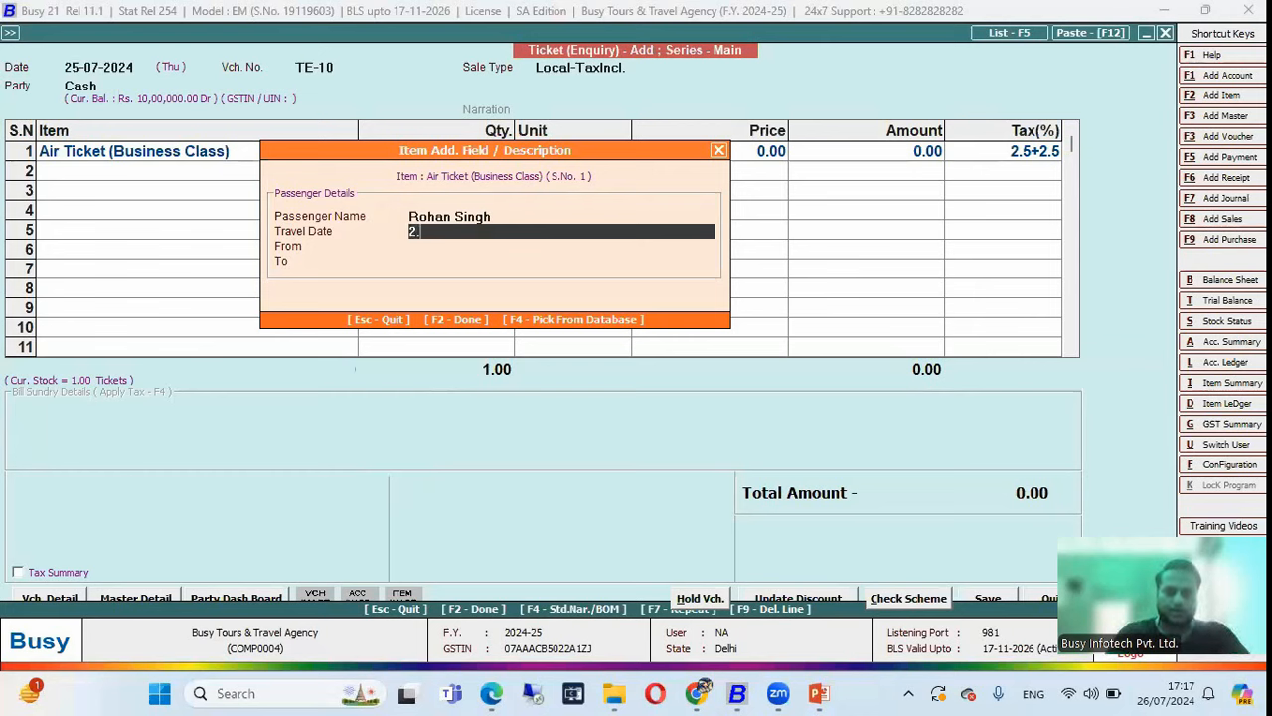
text(/)
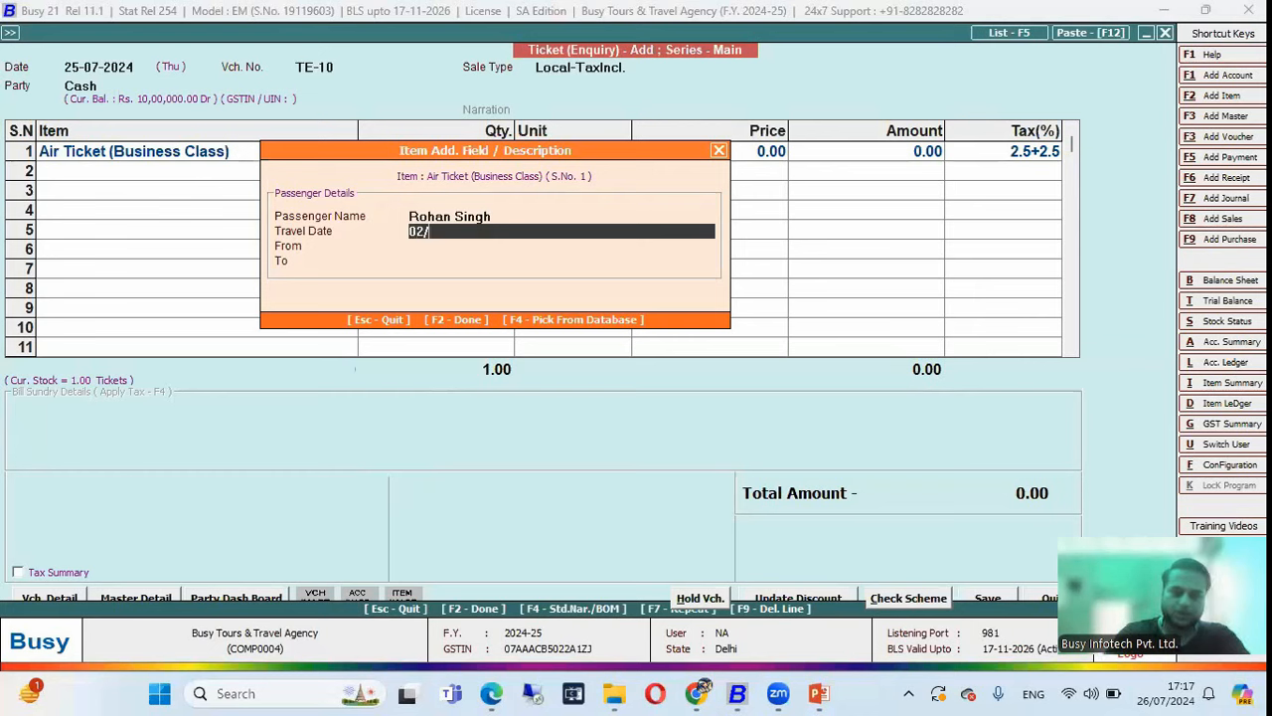
text(08/2024)
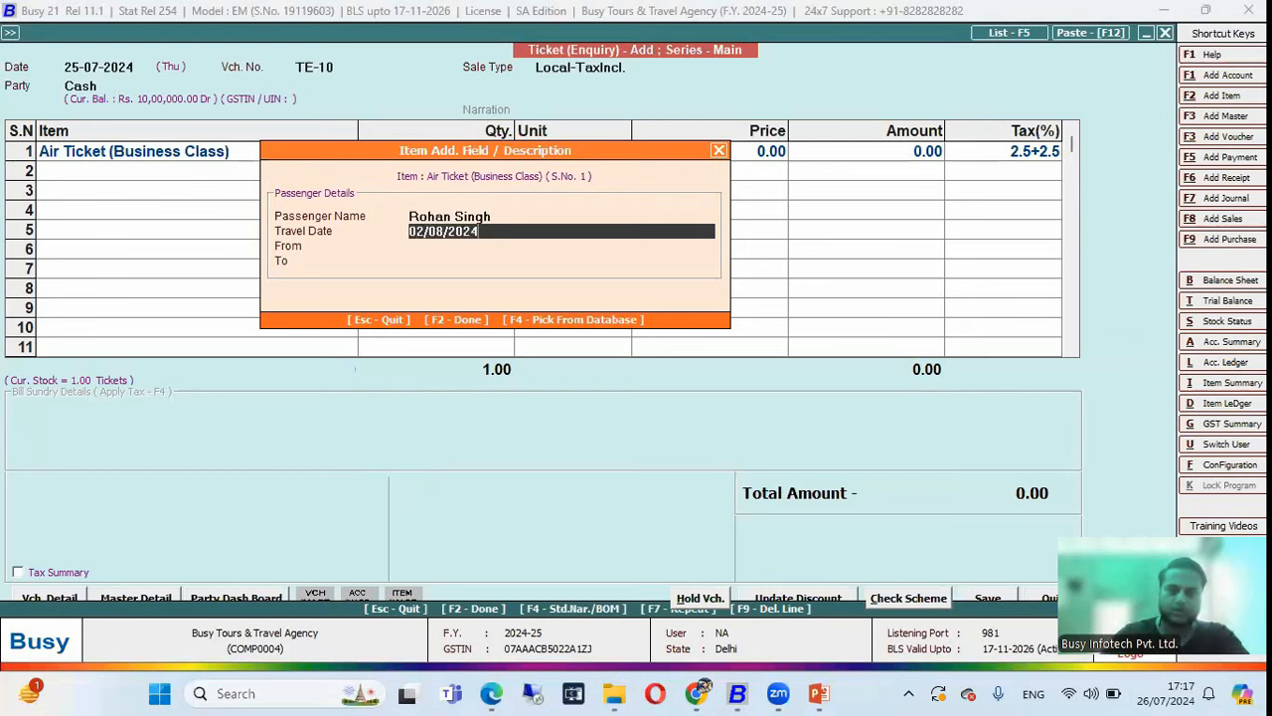
key(Return)
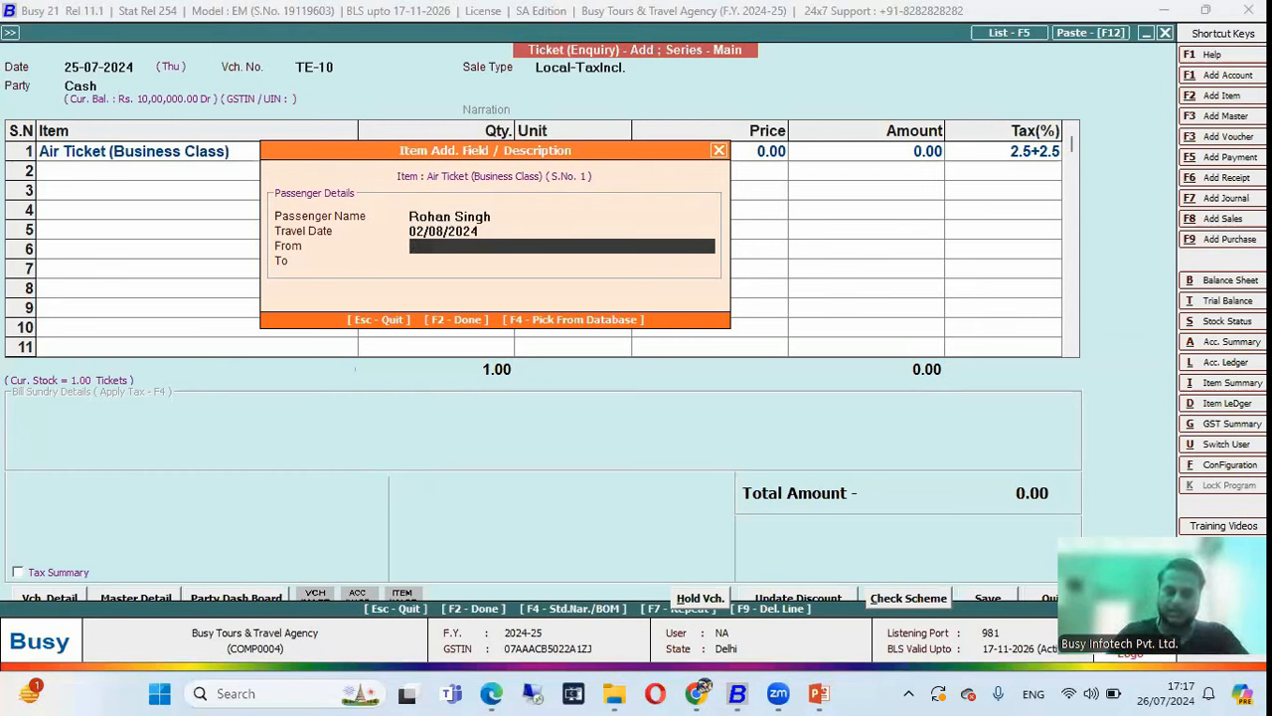
text(Delhi)
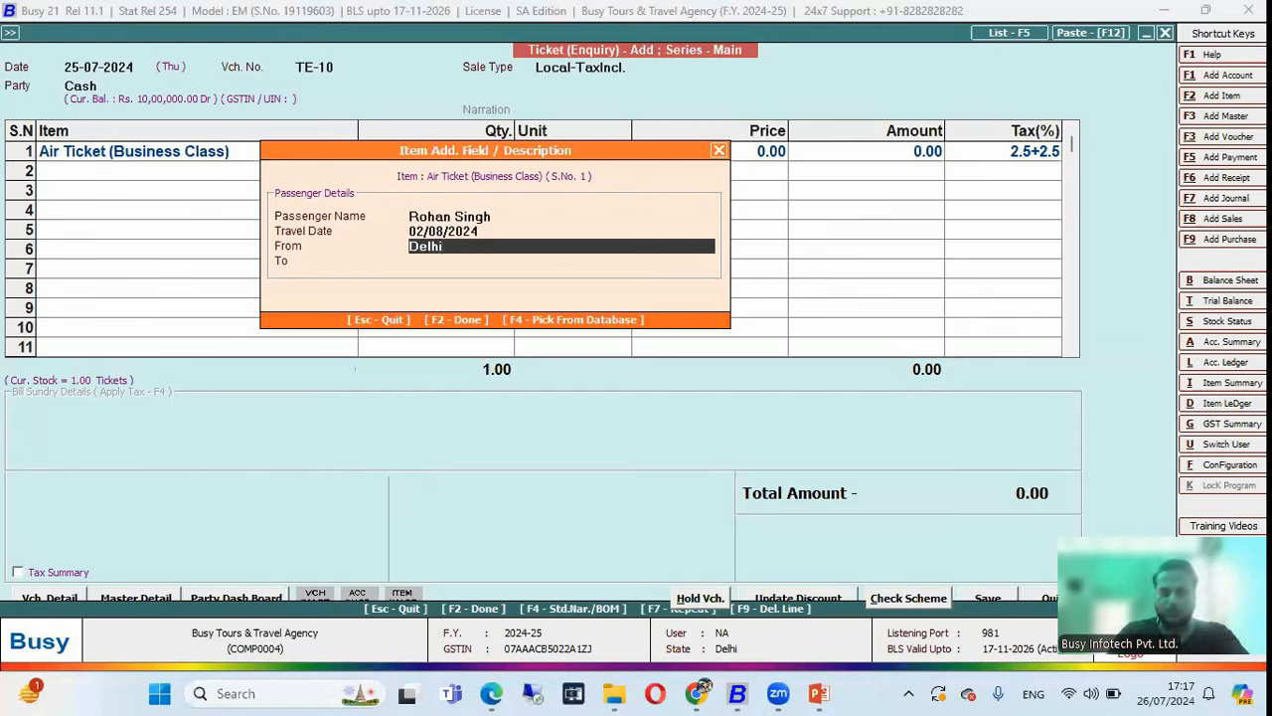
key(Return)
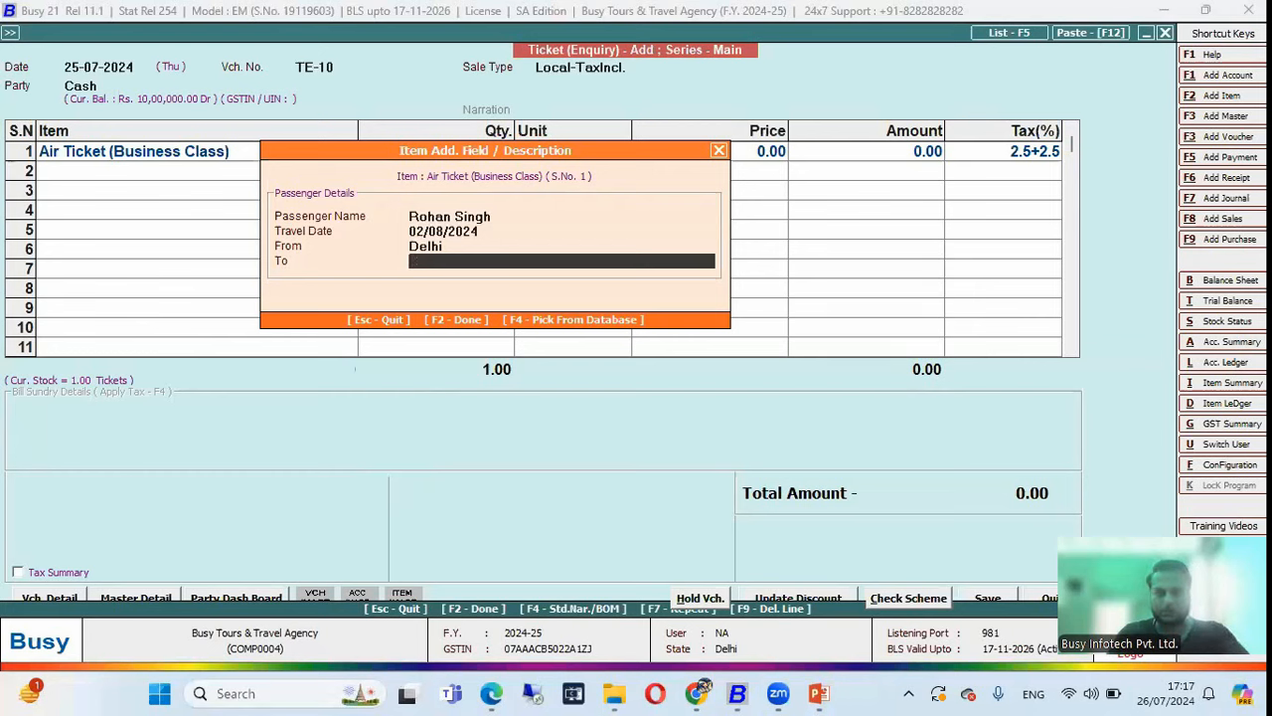
text(Agra)
key(Return)
Review the air ticket's passenger details and finish the enquiry voucher.
key(Left)
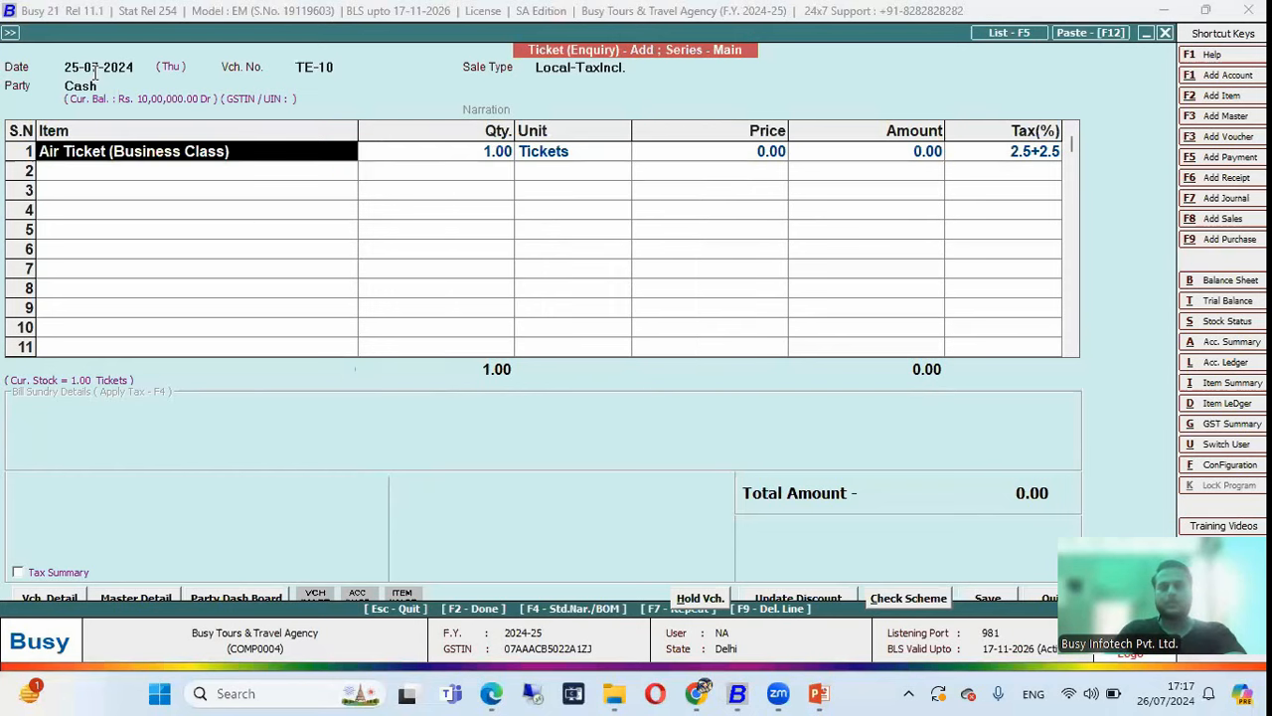
key(Return)
key(Return)
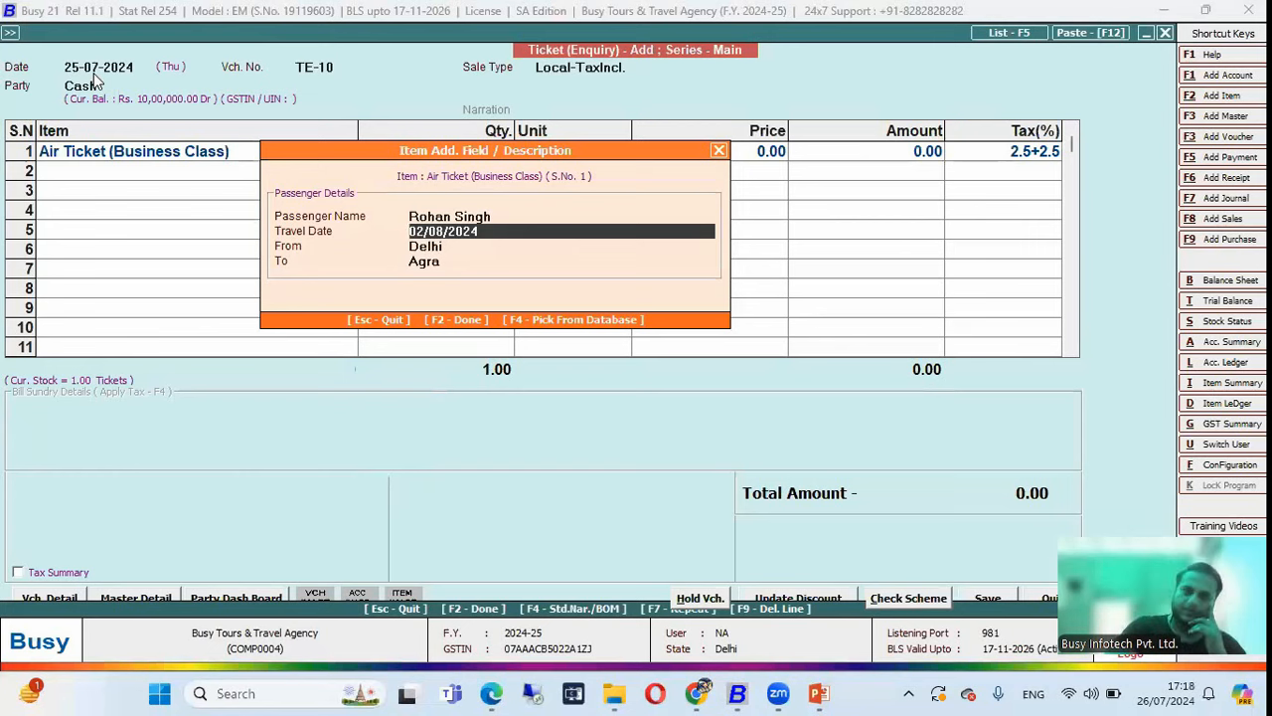
key(Up)
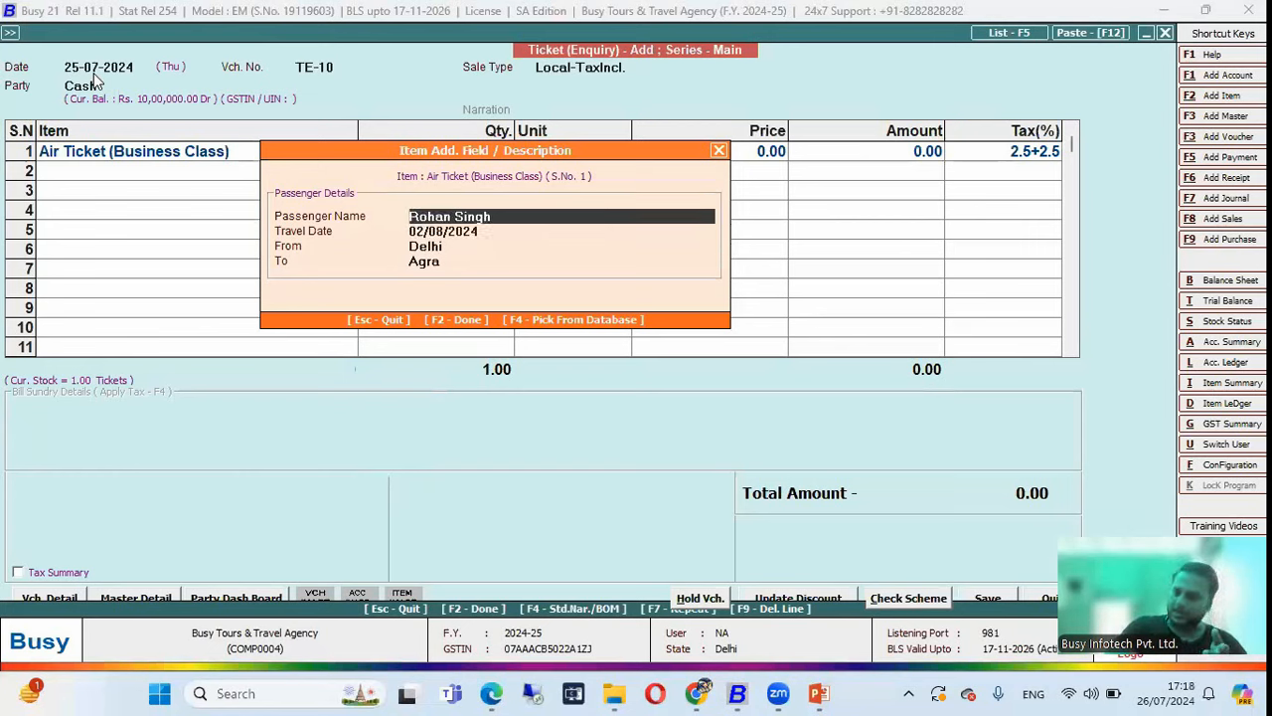
key(Down)
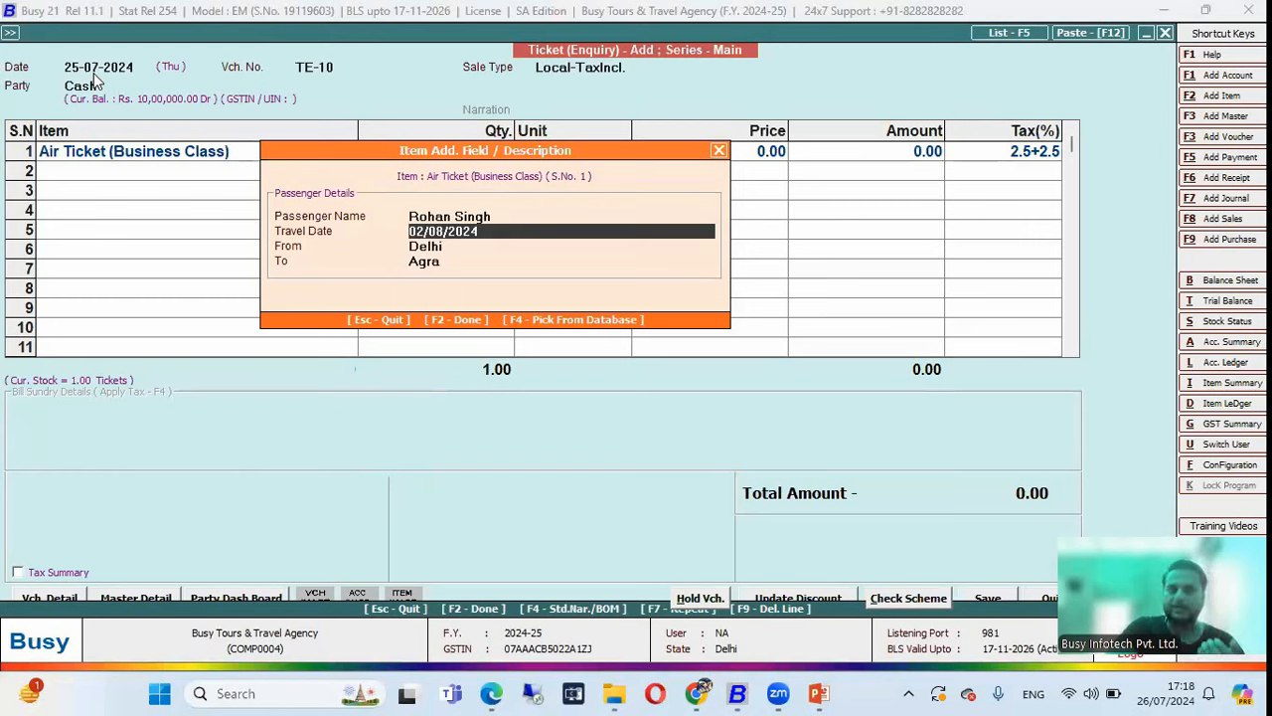
key(Down)
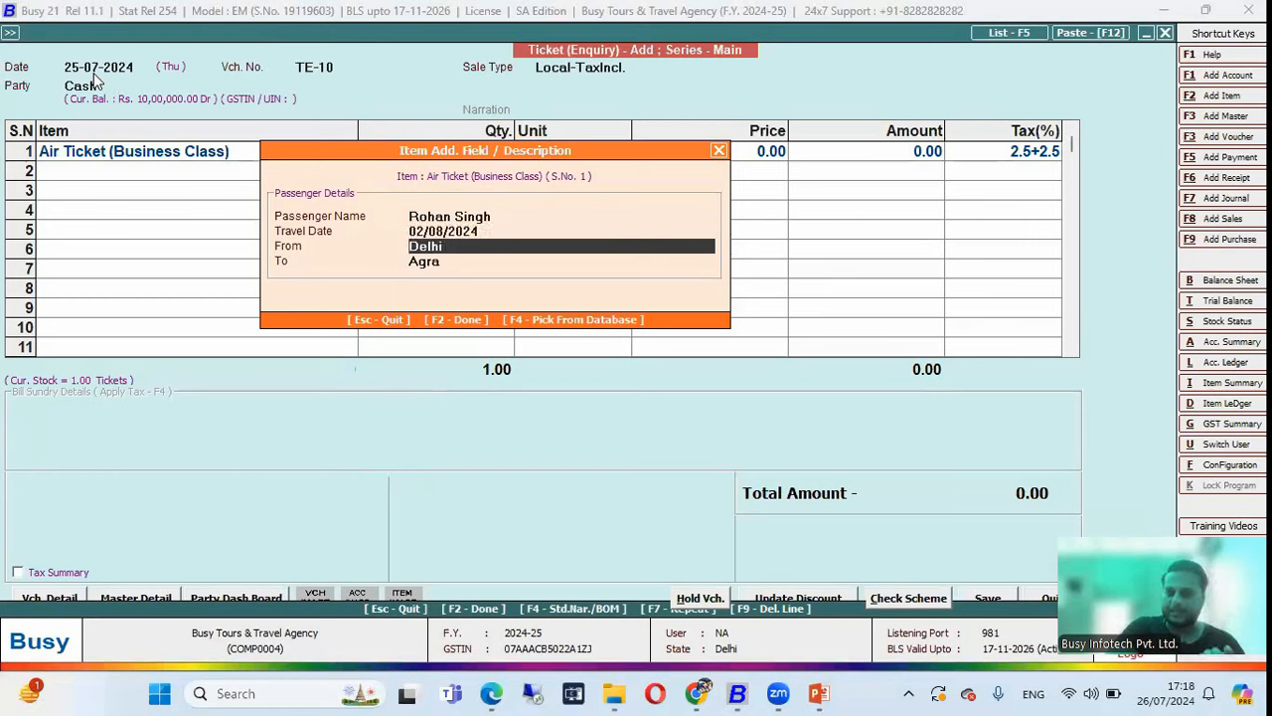
key(Down)
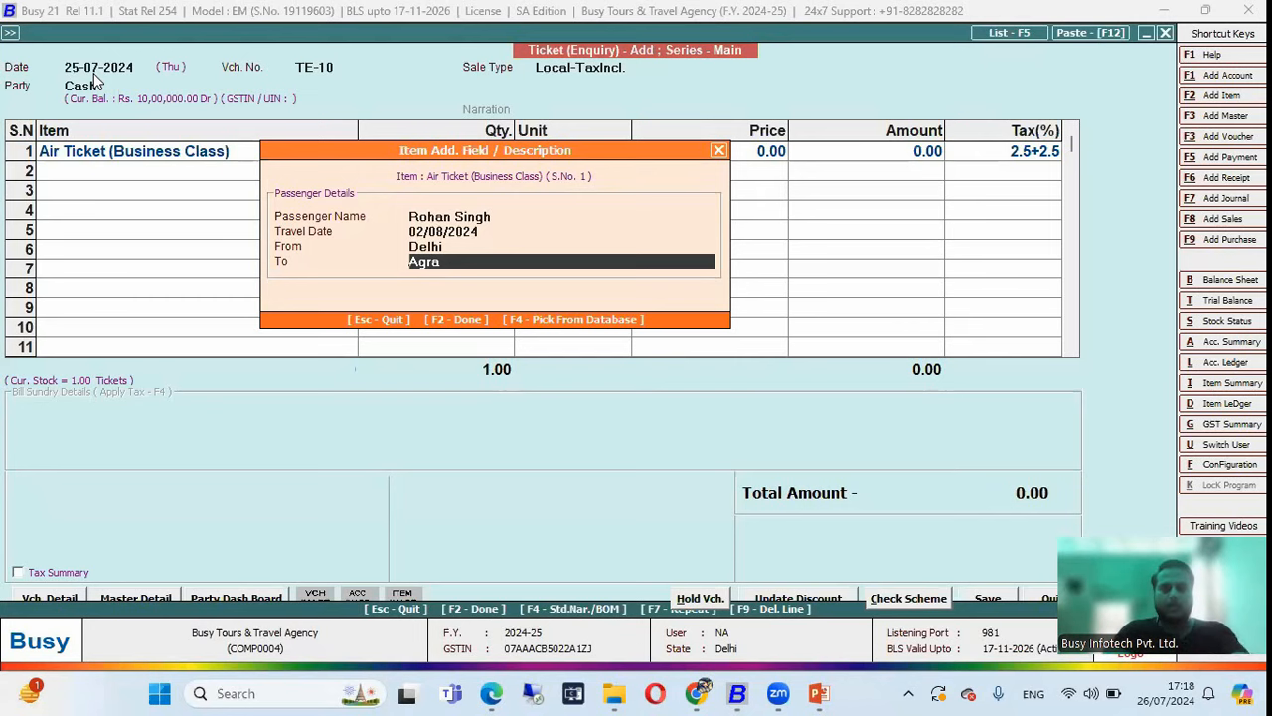
key(F2)
key(F2)
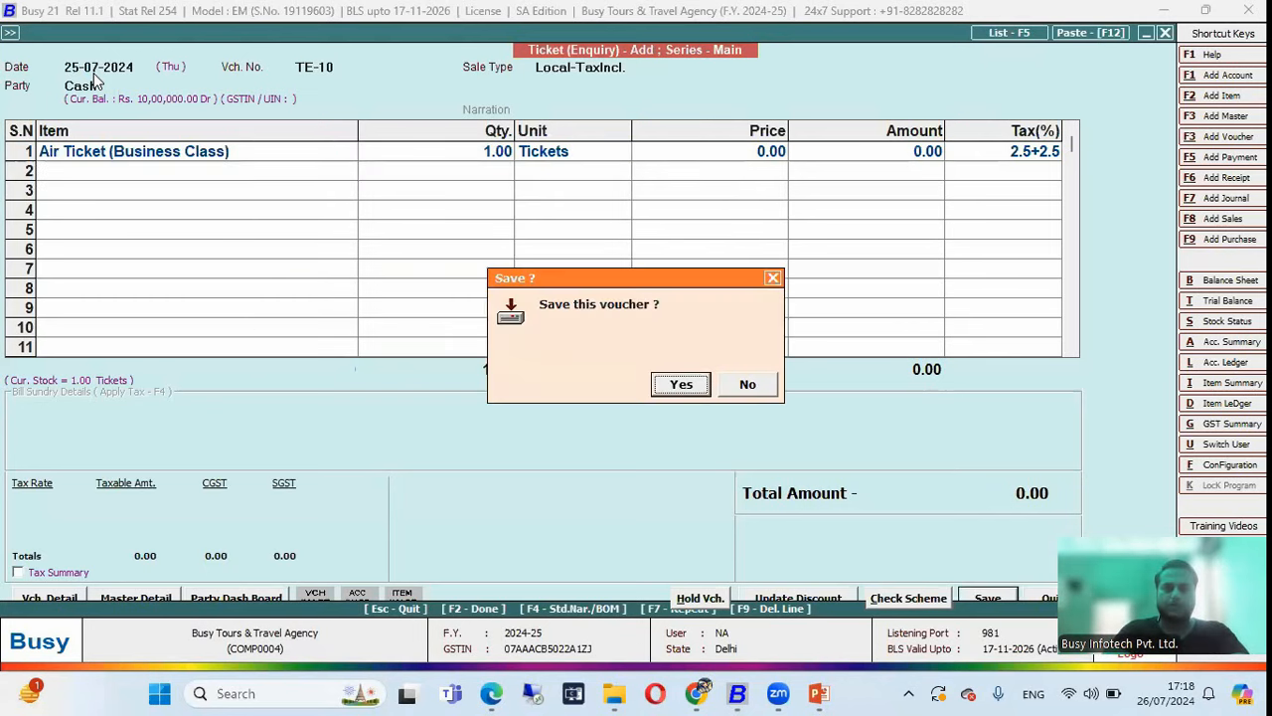
Save enquiry TE-10 and copy it into new Ticket Order TBO-11.
key(Return)
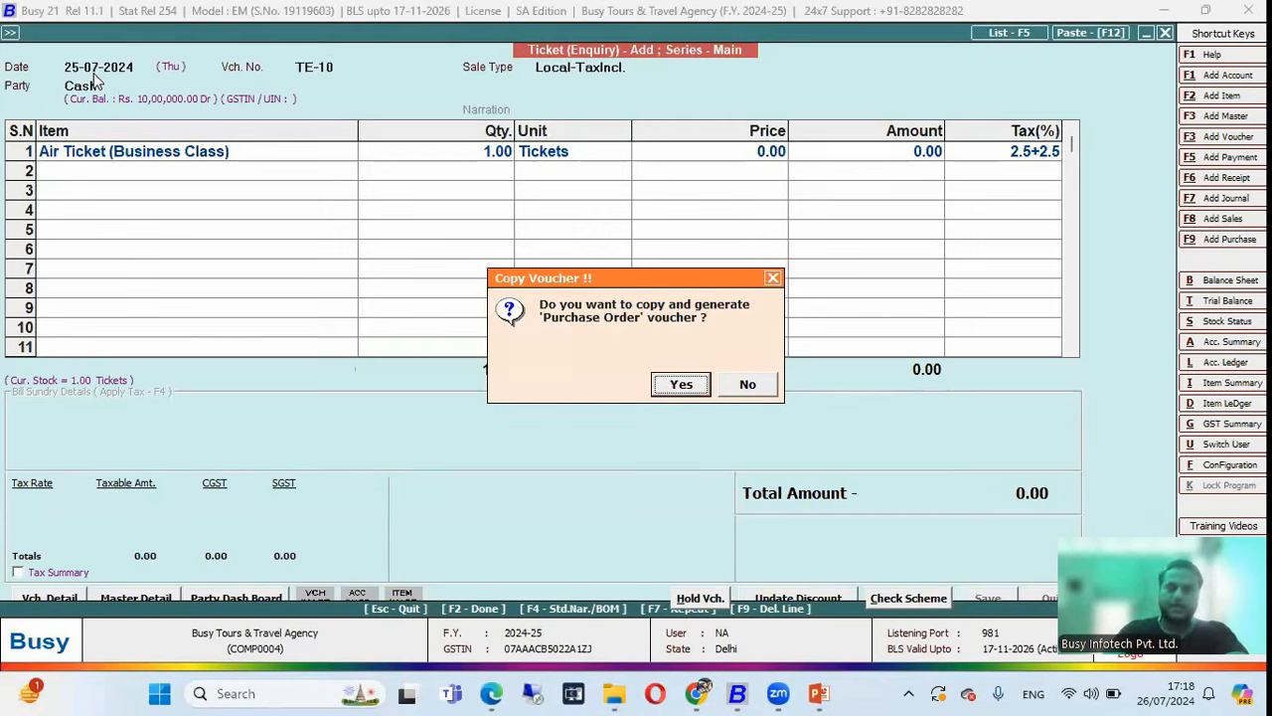
key(Return)
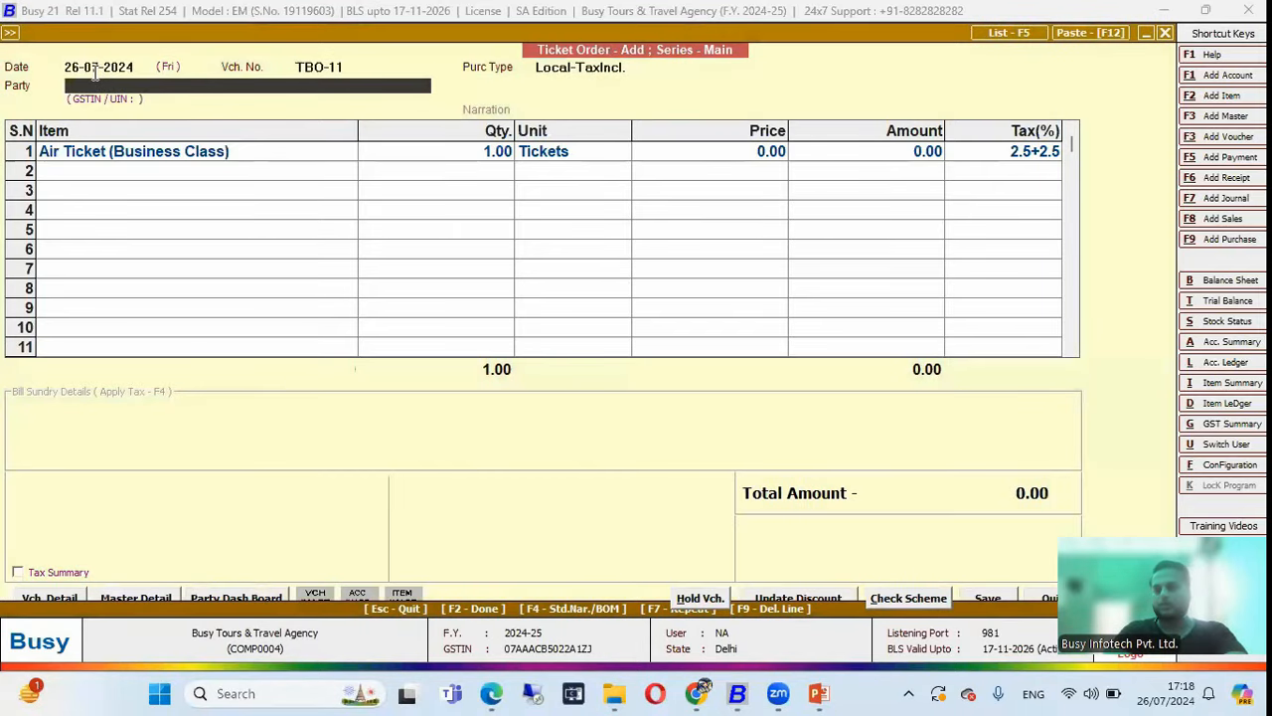
click(87, 68)
text(25)
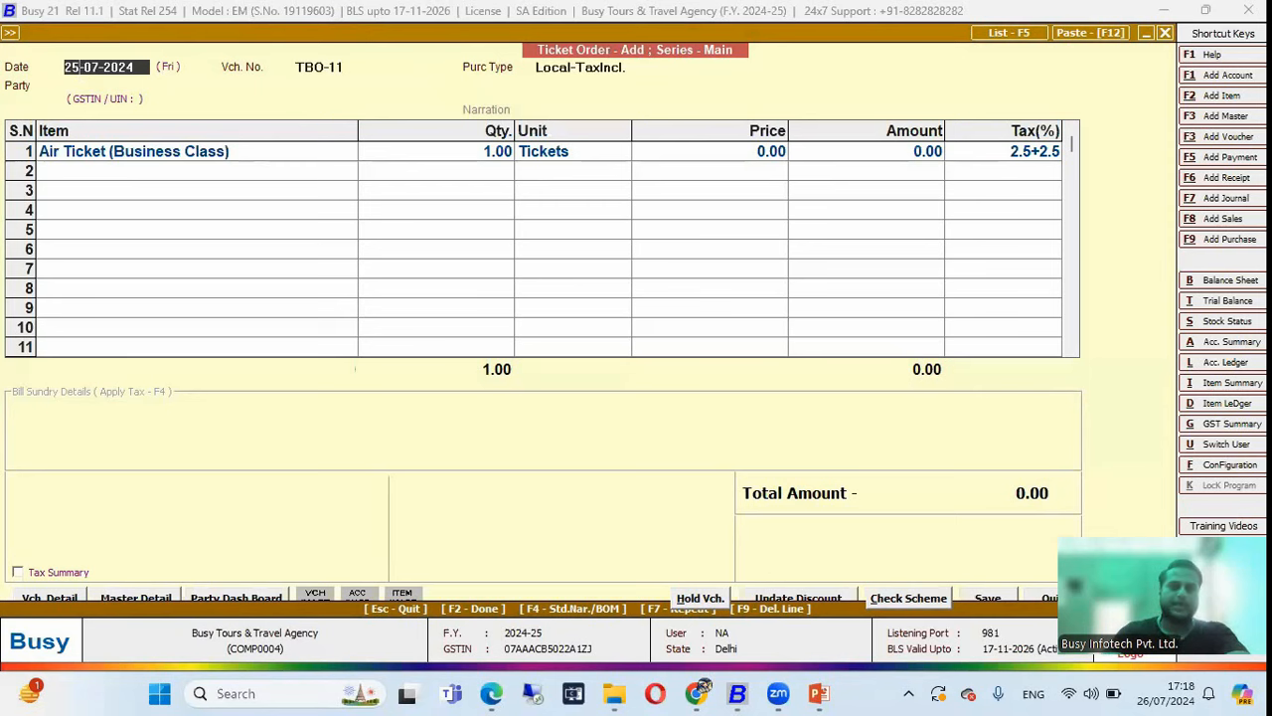
key(Return)
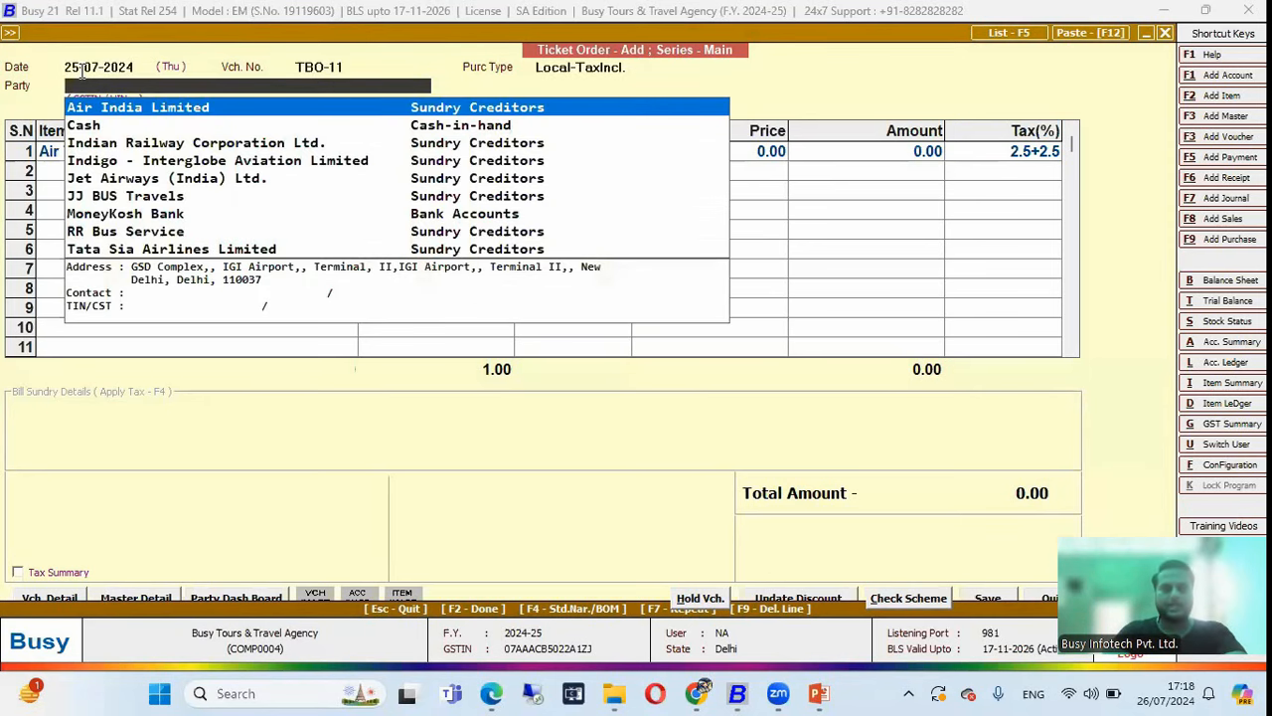
key(Down)
key(Down)
key(Down)
key(Down)
key(Down)
key(Down)
key(Down)
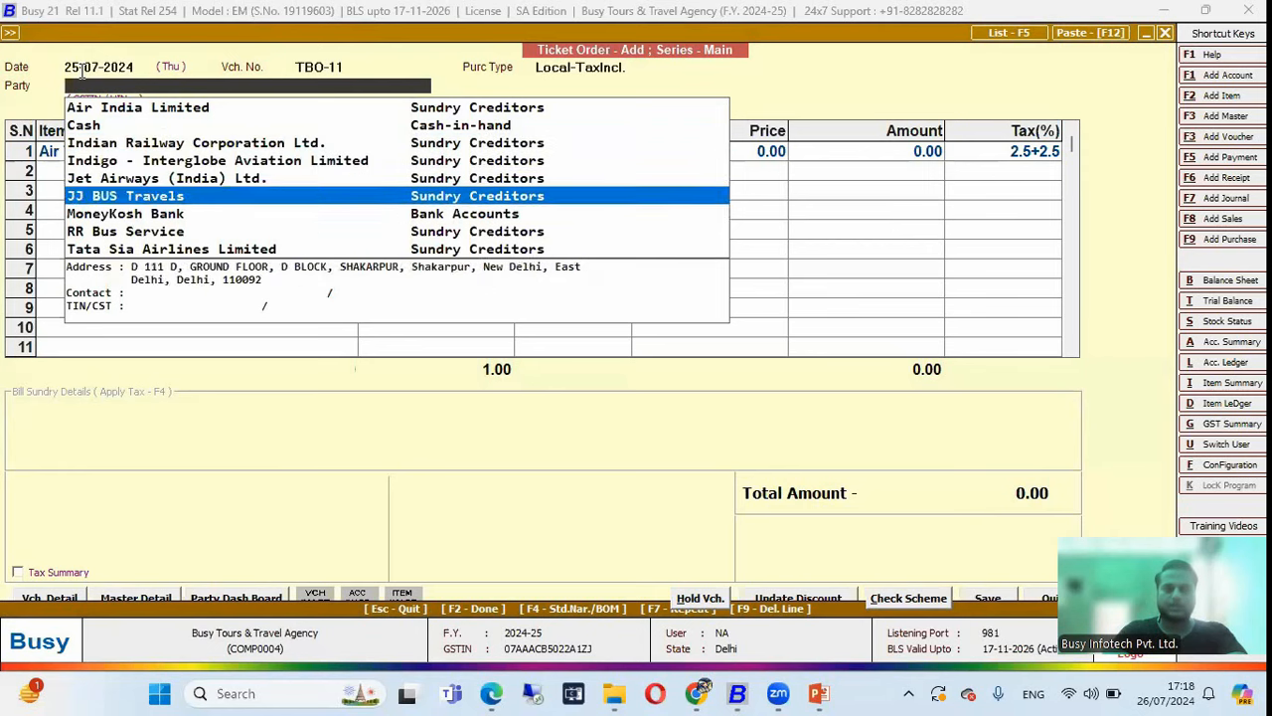
key(Up)
key(Up)
key(Up)
key(Up)
key(Up)
key(Up)
key(Up)
key(Up)
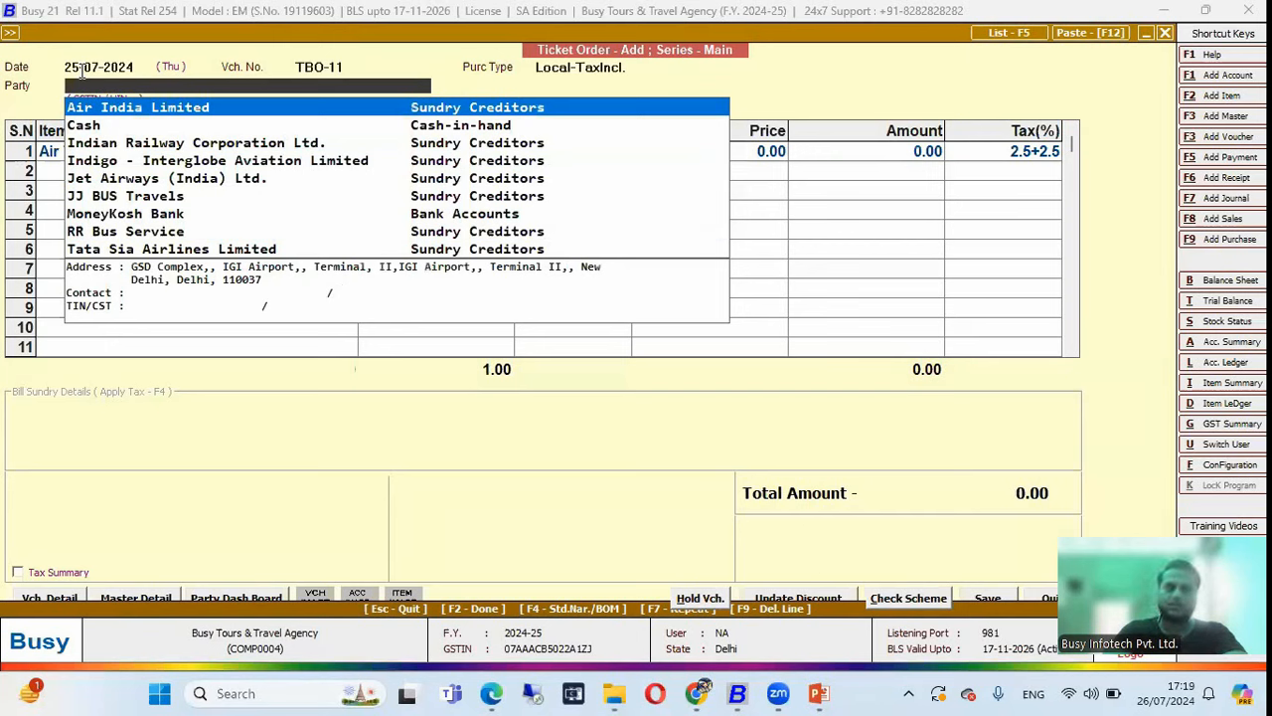
key(Return)
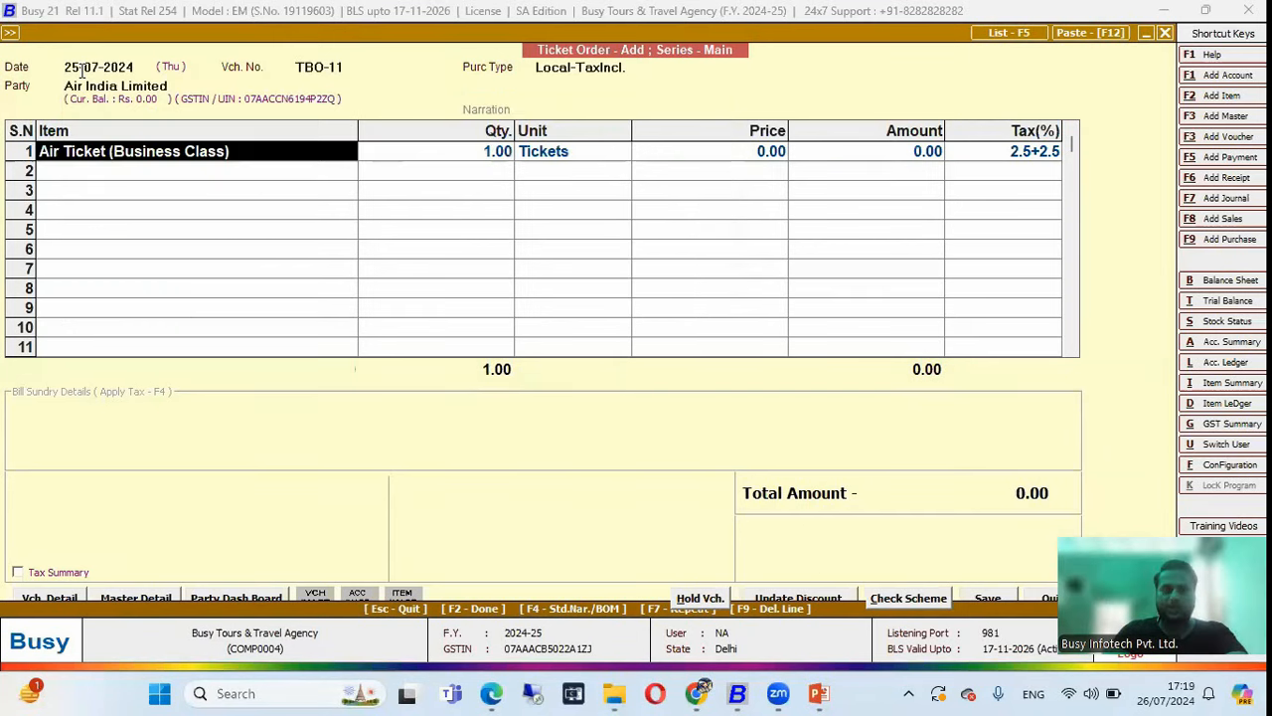
Accept the copied passenger details and save Ticket Order TBO-11.
key(Return)
key(Return)
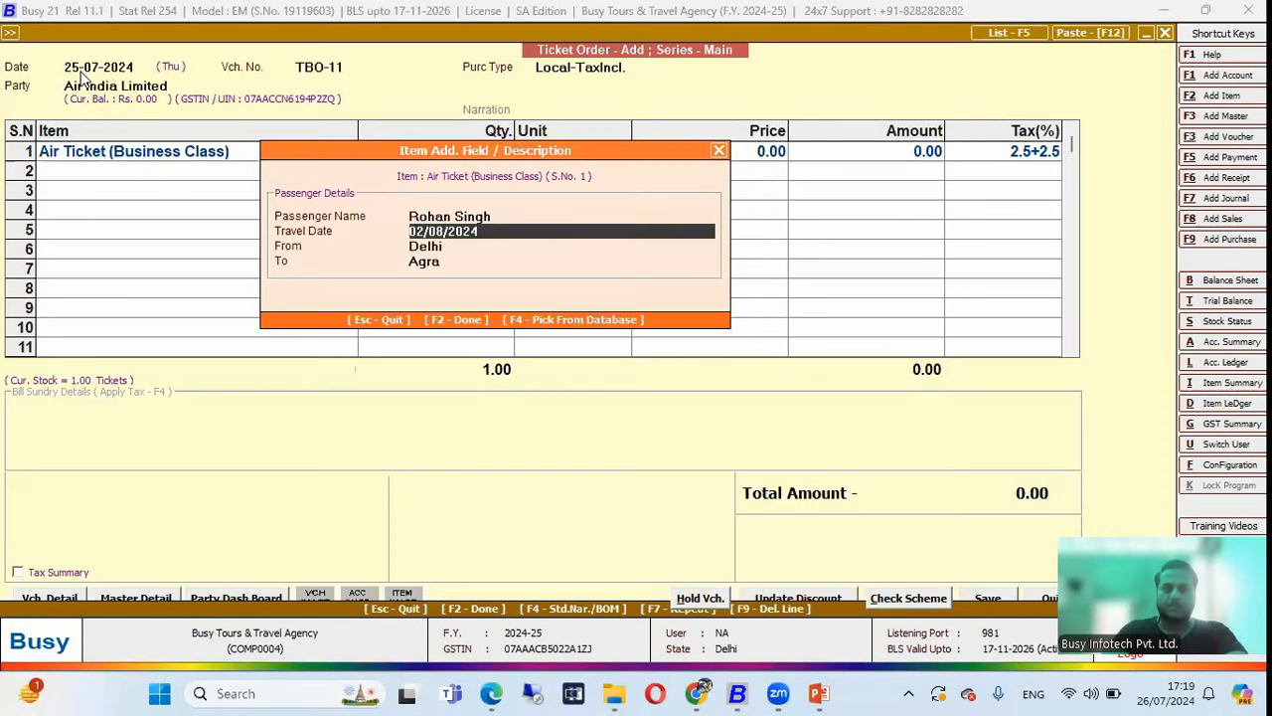
key(Return)
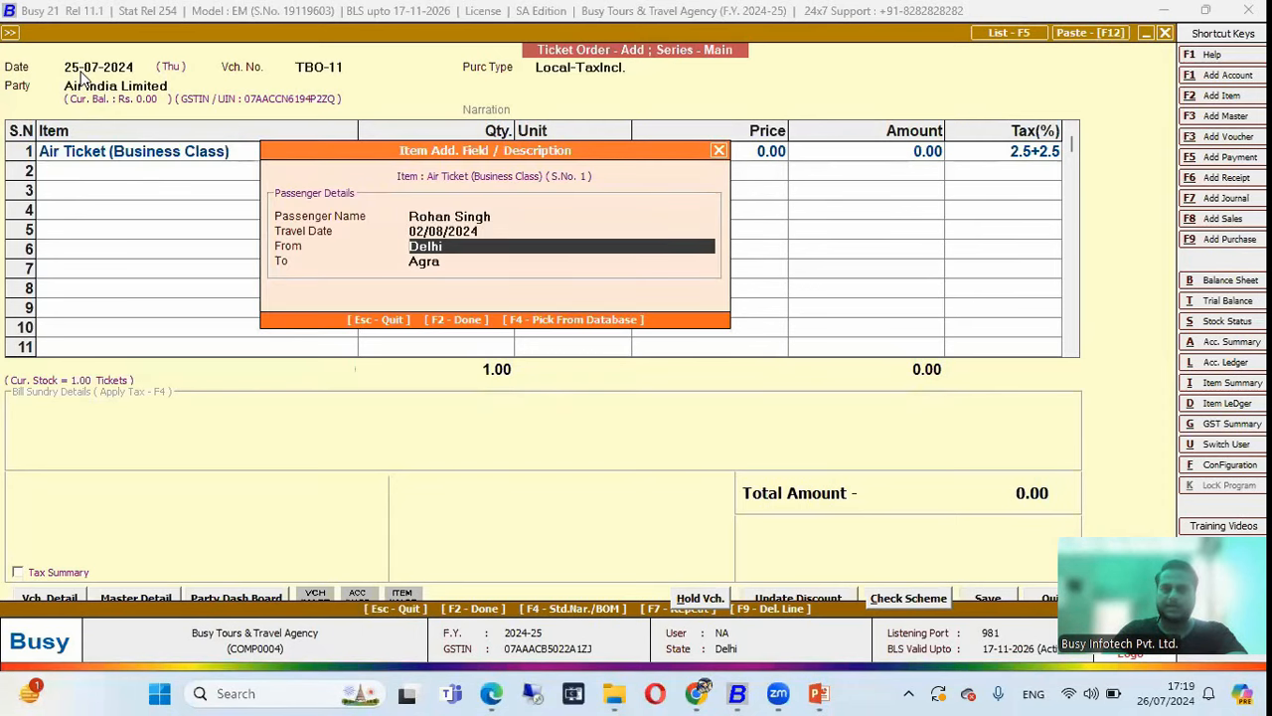
key(Return)
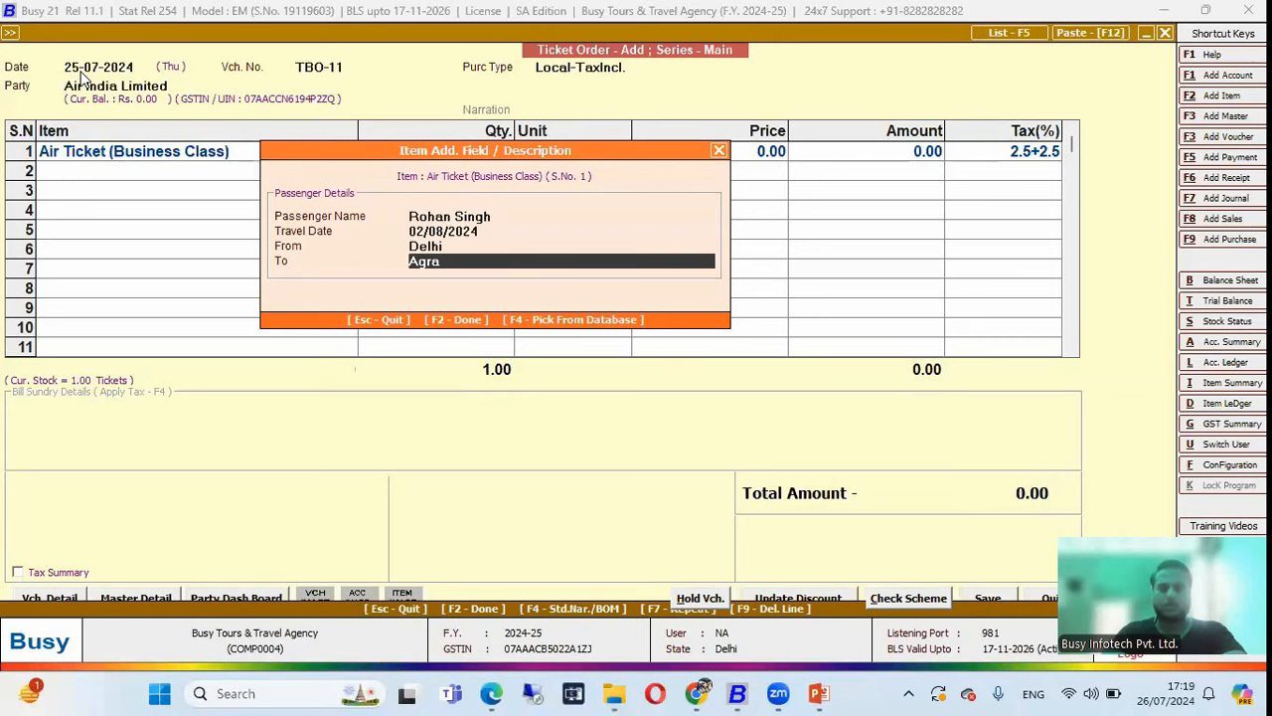
key(F2)
key(F2)
key(F2)
key(Return)
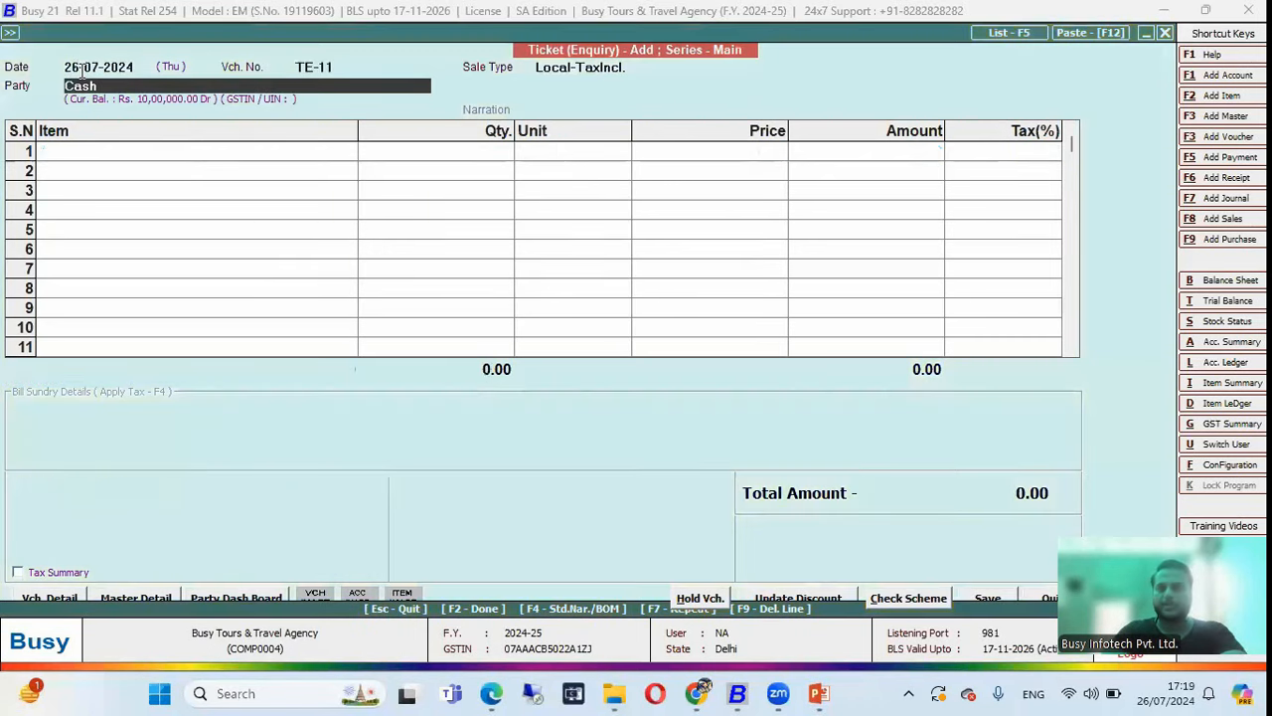
Close the blank enquiry TE-11 and go to Purchase Ticket > Add.
key(Escape)
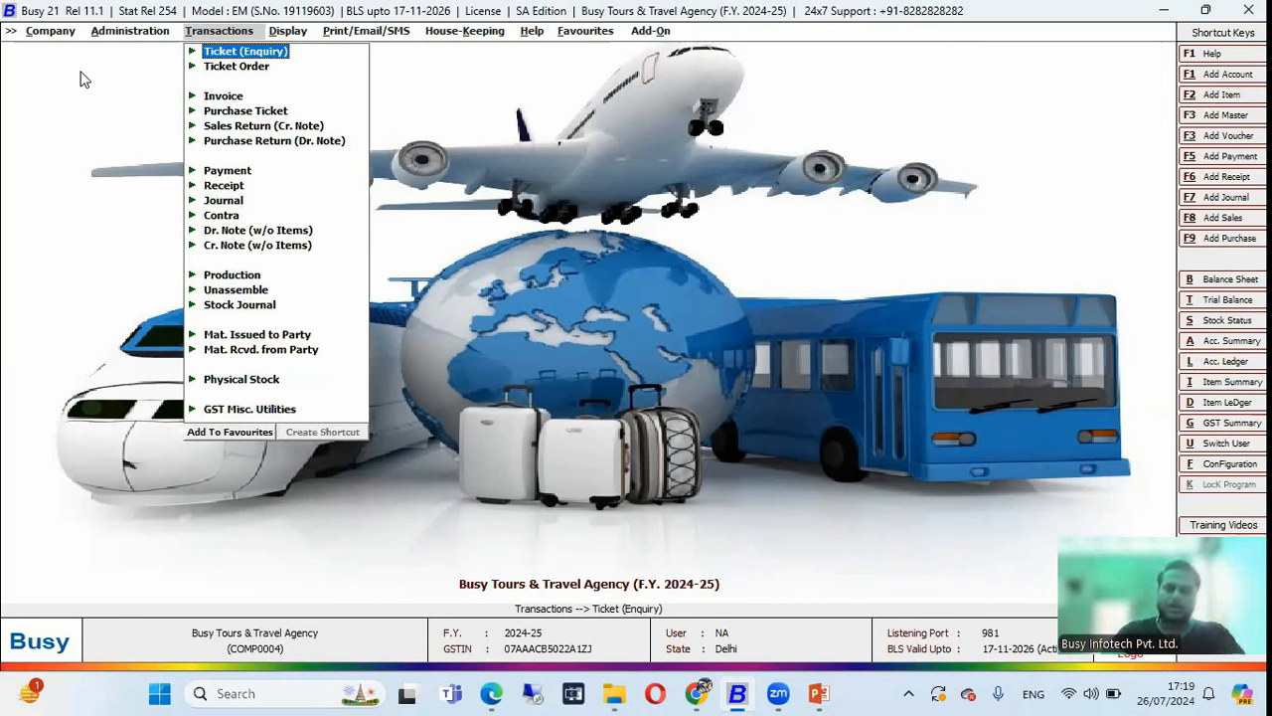
key(Down)
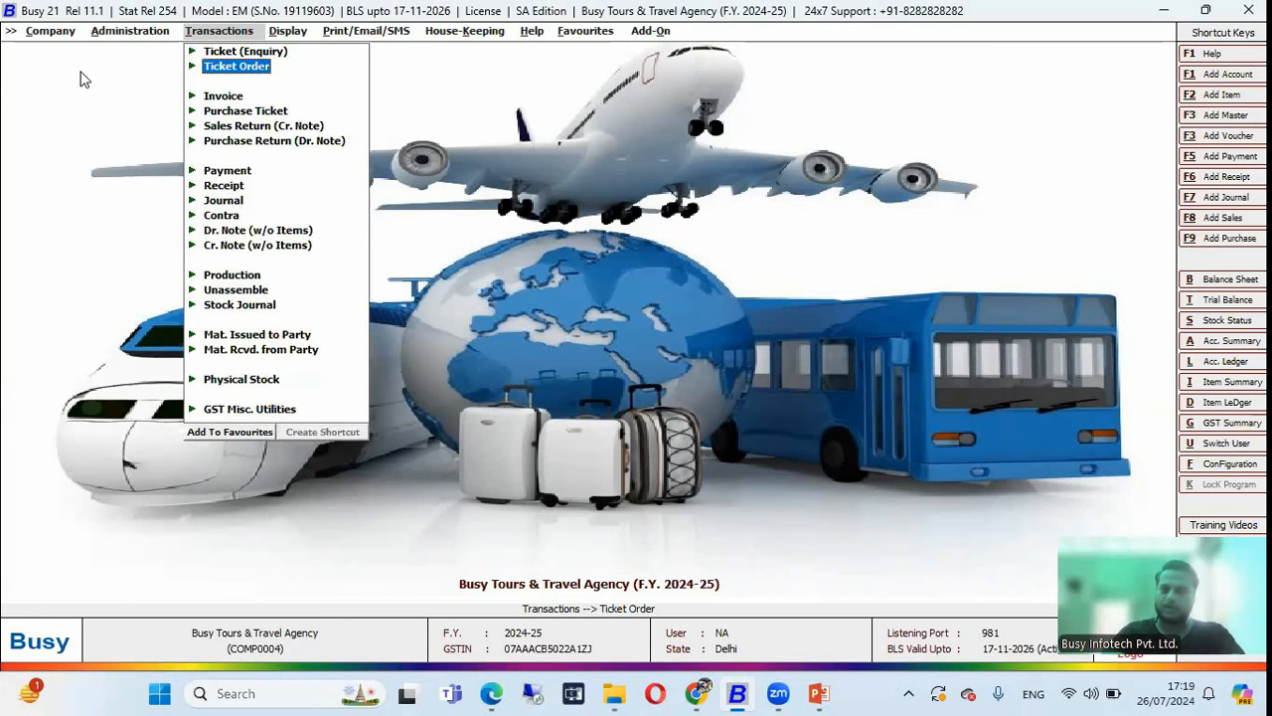
key(Up)
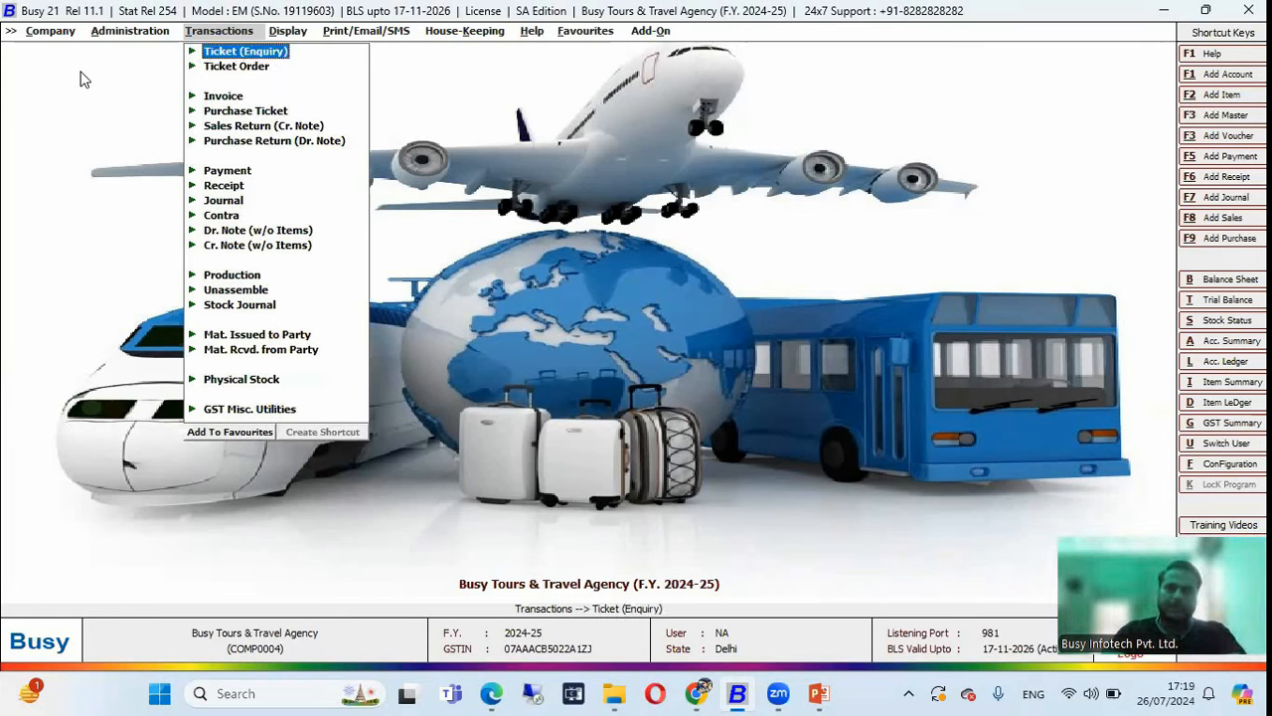
key(Down)
key(Down)
key(Down)
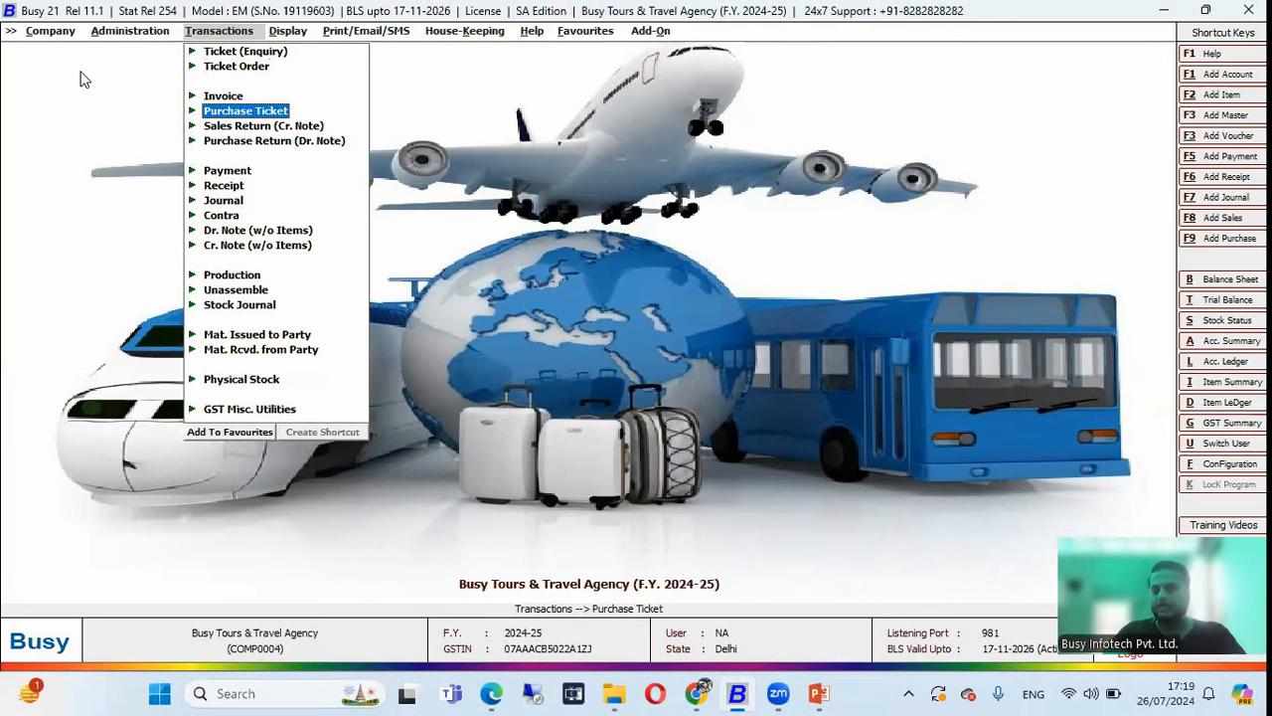
key(Return)
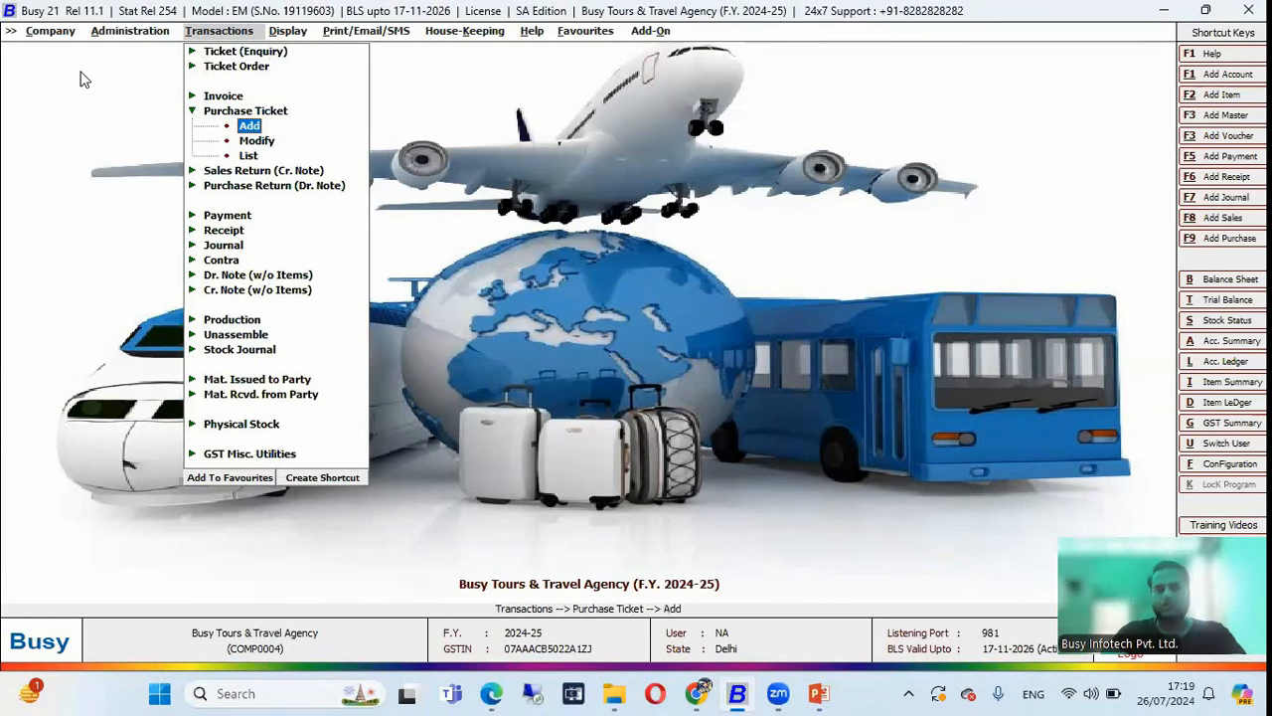
key(Return)
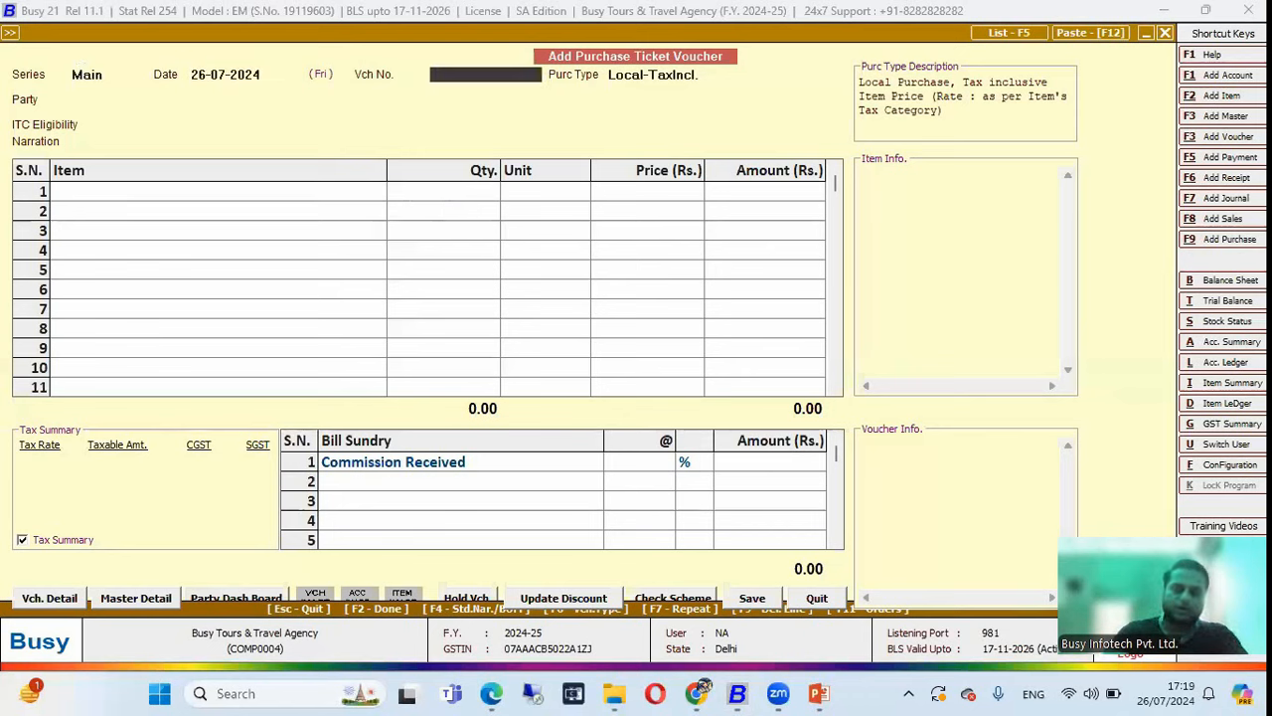
Try a purchase ticket voucher for Air India Limited, then abandon it unsaved.
key(Return)
key(Return)
key(Return)
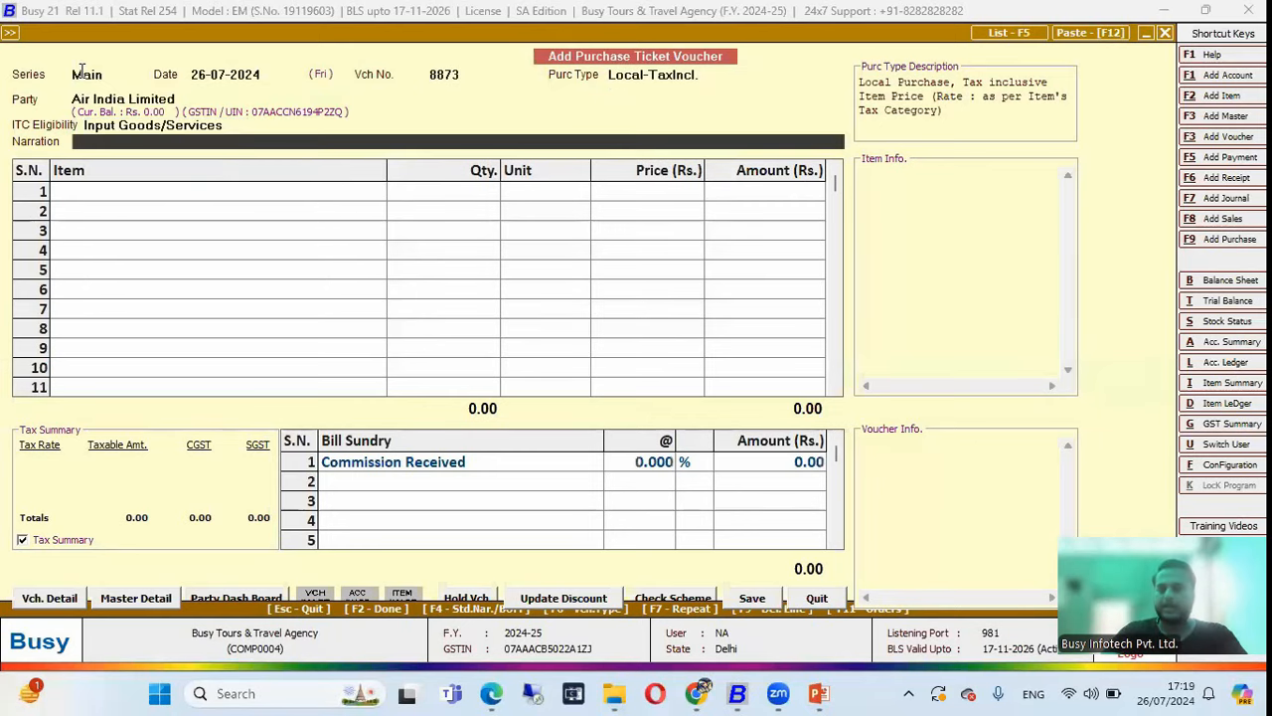
key(Return)
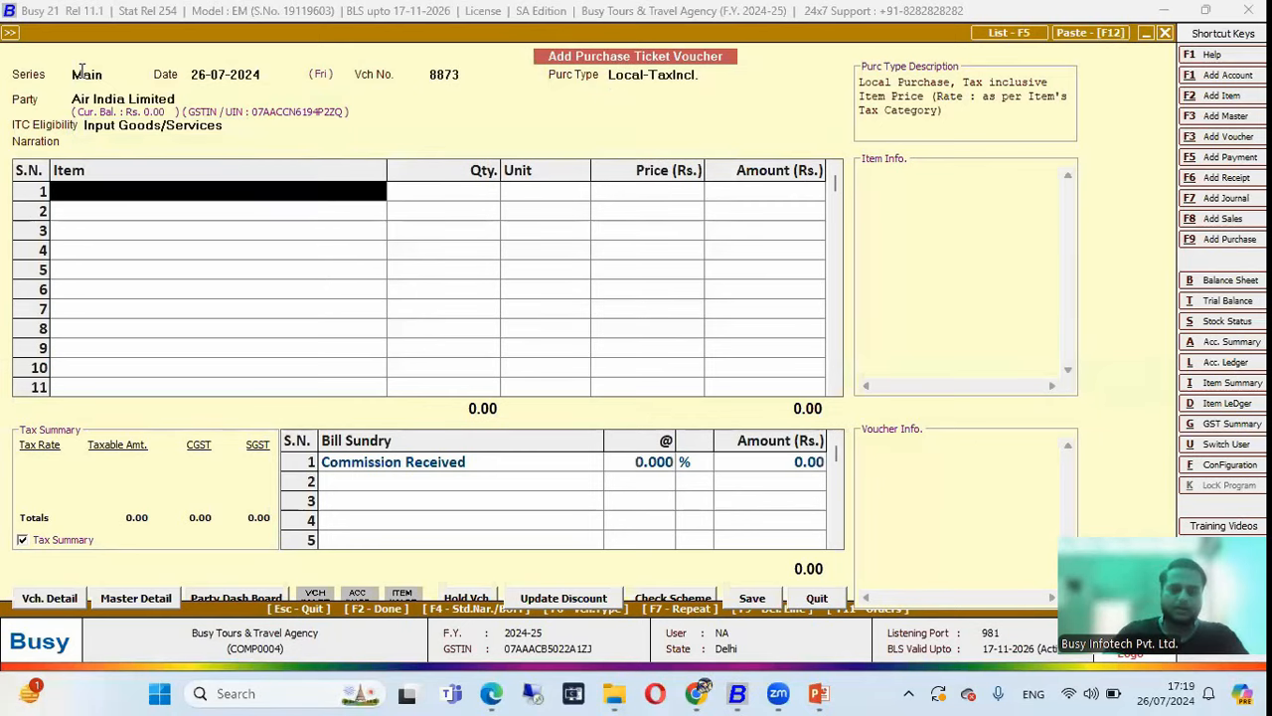
key(Return)
key(Escape)
key(Return)
key(F11)
key(Escape)
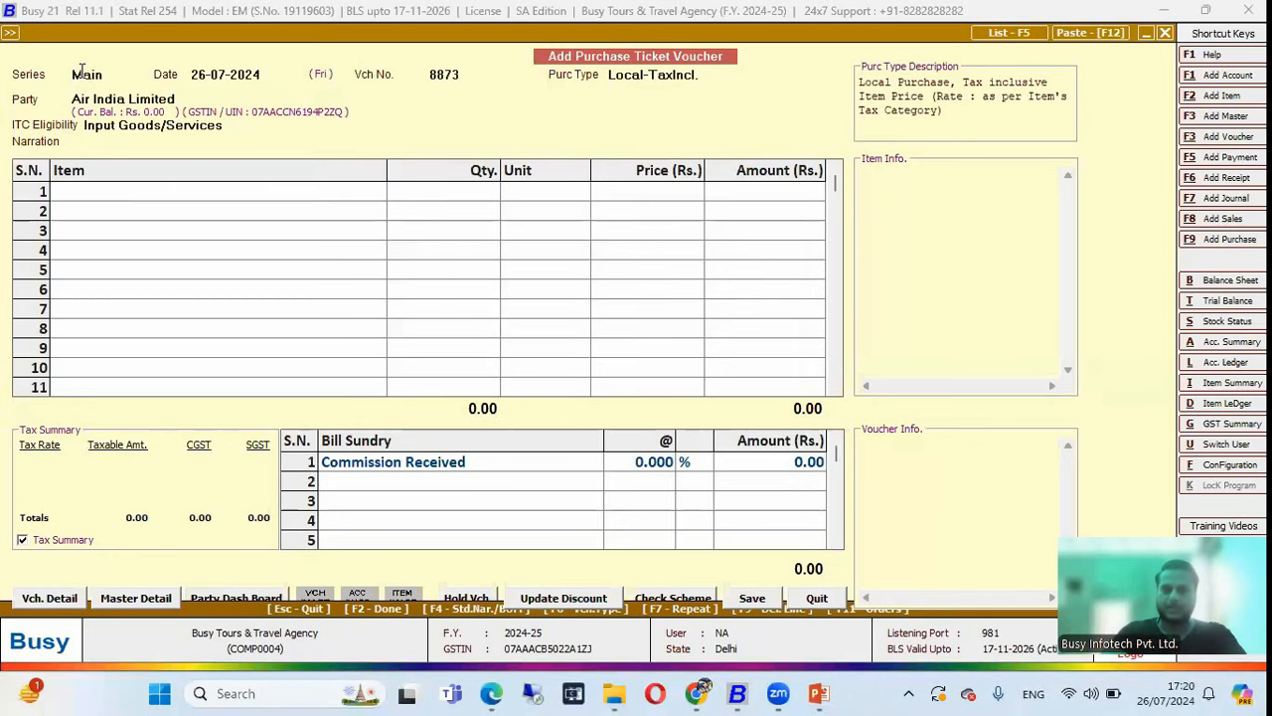
key(Escape)
key(Escape)
key(Escape)
key(Escape)
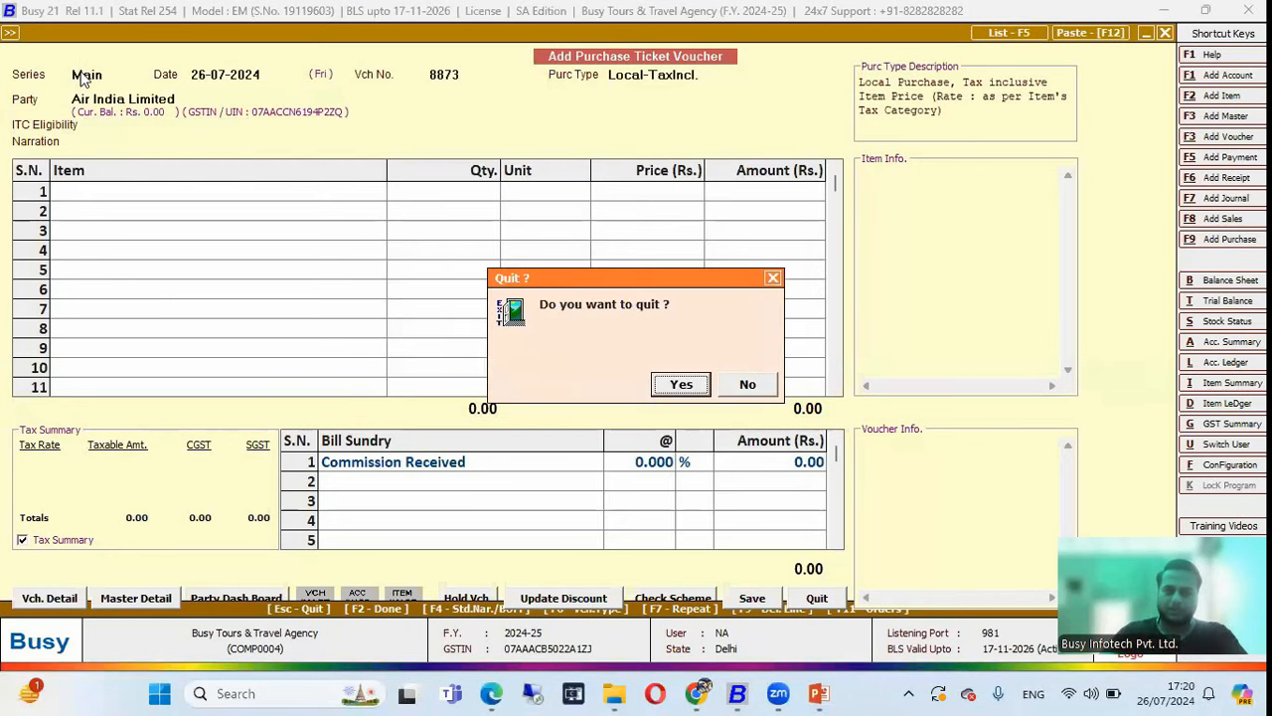
key(Return)
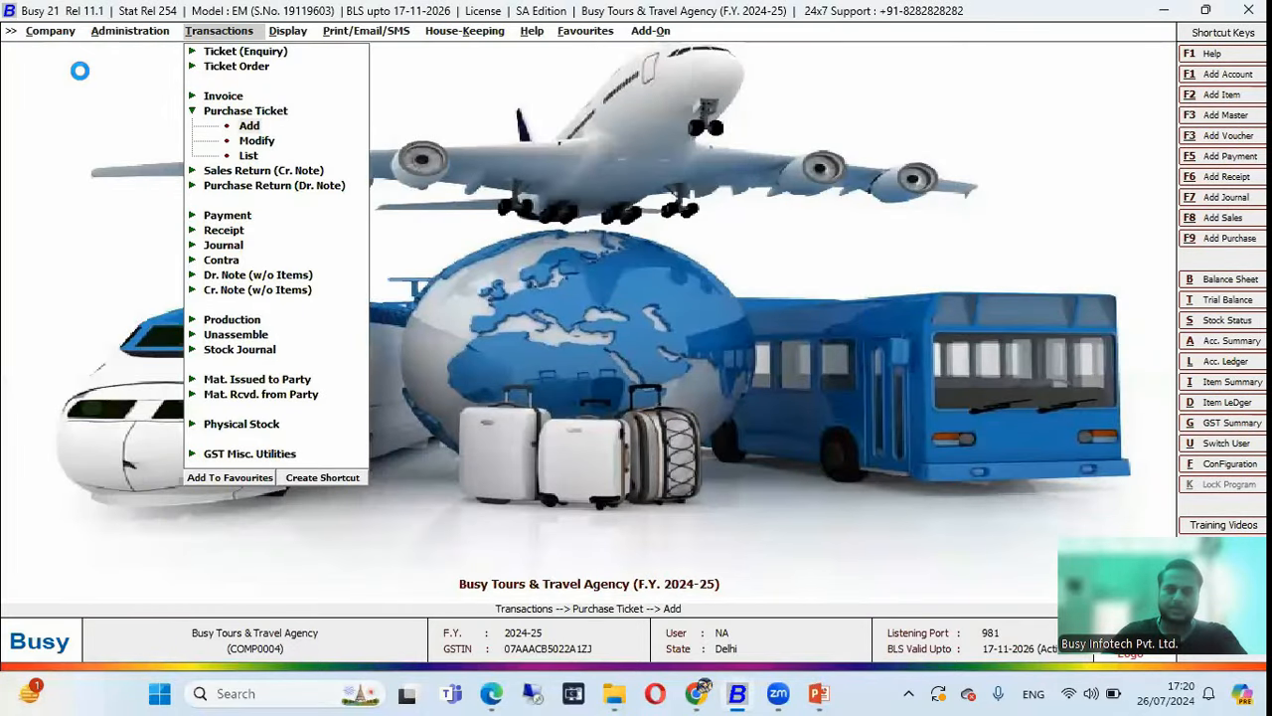
Start purchase voucher 8434 and tick Air India's pending order TBO-11.
key(Return)
key(Return)
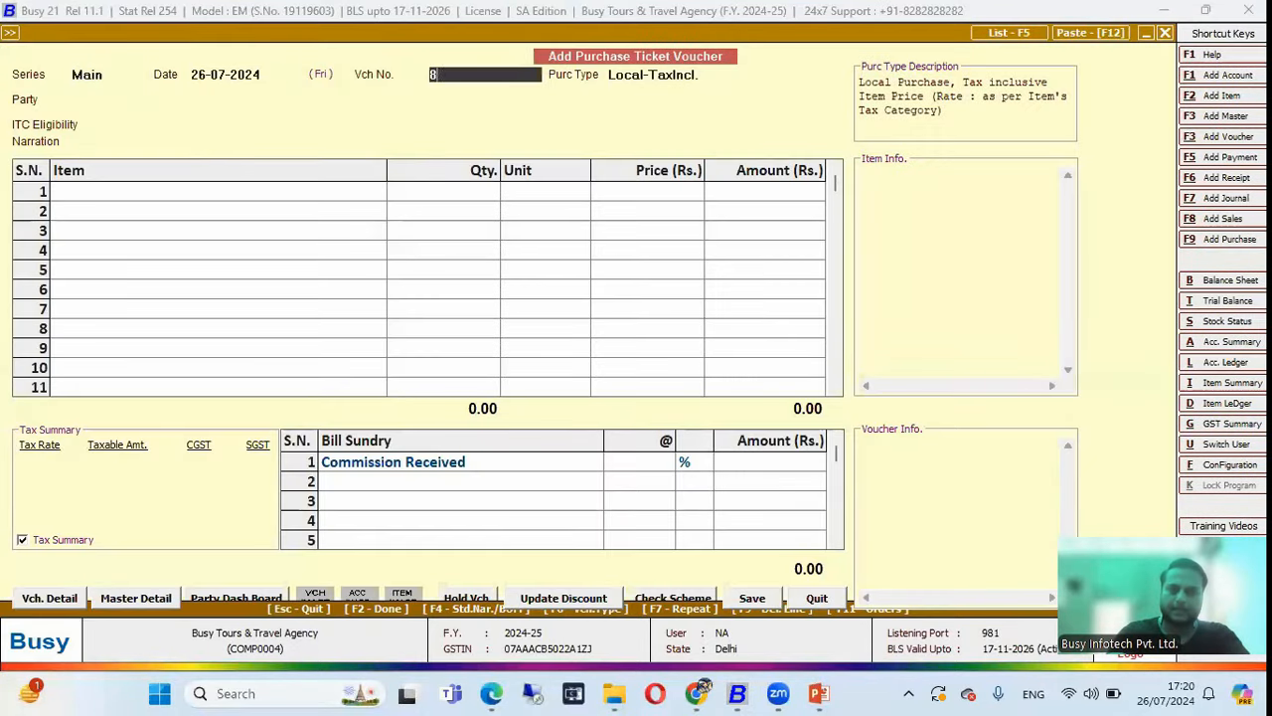
key(Return)
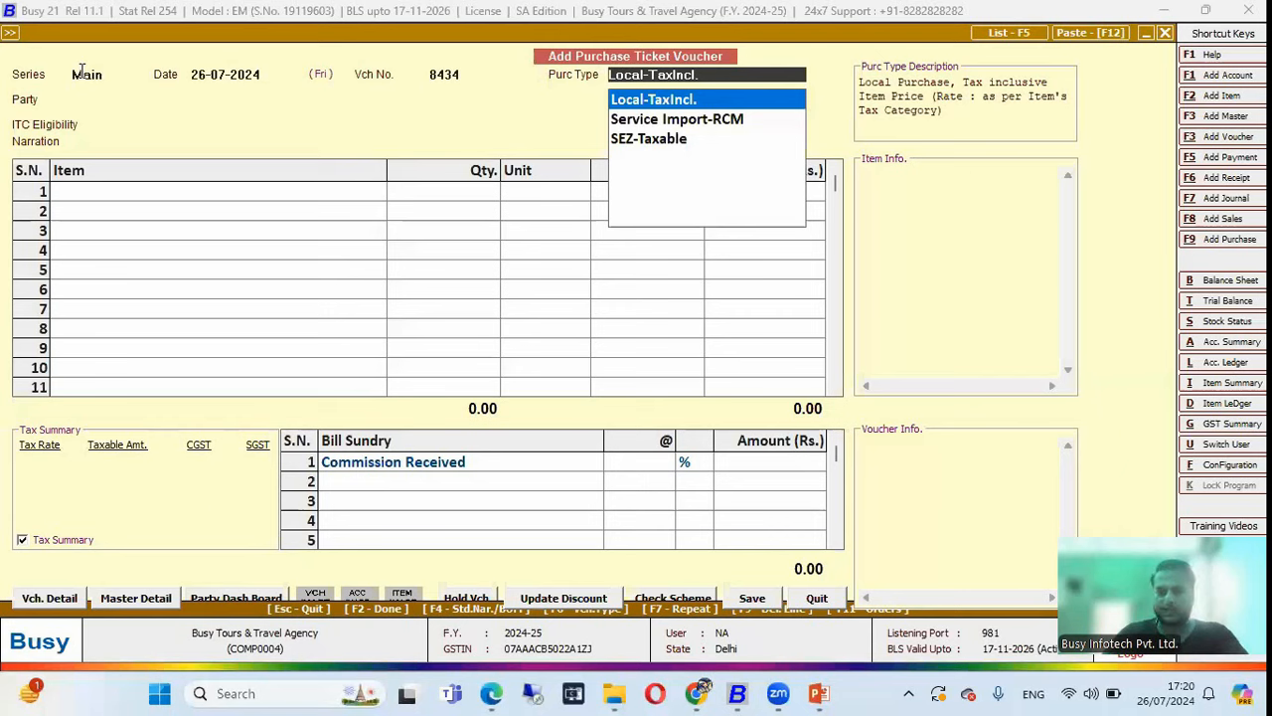
key(Return)
key(Return)
key(Return)
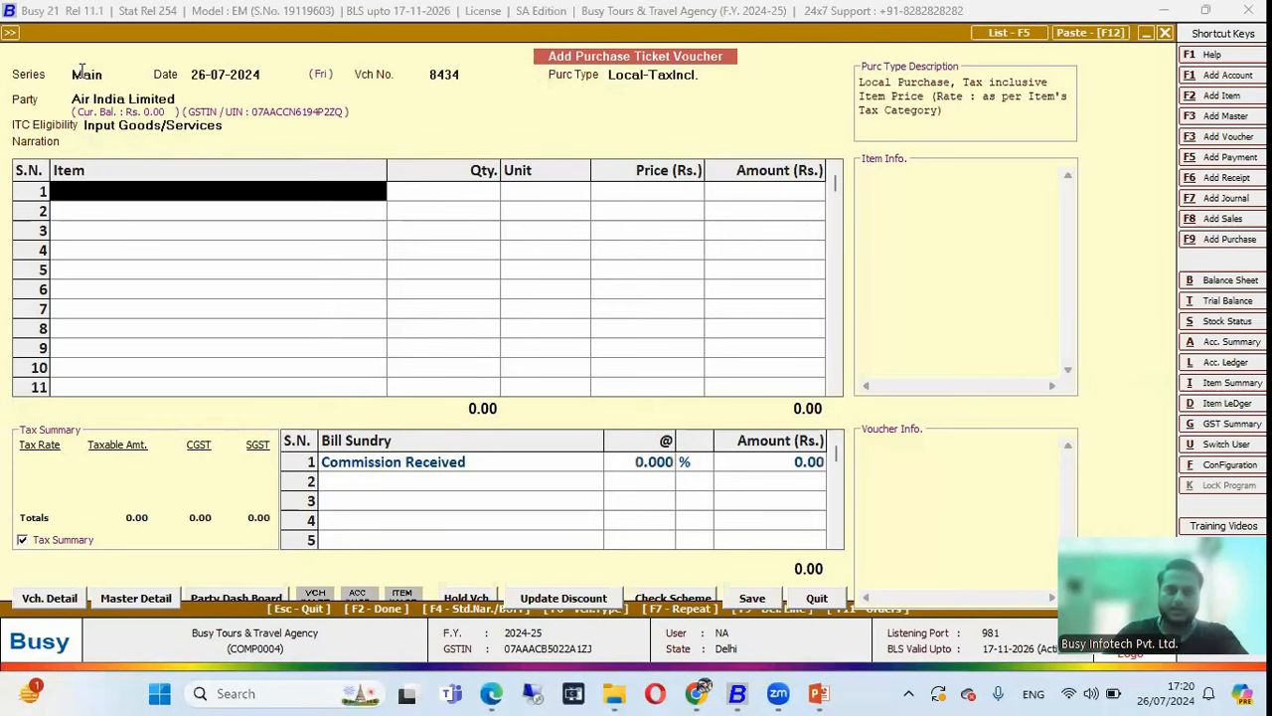
key(F11)
key(space)
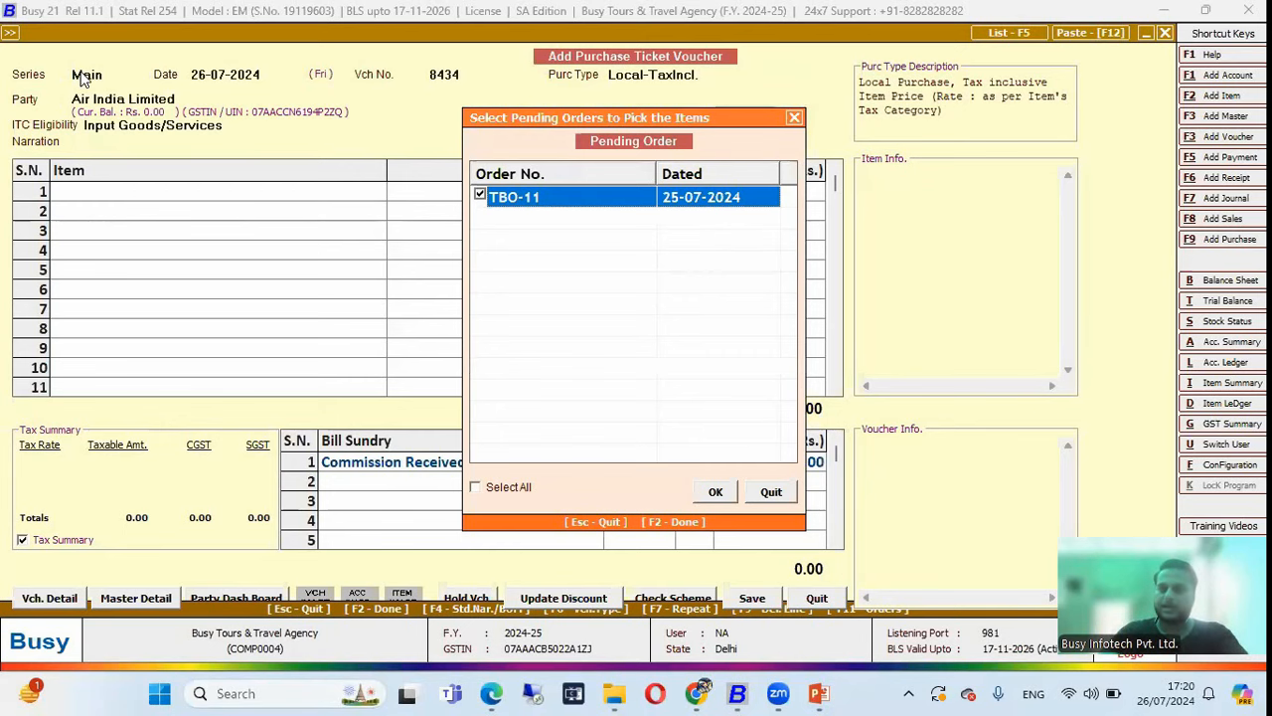
Import TBO-11's Air Ticket (Business Class) line, reloading bill sundries, and reach its serial details.
key(F2)
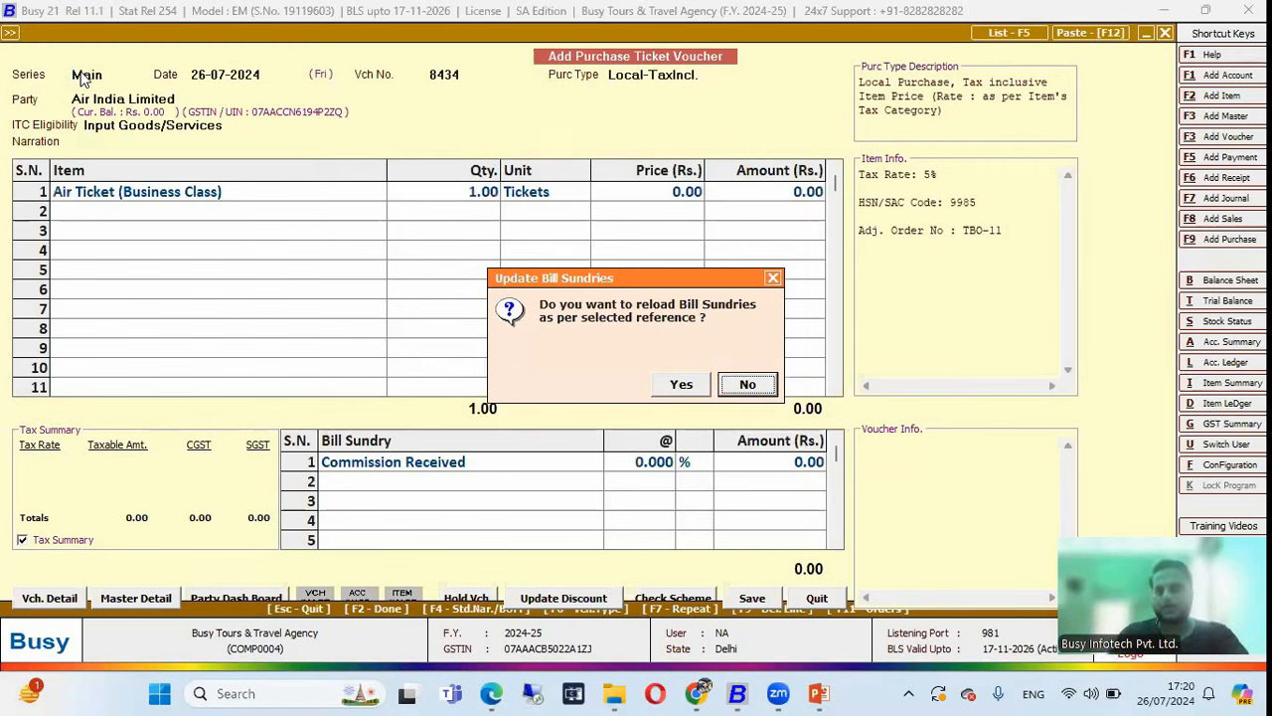
key(Left)
key(Return)
key(Return)
key(Return)
key(Return)
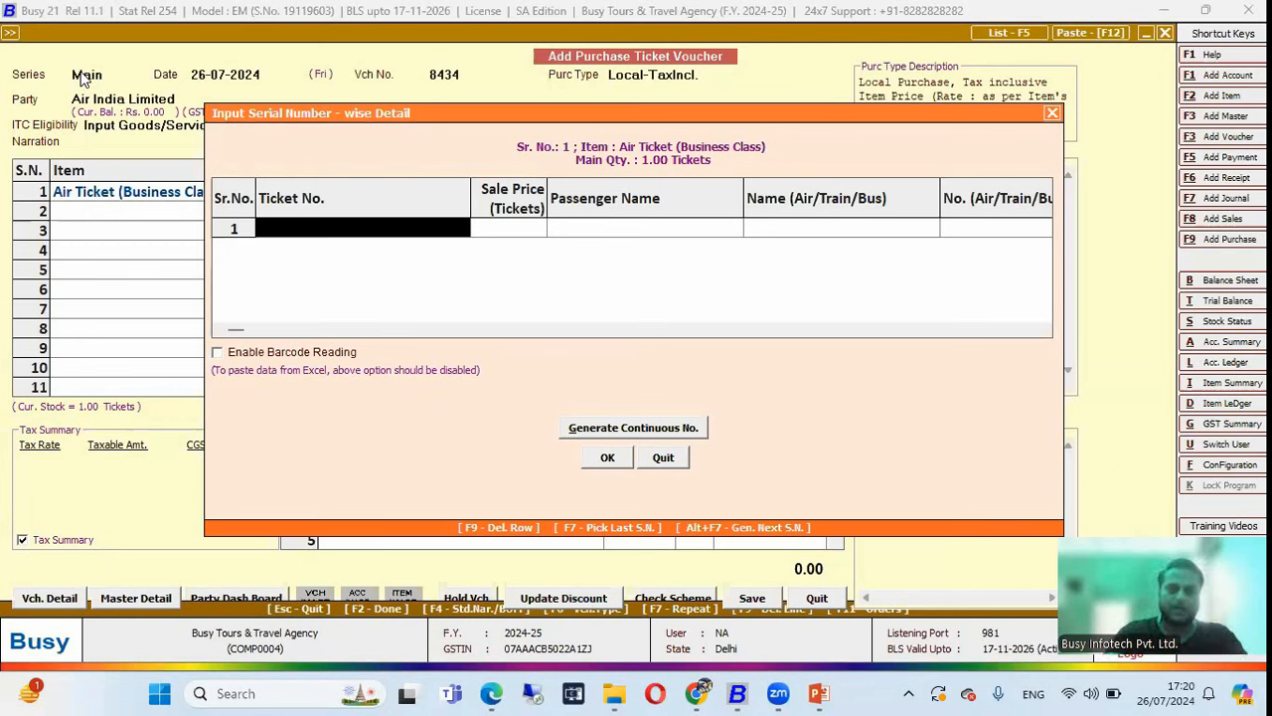
Enter the ticket number, 9,900 sale price, passenger name, carrier Air India and flight AI001.
text(AI1122)
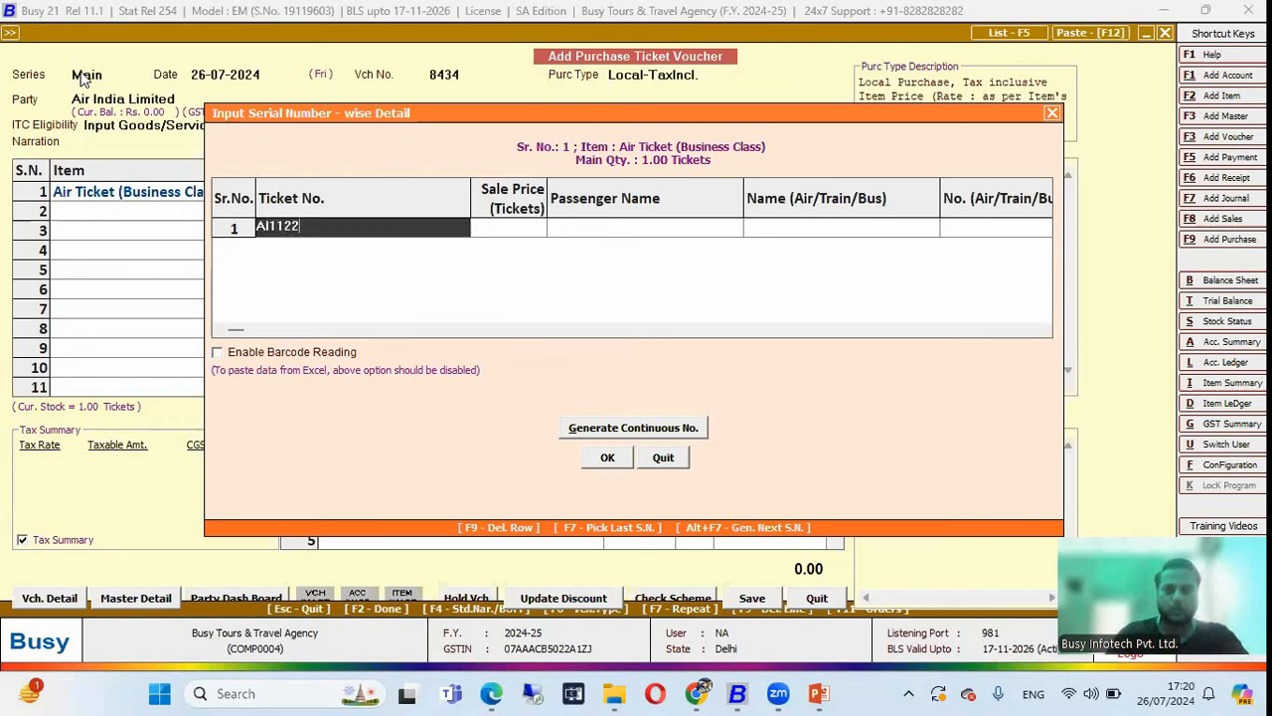
key(Return)
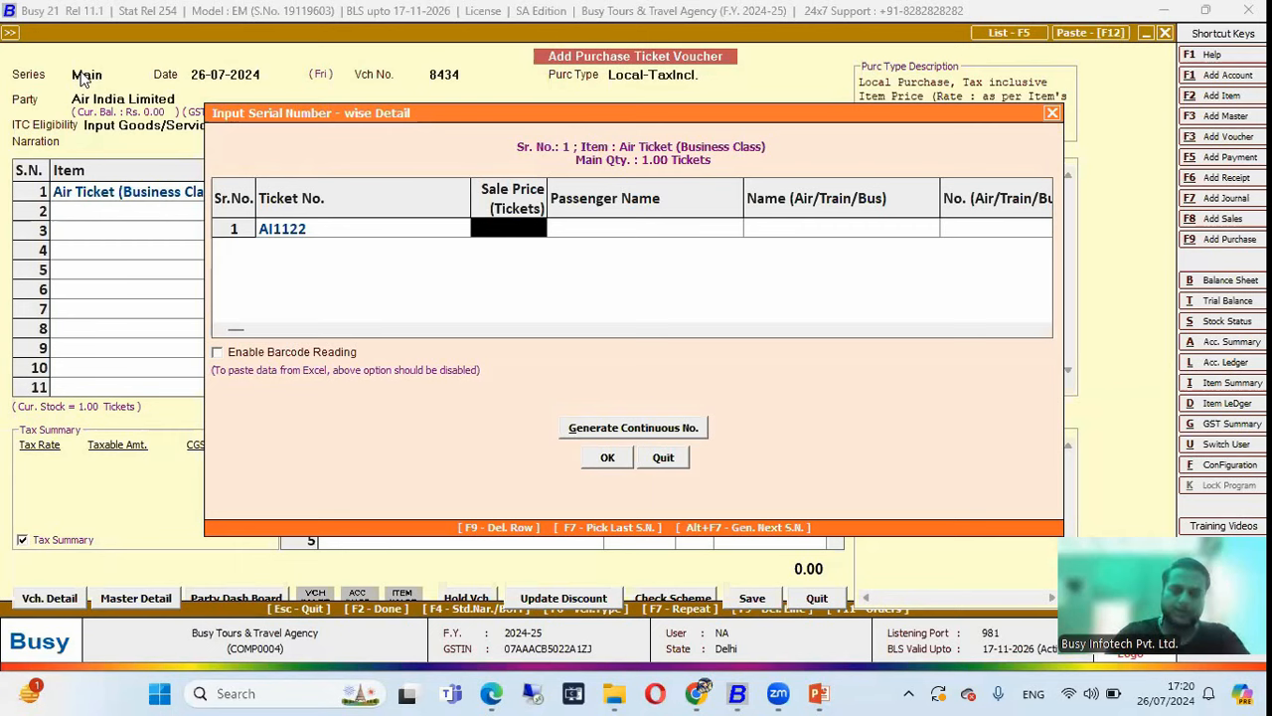
text(9900)
key(Return)
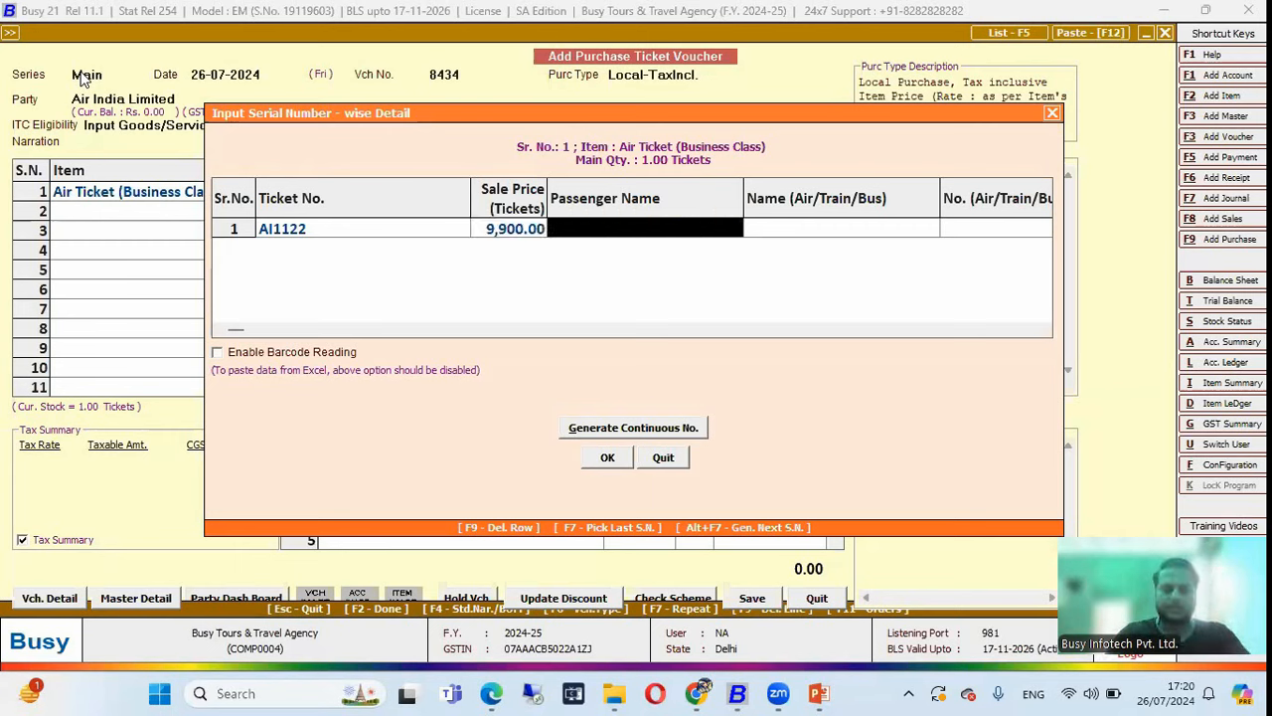
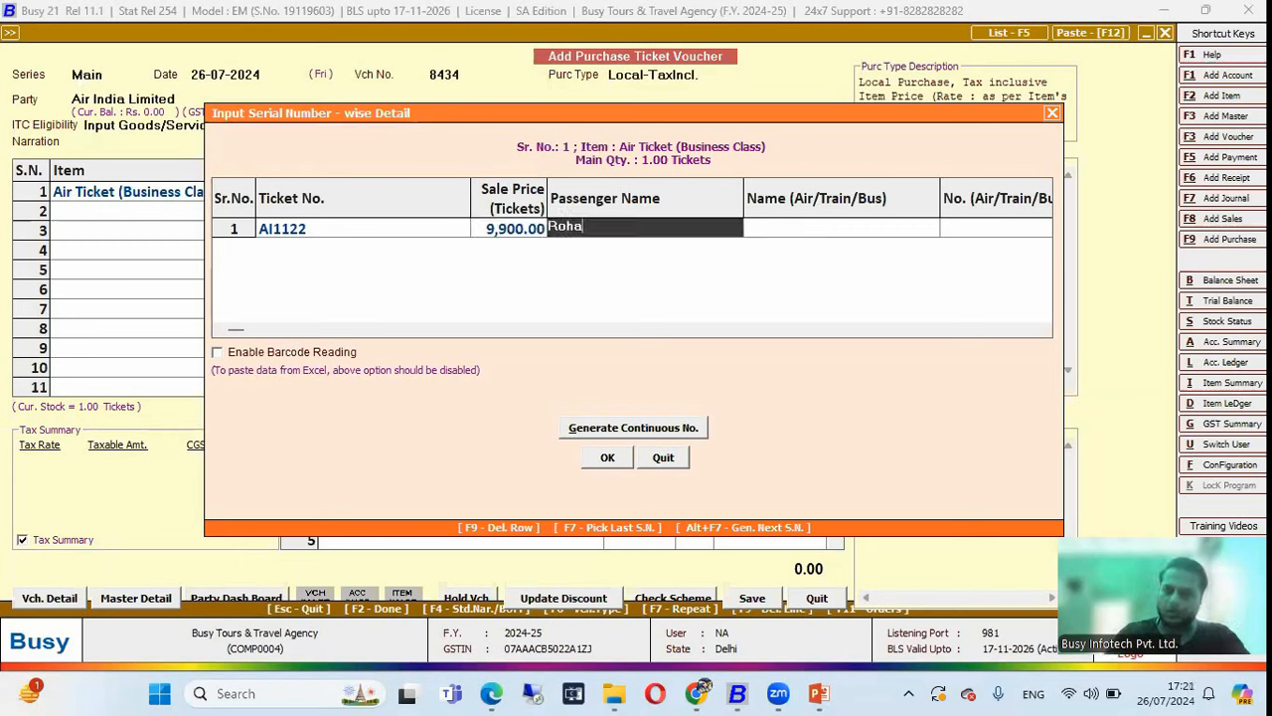
key(Return)
text(Ai)
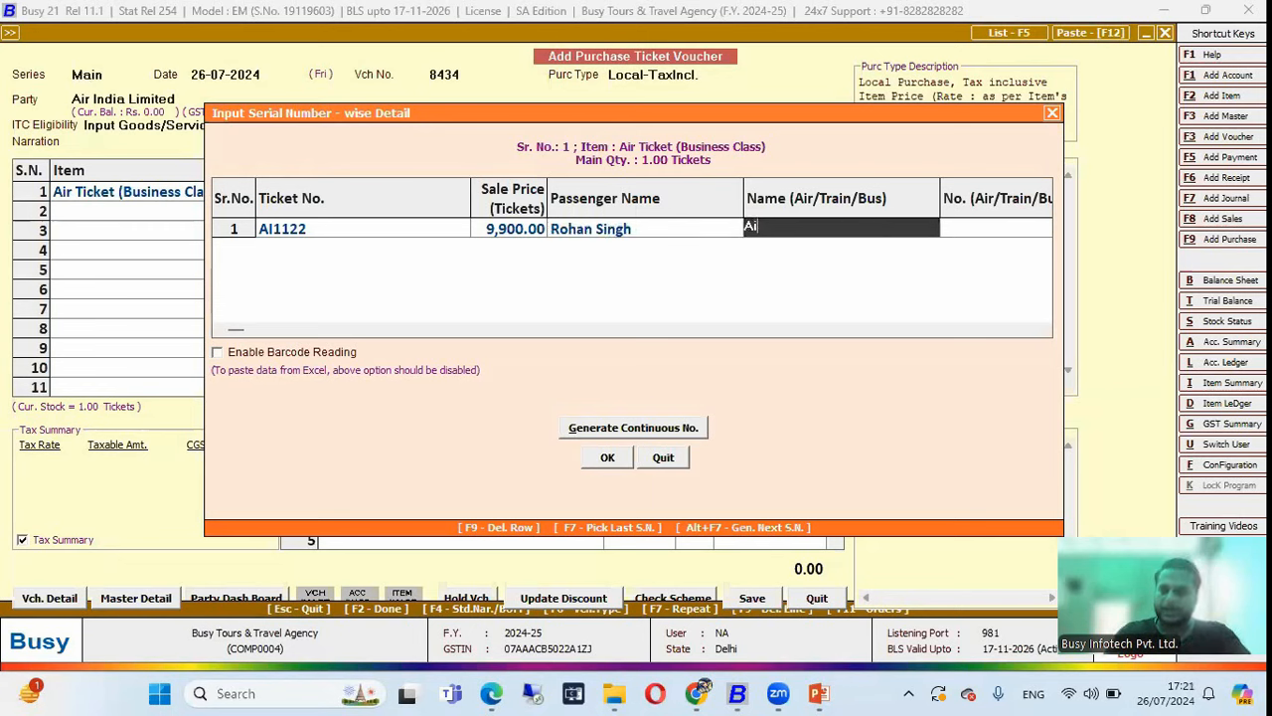
text(r India)
key(Return)
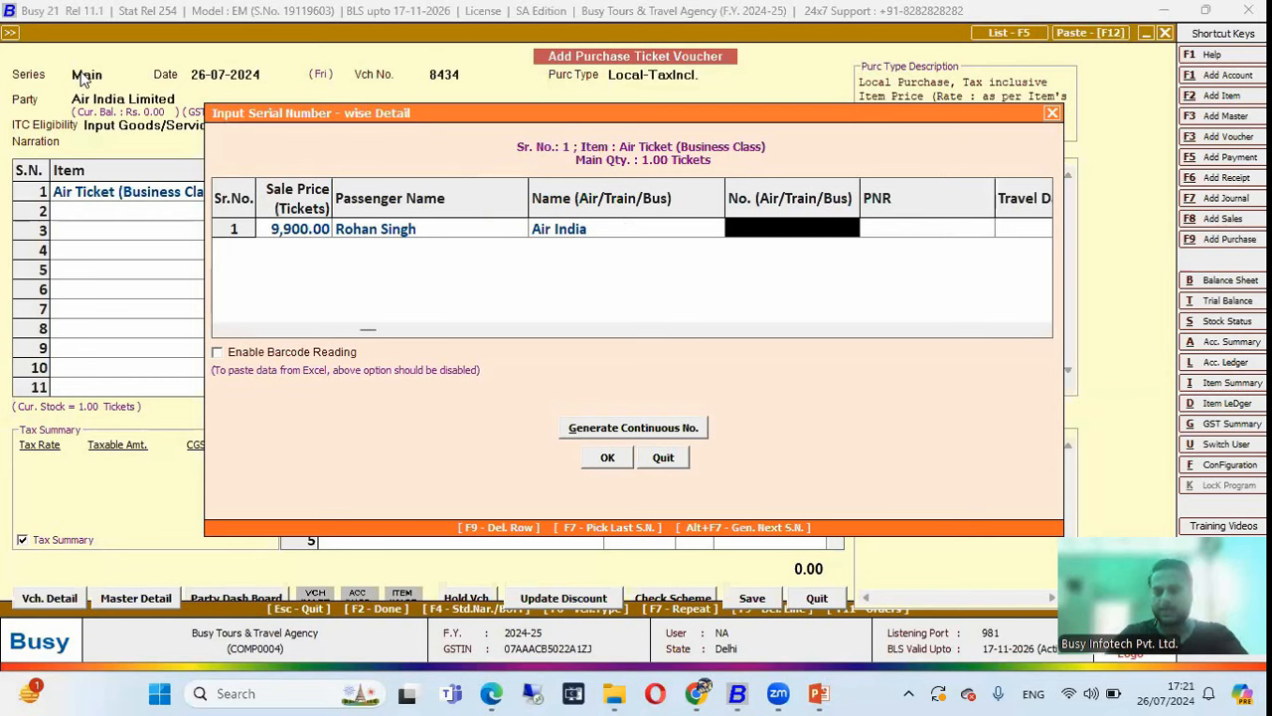
text(A)
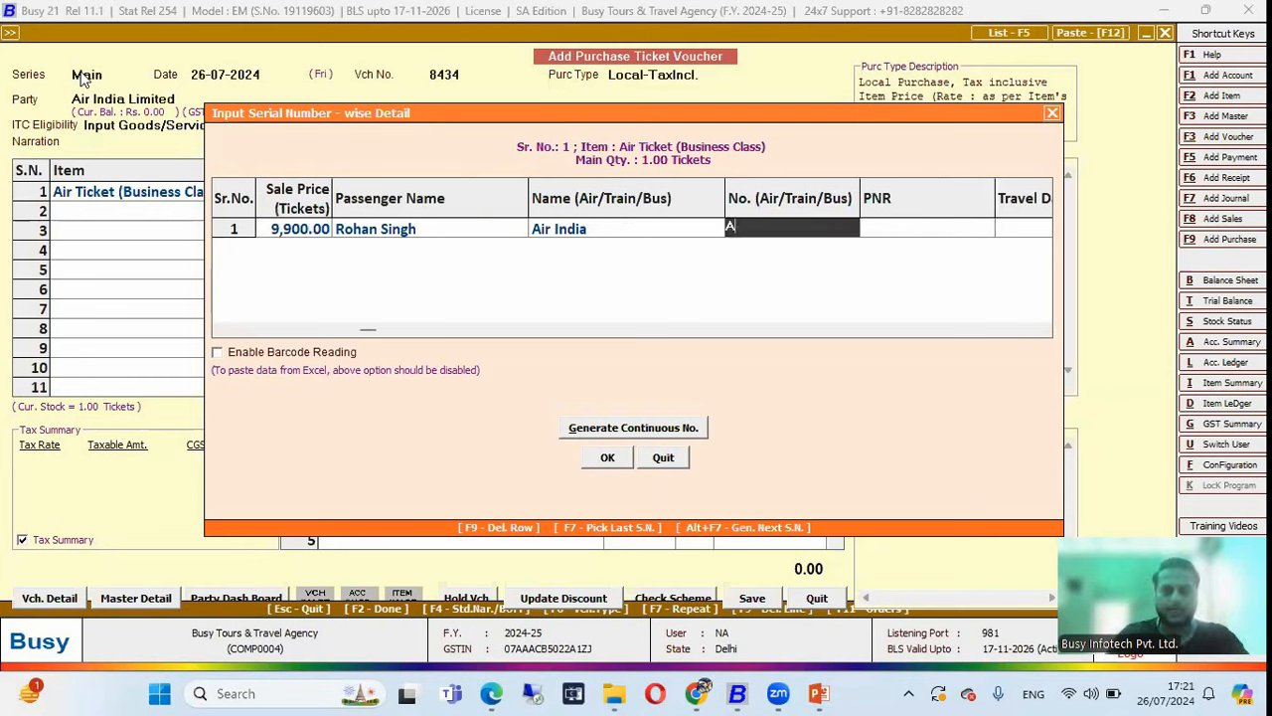
text(I001)
key(Return)
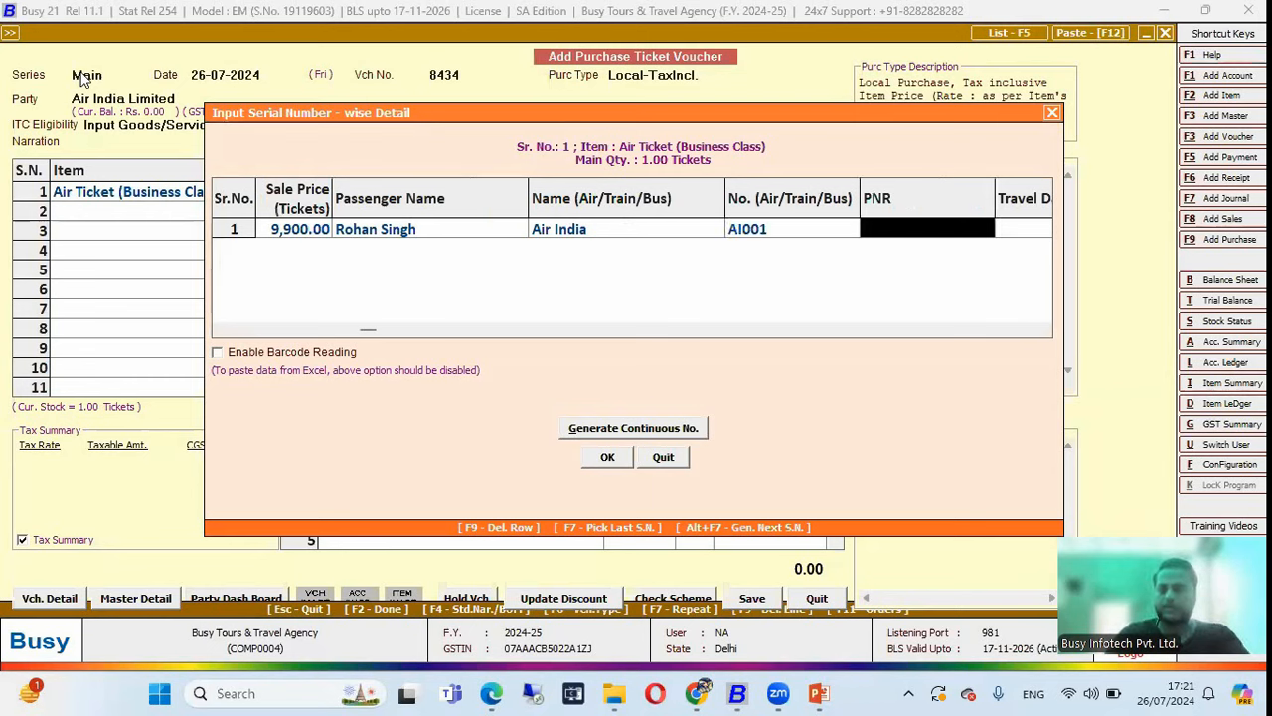
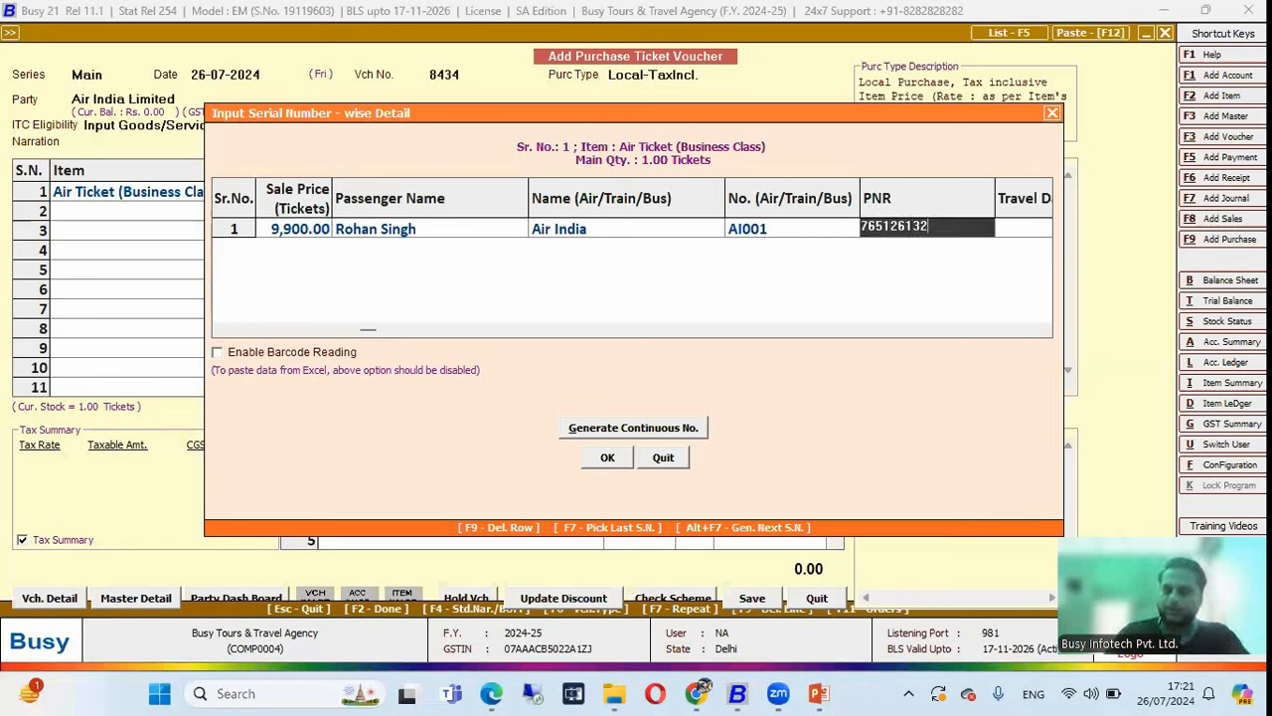
Add the PNR, travel date 02/08/2024, Delhi to Agra, then price the line at 9,900.
key(Return)
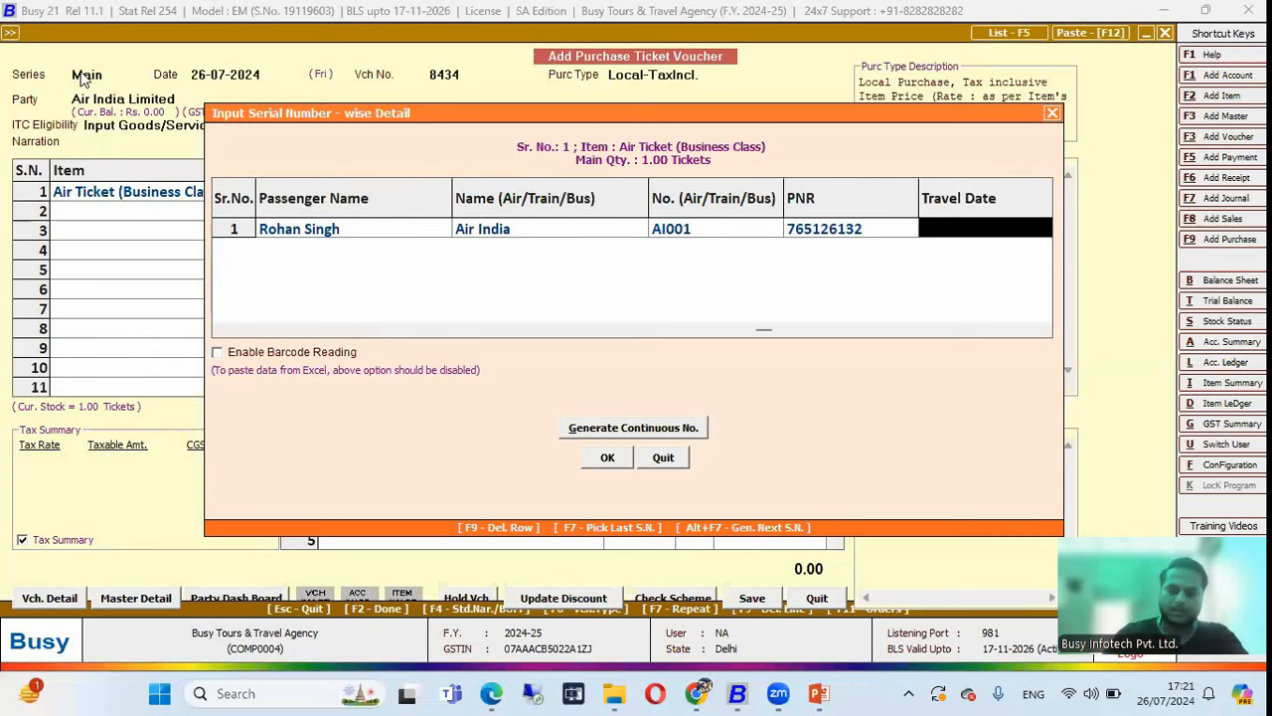
text(02/08/2024)
key(Return)
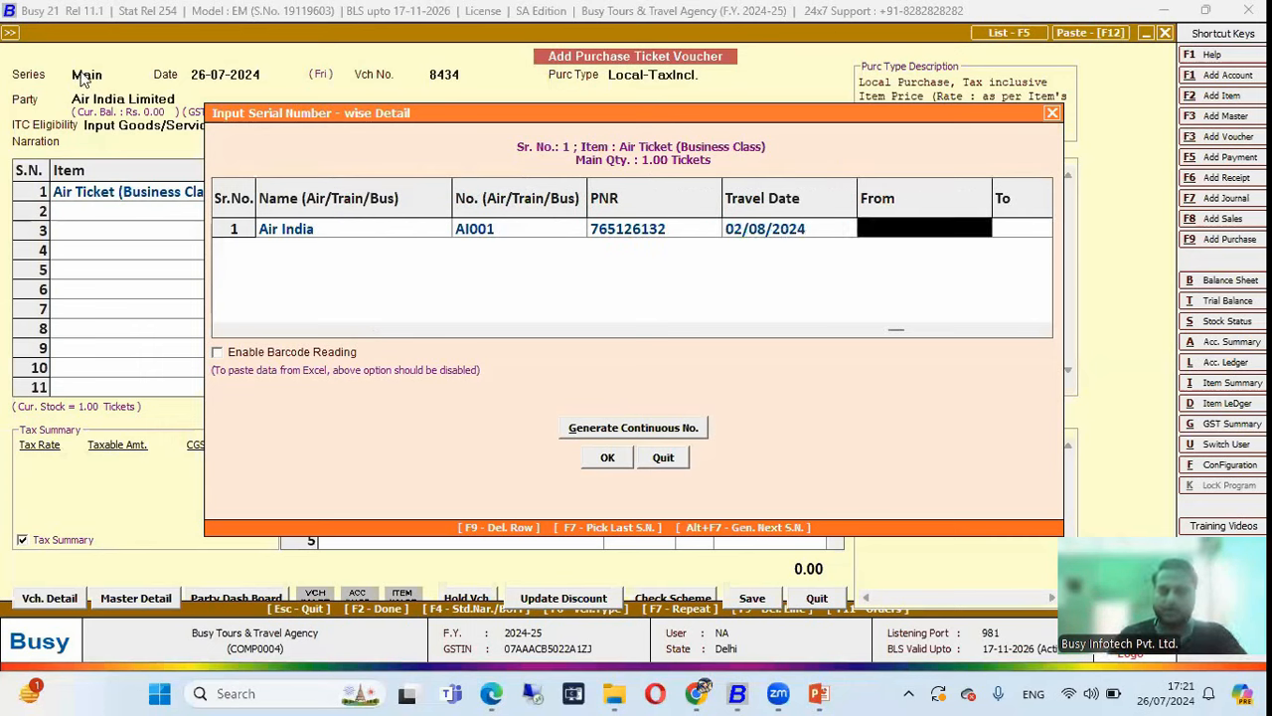
text(Delhi)
key(Return)
text(Agra)
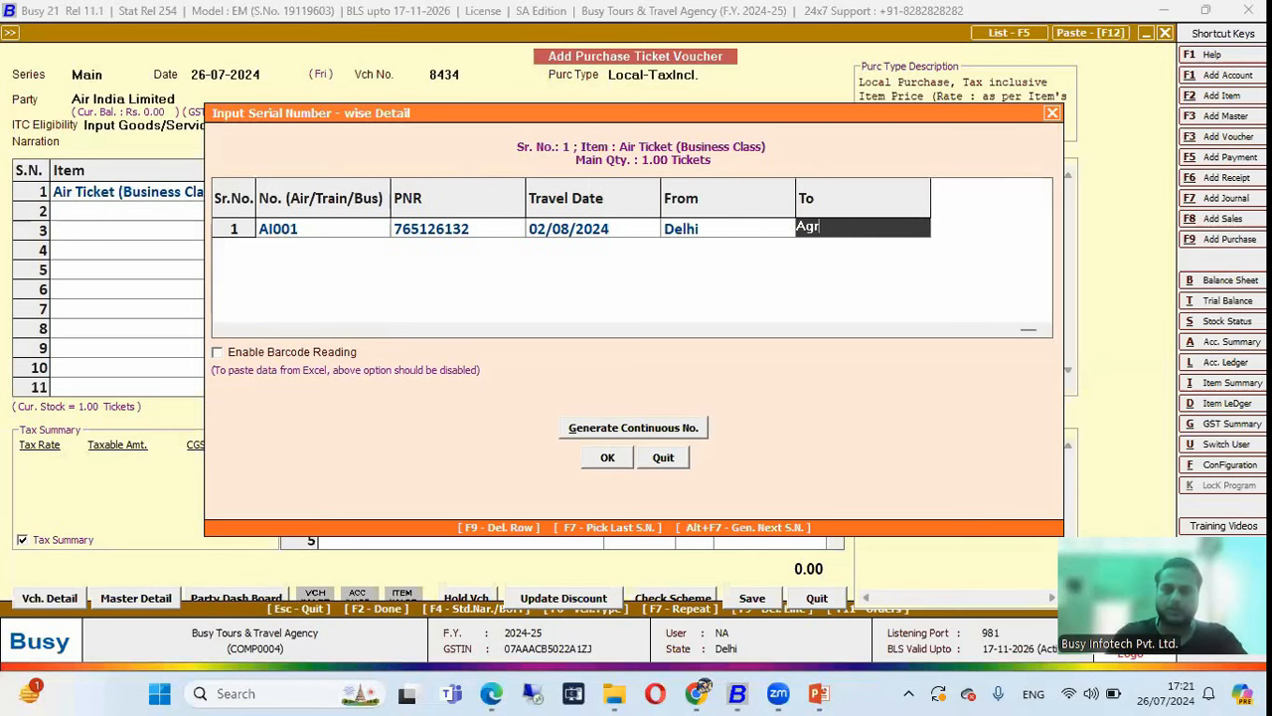
key(Return)
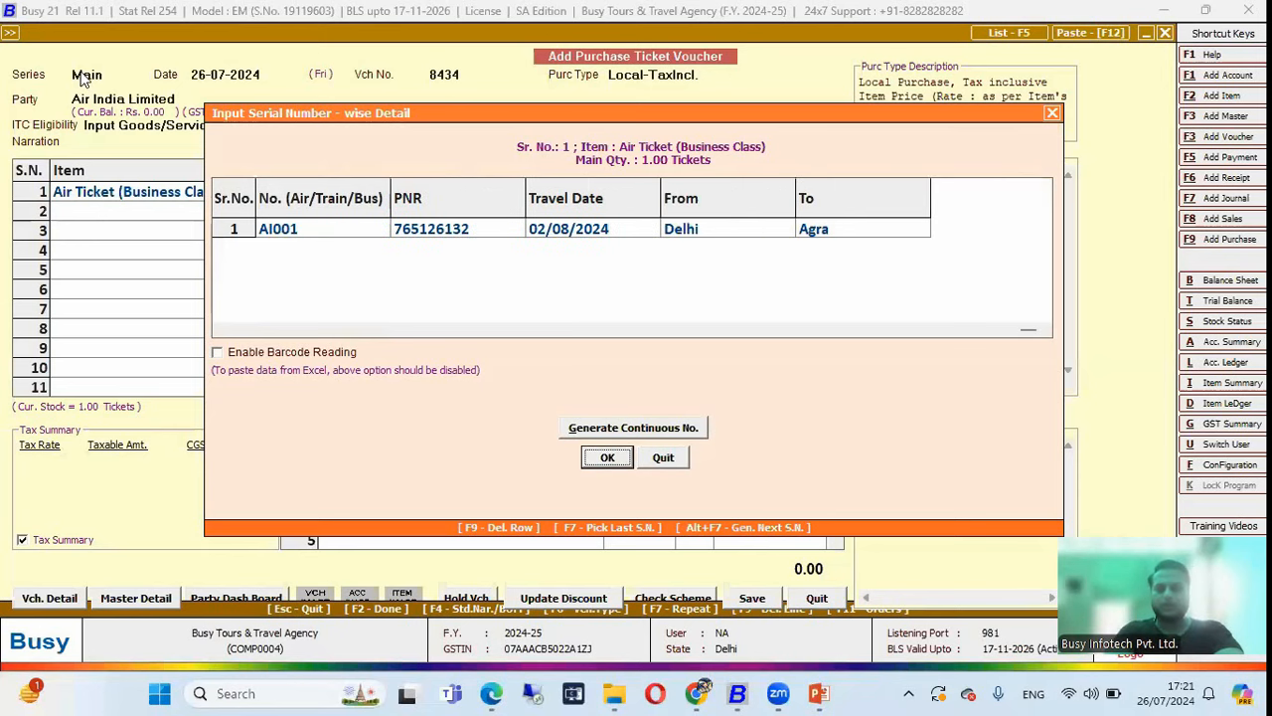
key(Return)
text(9900)
key(Return)
Add a 2% Commission Received deduction of 198.00, bringing the total to 9,702.00.
key(Return)
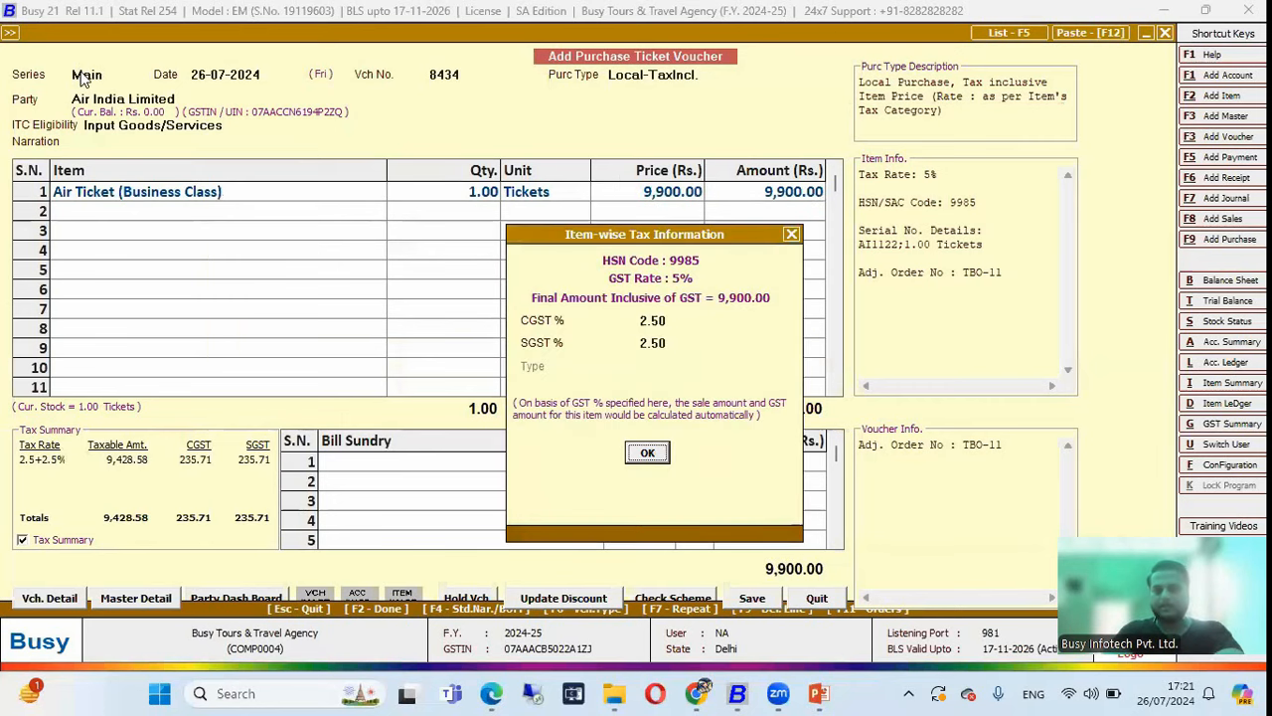
key(Return)
key(Return)
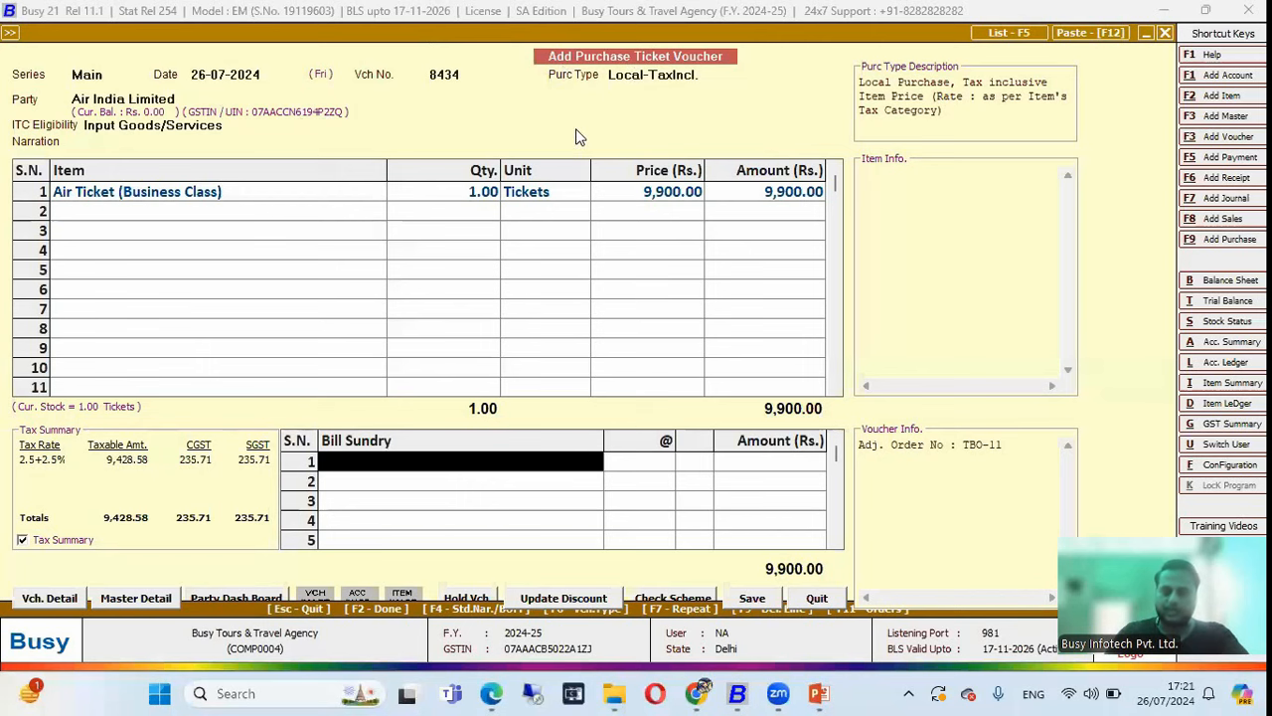
text(com)
key(Return)
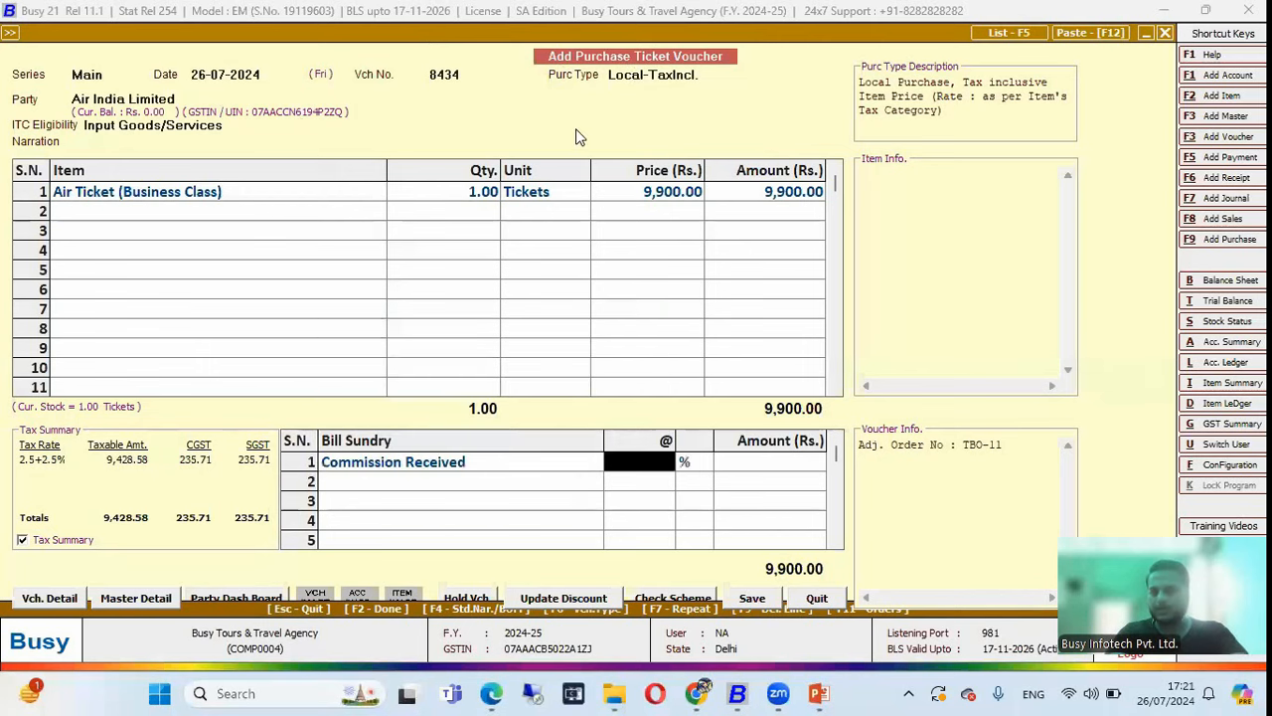
text(2)
key(Return)
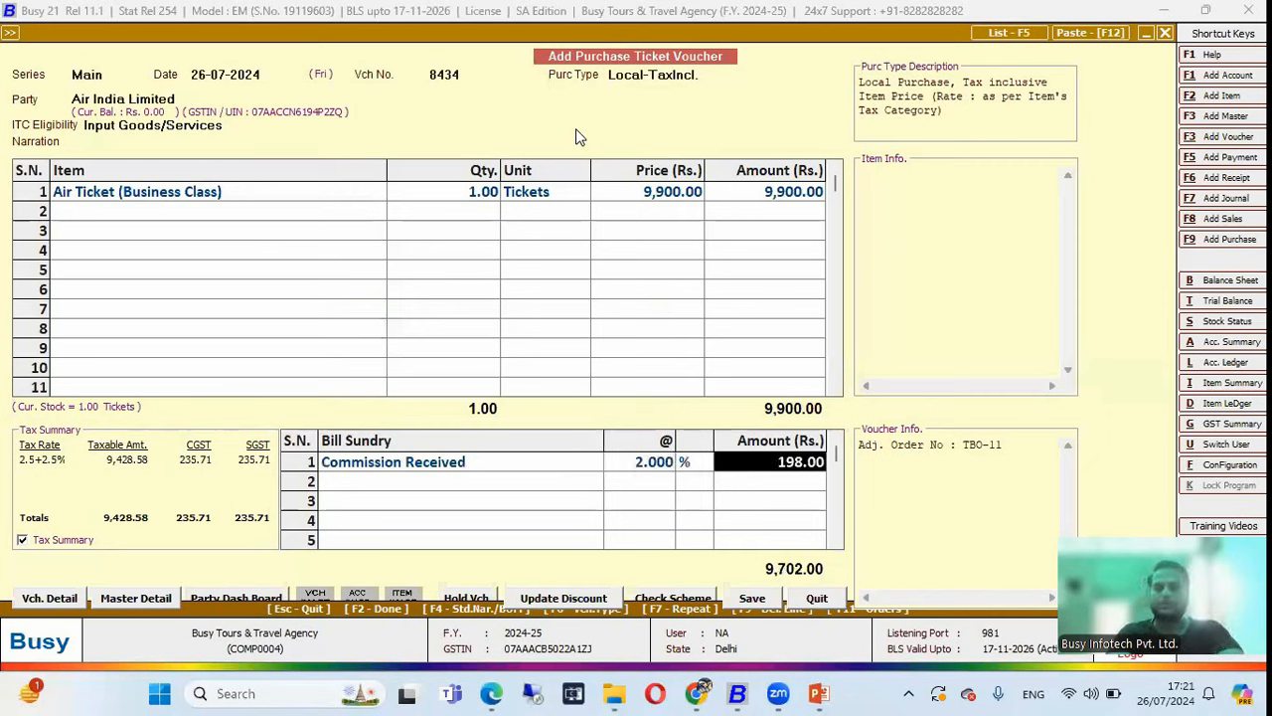
Accept the GST reporting details with Purchase Bill No. 8434 and save the voucher.
key(F2)
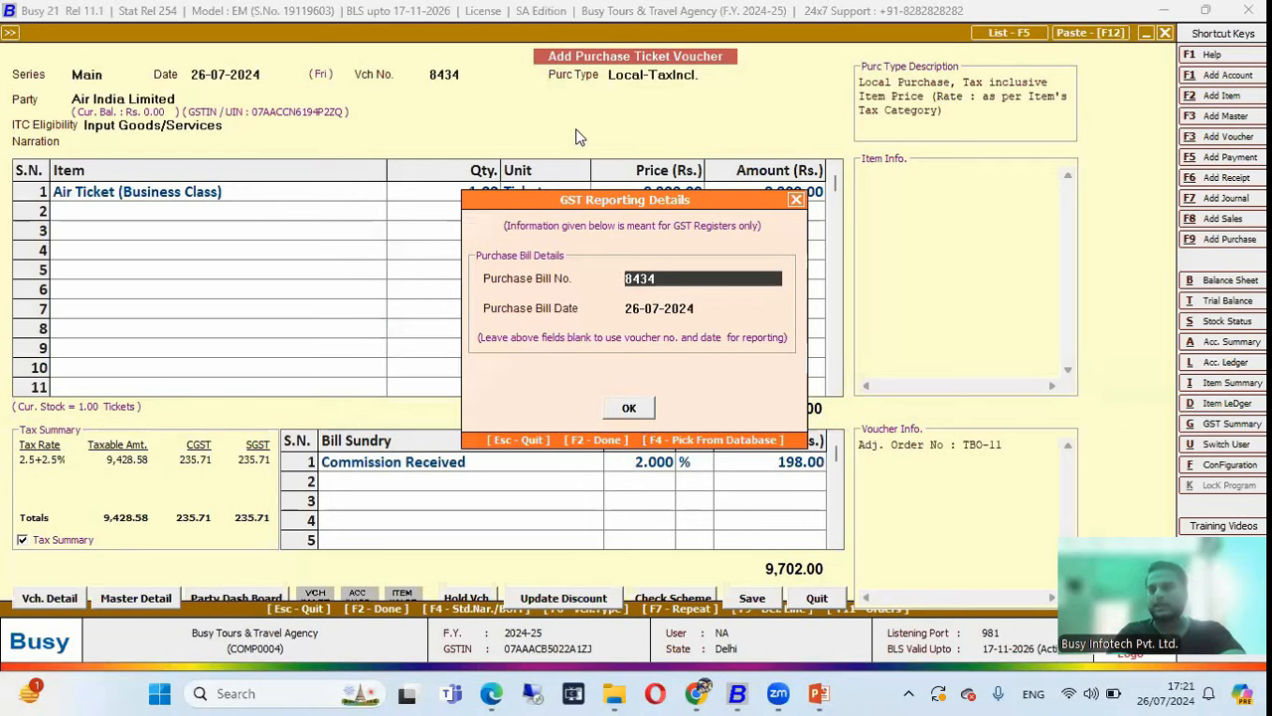
key(F2)
key(Return)
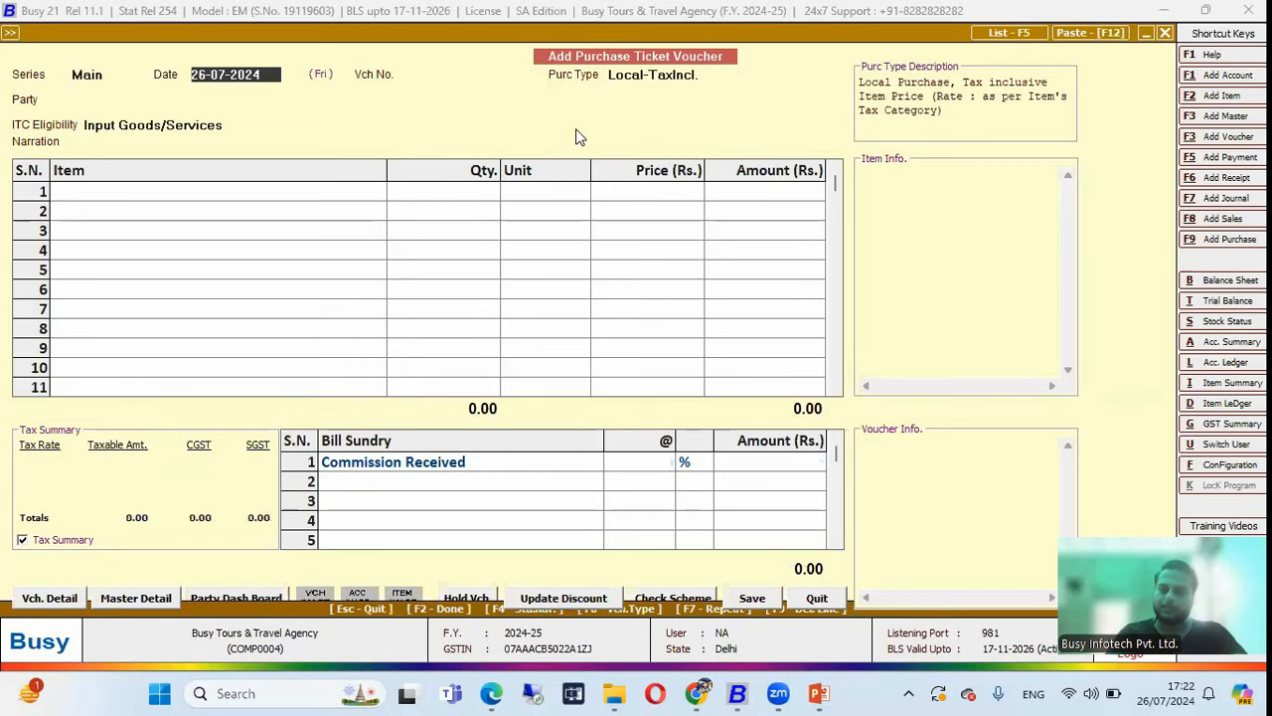
Leave the purchase voucher and start a new sales invoice with Cash as the party.
key(Escape)
key(Return)
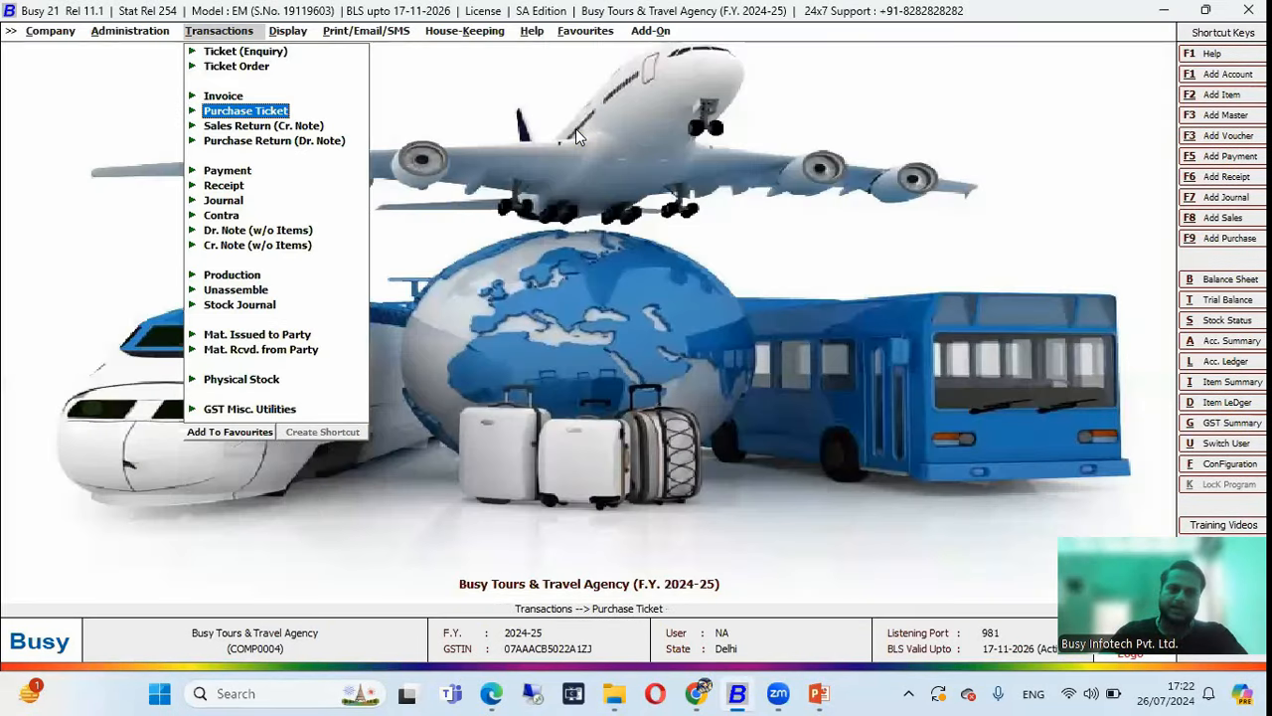
key(Up)
key(Return)
key(Return)
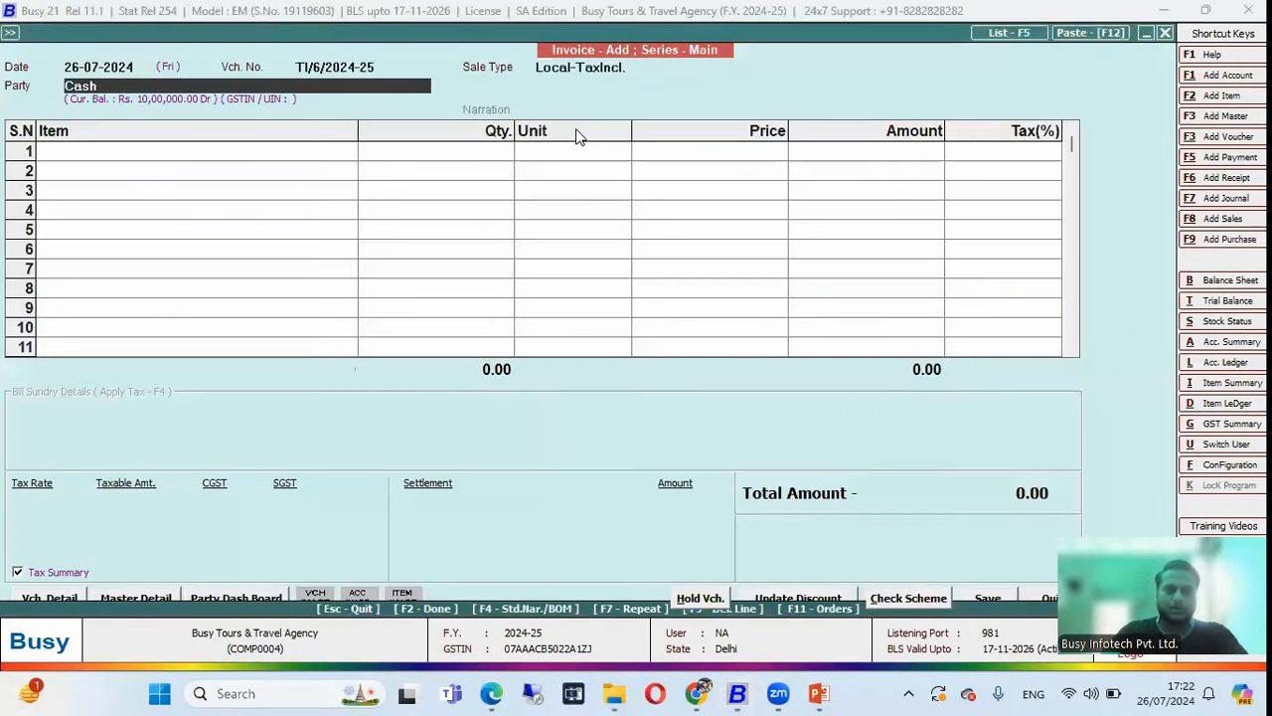
key(Return)
key(Return)
key(Return)
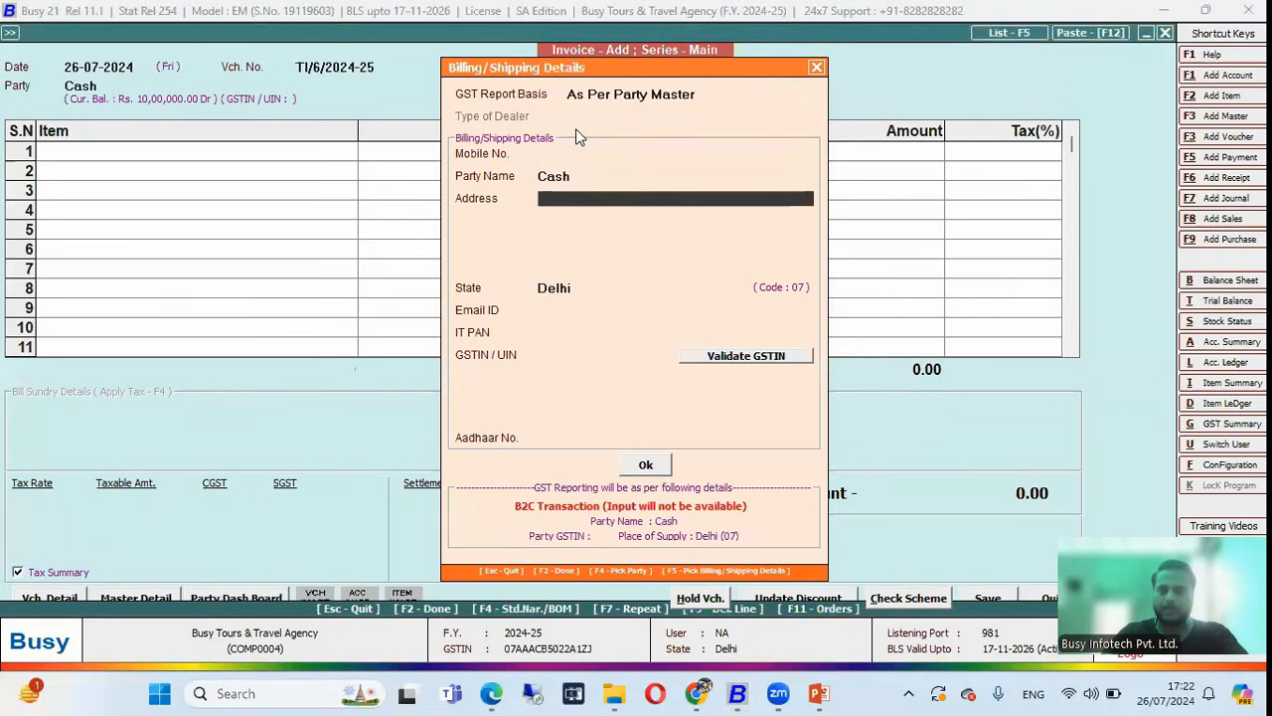
key(F2)
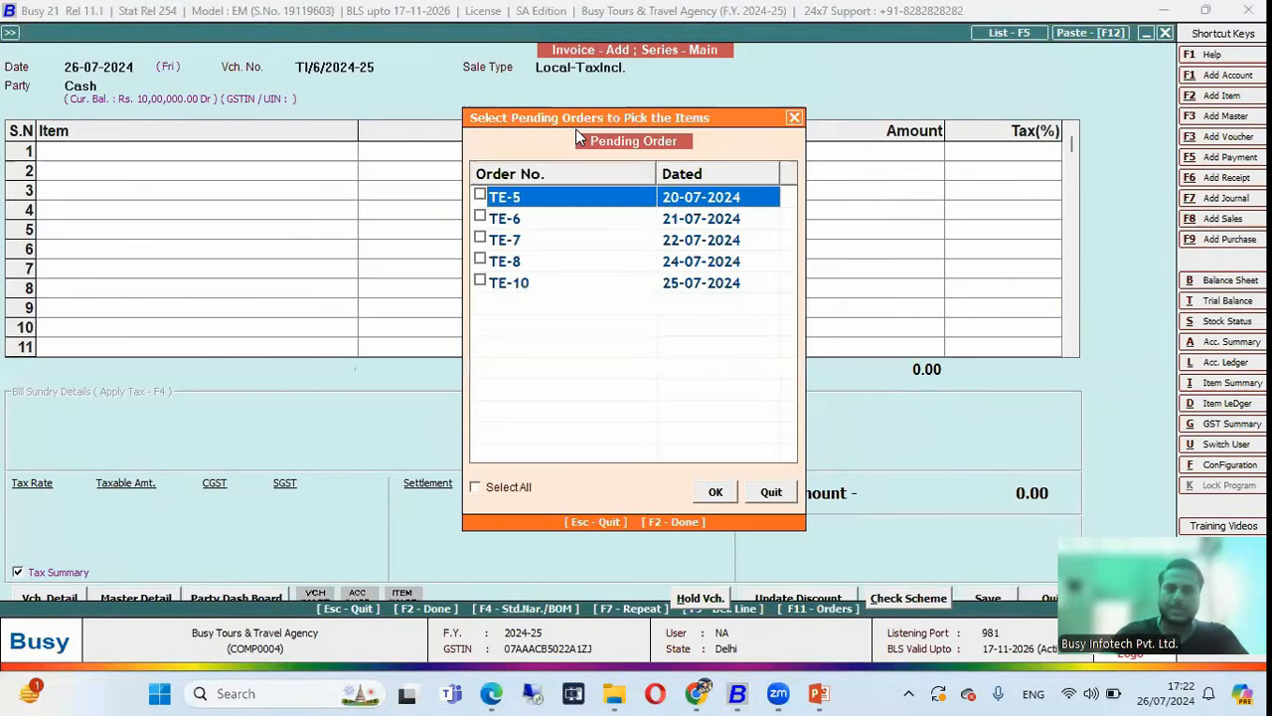
Pull pending order TE-10 into the invoice and update billing details from it.
key(Down)
key(Down)
key(Down)
key(Down)
key(space)
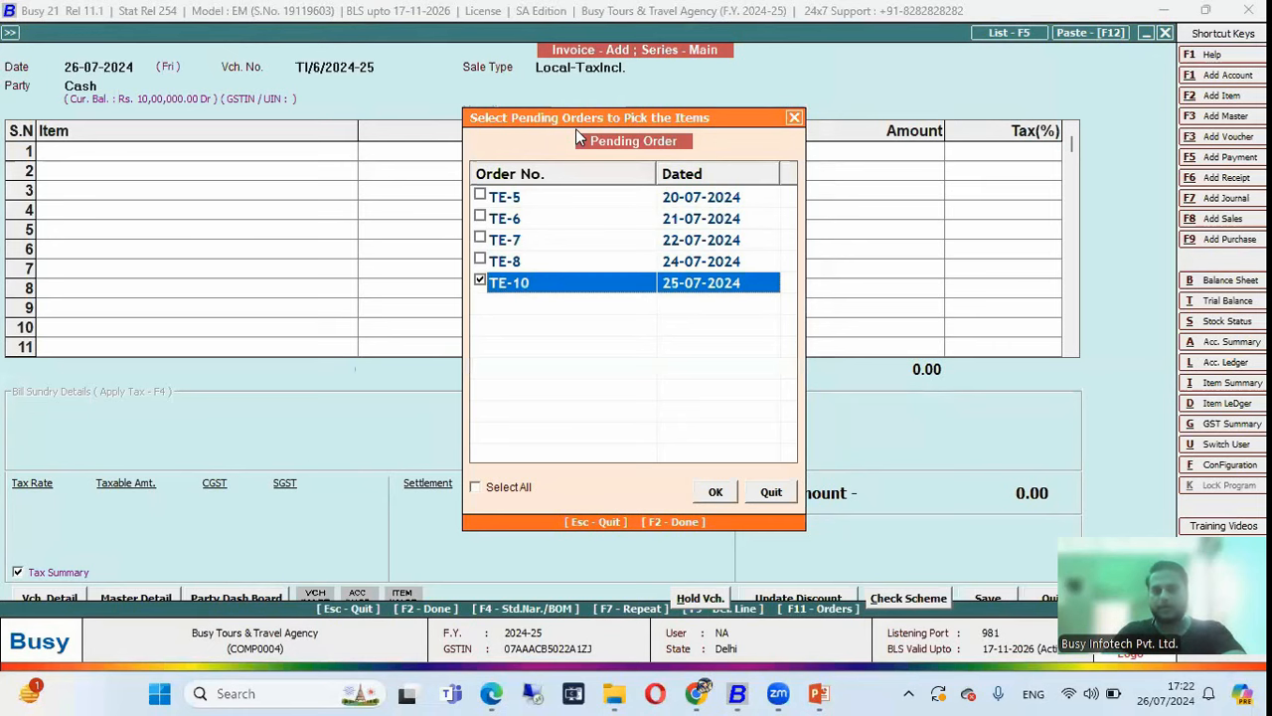
key(F2)
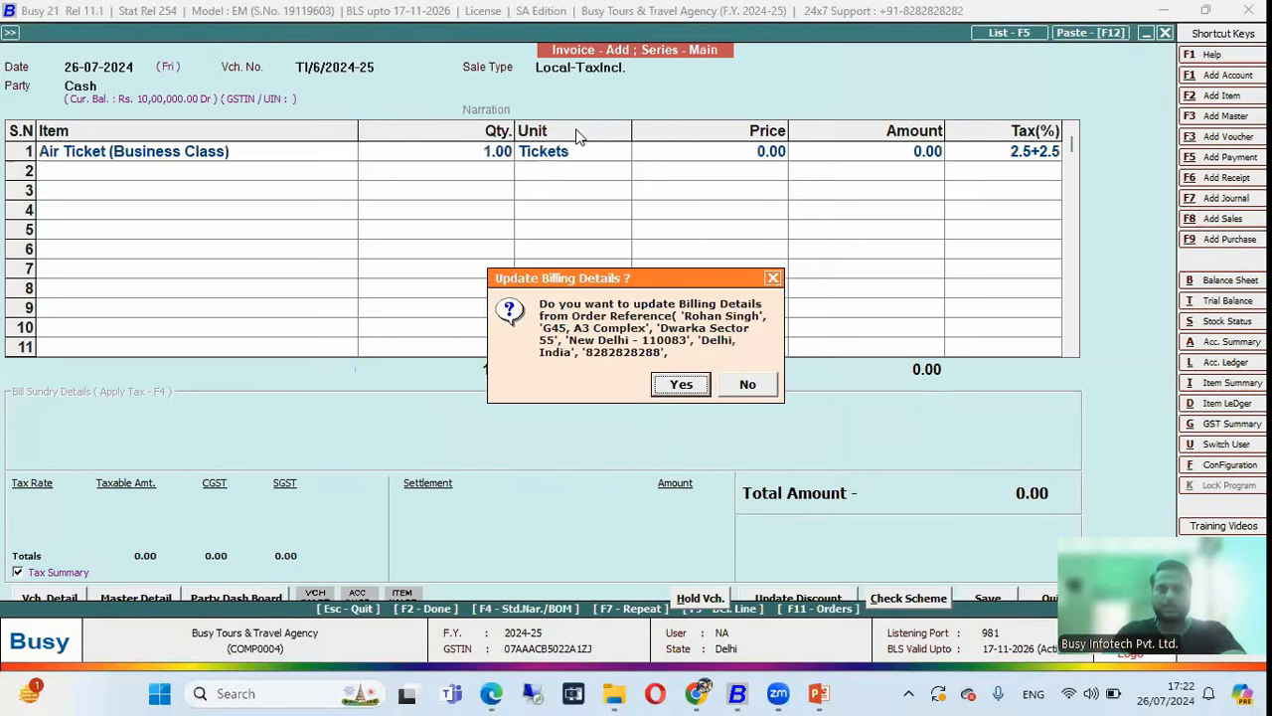
key(Return)
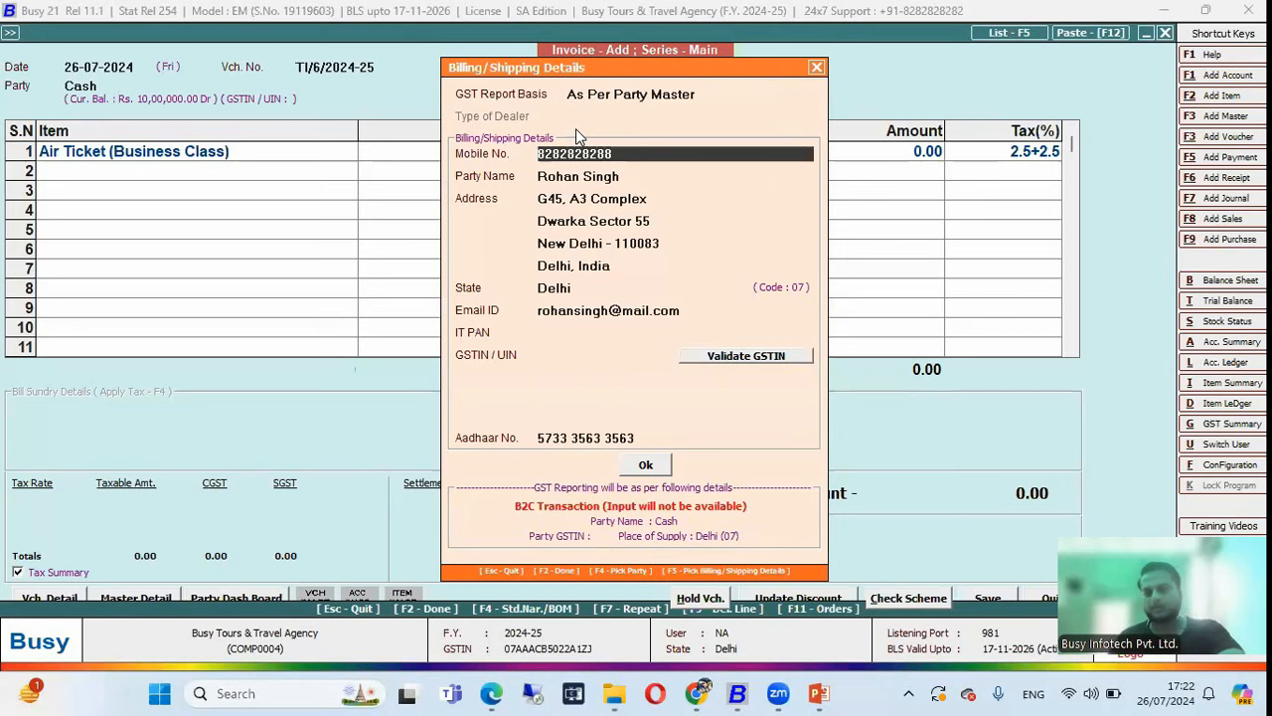
key(Escape)
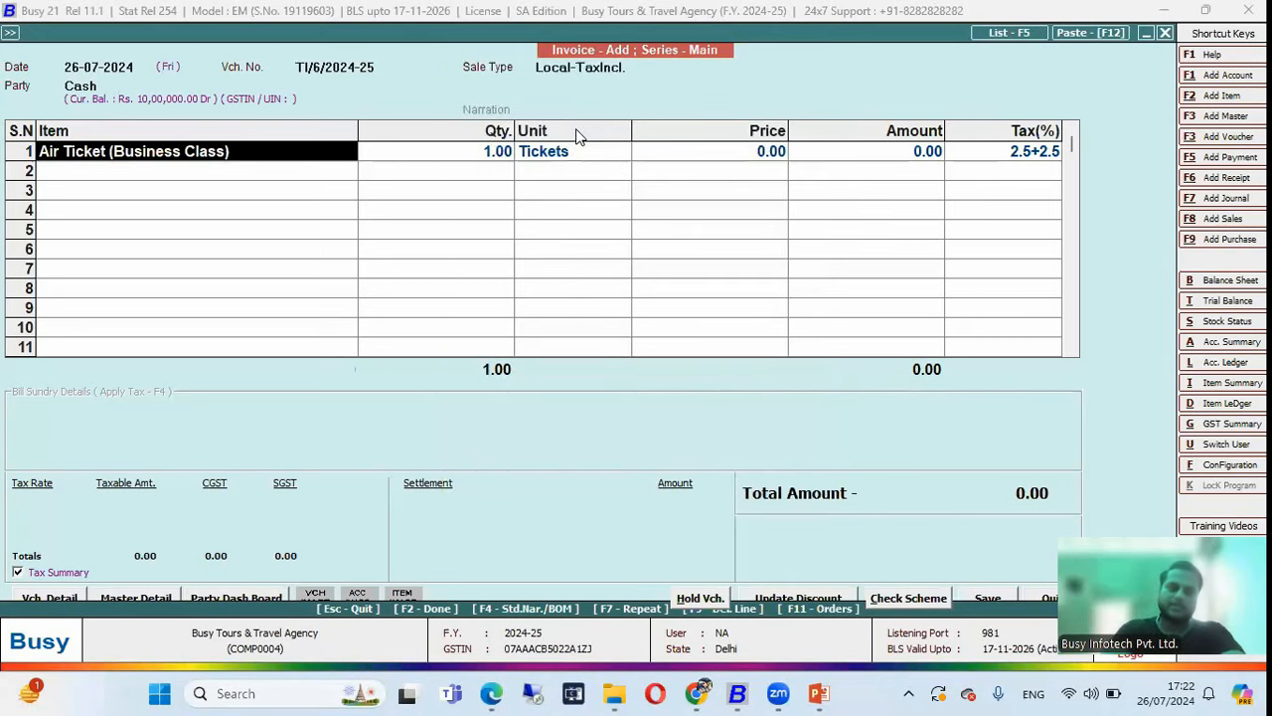
Assign ticket serial AI1122 to the Air Ticket (Business Class) line at 9,900.00.
key(Return)
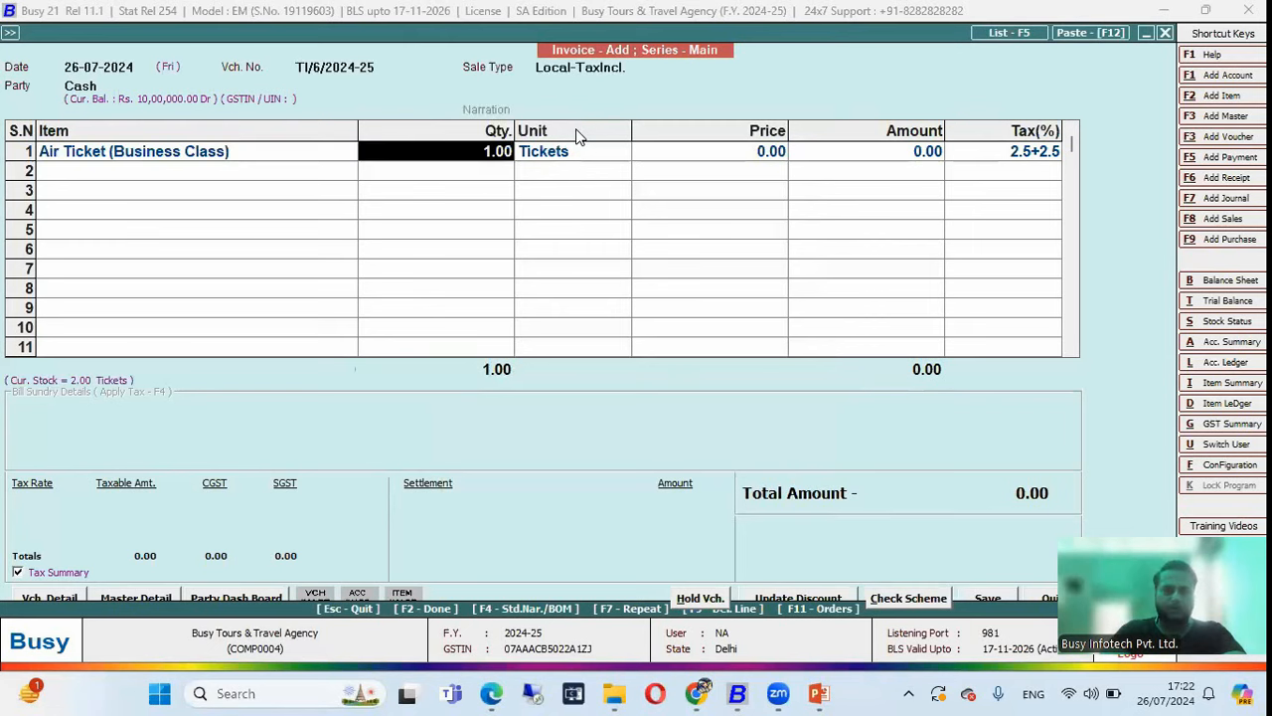
key(Return)
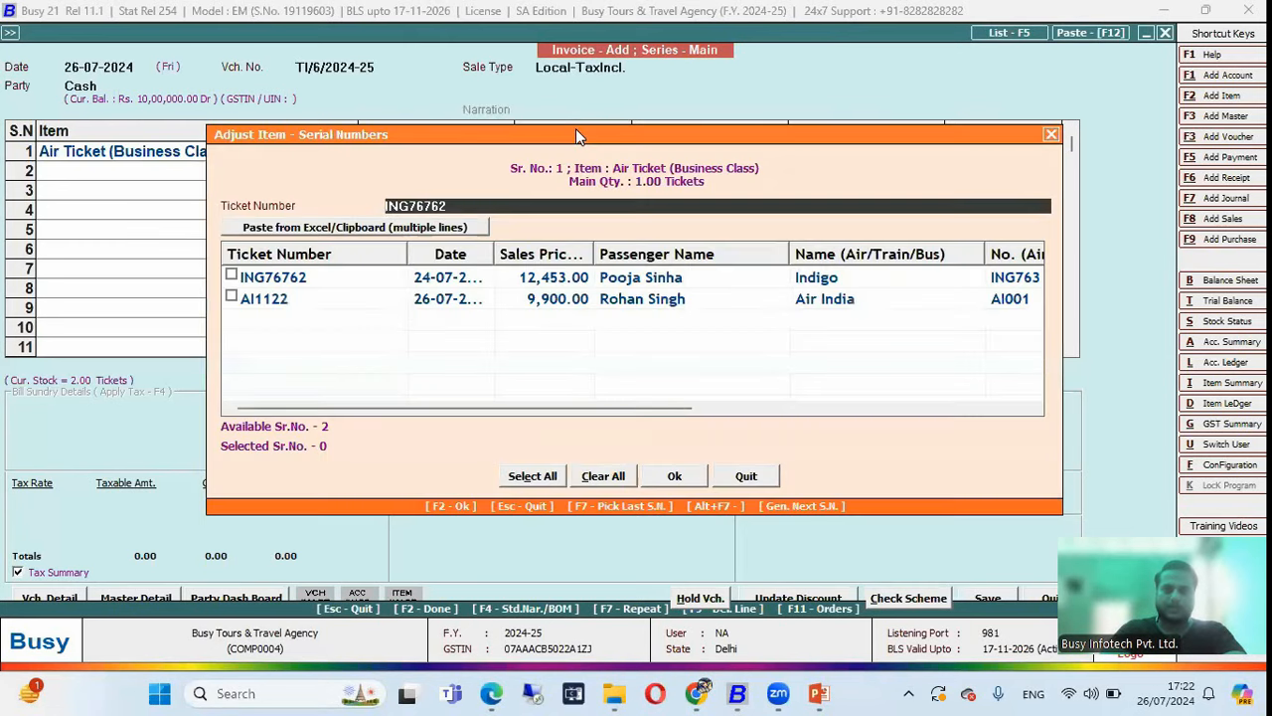
key(Tab)
key(Tab)
key(space)
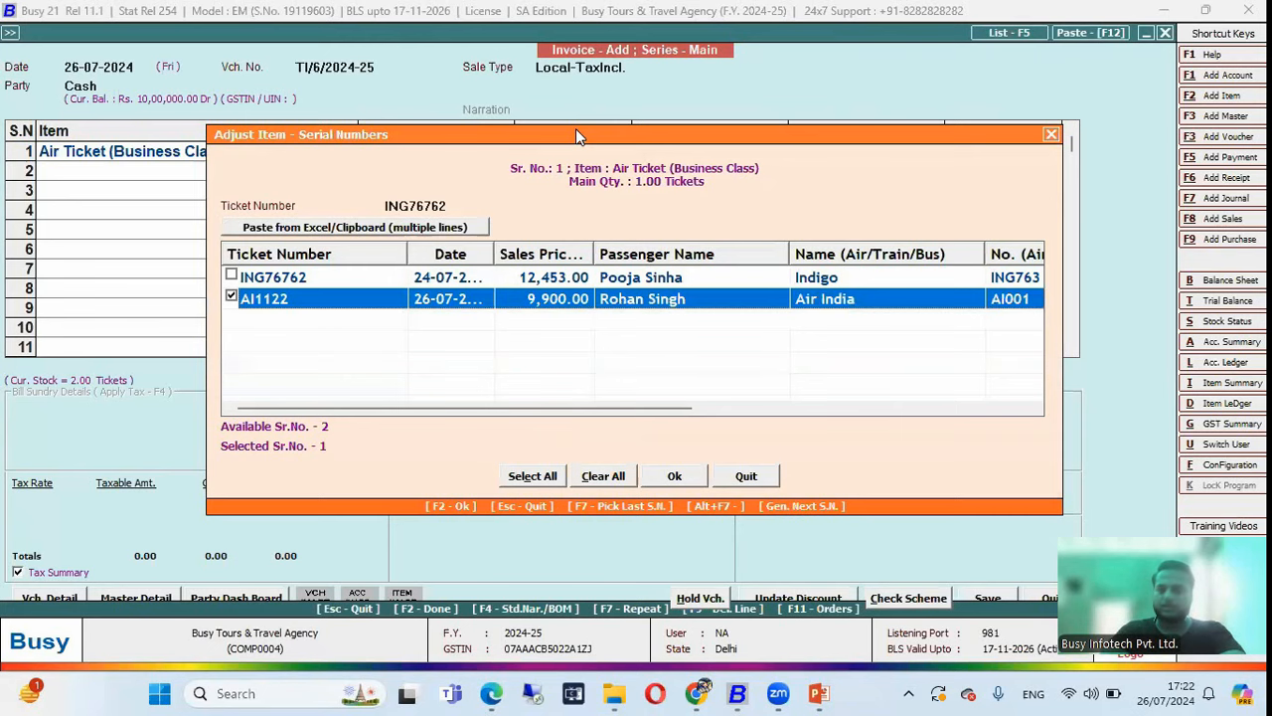
key(F2)
key(Return)
key(Return)
key(Return)
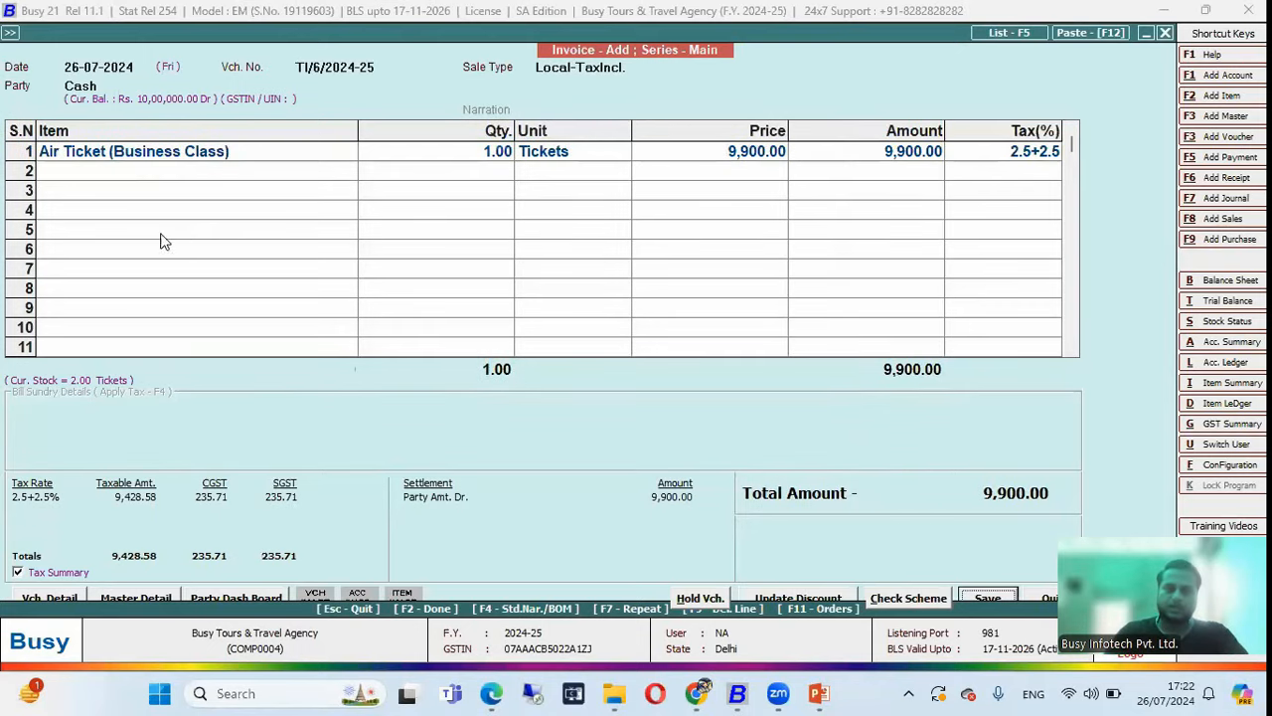
Add Booking Charges as a second item with amount 500.
text(boo)
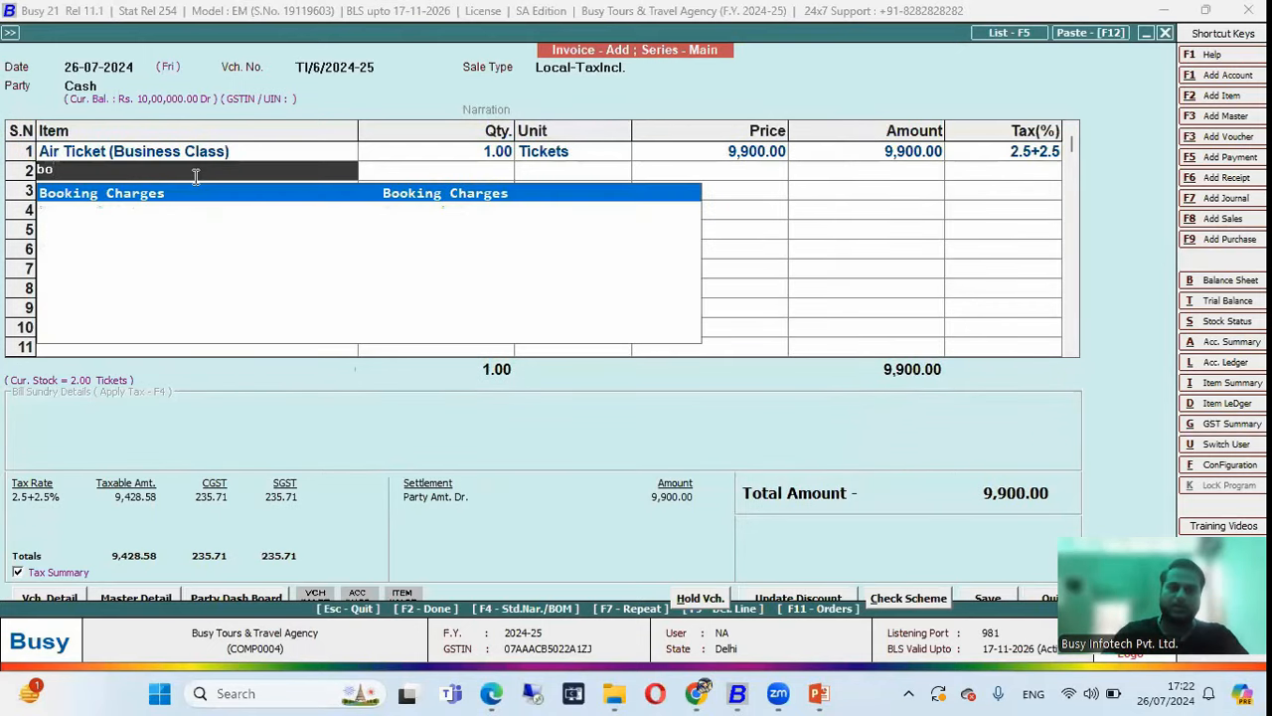
key(Return)
text(500)
key(Return)
Settle the 10,400.00 total with Cash 0 and Card 10,400, then save the invoice.
key(F2)
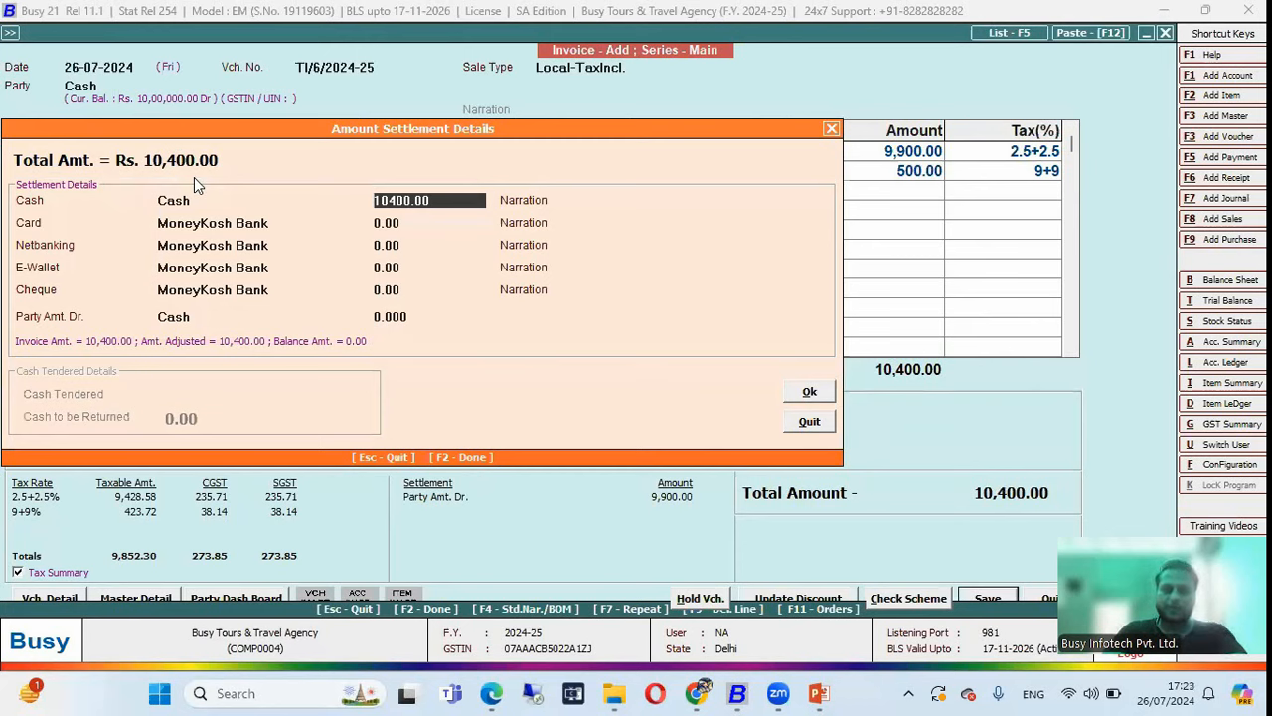
text(0)
key(Return)
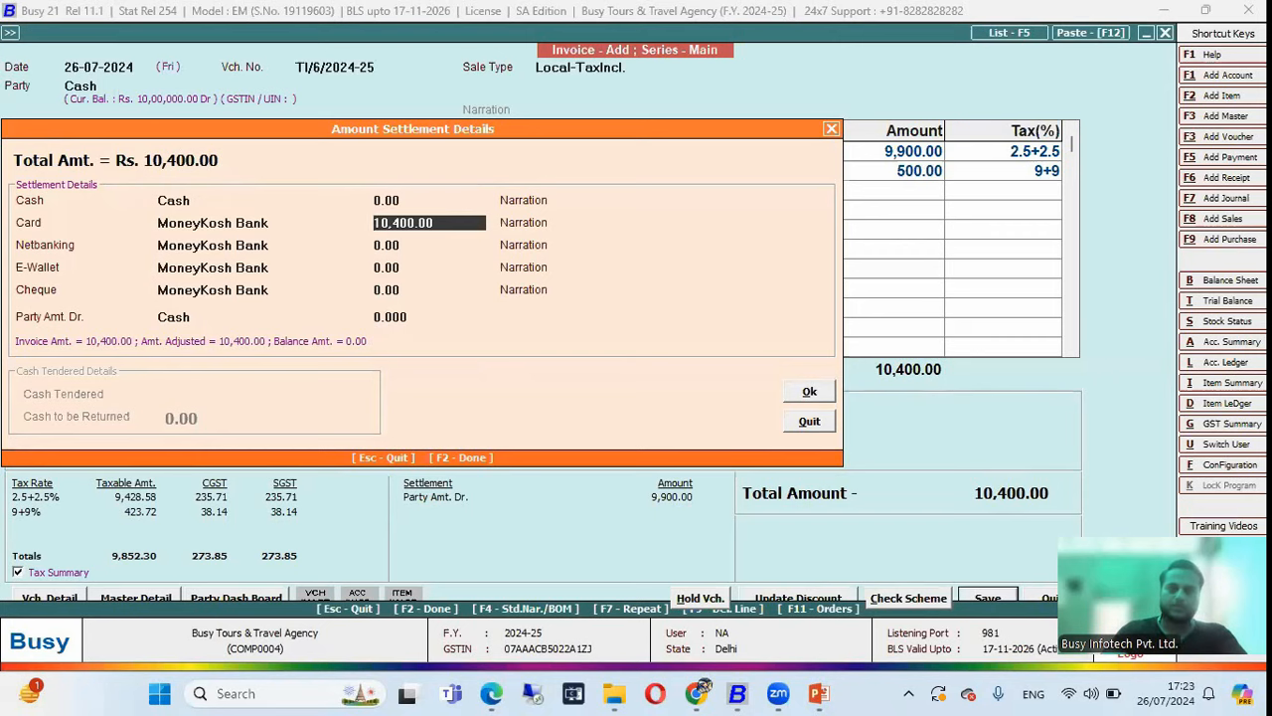
key(Return)
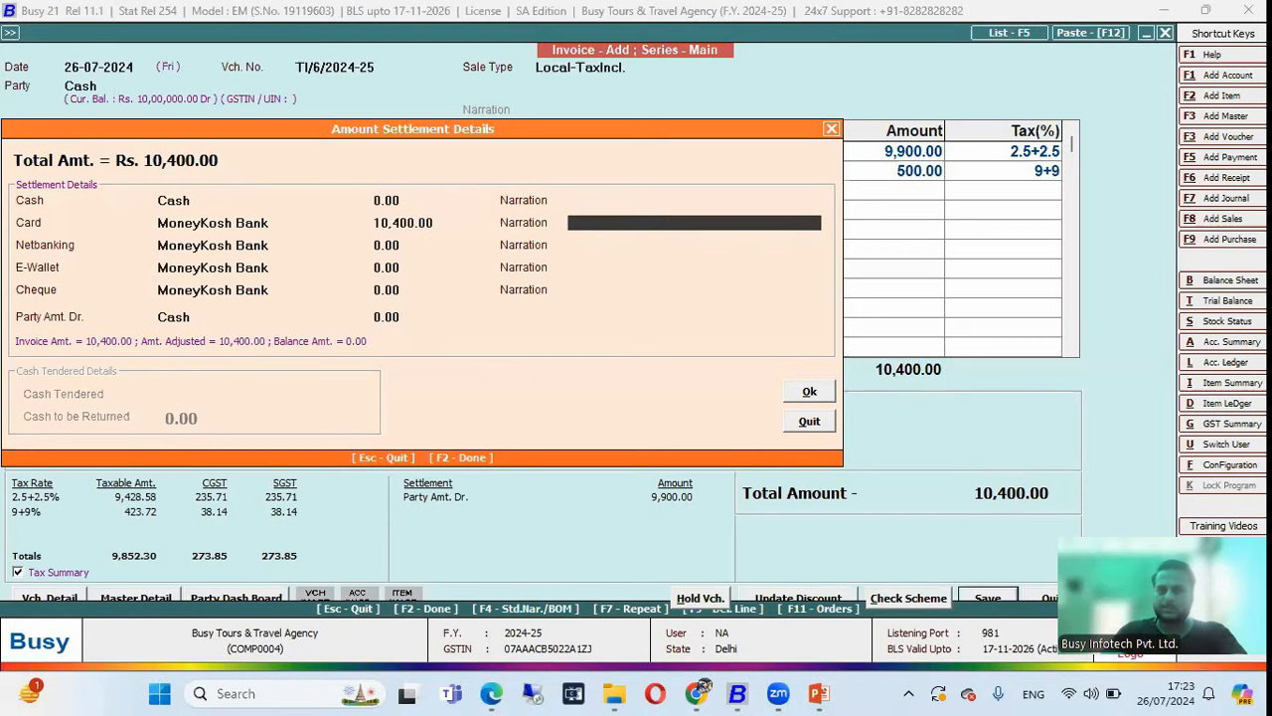
key(Return)
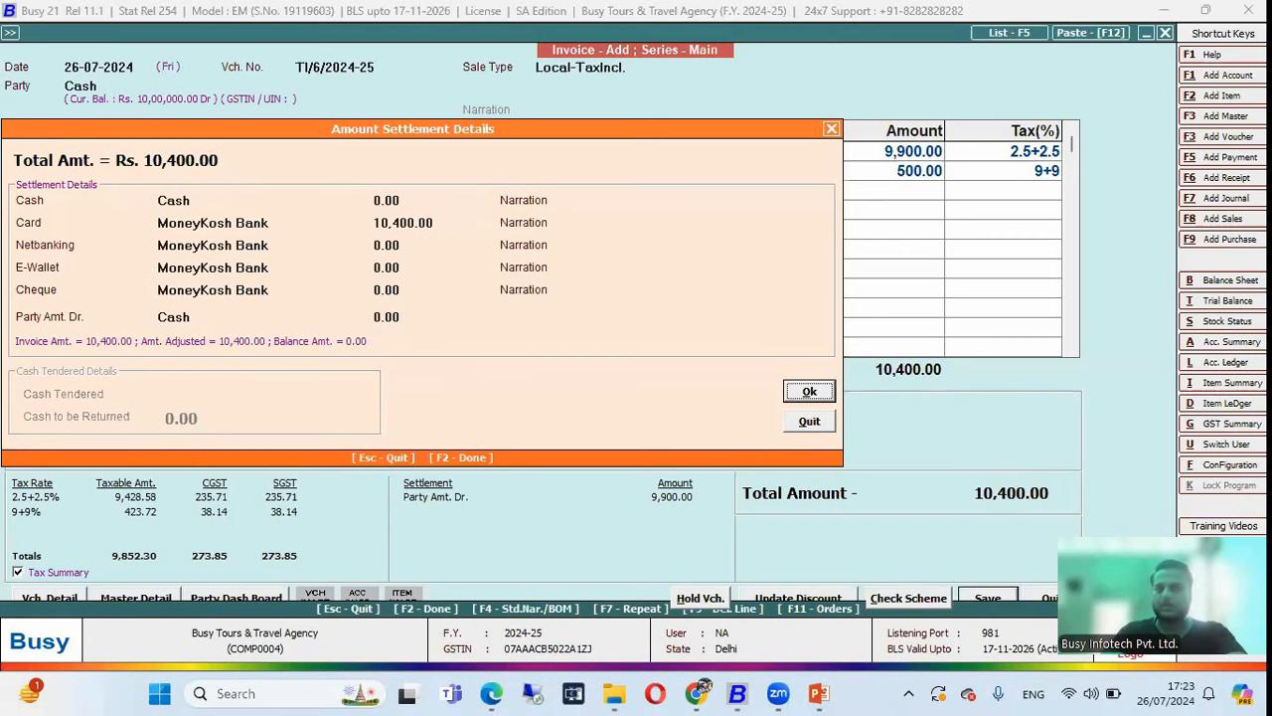
key(Return)
key(Return)
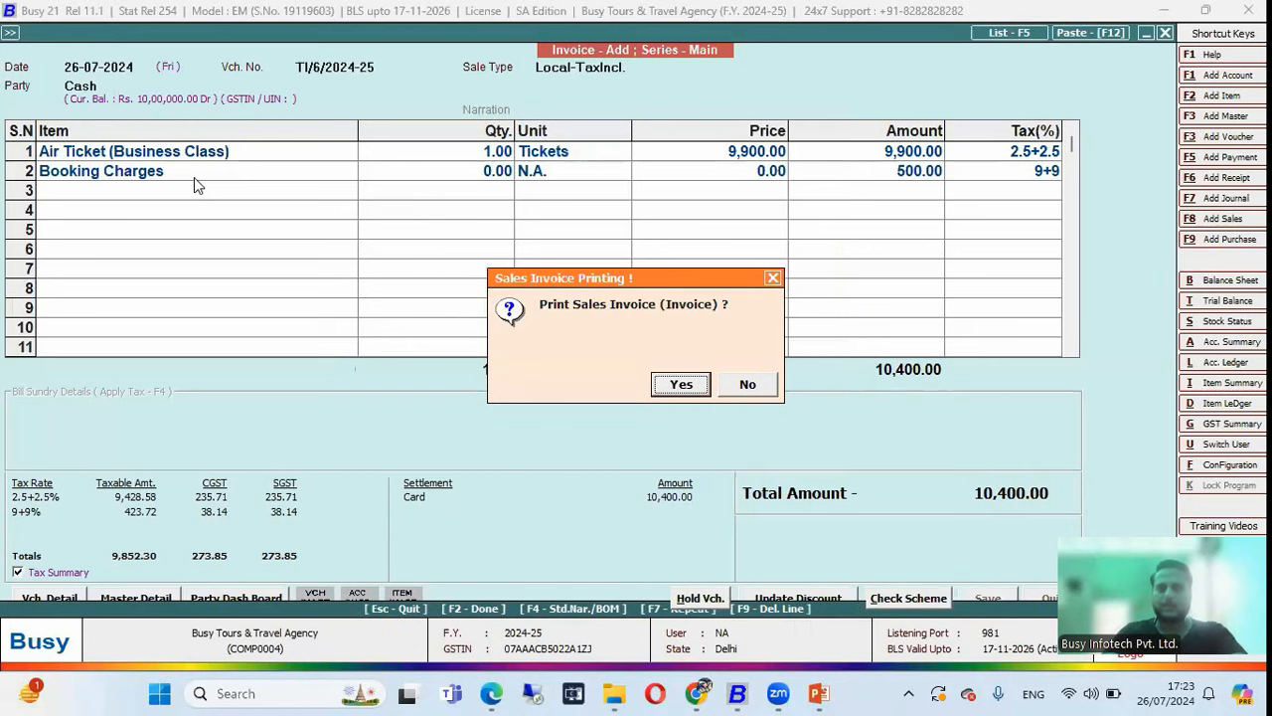
key(Return)
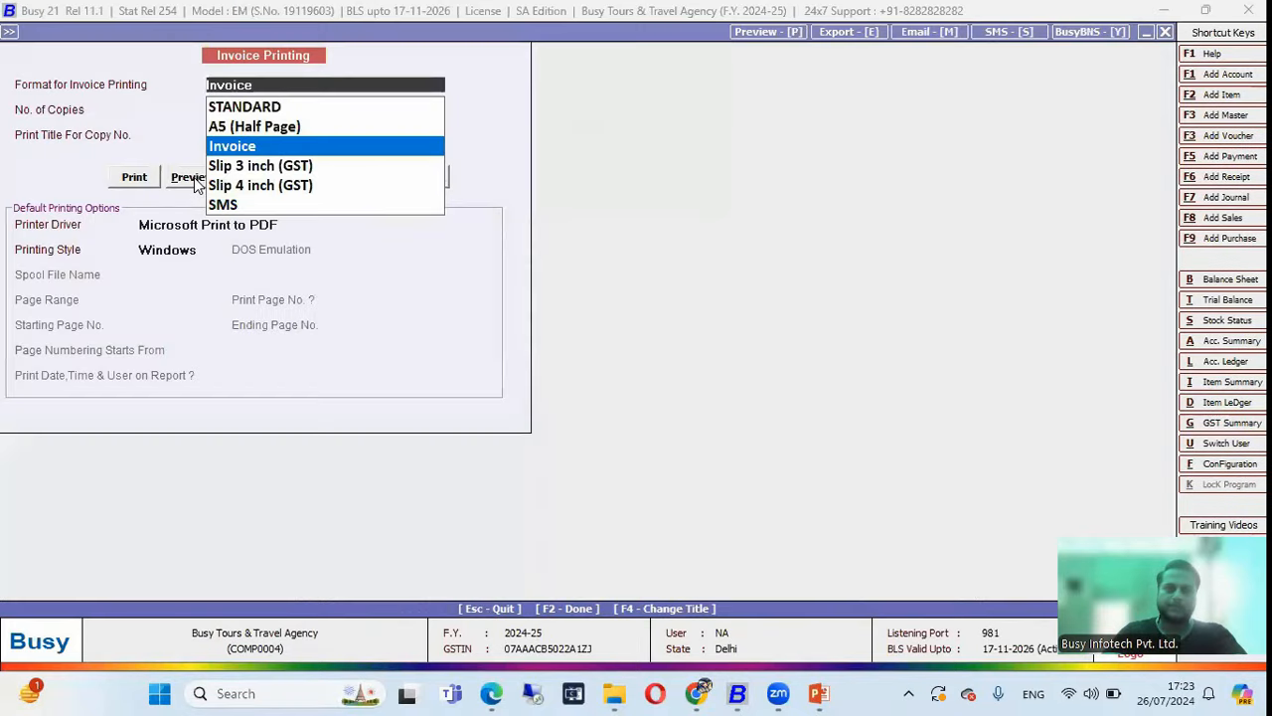
Preview the 10,400.00 invoice in Invoice print format, scroll through the page, and close the preview.
key(Return)
key(Return)
key(Return)
click(192, 177)
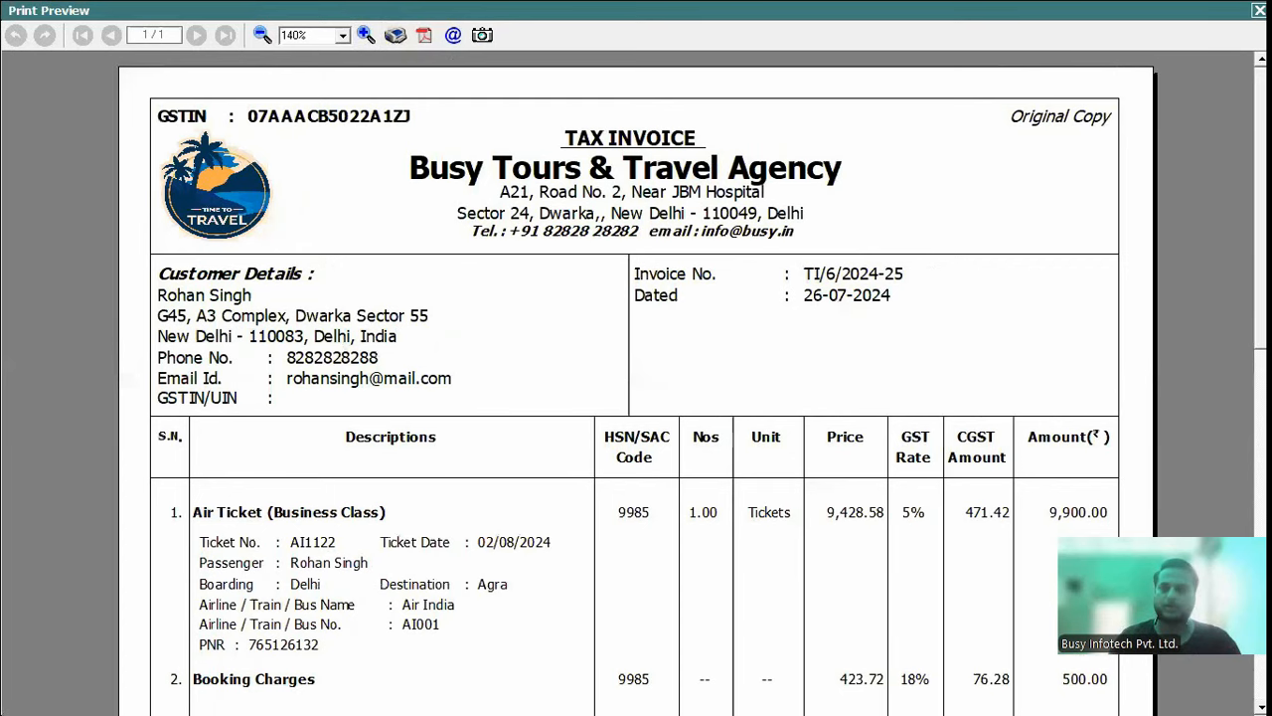
scroll(636, 398, down, 3)
scroll(636, 398, down, 1)
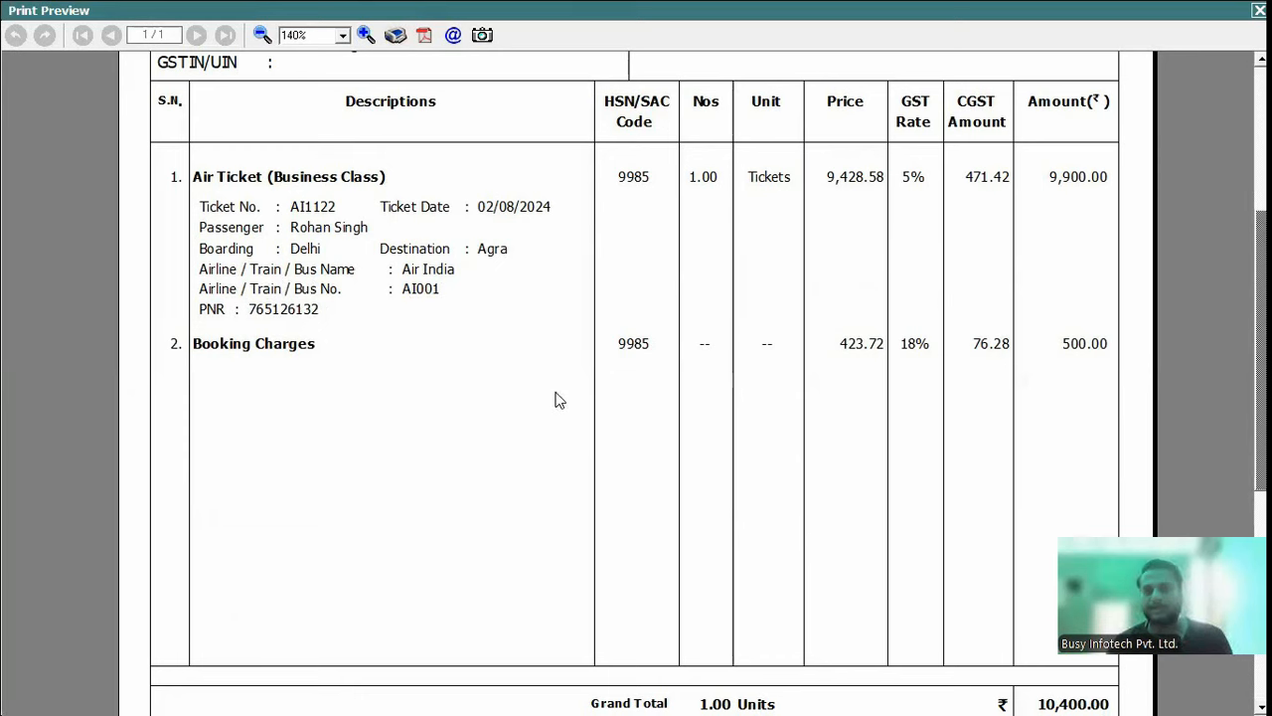
scroll(636, 382, down, 5)
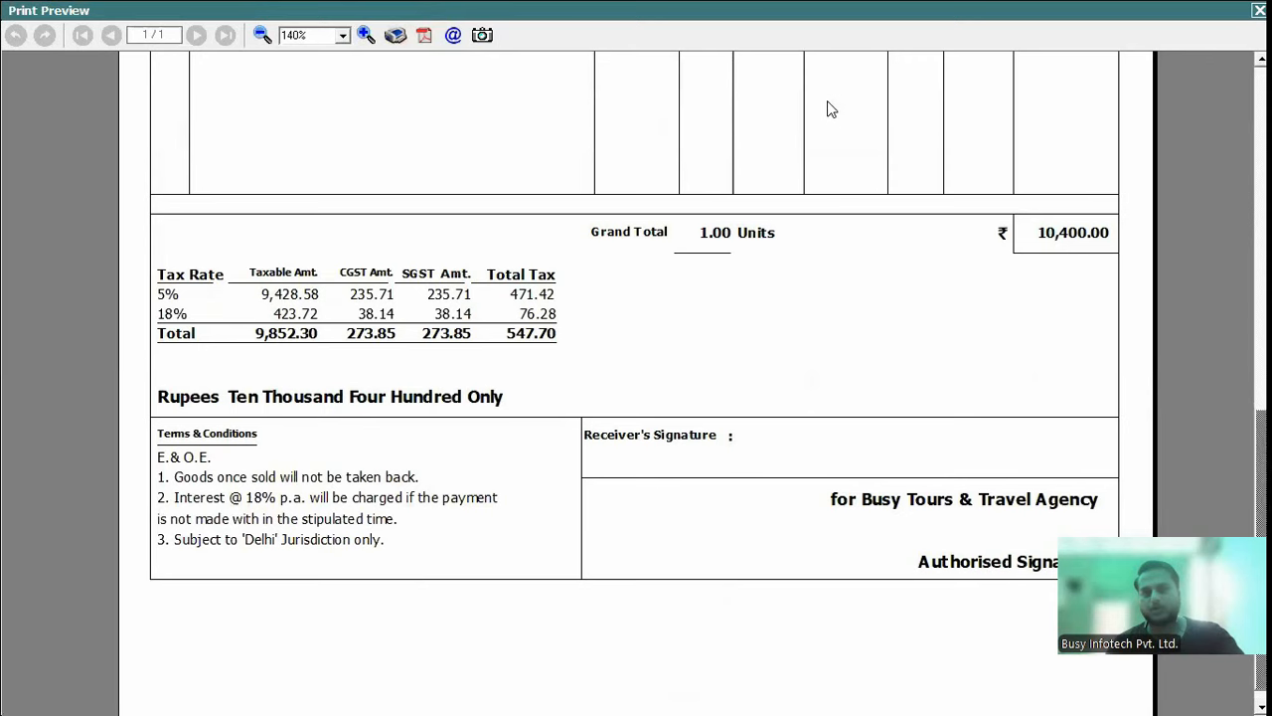
key(Escape)
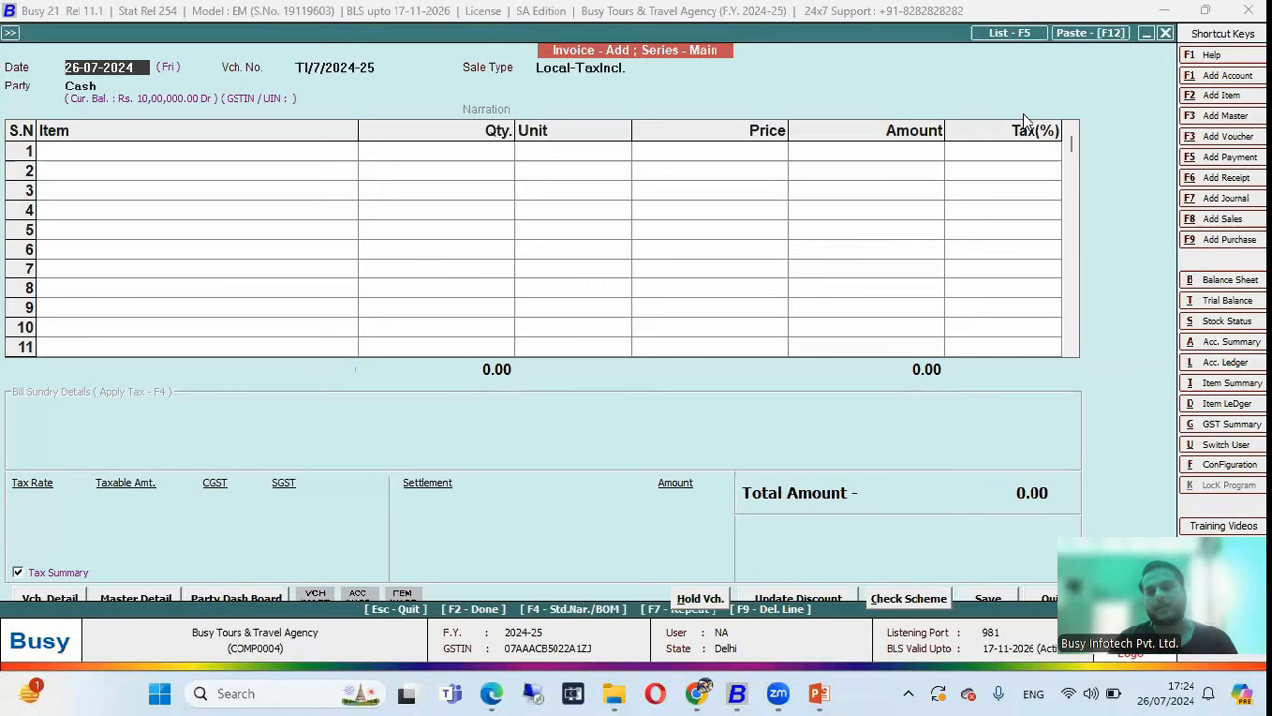
Run the Pending Ticket Enquiries favourite in Detailed format, listing orders TE-5 through TE-8.
key(Escape)
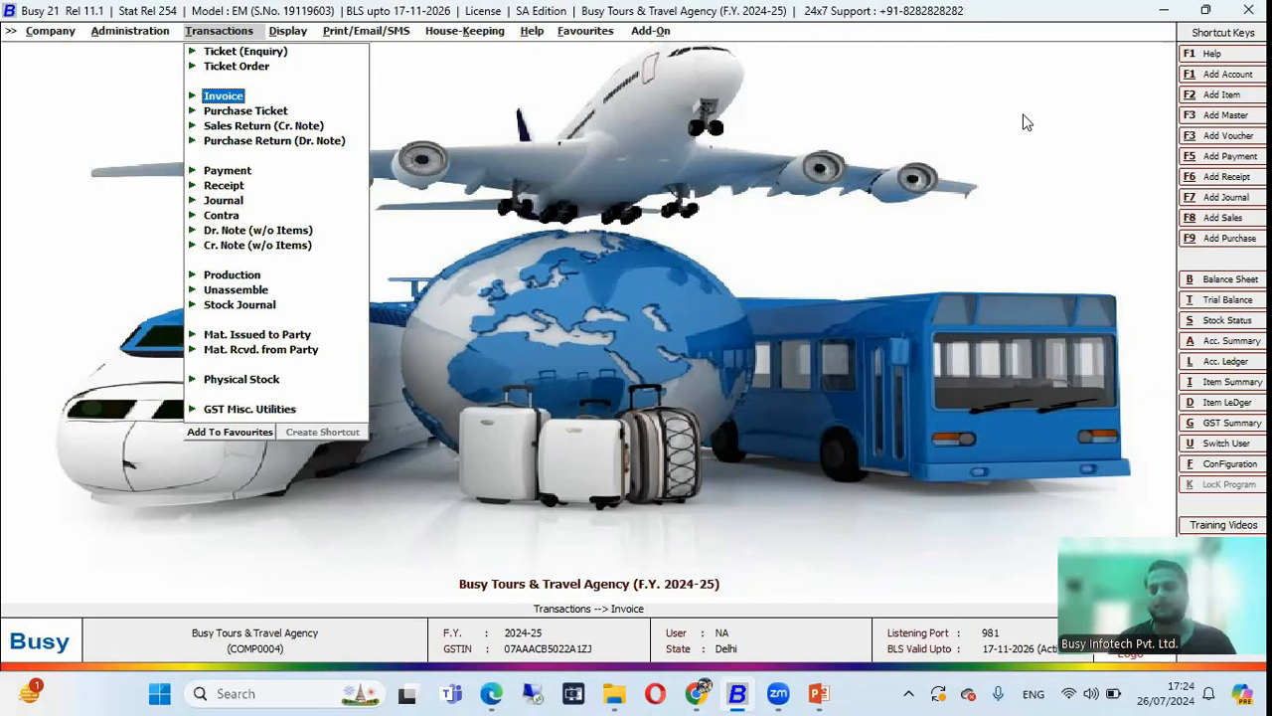
key(Right)
key(Right)
key(Right)
key(Right)
key(Right)
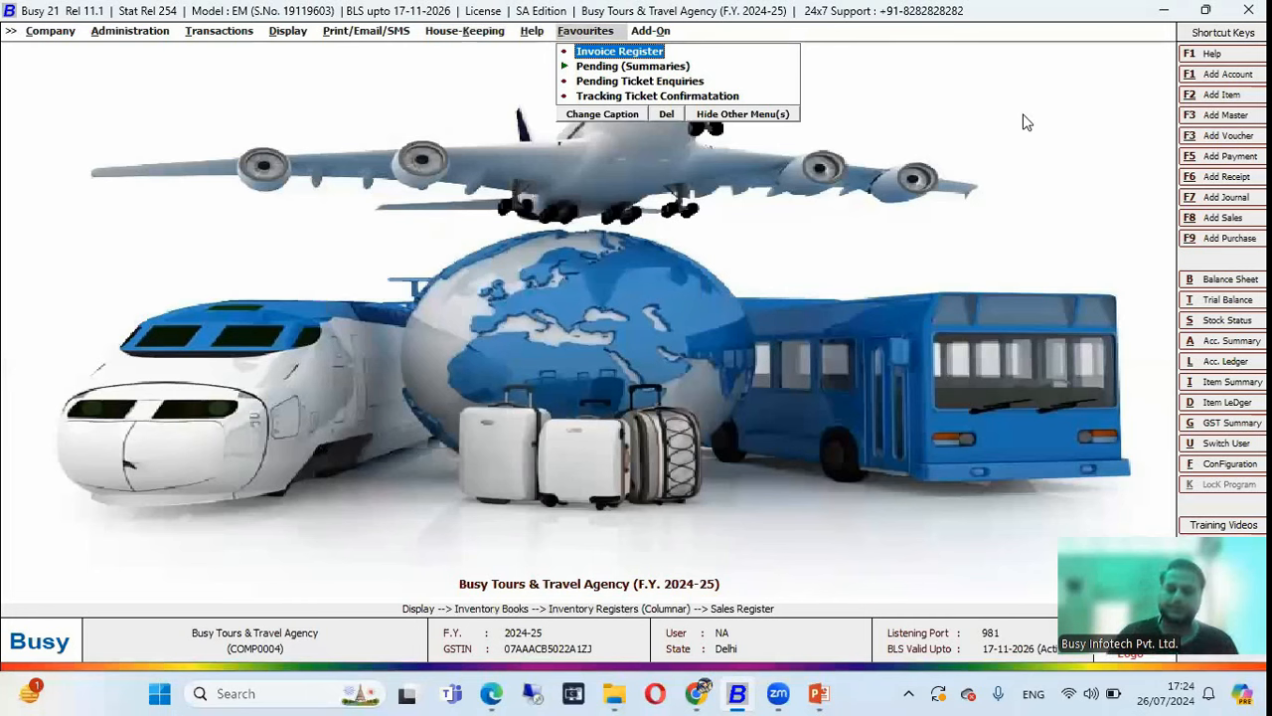
key(Down)
key(Down)
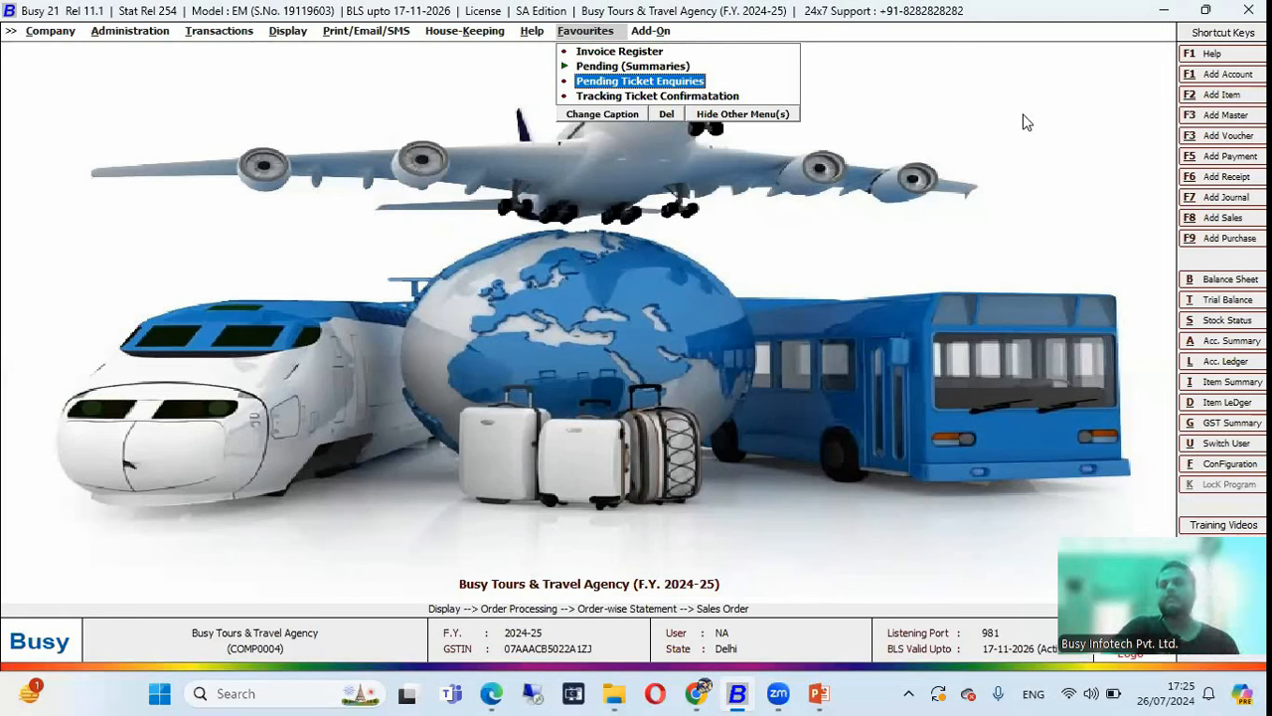
key(Return)
key(Escape)
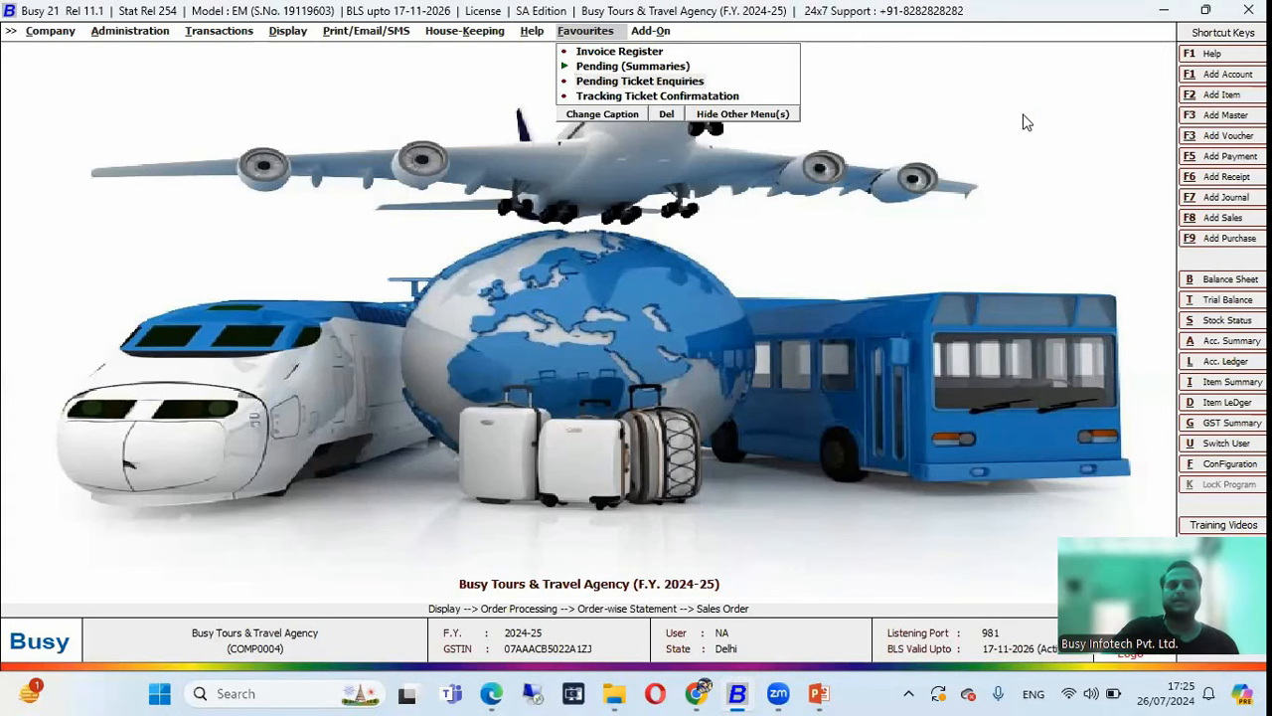
key(Down)
key(Return)
key(Return)
key(Return)
key(Return)
key(Return)
key(Return)
key(Return)
key(Return)
key(Return)
key(Return)
key(Return)
key(Return)
key(Return)
key(Return)
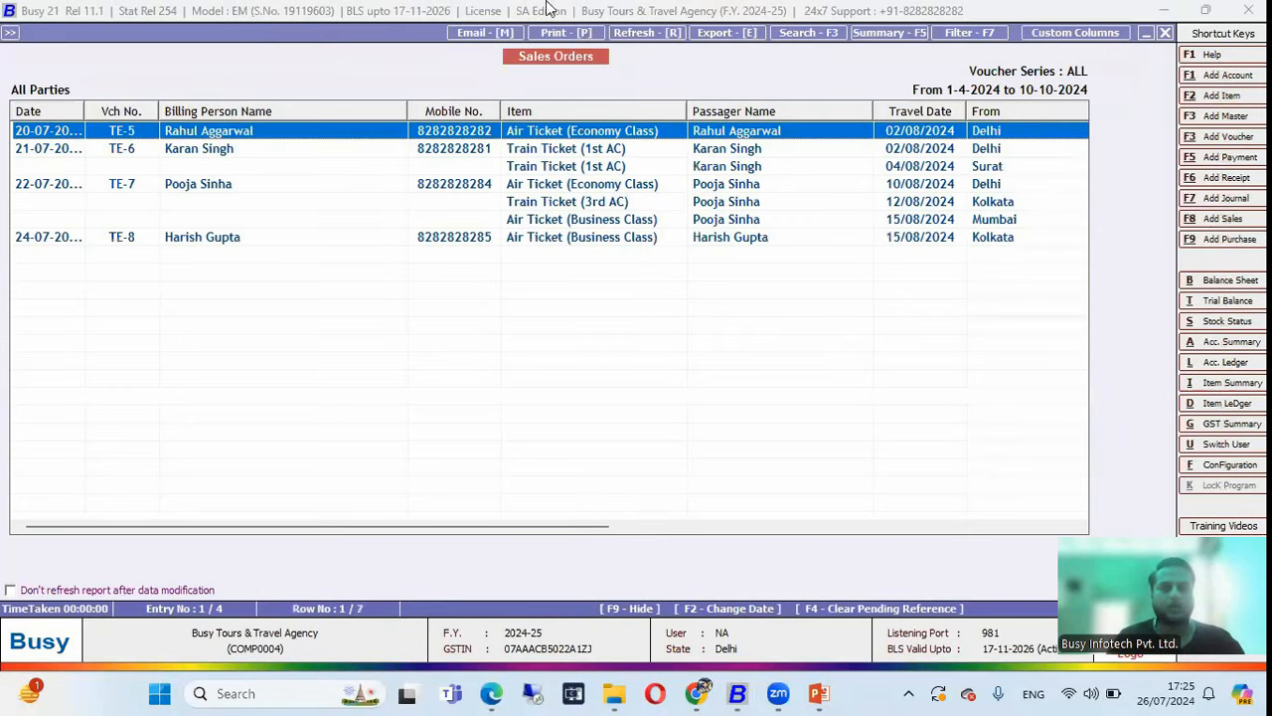
Narrow the Sales Orders report columns and browse orders TE-5 to TE-8.
drag(413, 104, 290, 107)
click(212, 151)
click(202, 188)
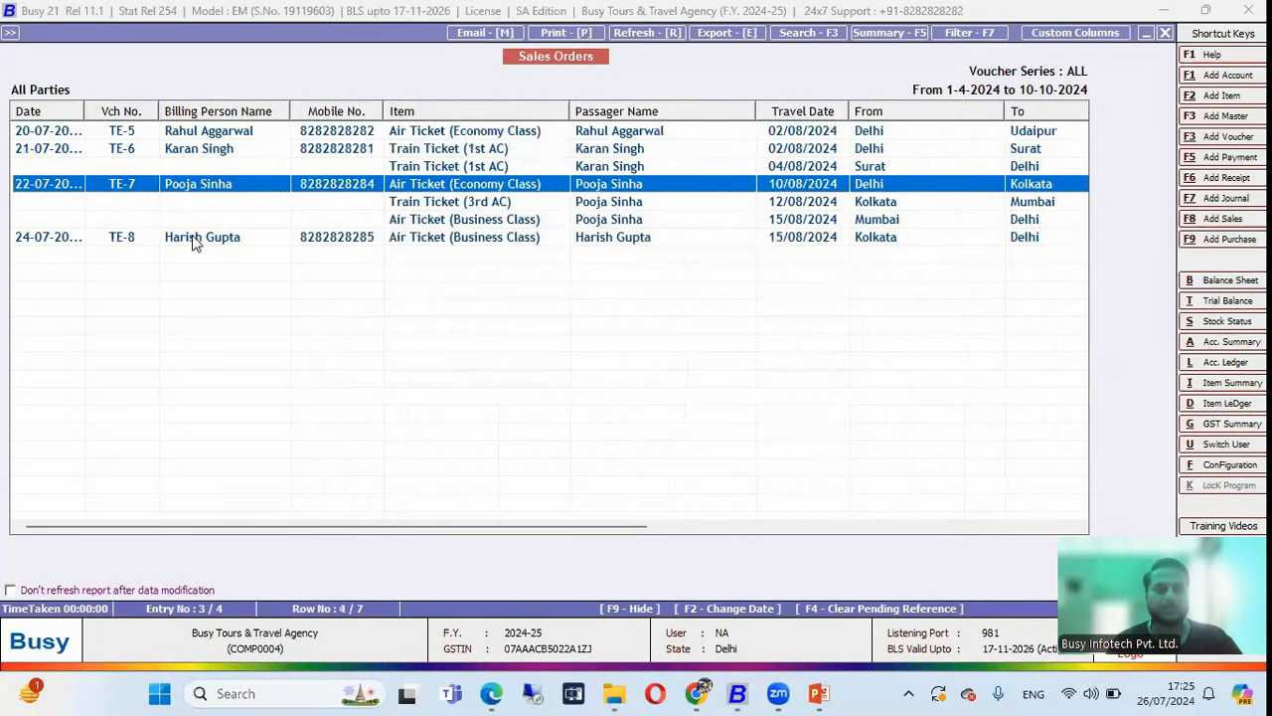
click(195, 248)
drag(291, 112, 281, 112)
click(410, 136)
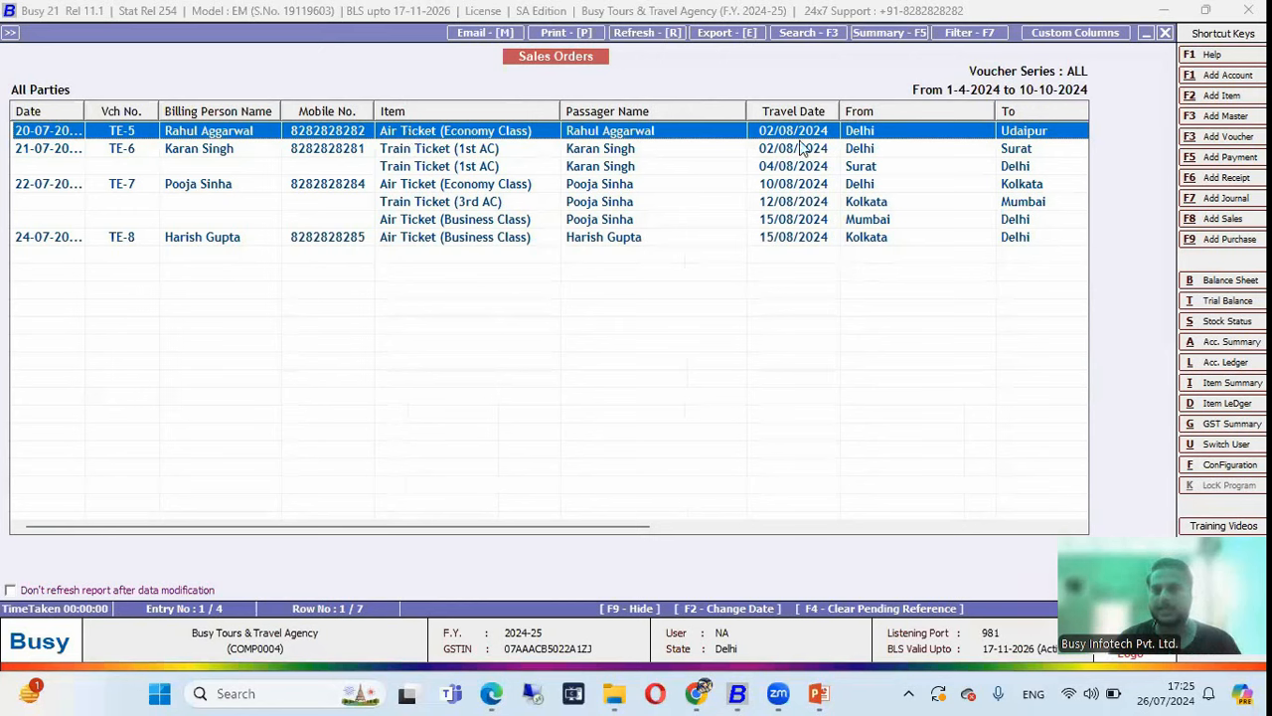
drag(747, 111, 685, 111)
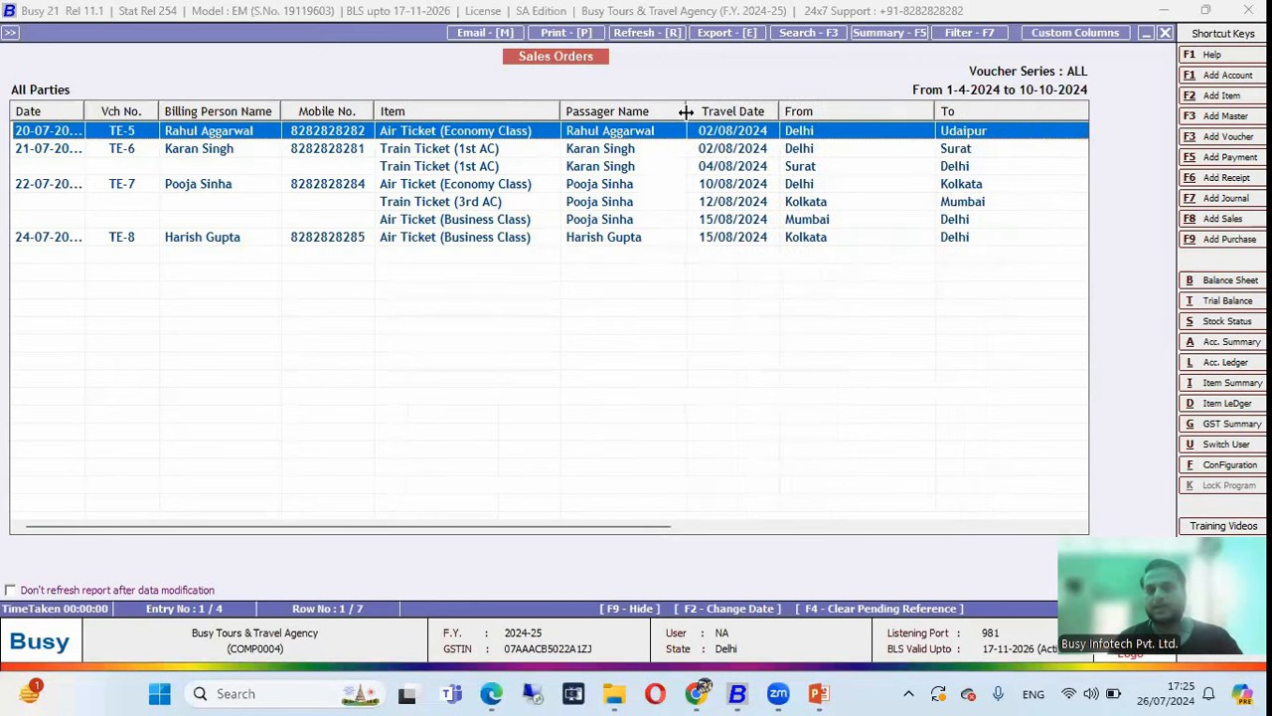
drag(935, 111, 859, 112)
drag(1014, 111, 933, 112)
drag(680, 526, 945, 499)
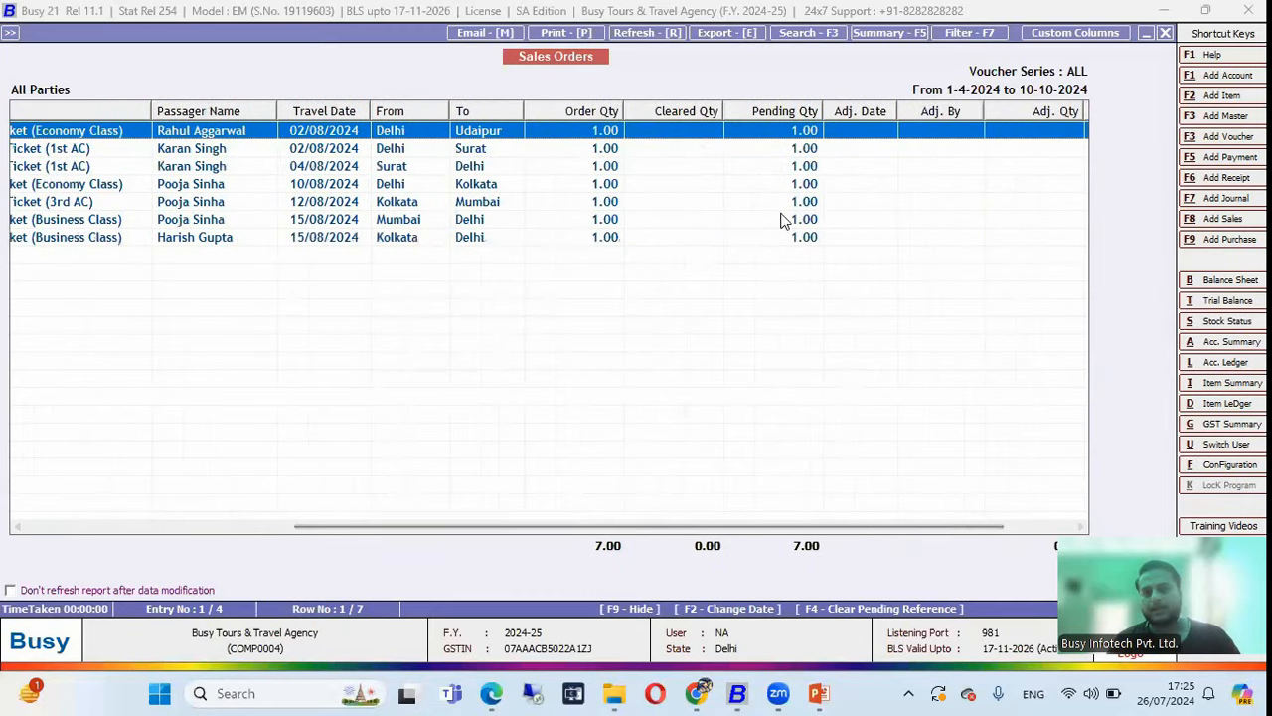
Rerun the report with Documents to be Picked set to All Doc.
key(Escape)
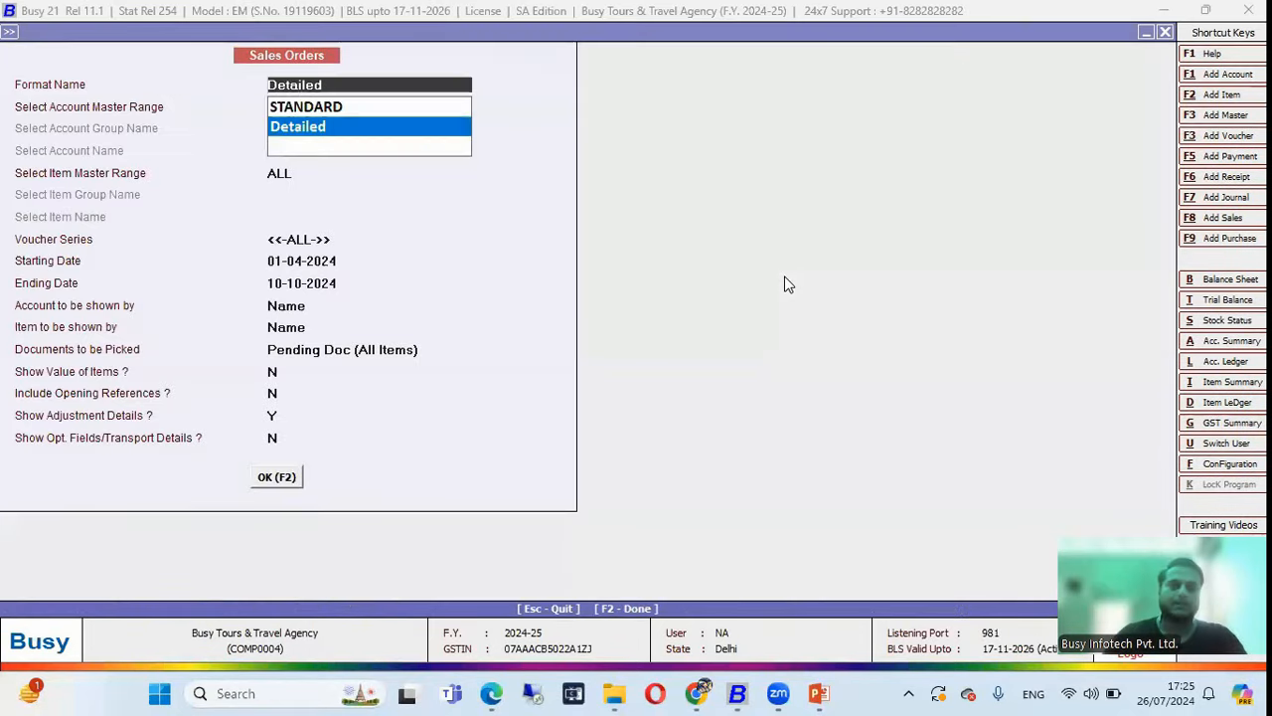
key(Return)
key(Return)
key(Return)
key(Return)
key(Return)
key(Return)
key(Return)
key(Return)
key(Up)
key(Return)
key(F2)
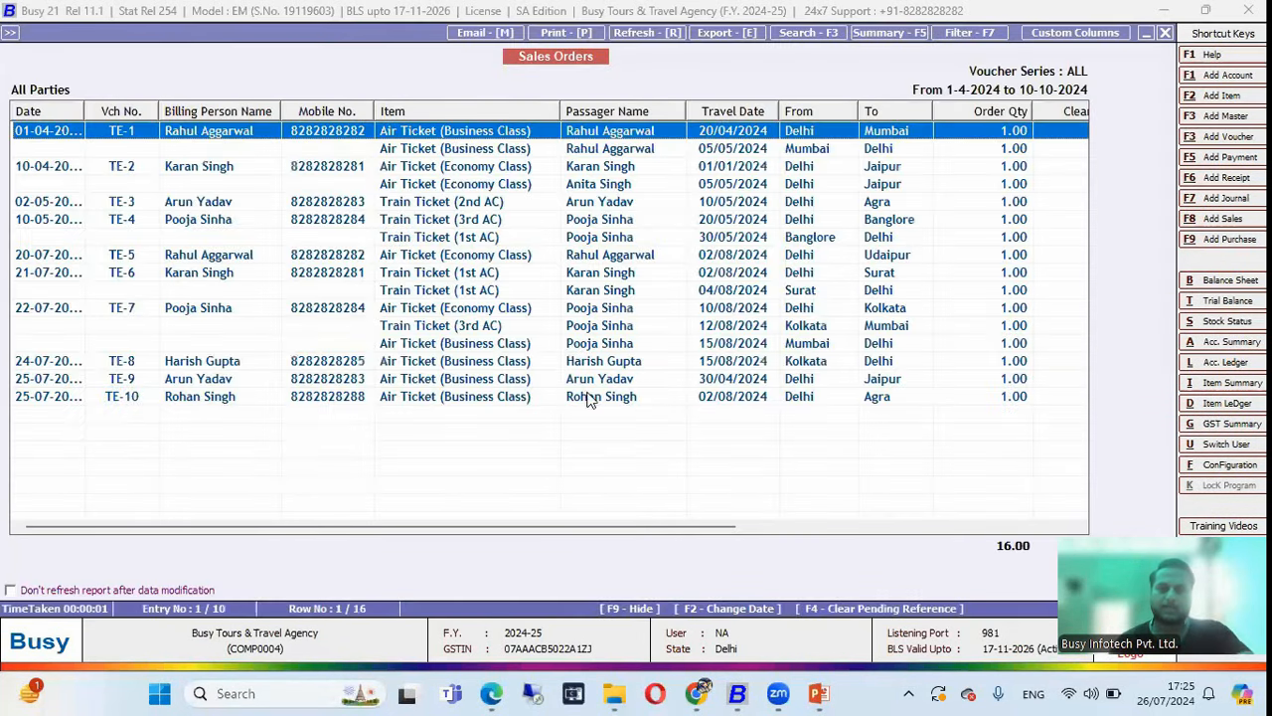
drag(609, 527, 895, 532)
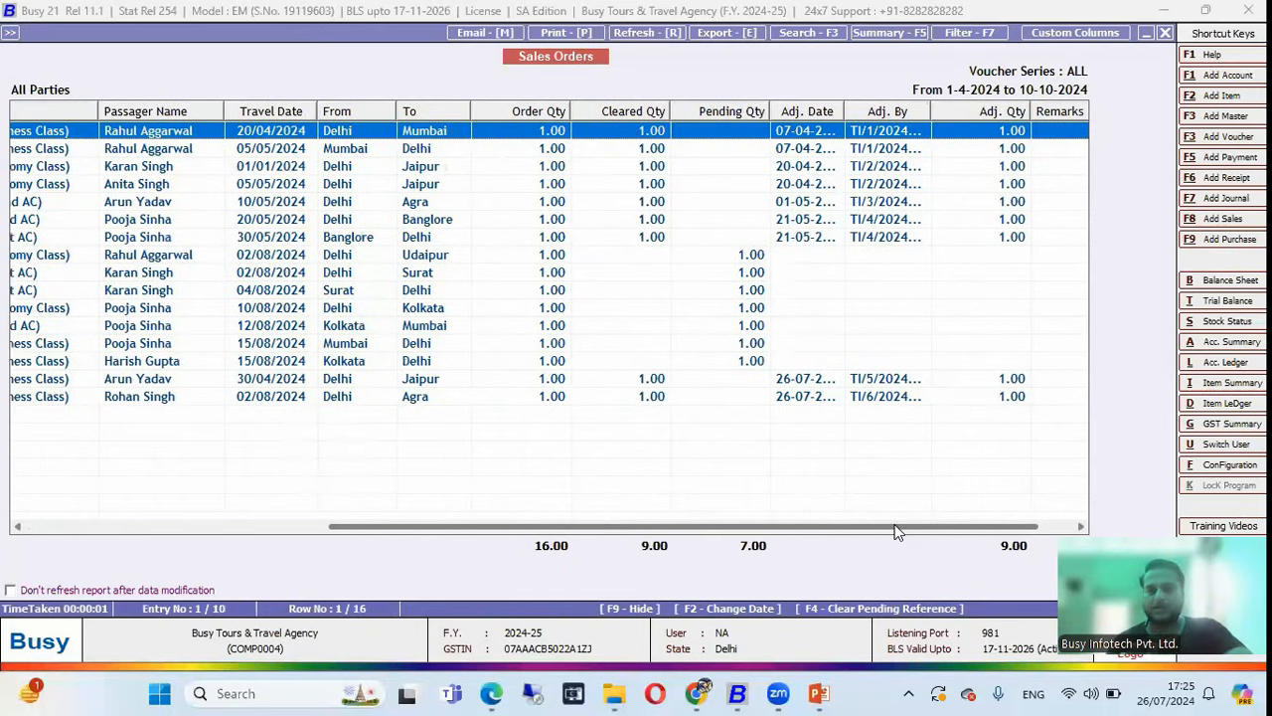
Switch back to Pending Doc (All Items), rerun the report, then close it.
key(Escape)
key(Return)
key(Return)
key(Return)
key(Return)
key(Return)
key(Return)
key(Return)
key(Return)
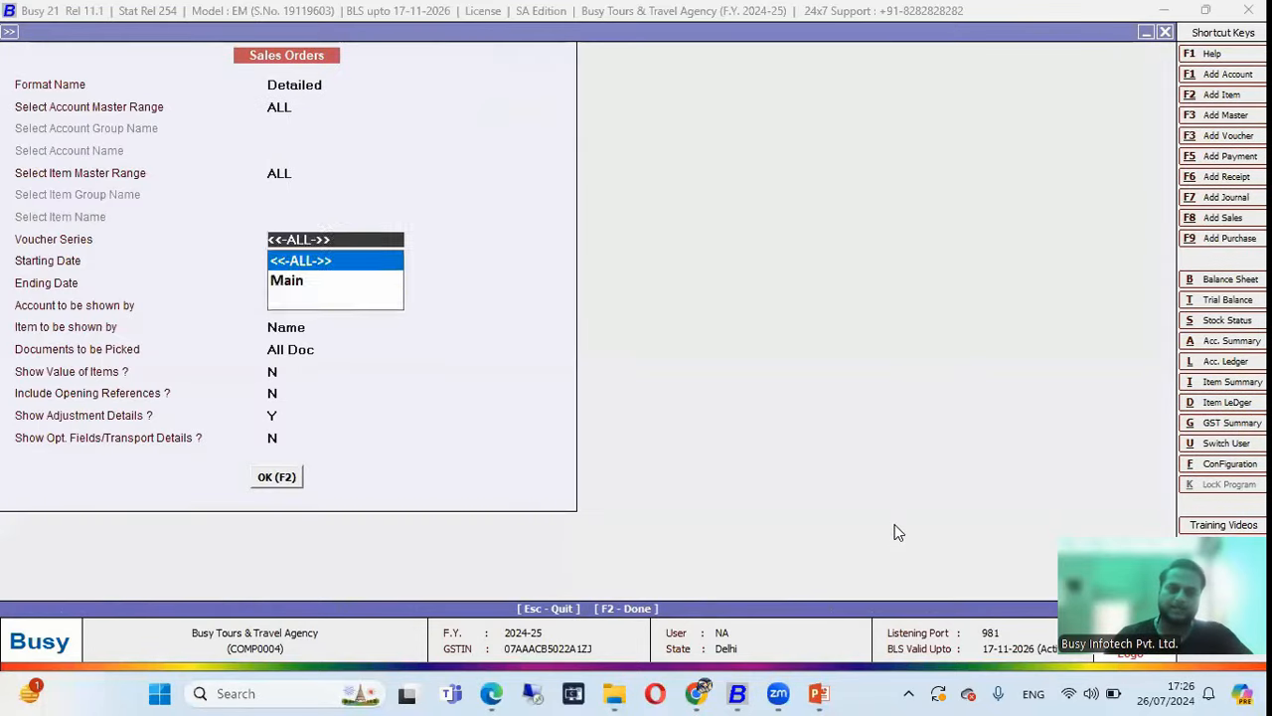
key(Down)
key(Return)
key(F2)
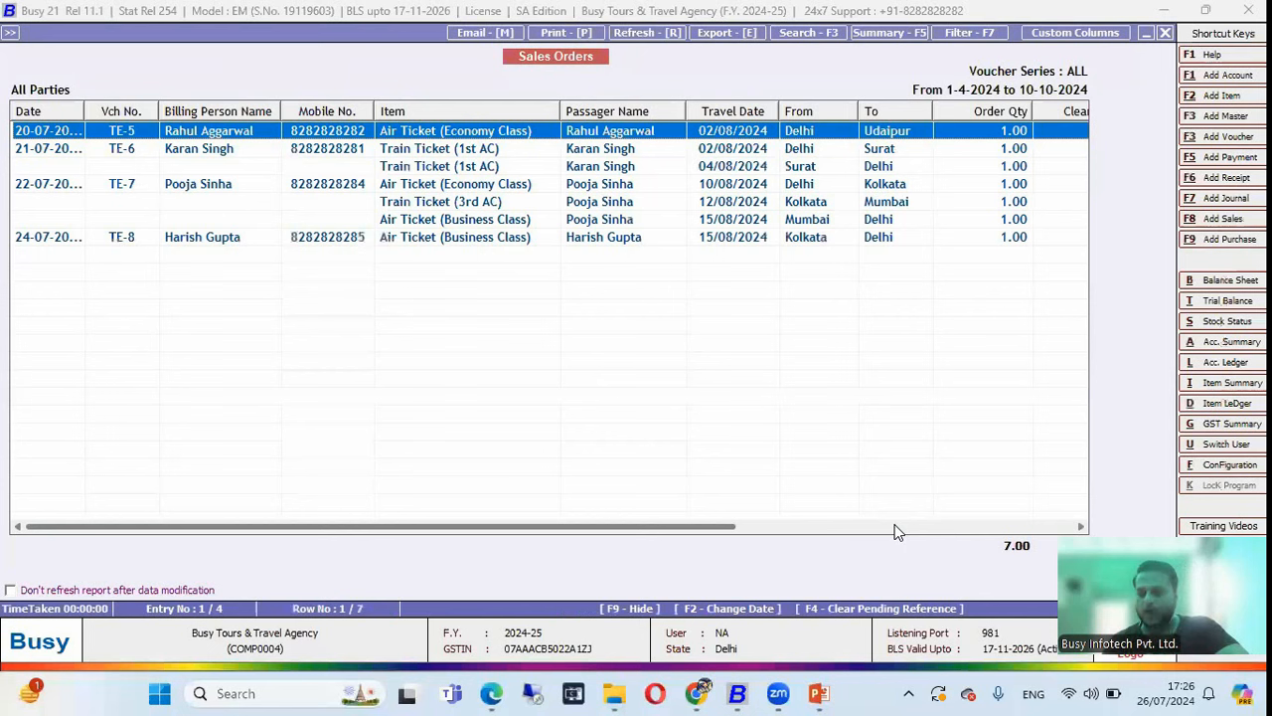
key(Escape)
key(Escape)
key(Escape)
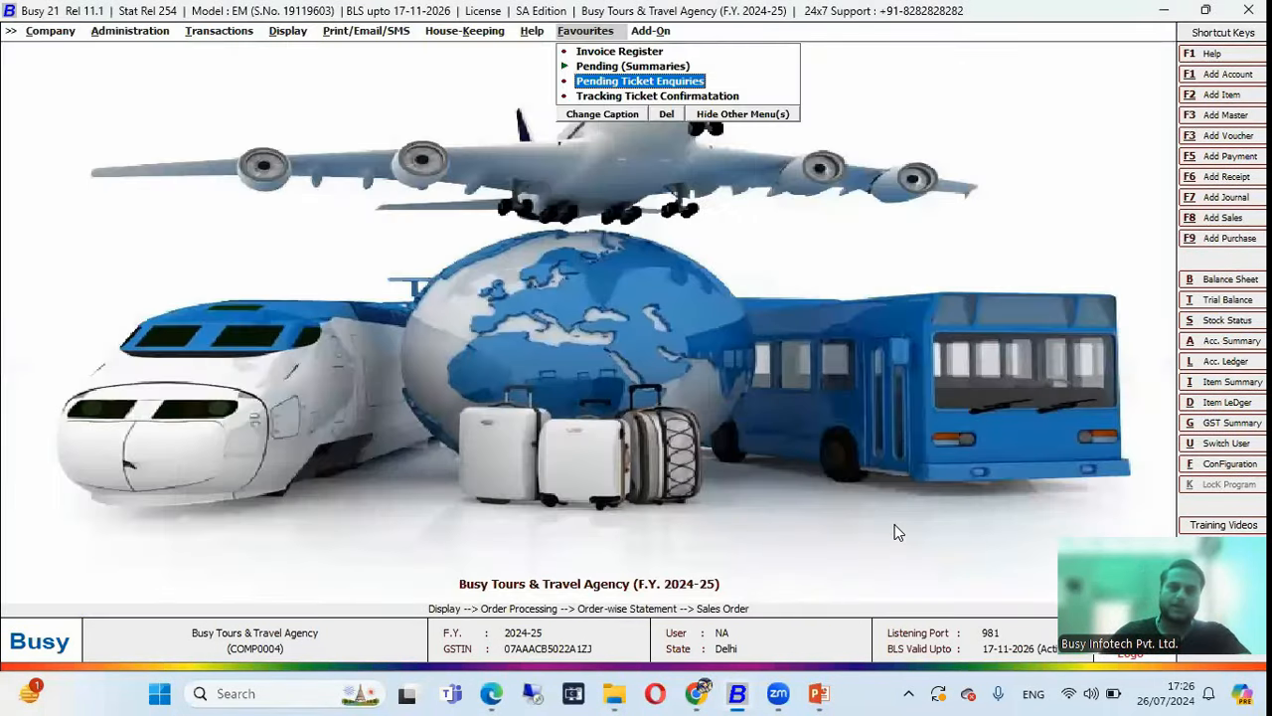
key(Down)
key(Return)
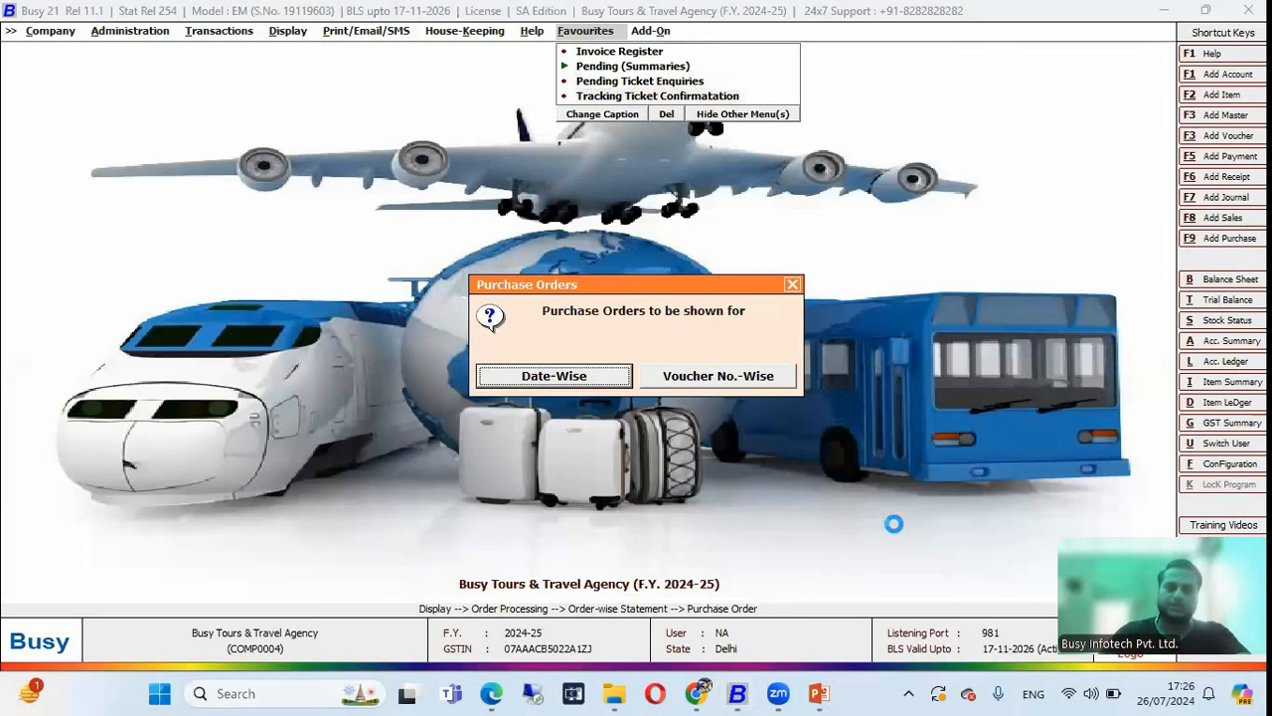
key(Return)
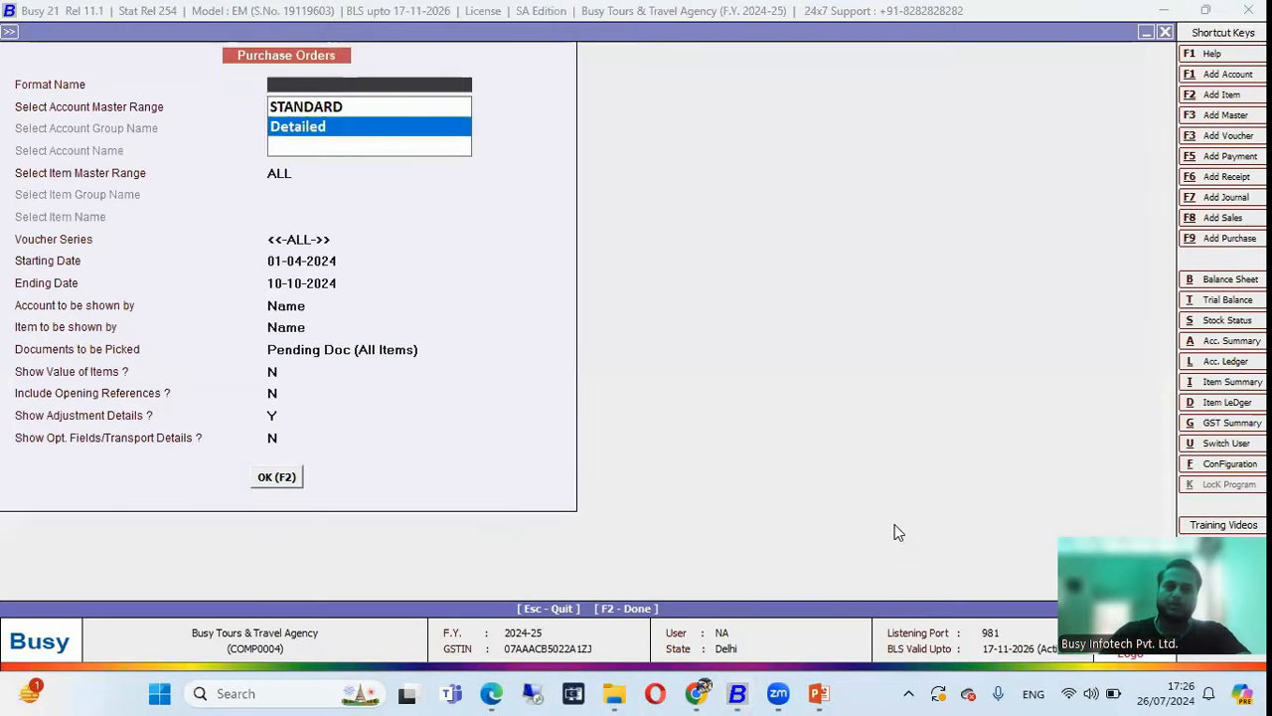
key(Return)
key(Return)
key(Return)
key(Return)
key(Return)
key(Return)
key(Return)
key(Return)
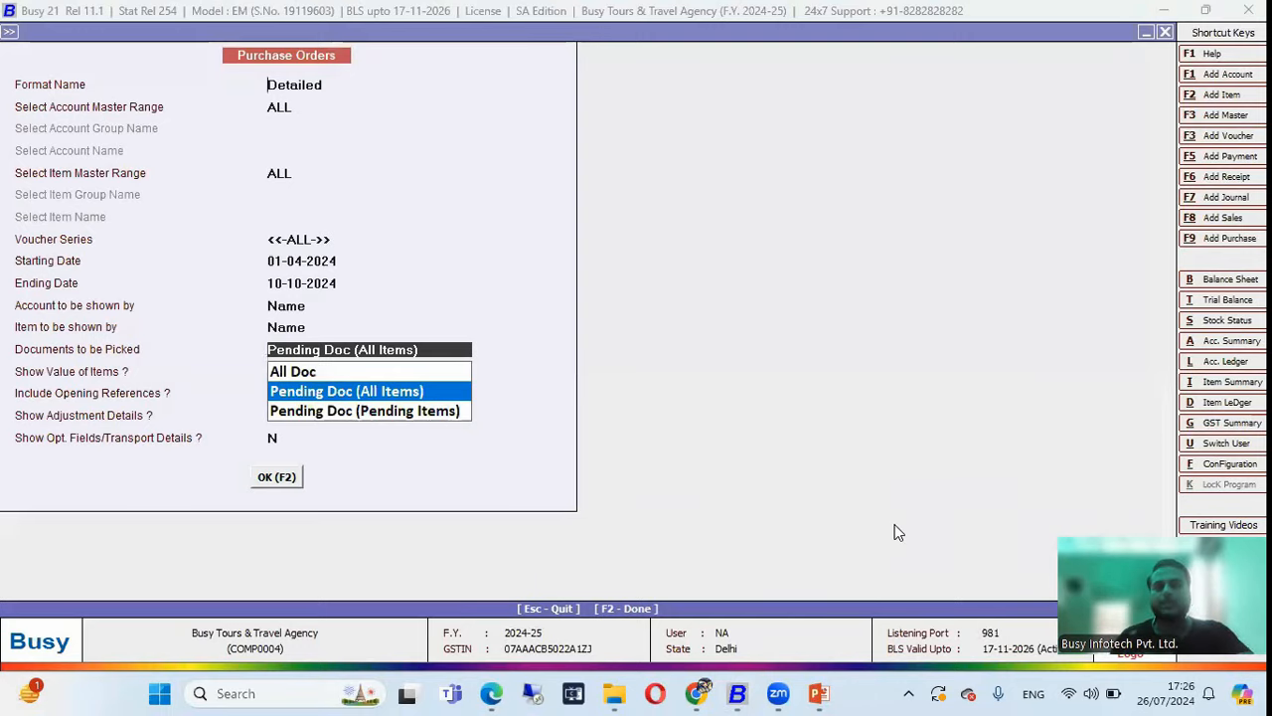
key(F2)
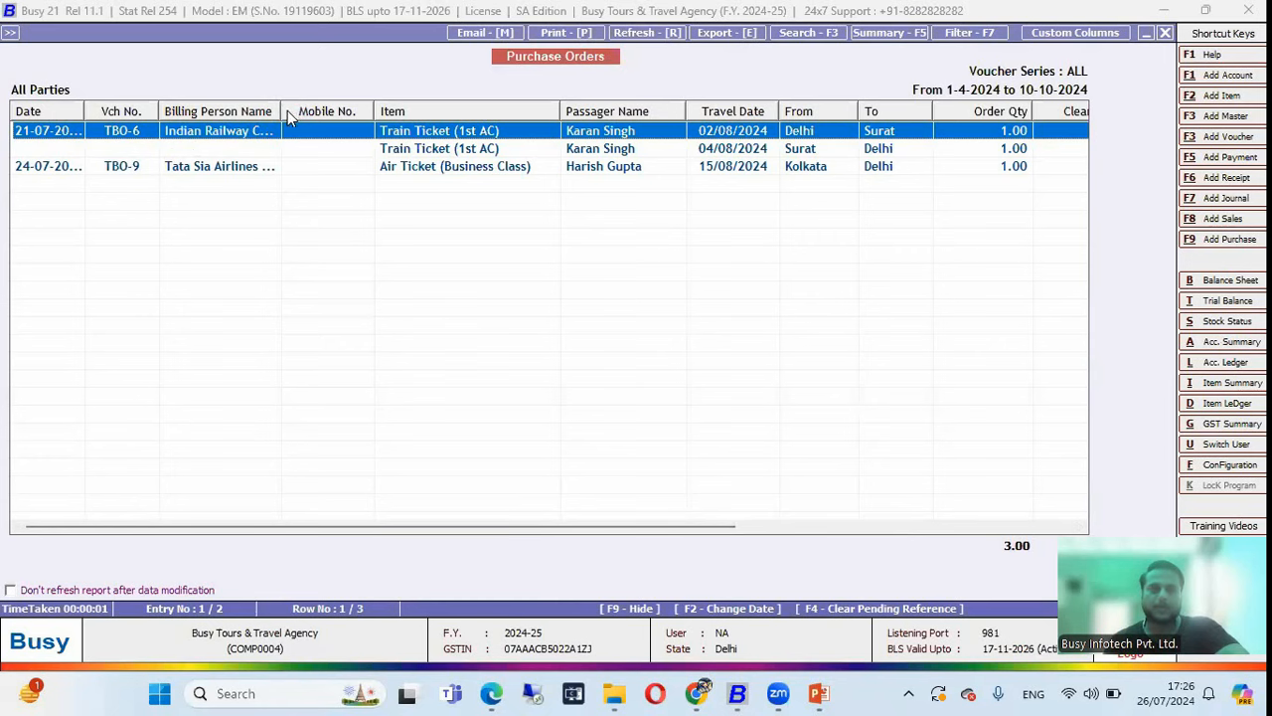
drag(281, 114, 342, 113)
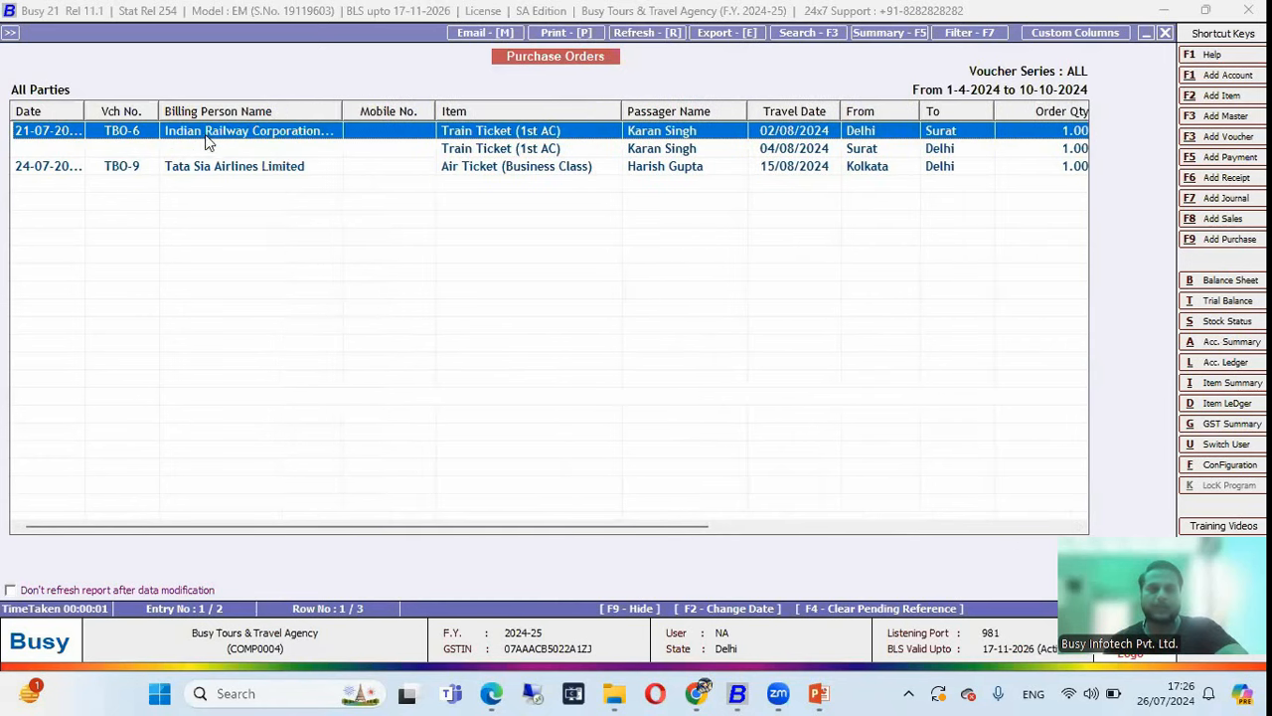
drag(566, 530, 700, 525)
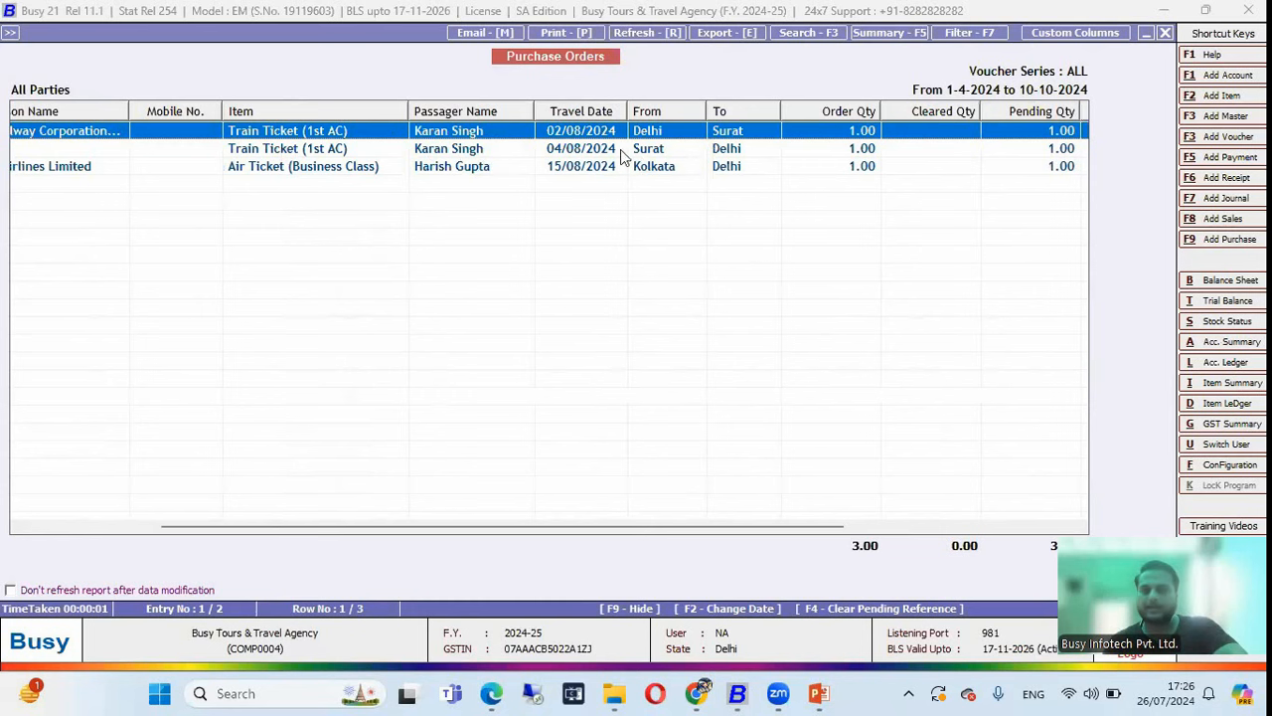
drag(754, 525, 1066, 530)
key(Escape)
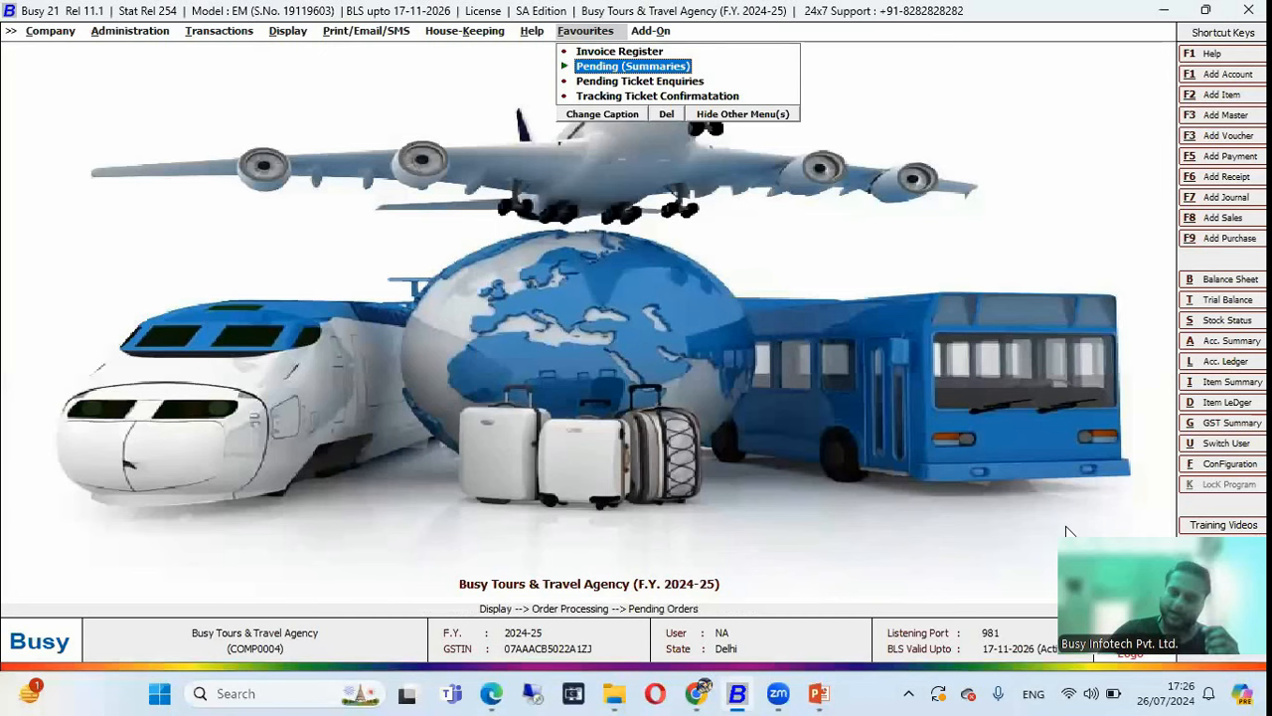
key(Return)
key(Down)
key(Up)
key(Return)
key(Tab)
key(Tab)
key(Return)
key(Return)
key(Return)
key(Return)
key(Return)
key(Return)
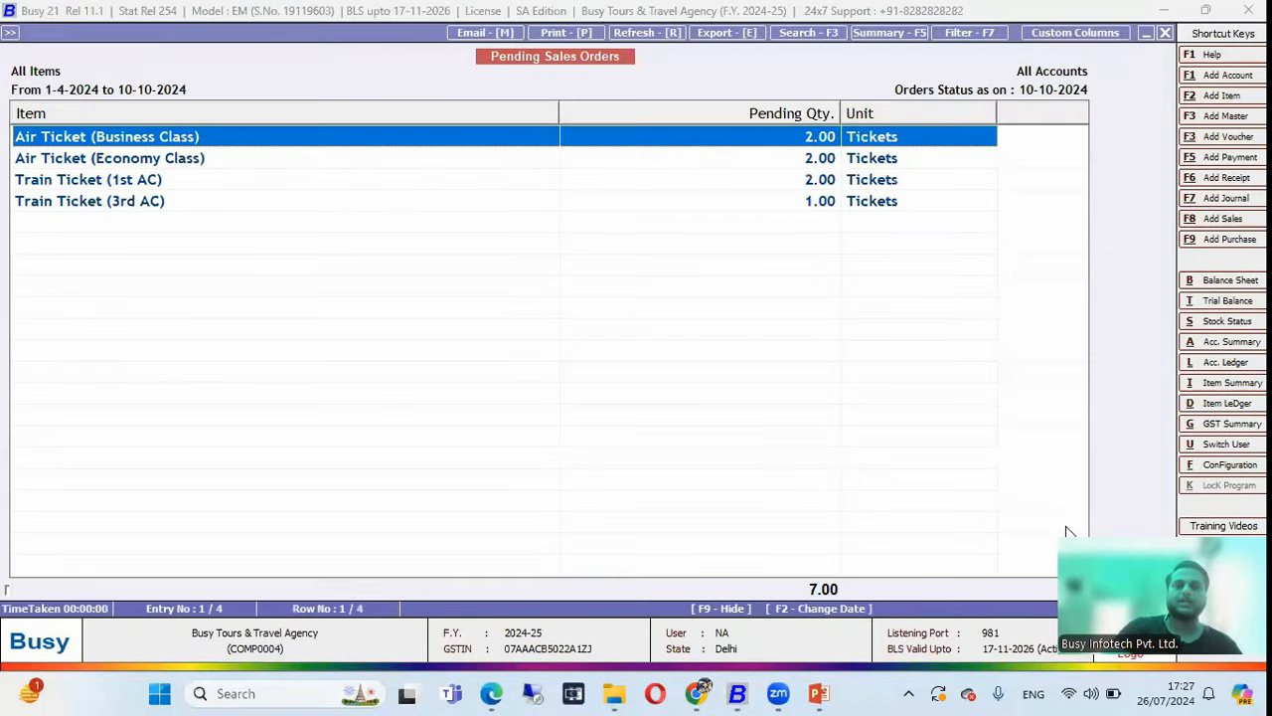
key(Down)
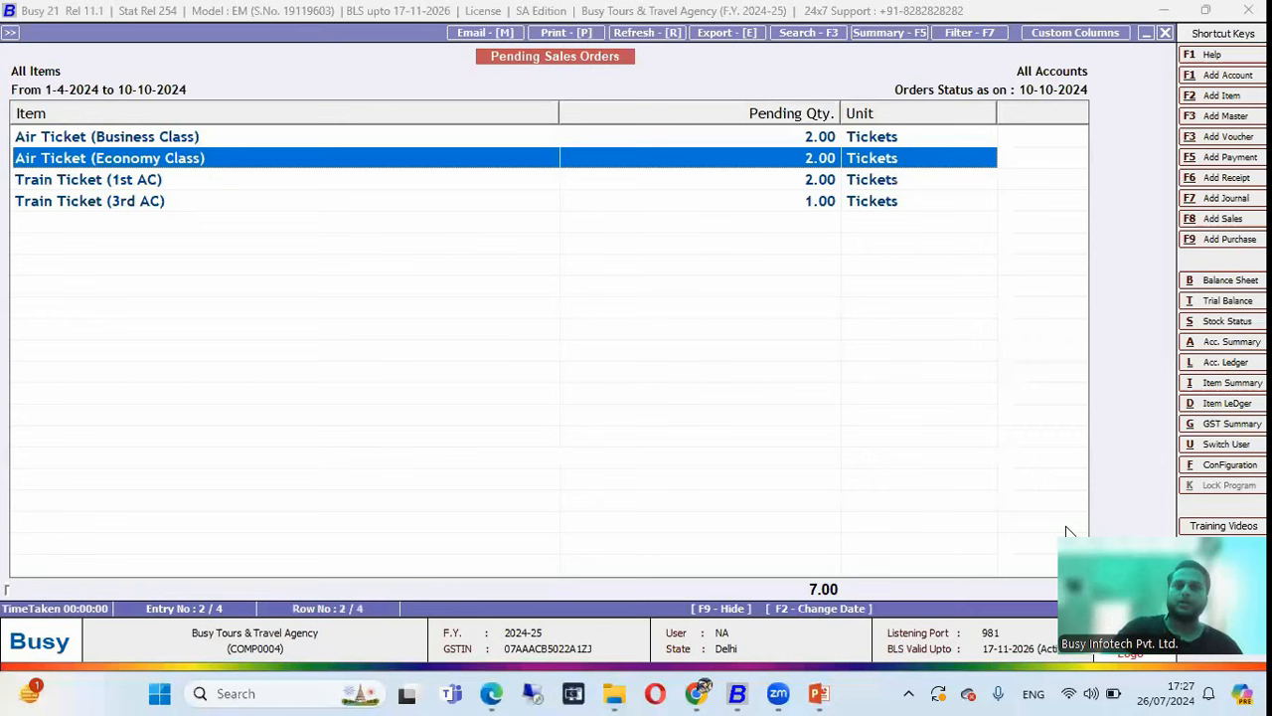
key(Down)
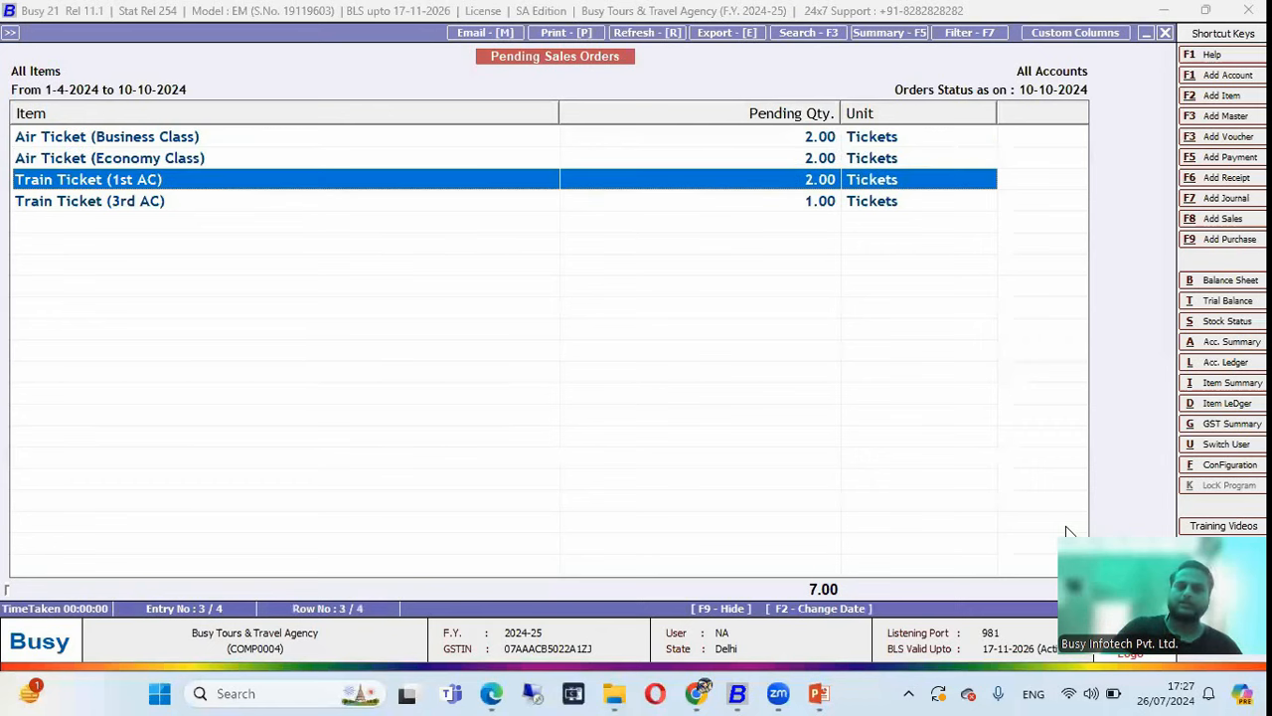
key(Down)
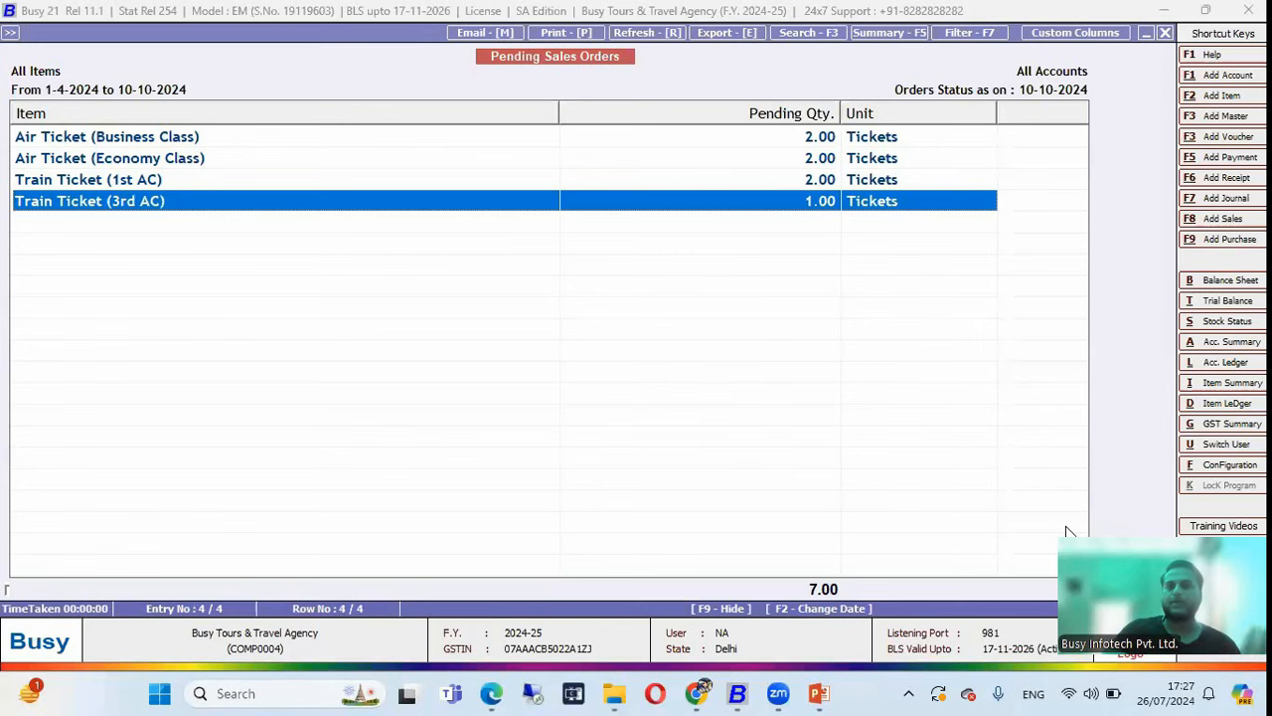
key(Escape)
key(Escape)
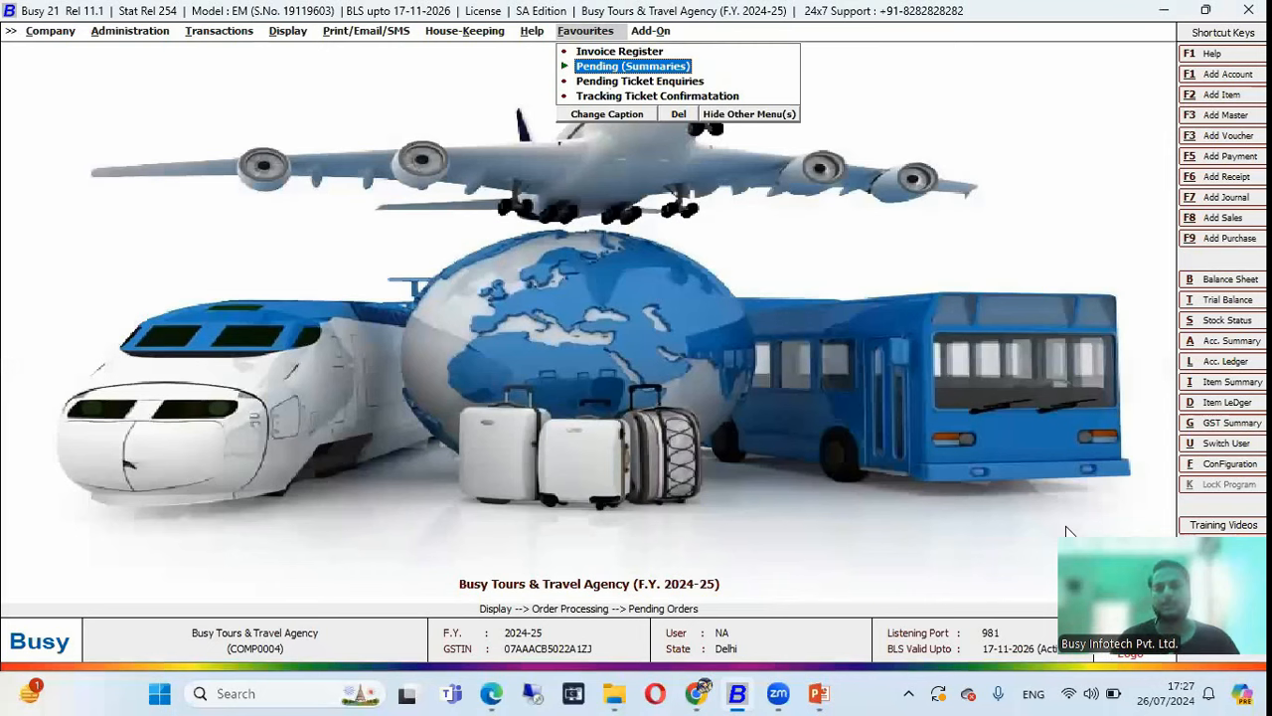
Open the Invoice Register from Favourites for All Parties.
key(Up)
key(Return)
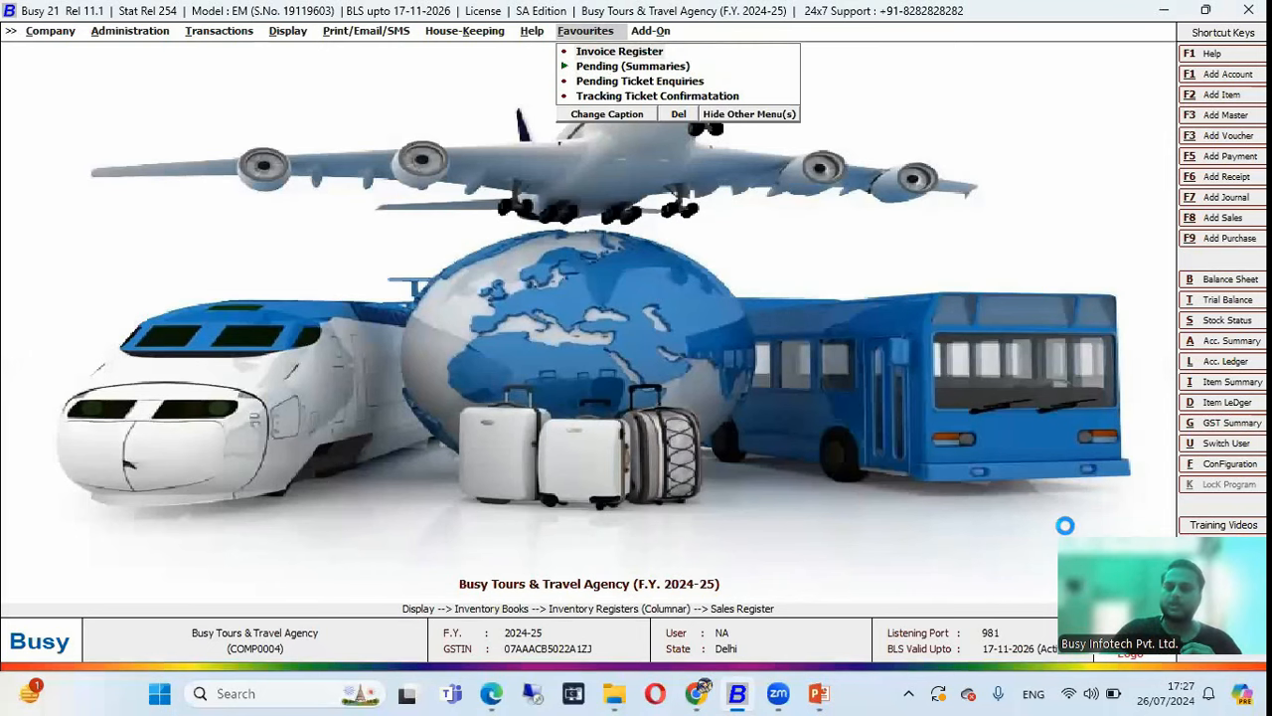
key(Return)
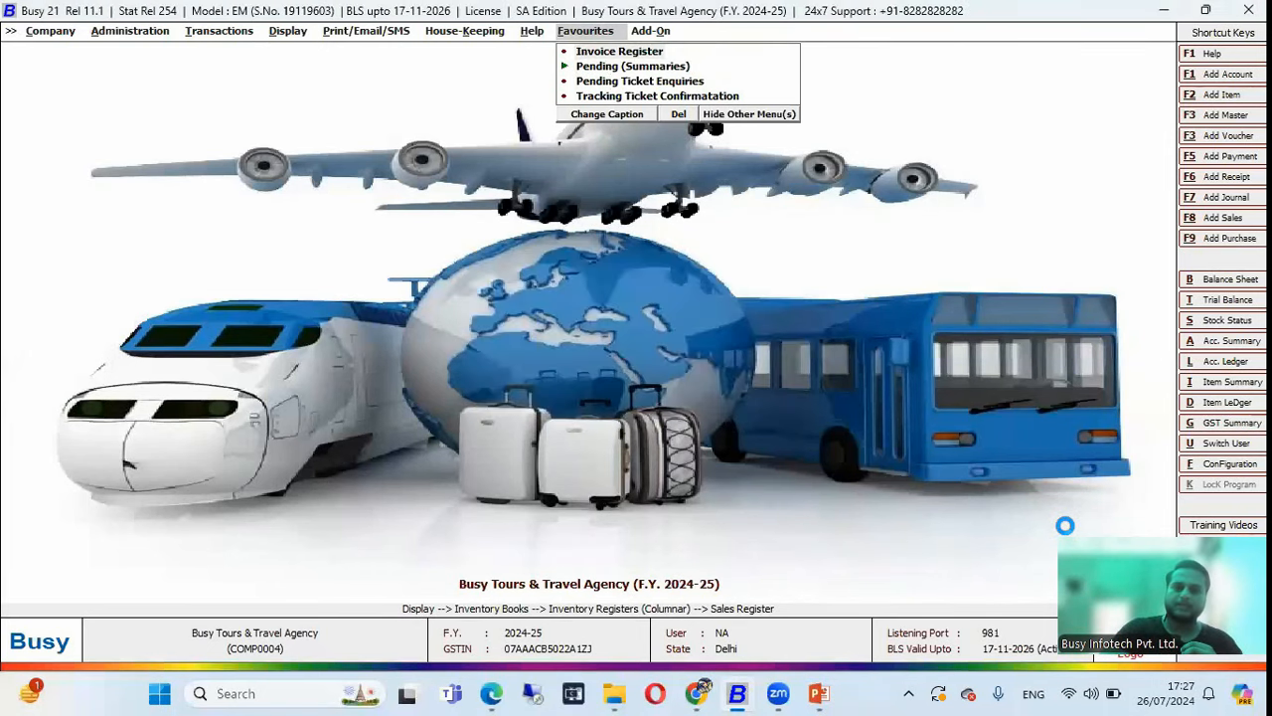
key(F2)
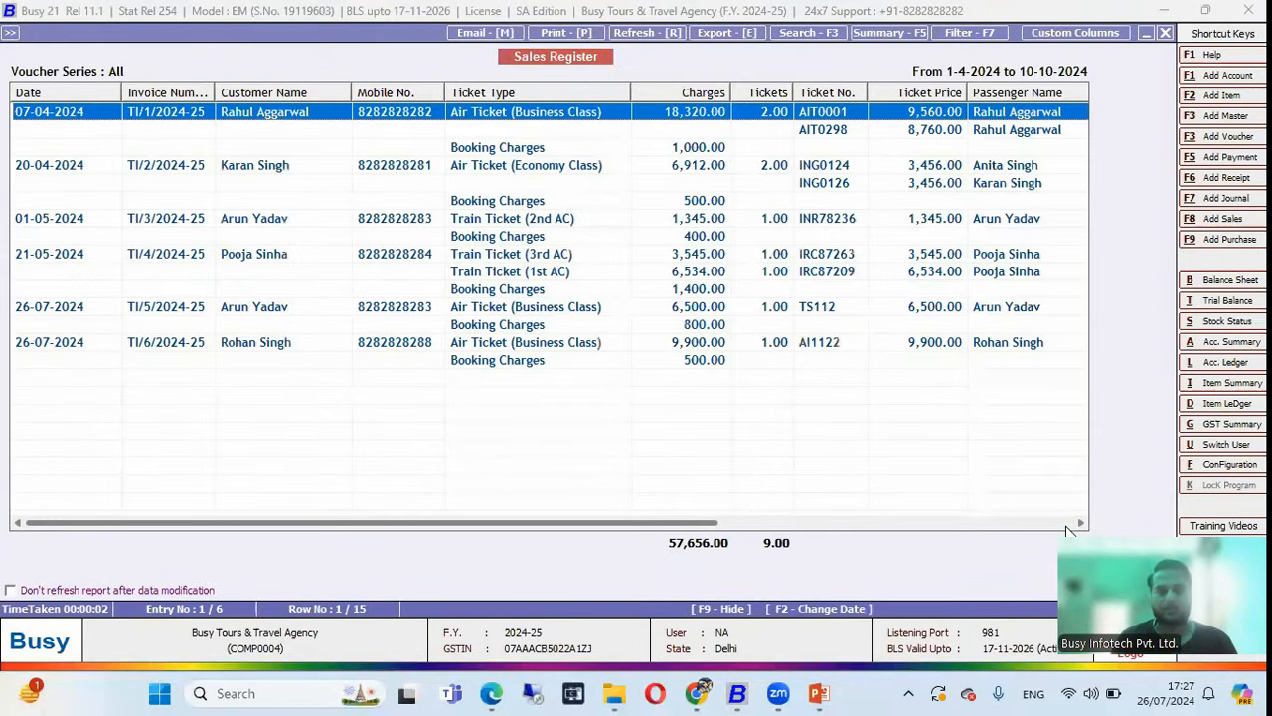
Narrow the Date and Customer Name columns and scroll right through ticket, passenger, PNR and route details.
drag(121, 90, 94, 88)
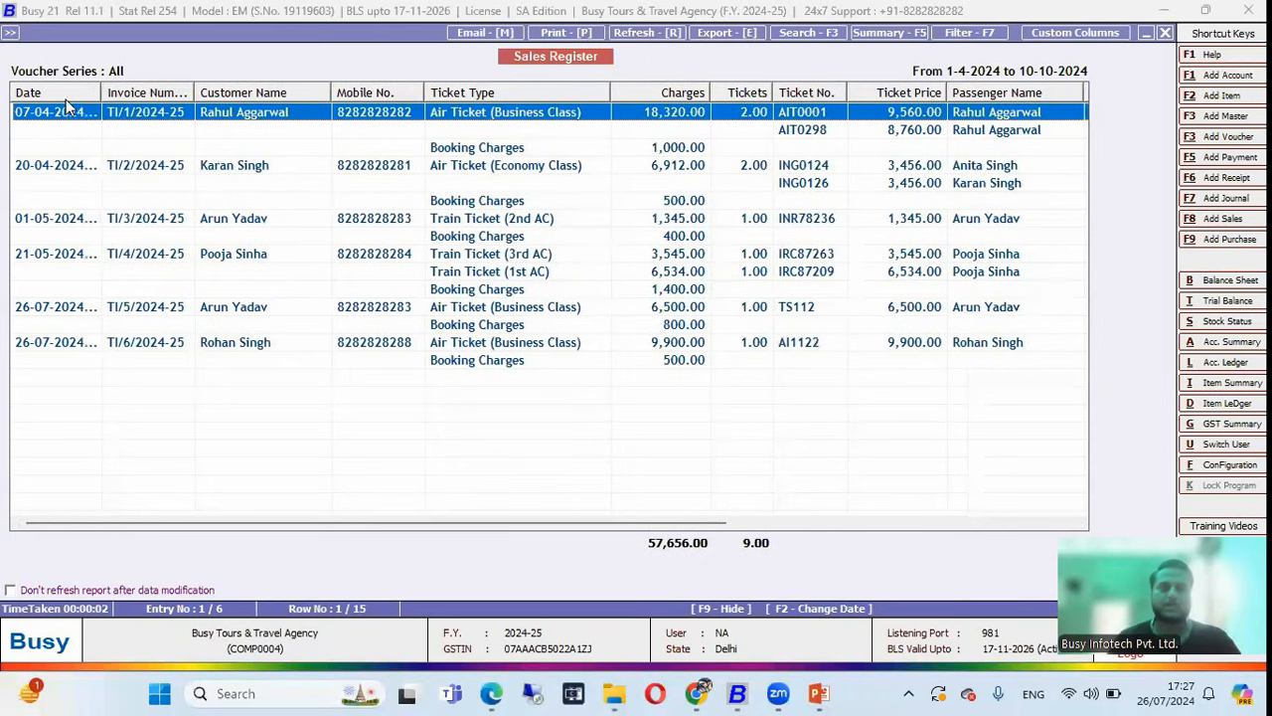
drag(331, 88, 308, 87)
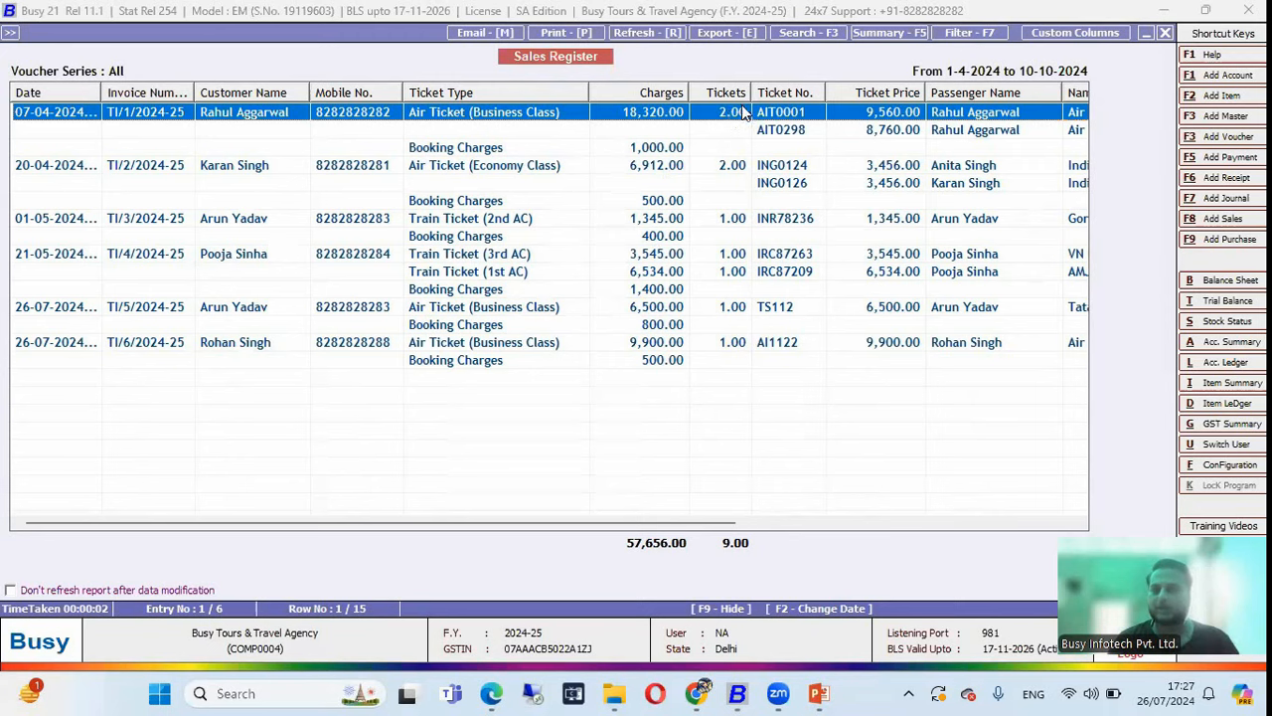
click(724, 167)
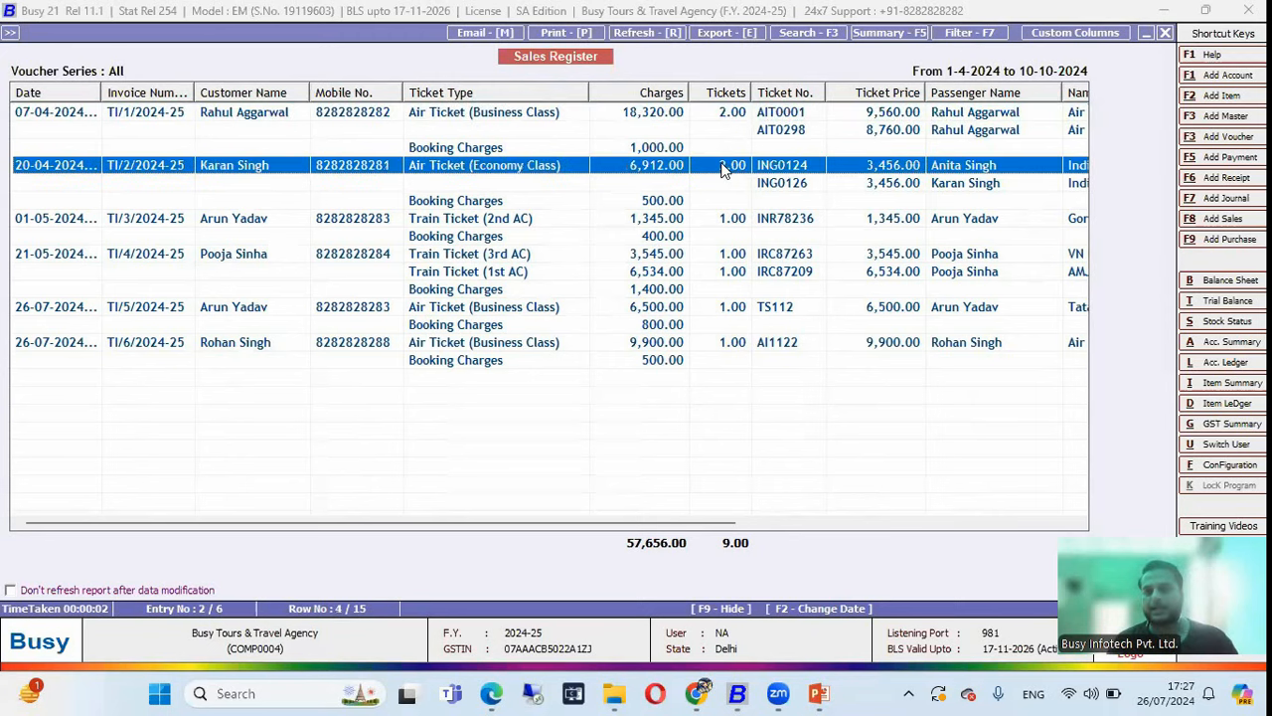
click(793, 111)
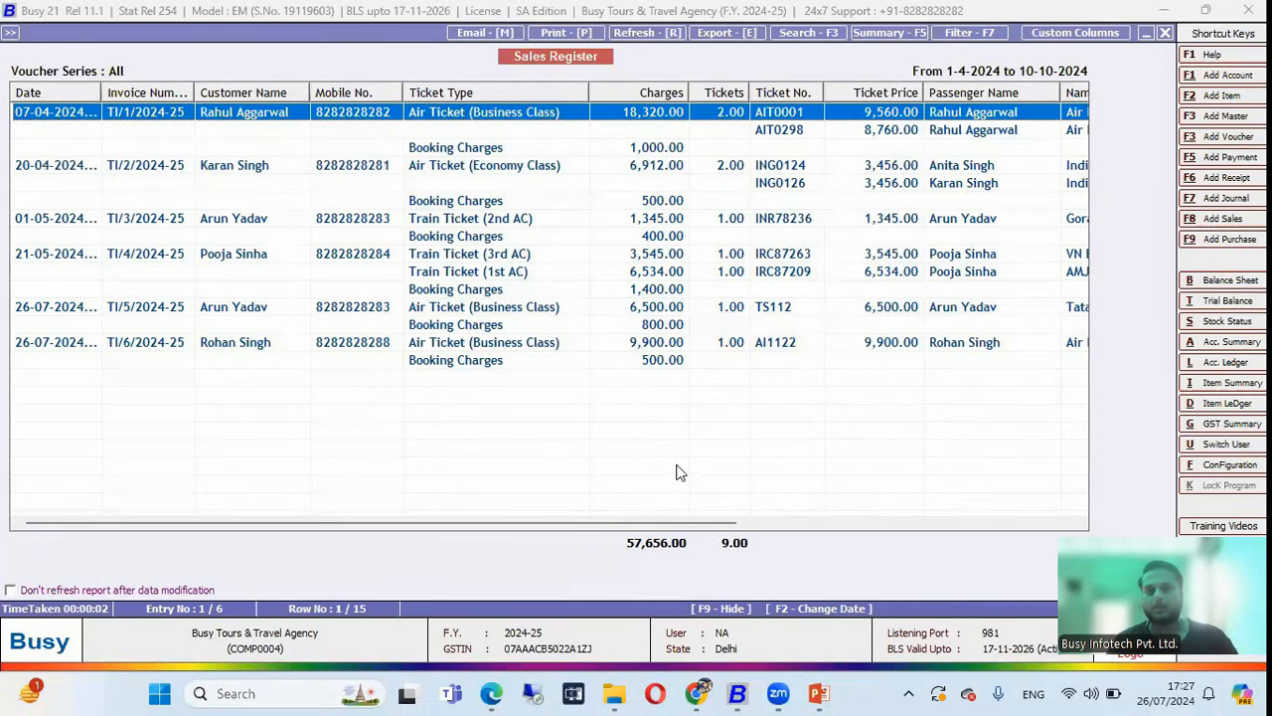
drag(673, 527, 919, 511)
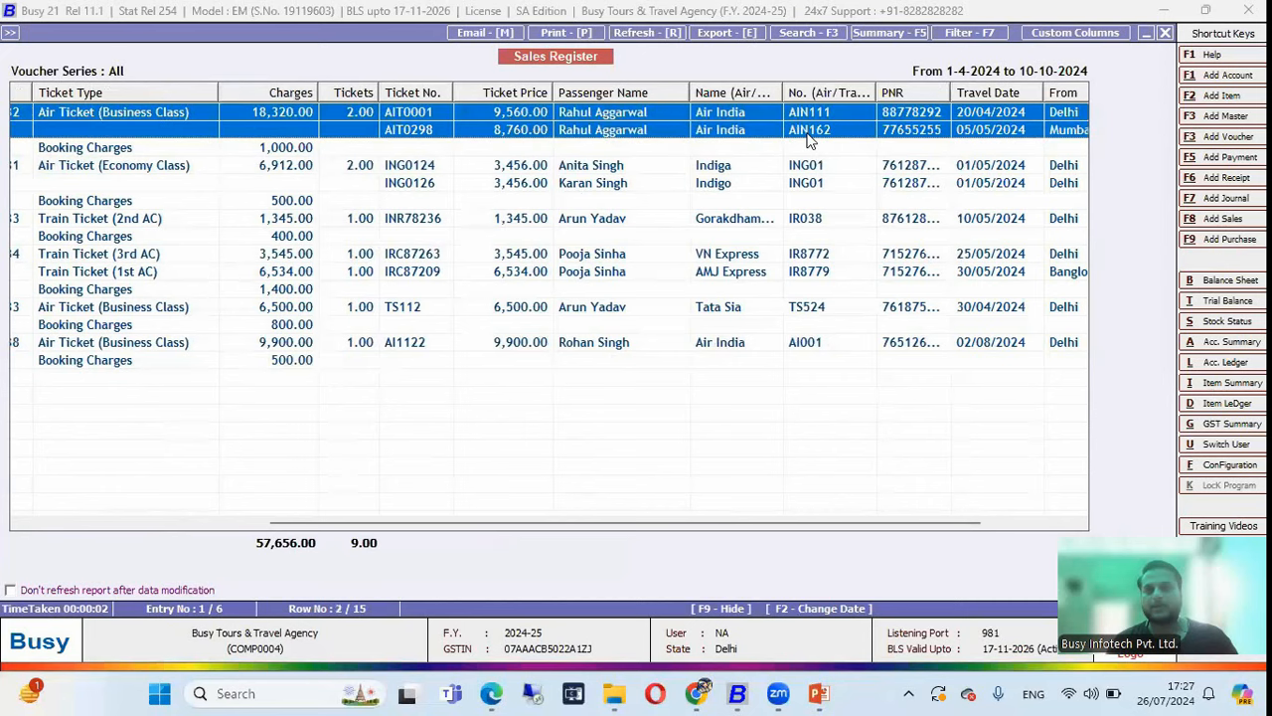
click(725, 115)
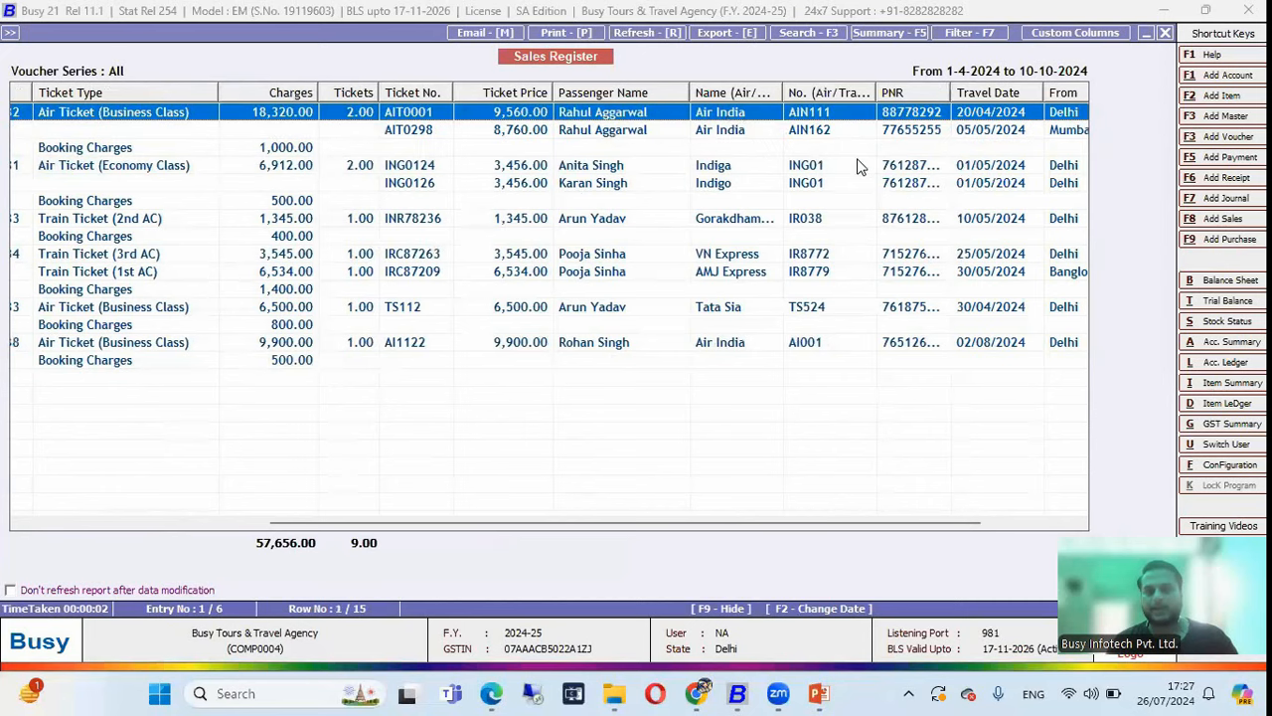
drag(837, 522, 921, 498)
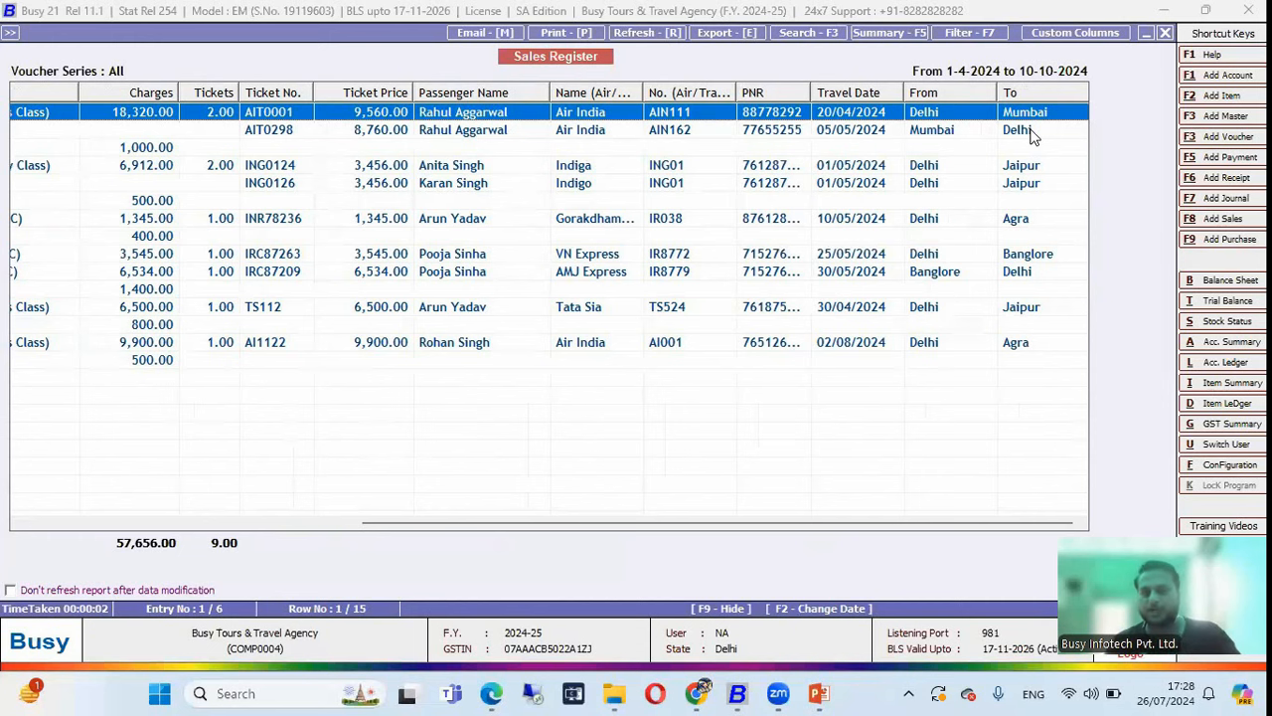
Open the Item-wise profitability report under MIS Reports > Profitability Reports.
key(Escape)
key(Escape)
key(Escape)
key(Left)
key(Left)
key(Left)
key(Left)
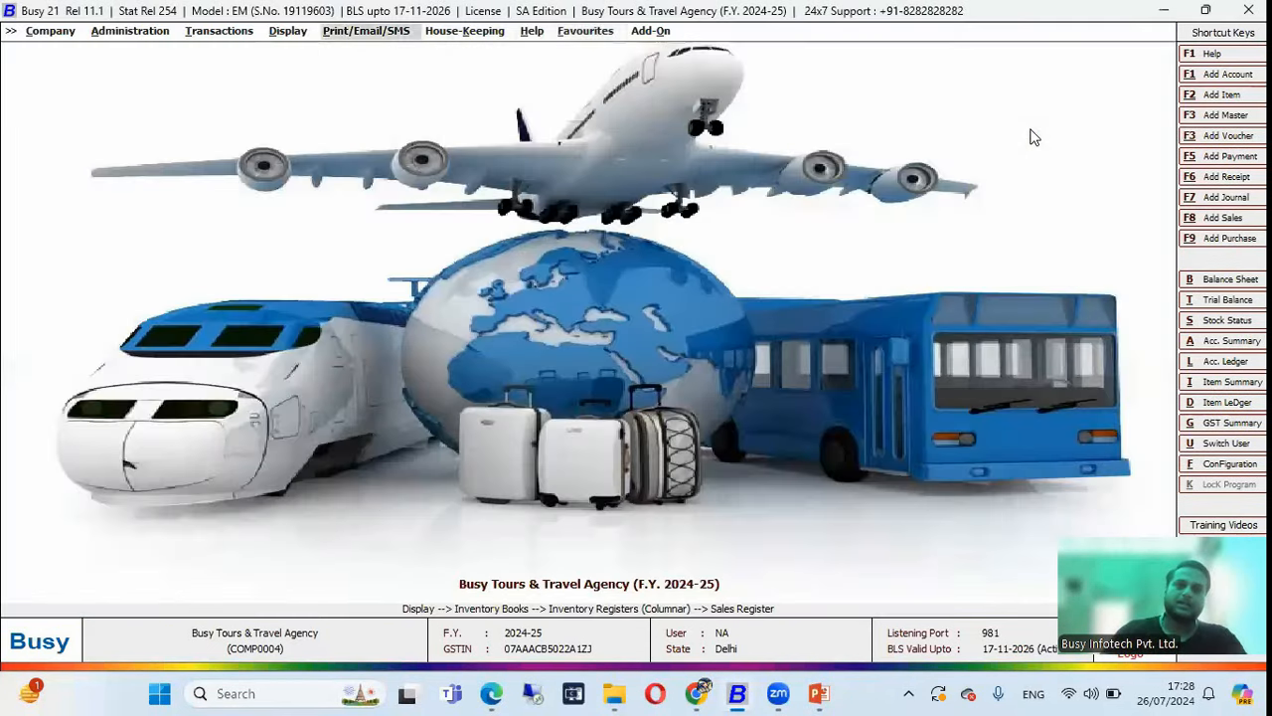
key(Return)
key(Down)
key(Down)
key(Down)
key(Down)
key(Down)
key(Down)
key(Down)
key(Down)
key(Down)
key(Down)
key(Down)
key(Down)
key(Down)
key(Down)
key(Down)
key(Down)
key(Down)
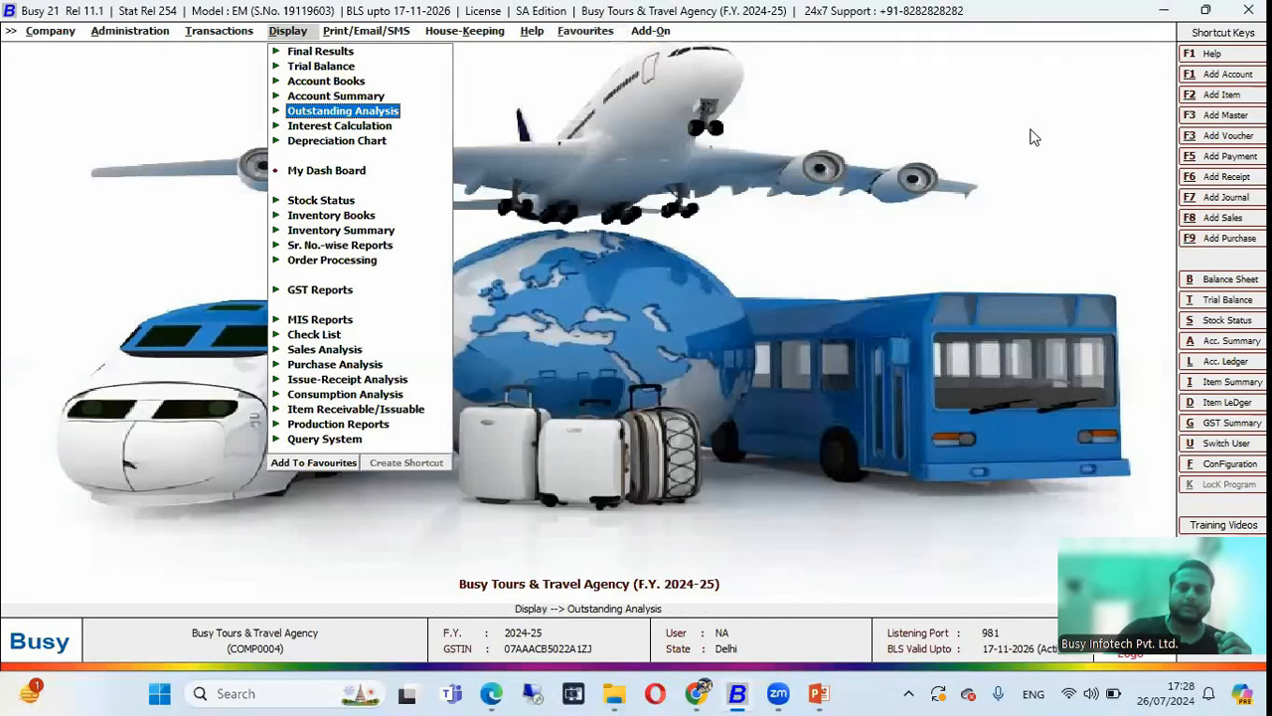
key(Up)
key(Up)
key(Up)
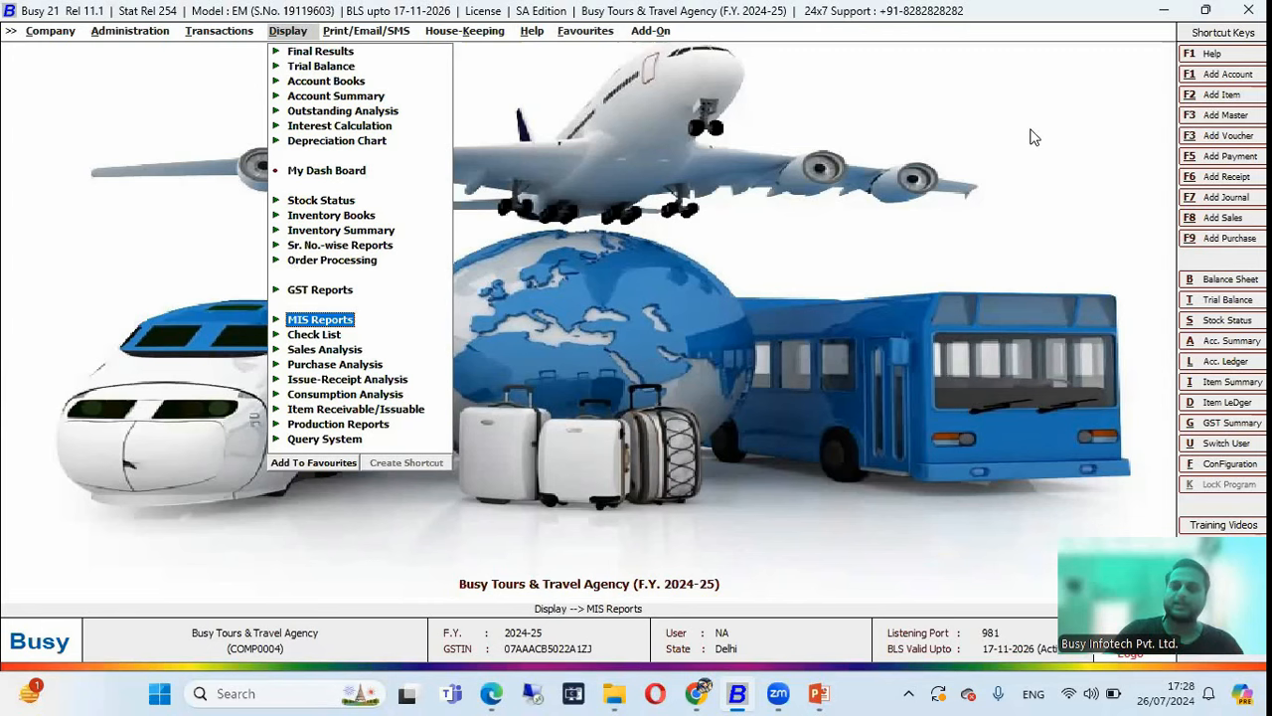
key(Return)
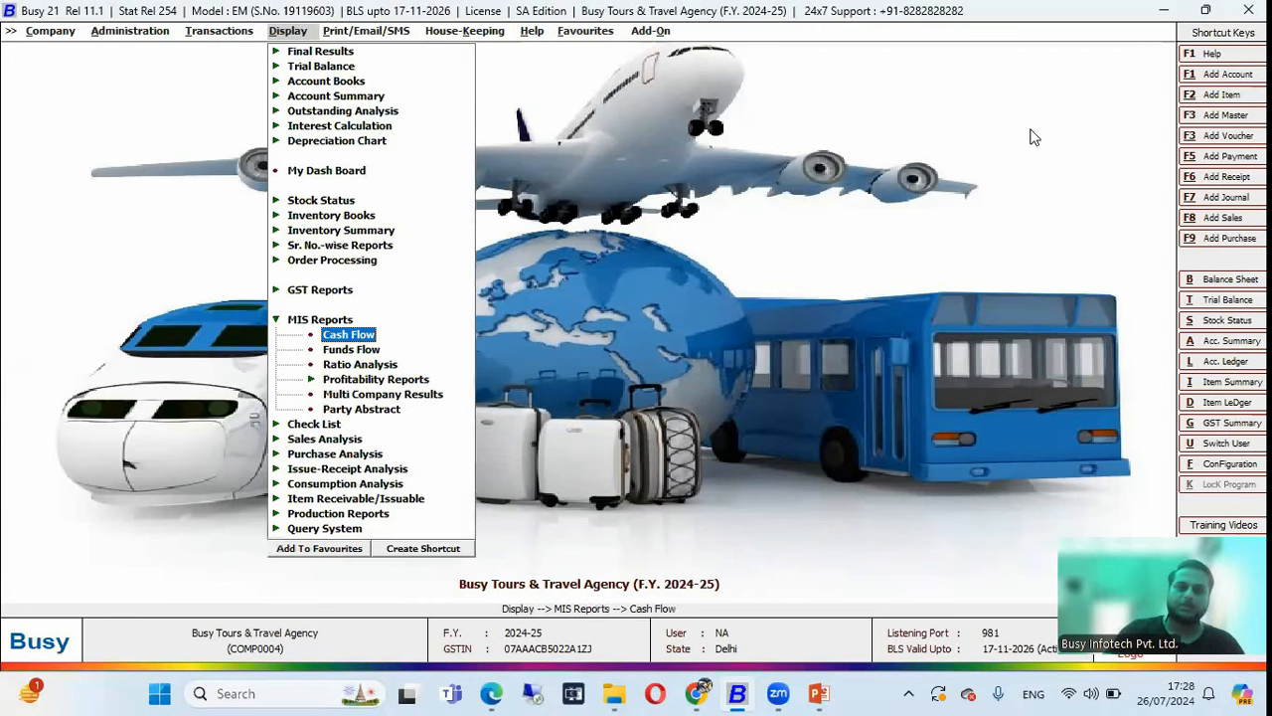
key(Down)
key(Down)
key(Down)
key(Return)
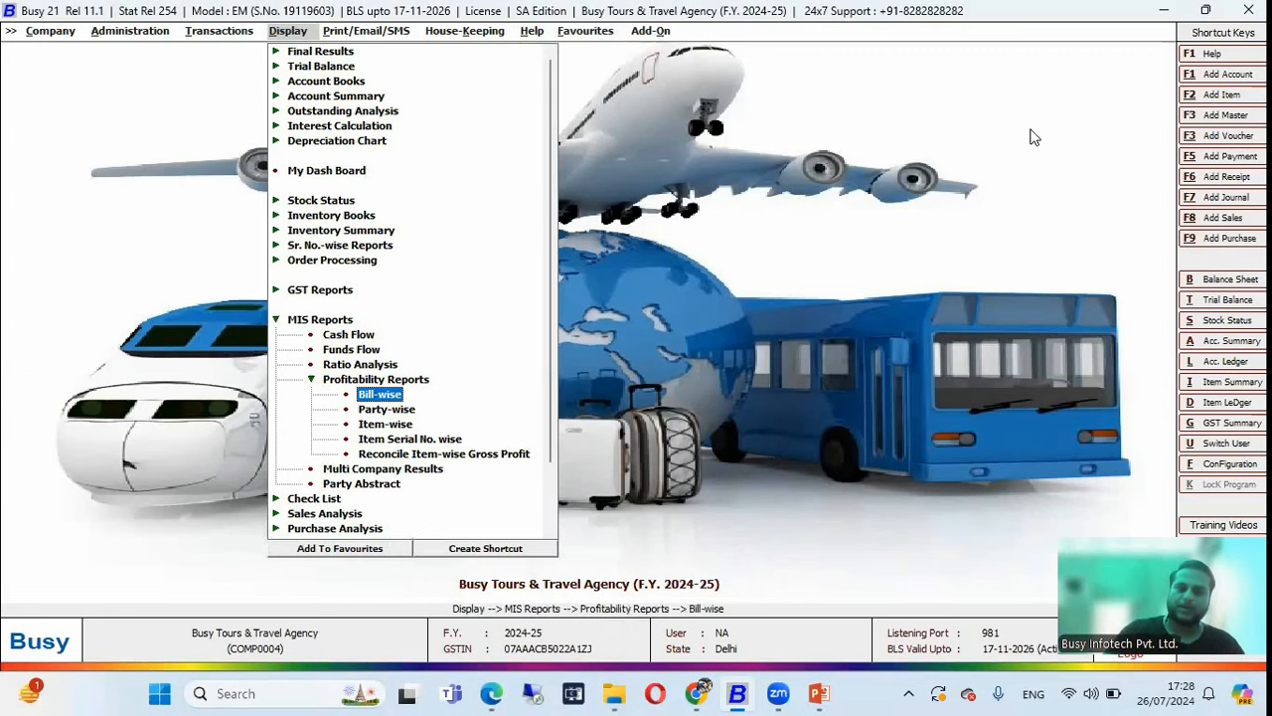
key(Down)
key(Down)
key(Return)
key(Return)
key(Return)
Close the item-wise gross profit report, briefly open bill-wise profitability options, and cancel.
key(Escape)
key(Escape)
key(Escape)
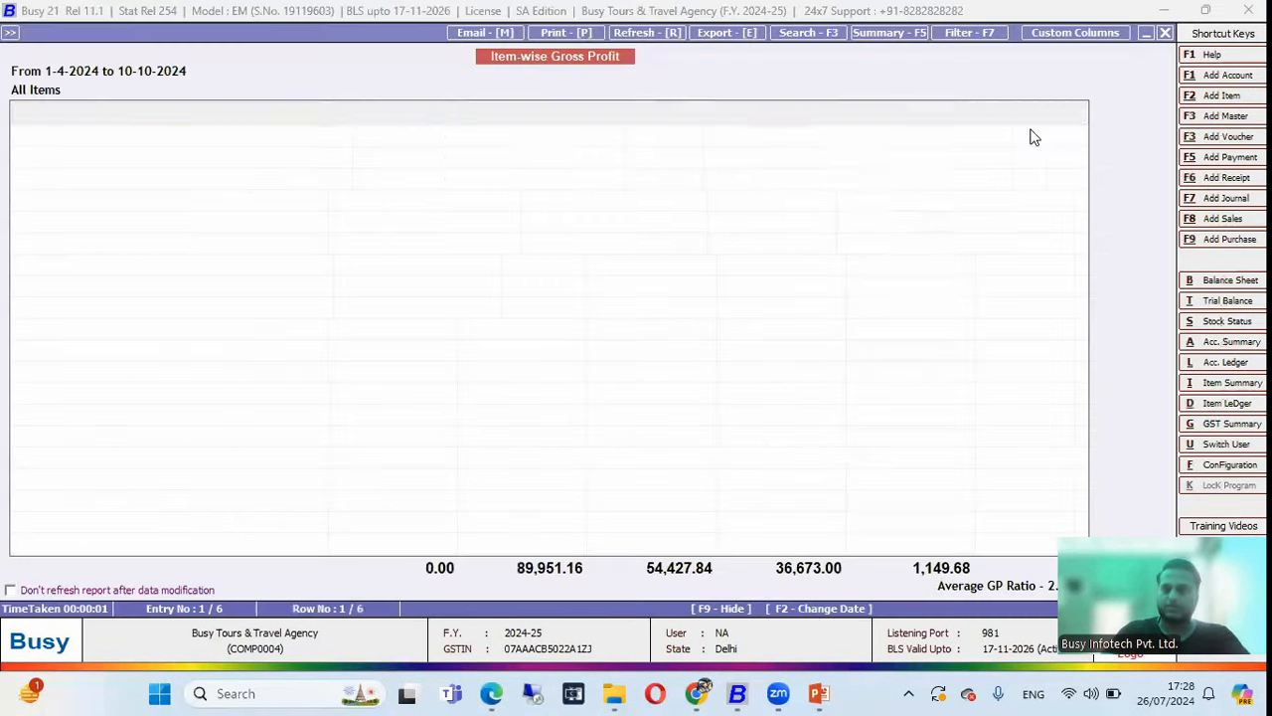
key(Escape)
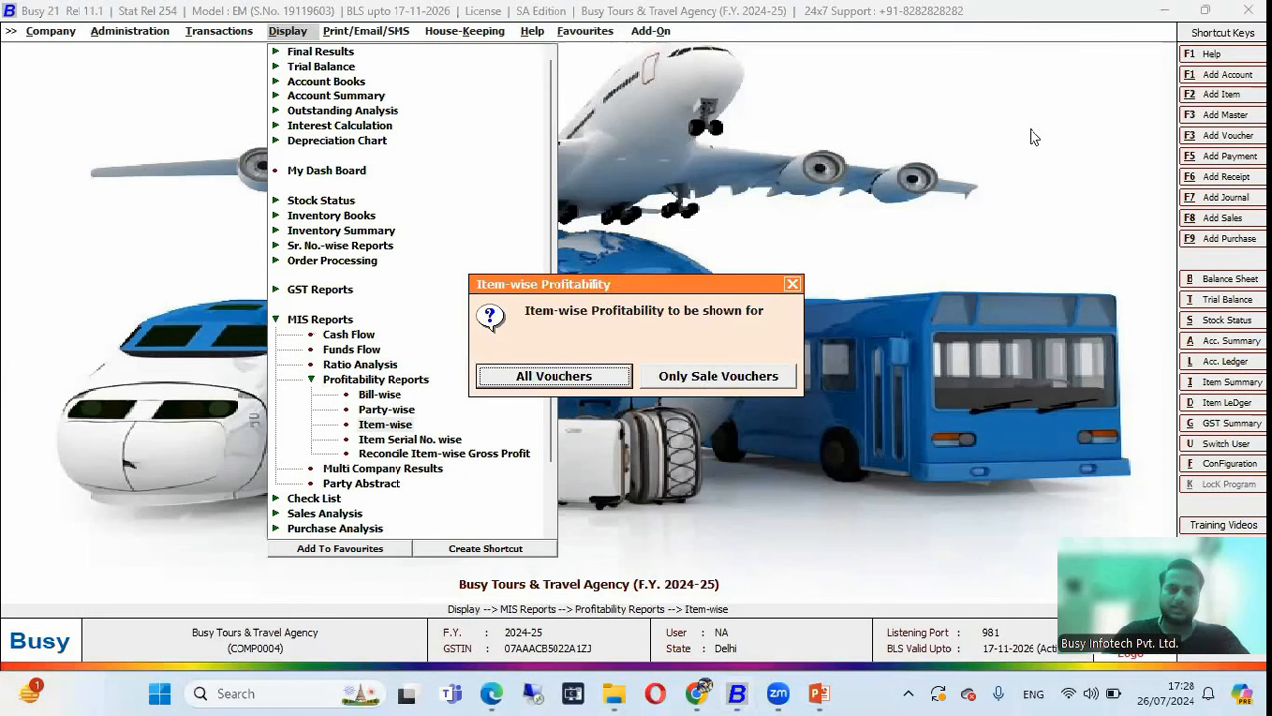
key(Escape)
key(Up)
key(Up)
key(Return)
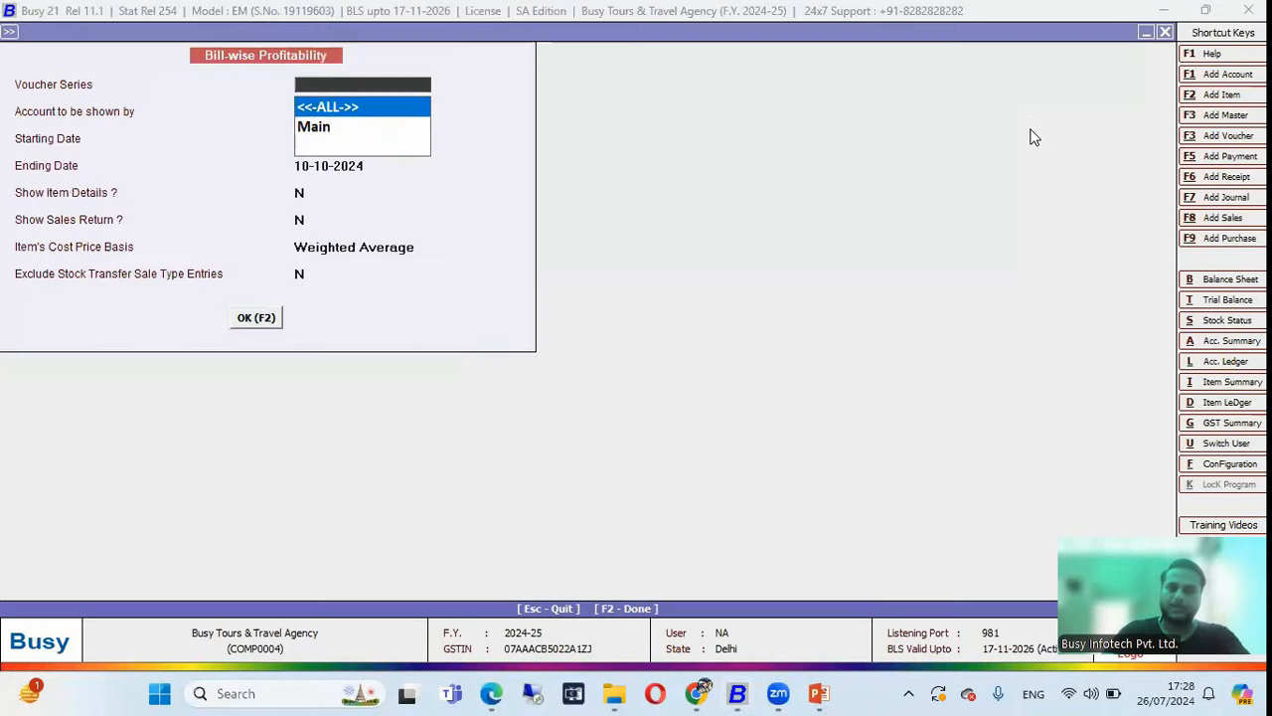
key(Escape)
key(Escape)
key(Escape)
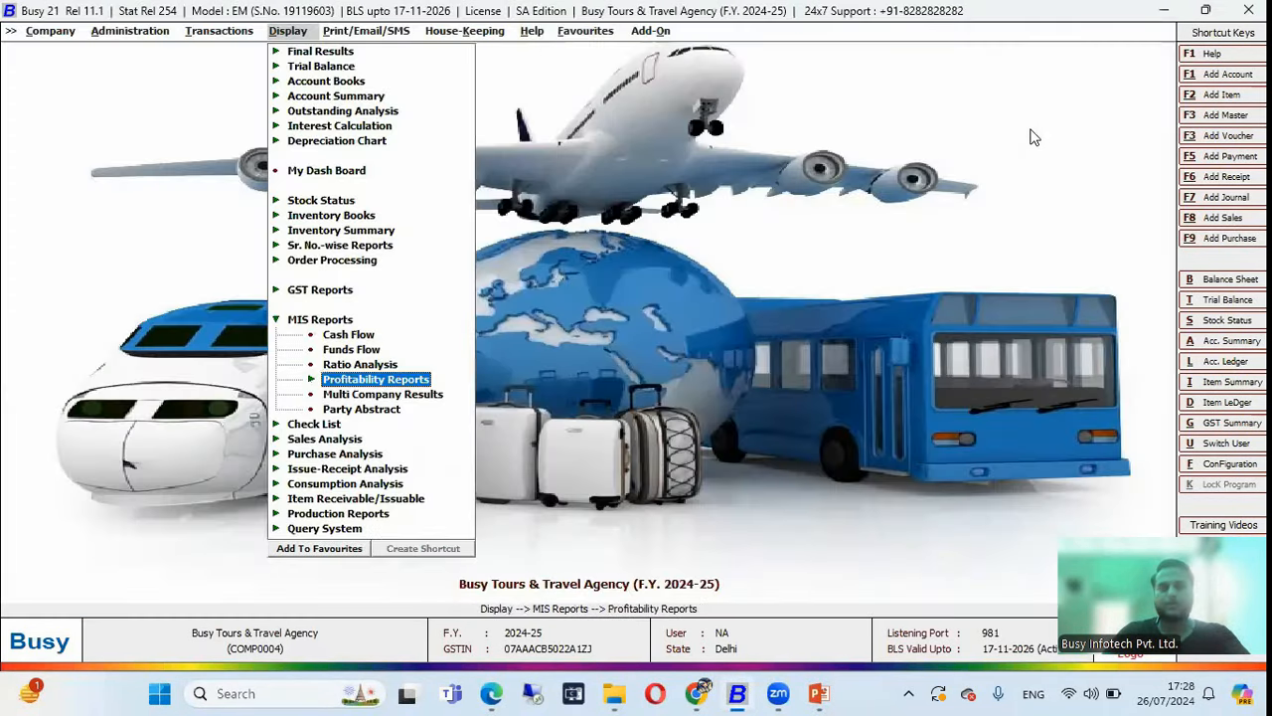
key(Escape)
Open the horizontal standard Profit & Loss A/c under Final Results.
key(Up)
key(Up)
key(Up)
key(Up)
key(Up)
key(Up)
key(Up)
key(Up)
key(Up)
key(Up)
key(Up)
key(Up)
key(Up)
key(Up)
key(Return)
key(Down)
key(Return)
key(Return)
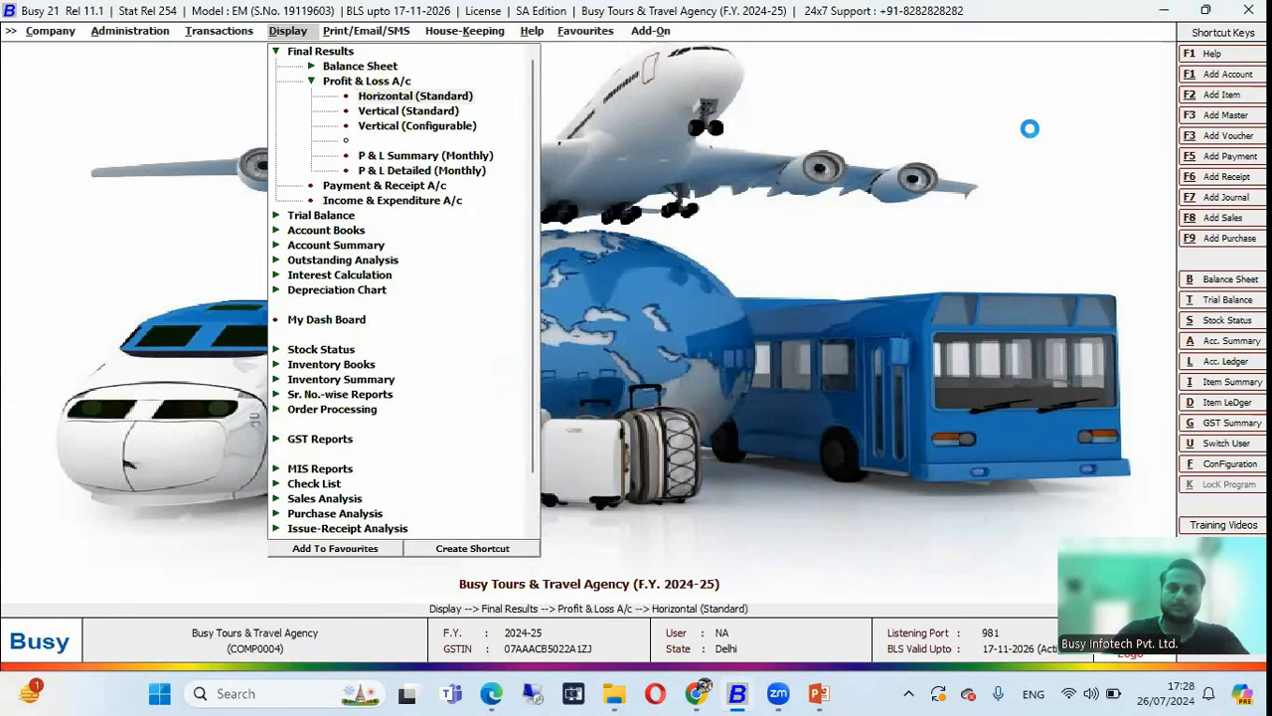
key(Down)
key(Down)
key(Down)
key(Down)
key(Down)
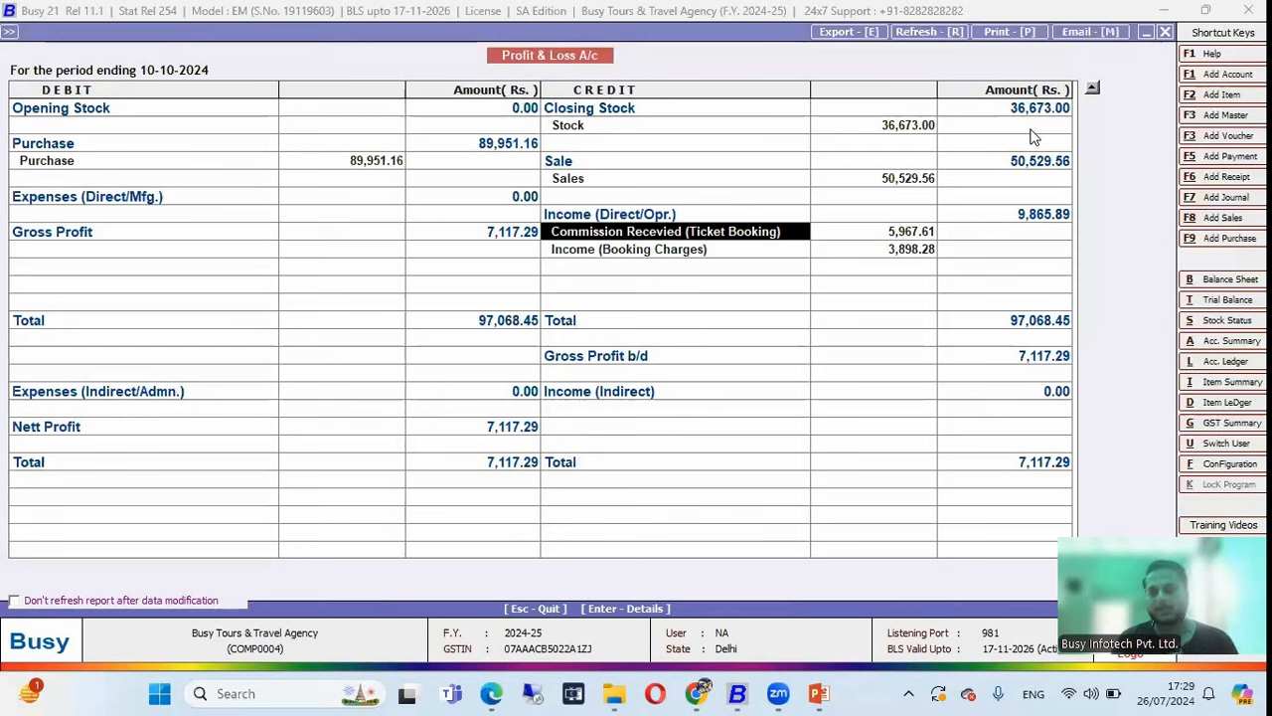
key(Right)
key(Down)
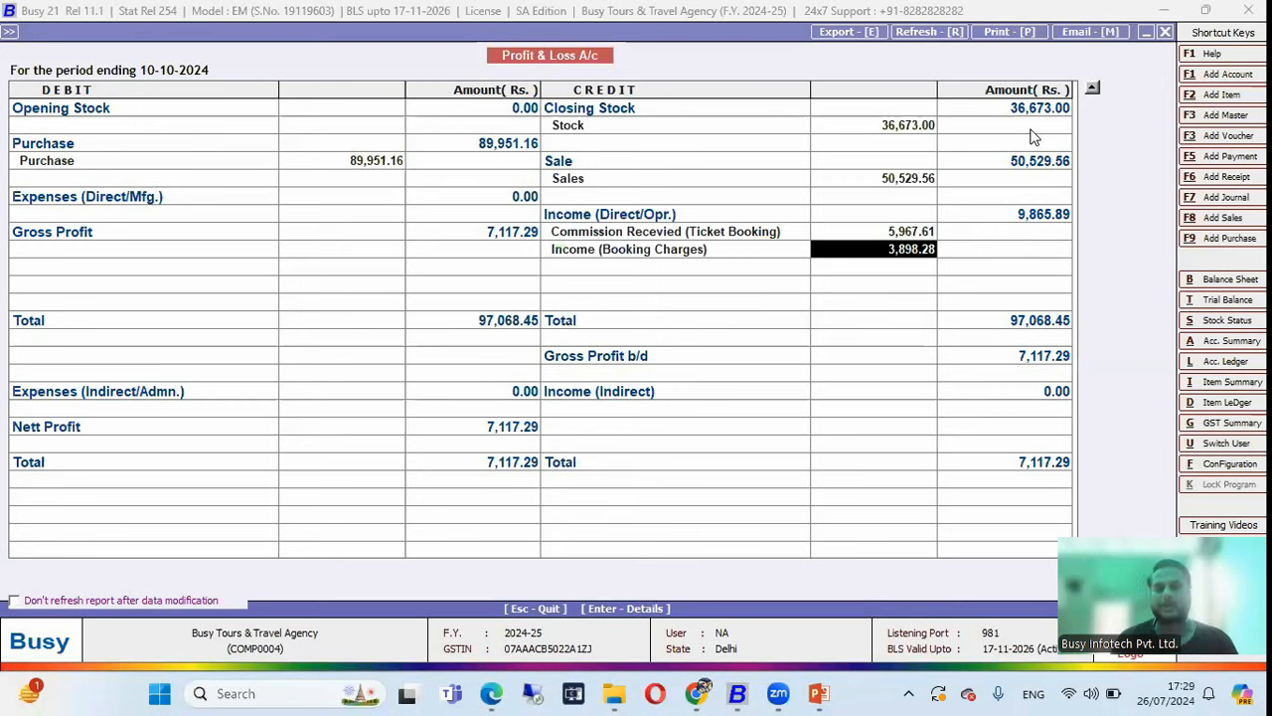
click(350, 160)
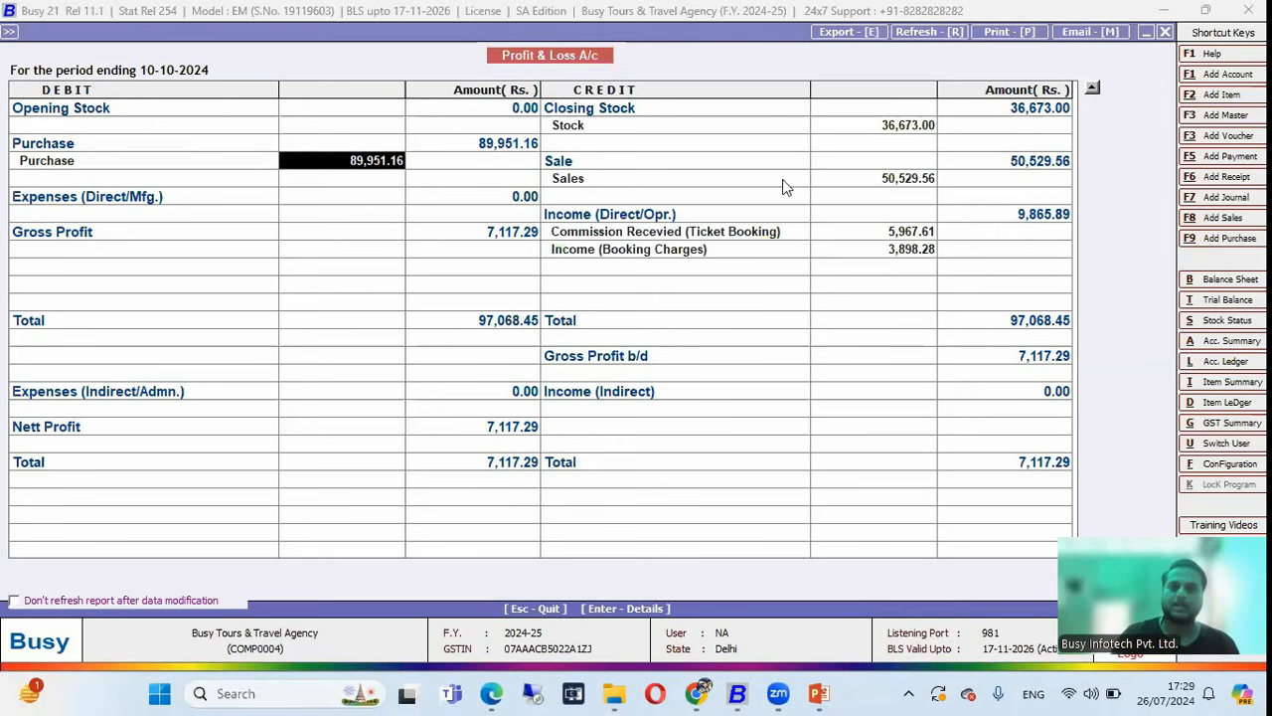
click(920, 184)
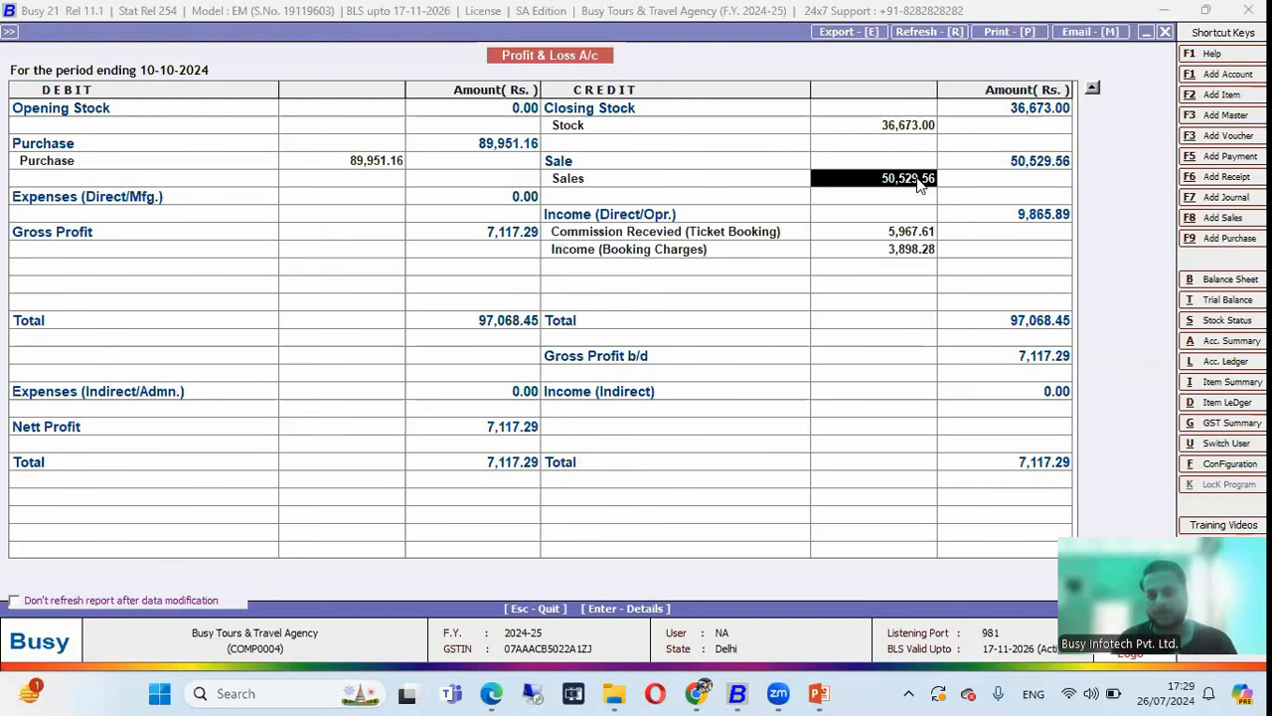
key(Escape)
key(Escape)
key(Escape)
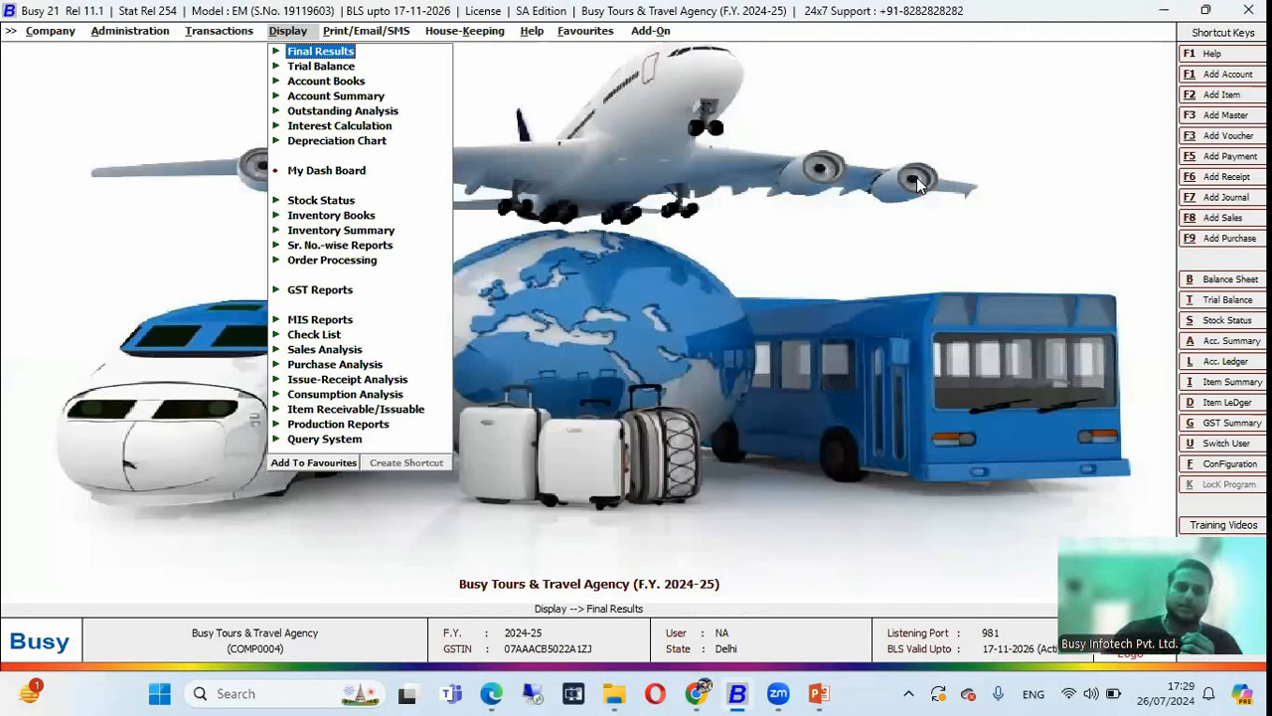
Close the Busy Tours & Travel Agency company.
key(Left)
key(Left)
key(Left)
key(Left)
key(Right)
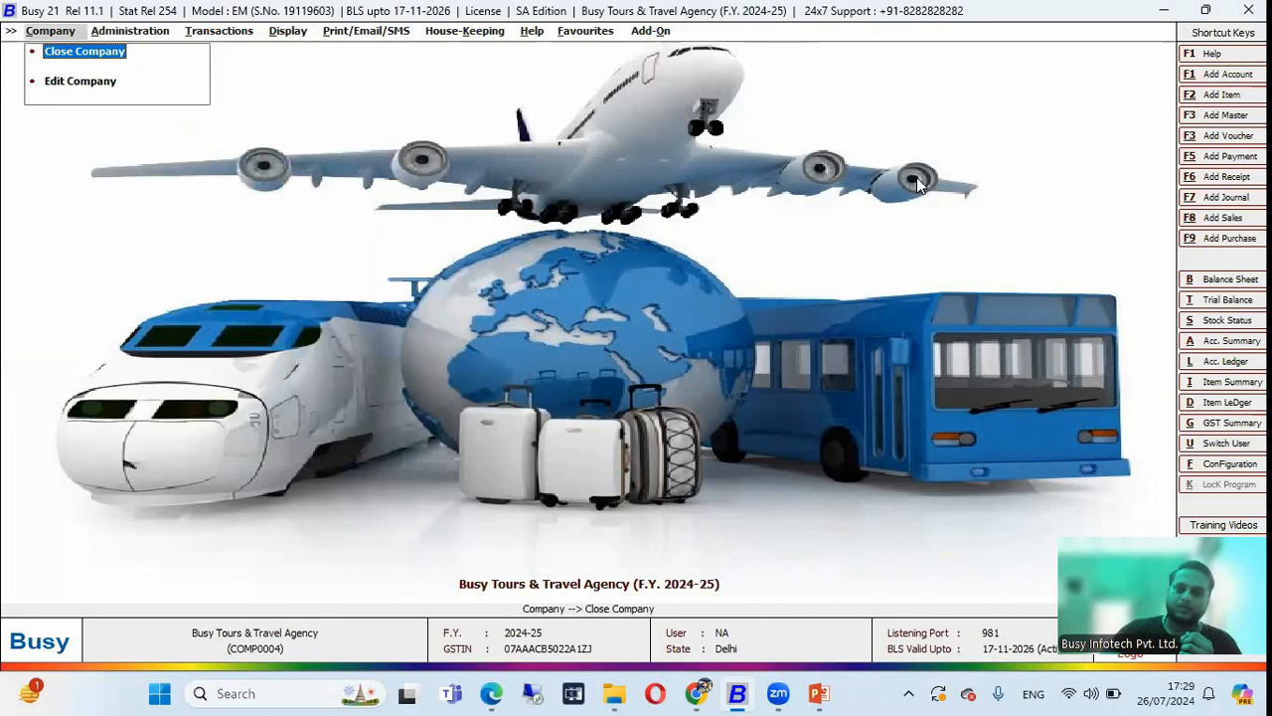
key(Return)
Open the BUSY Cab & Bus Service company and bring up its Transactions menu.
key(Down)
key(Up)
key(Return)
key(Down)
key(Up)
key(Return)
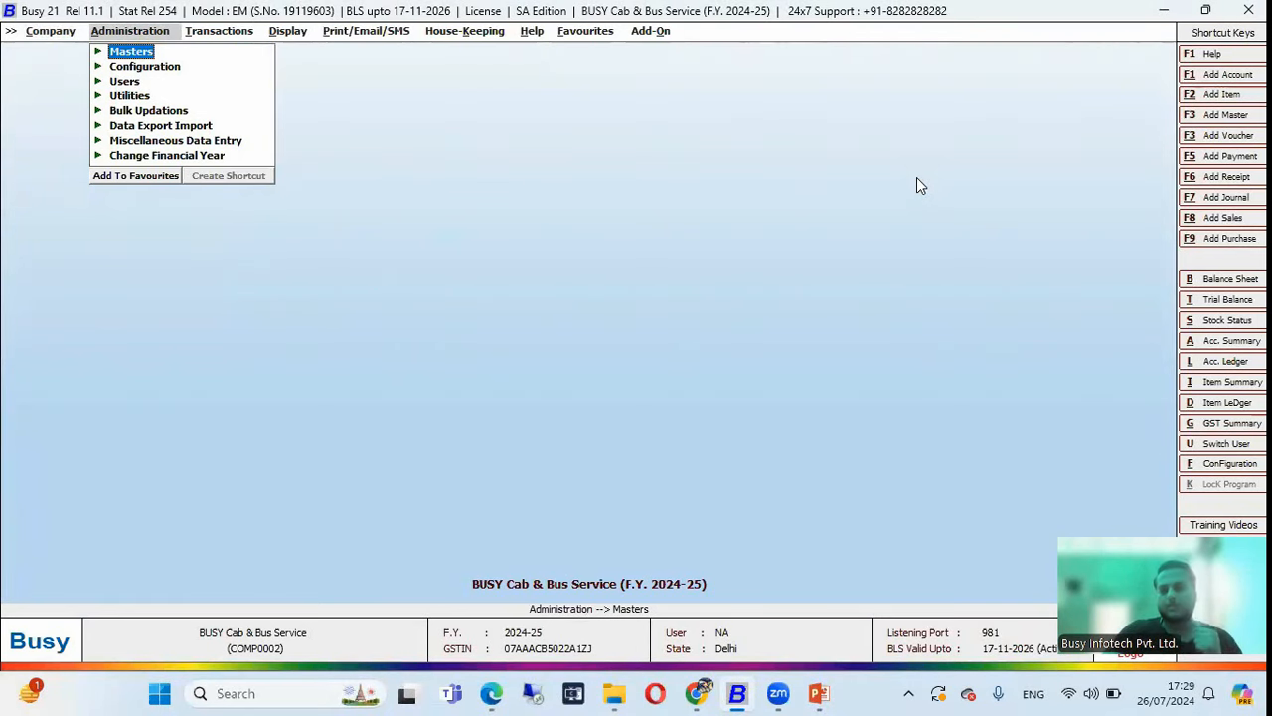
key(Right)
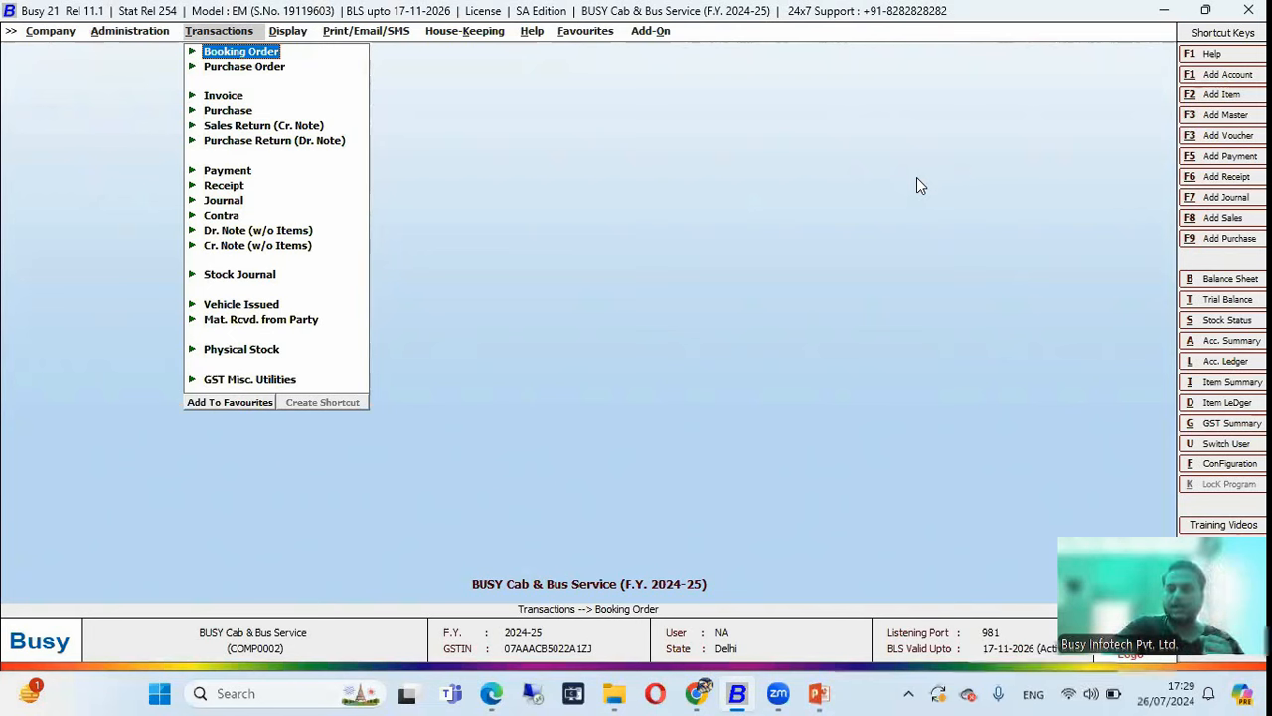
Add booking order BO-04 dated 01-07-2024 with Customer as the party.
key(Return)
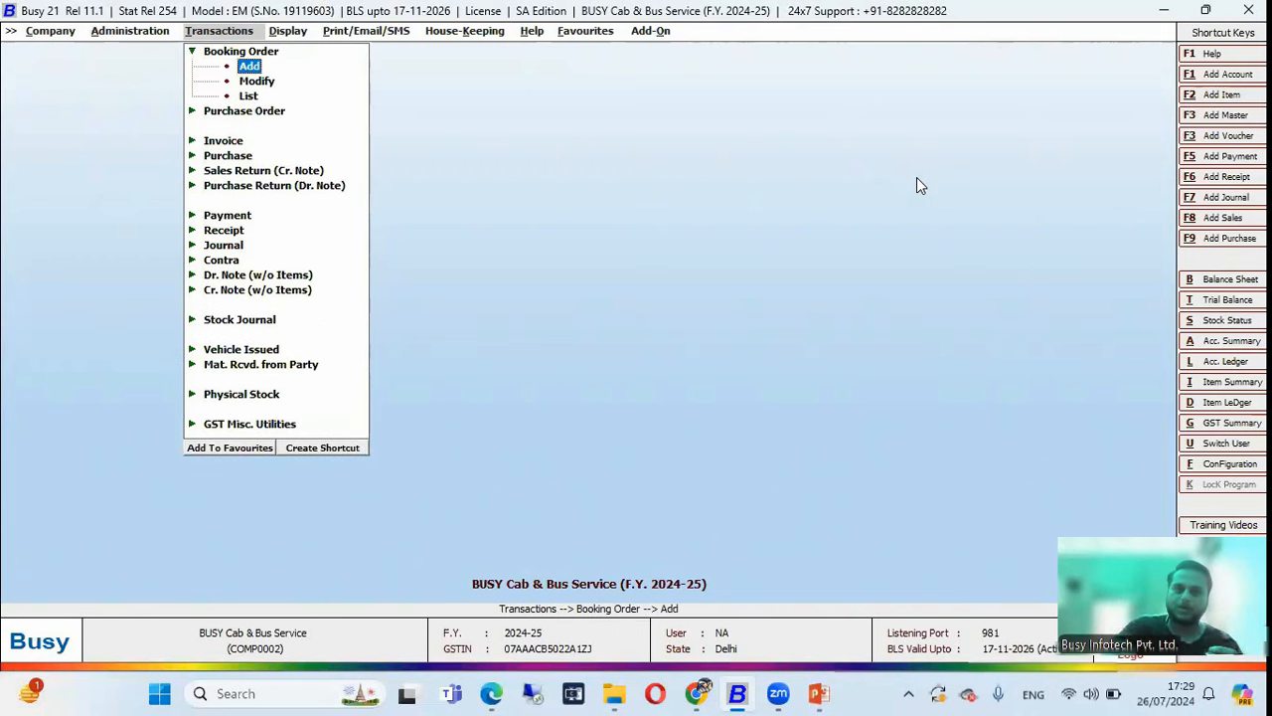
key(Return)
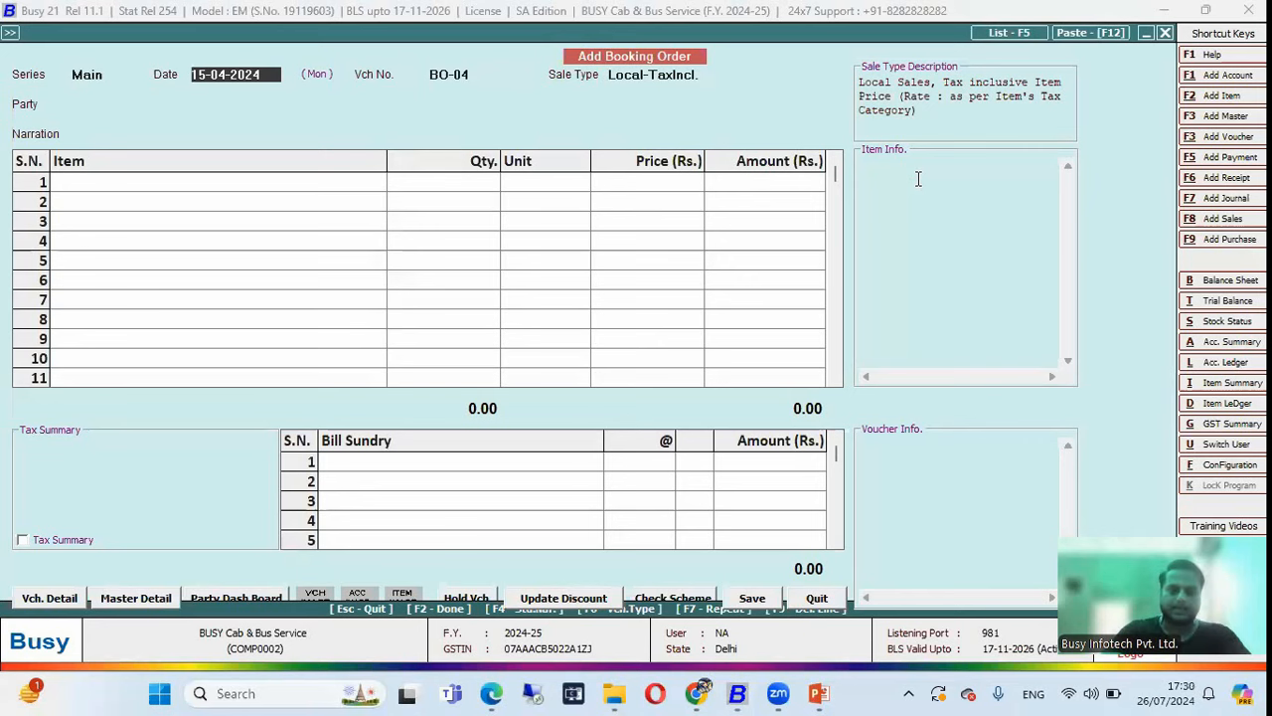
text(1)
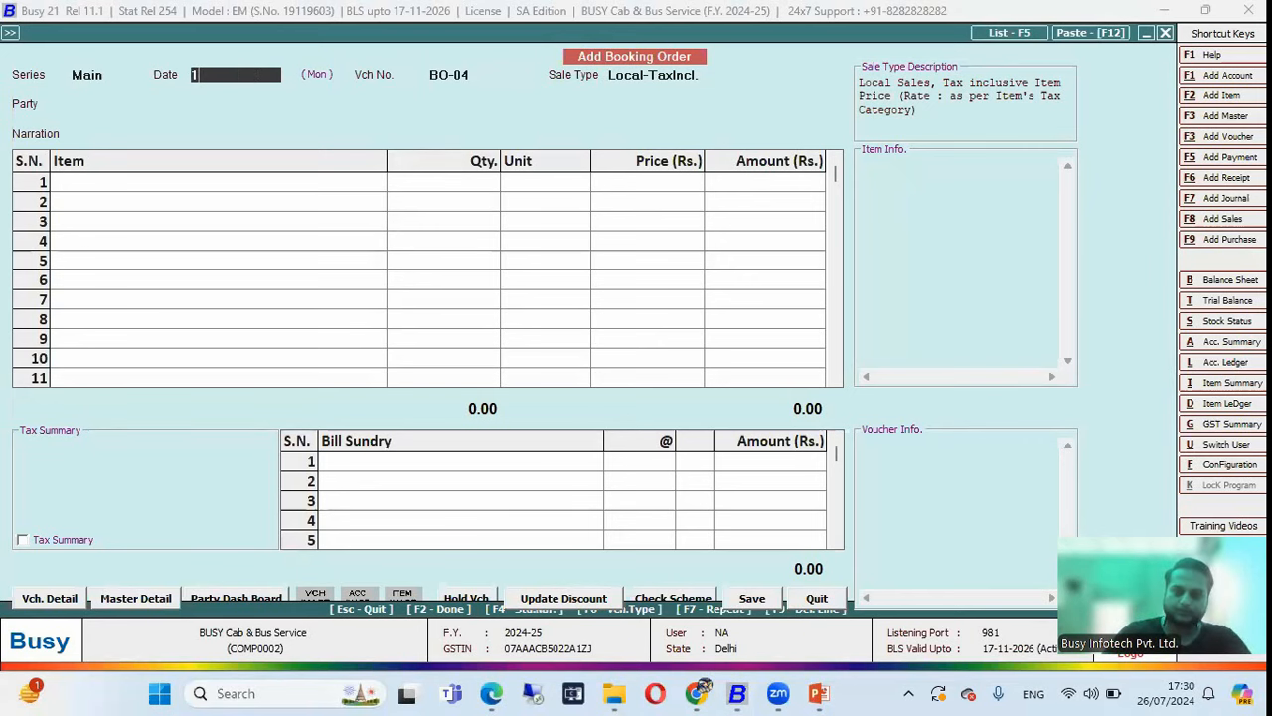
key(Return)
key(Down)
key(Return)
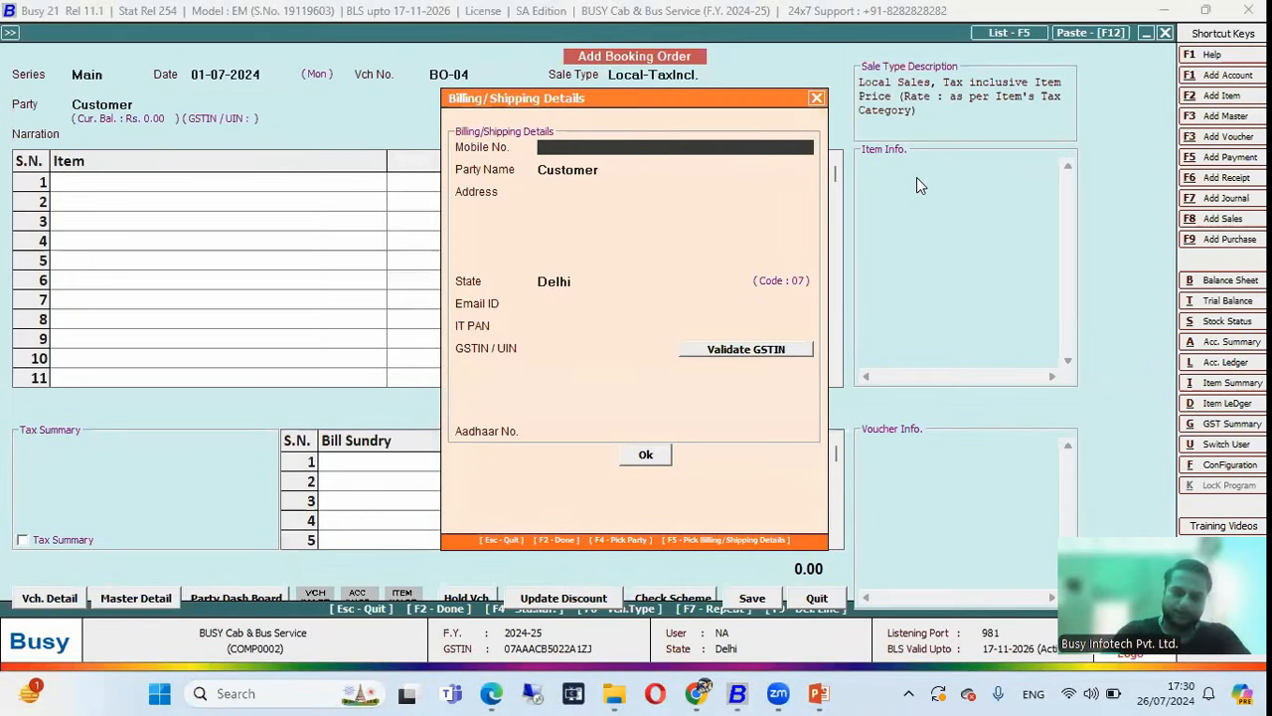
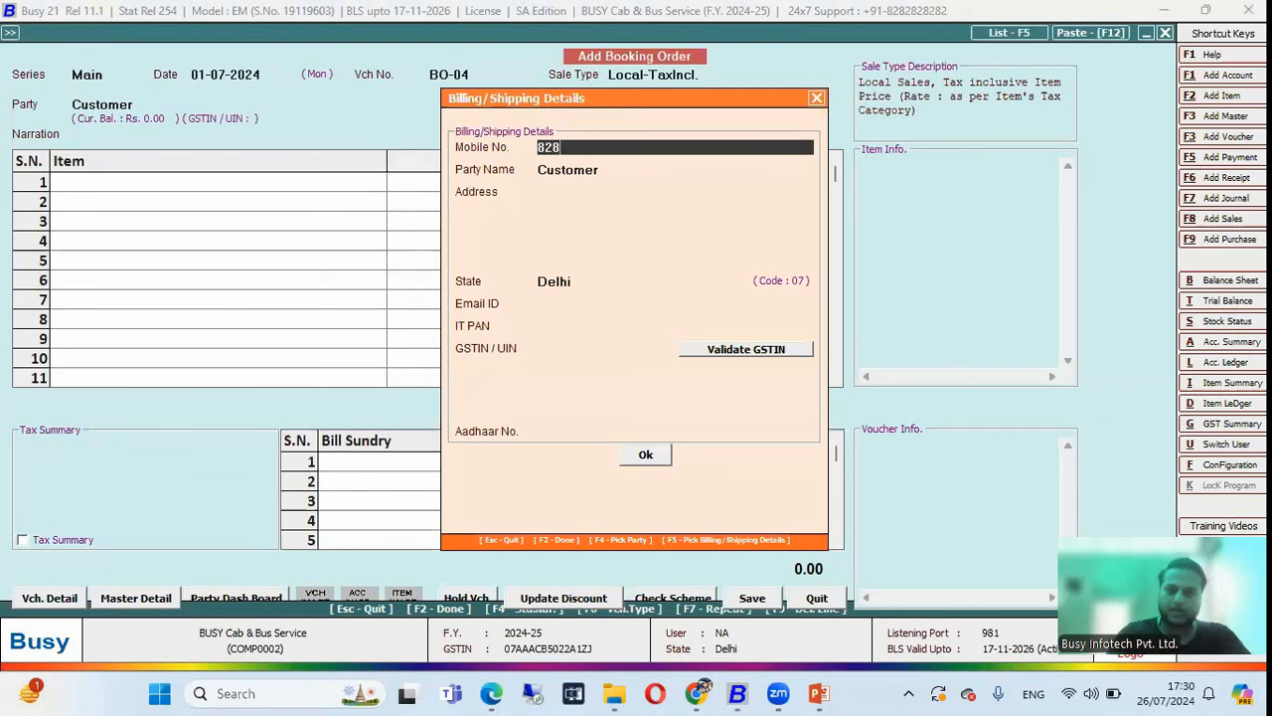
Fill in the customer's mobile number, name and Delhi address in billing details and confirm.
key(Return)
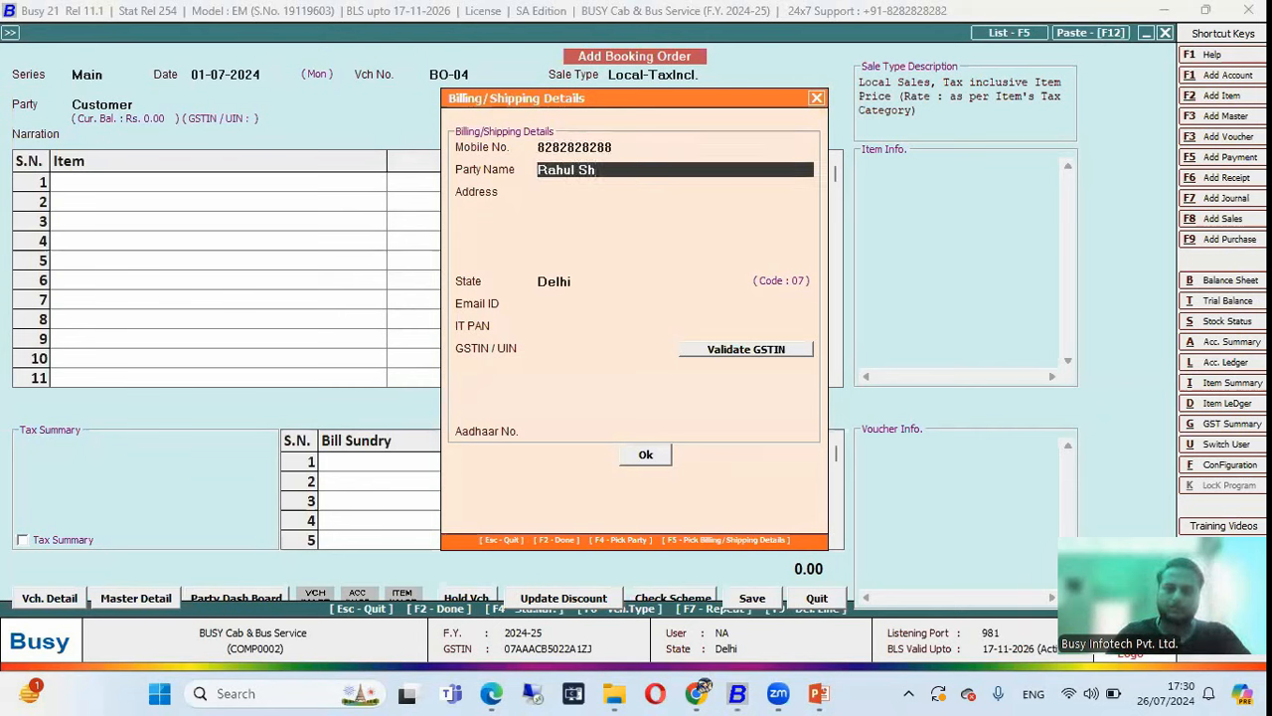
key(Return)
text(Delhi)
key(Return)
key(Return)
key(Return)
key(Return)
key(Return)
key(Return)
key(Return)
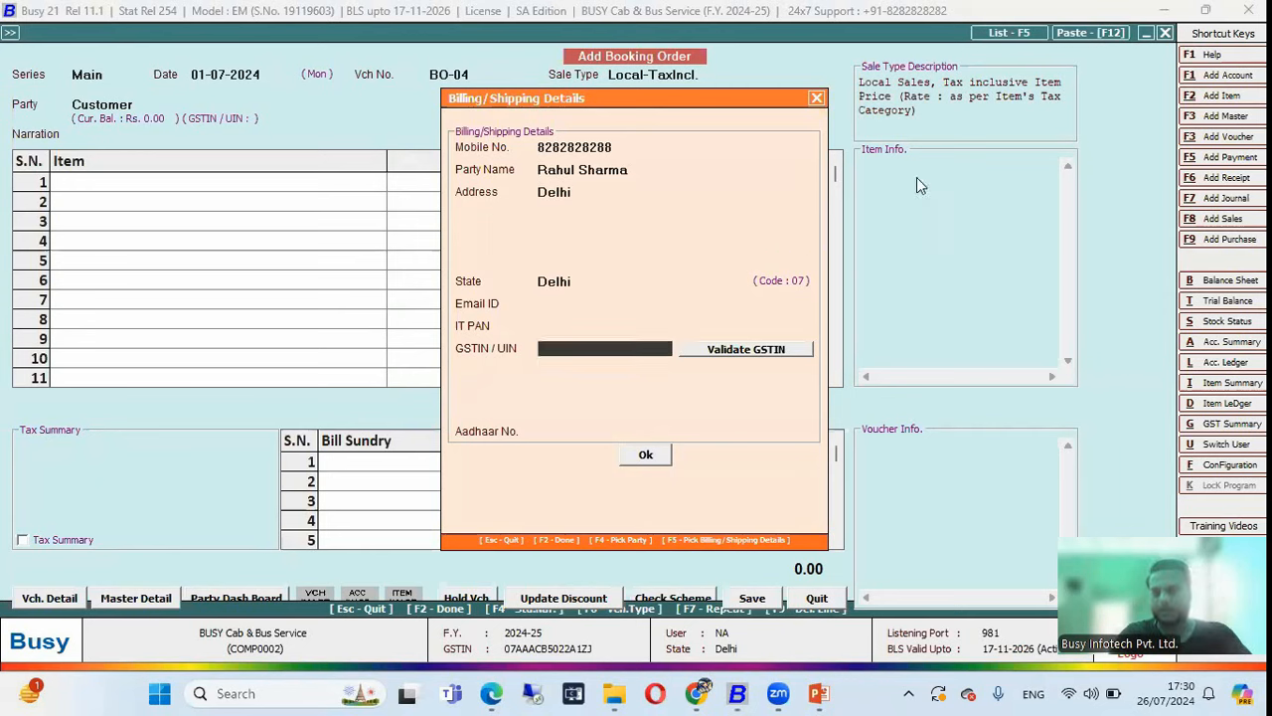
key(Return)
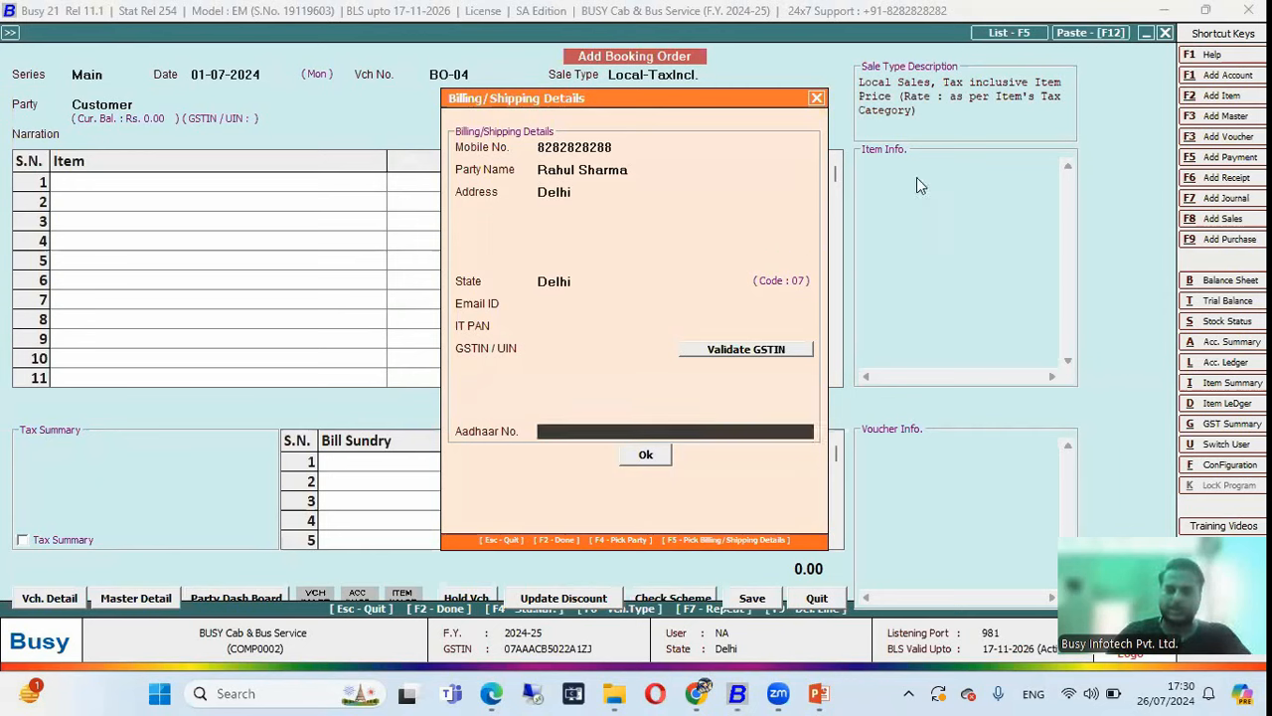
key(Return)
key(Return)
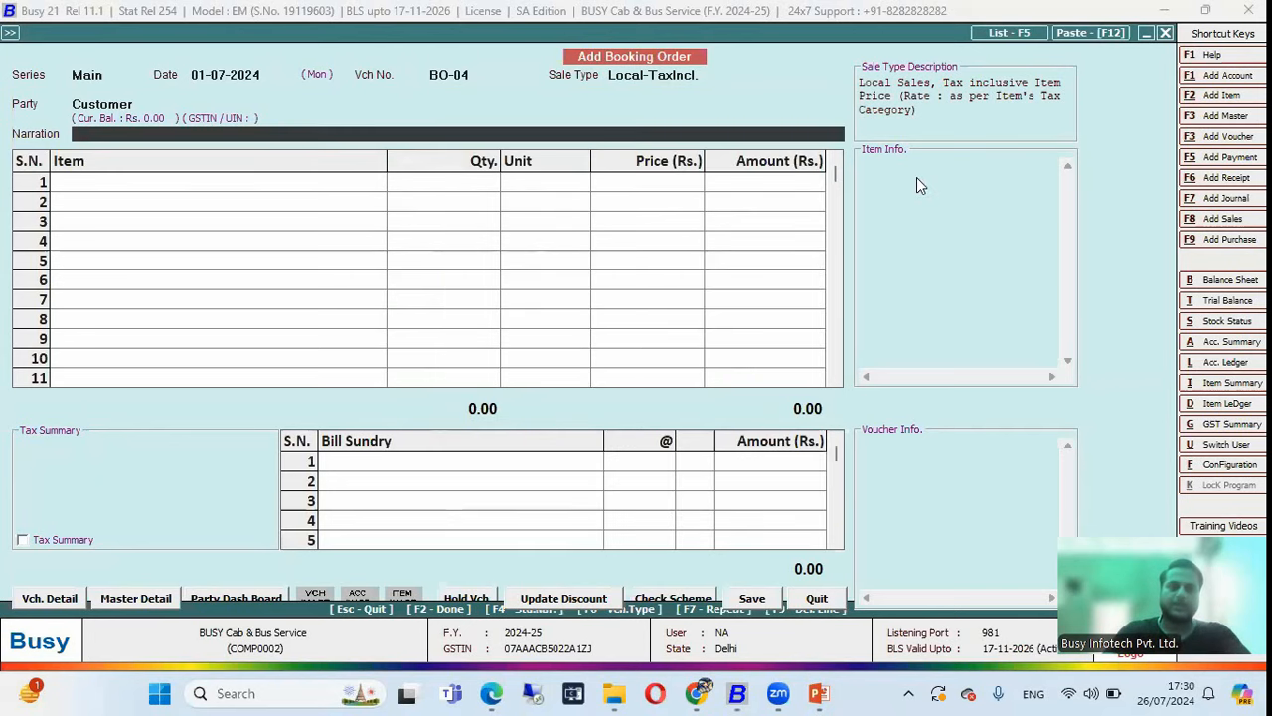
key(Return)
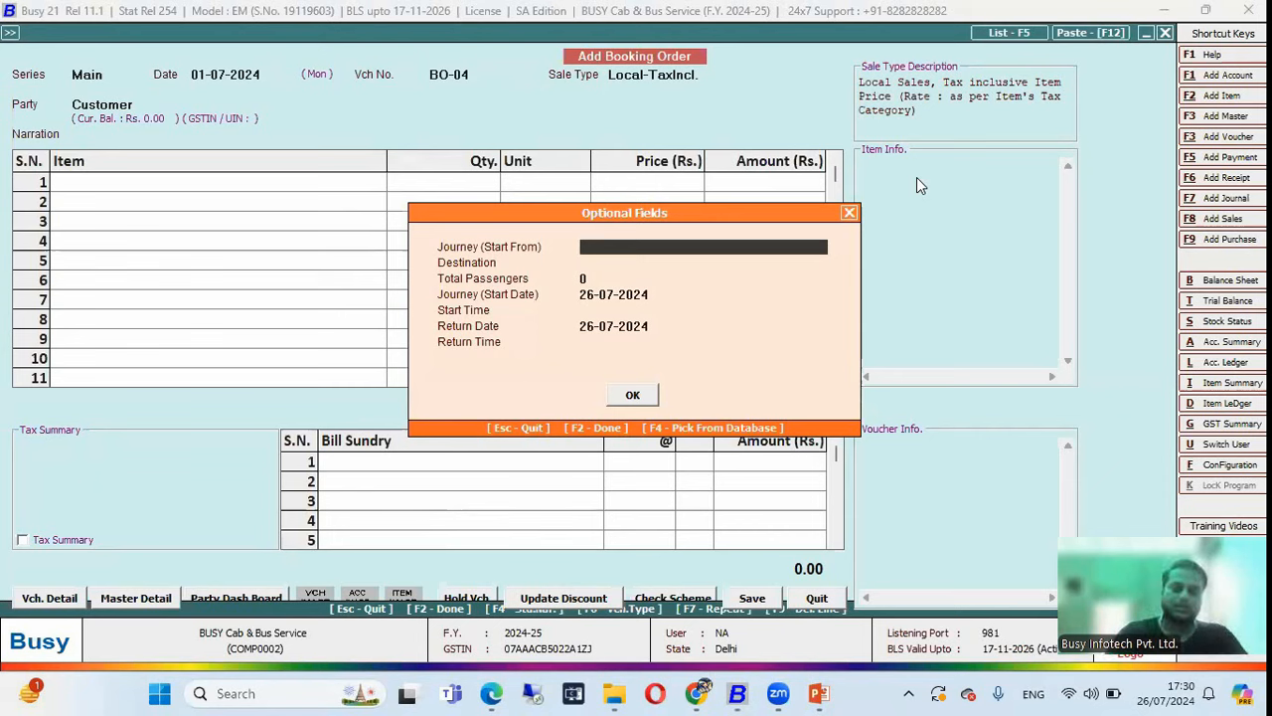
Enter the trip route from Dwarka Sec 4 - Delhi to Jaipur.
text(Dwarka Sec 4 - Delhi)
key(Return)
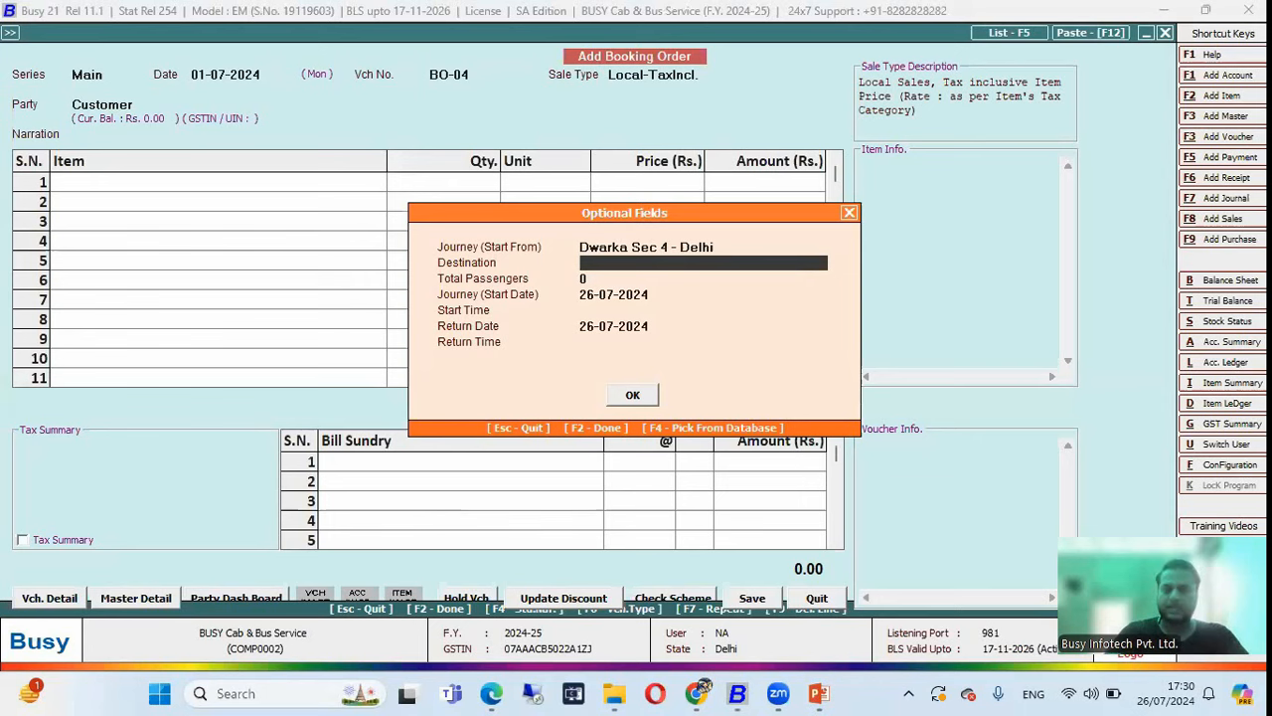
text(Jaipur)
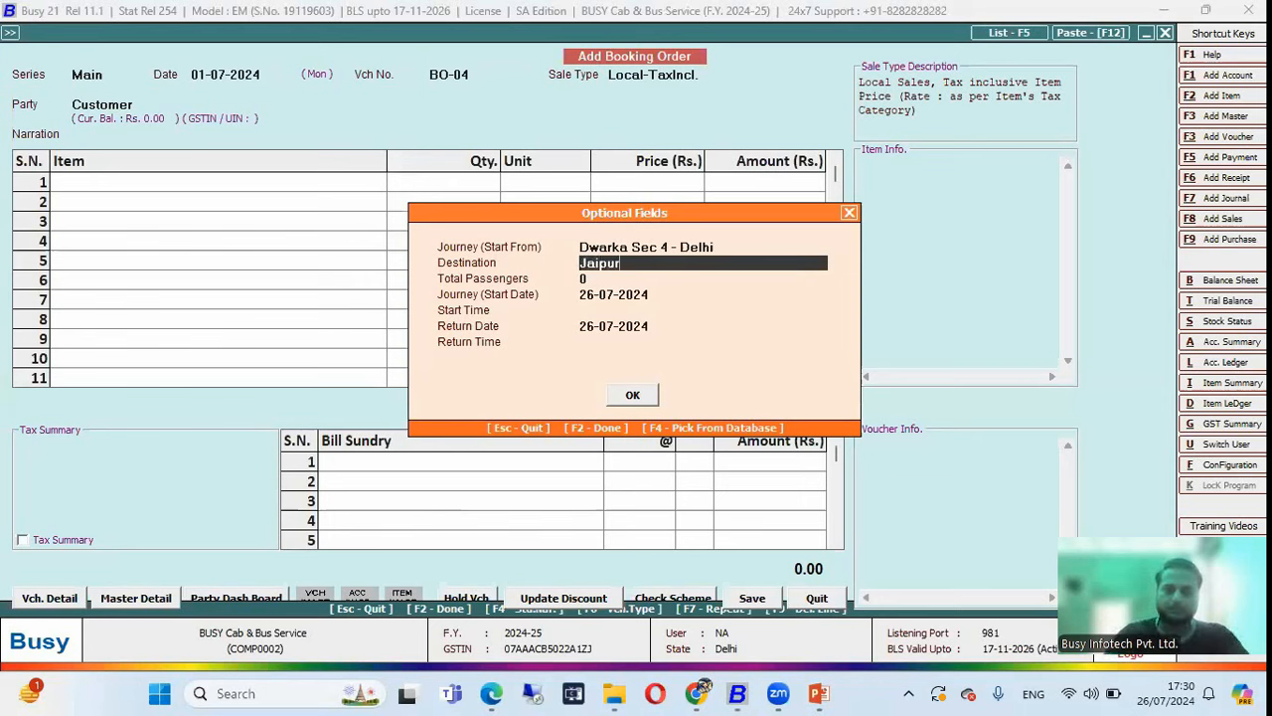
key(Return)
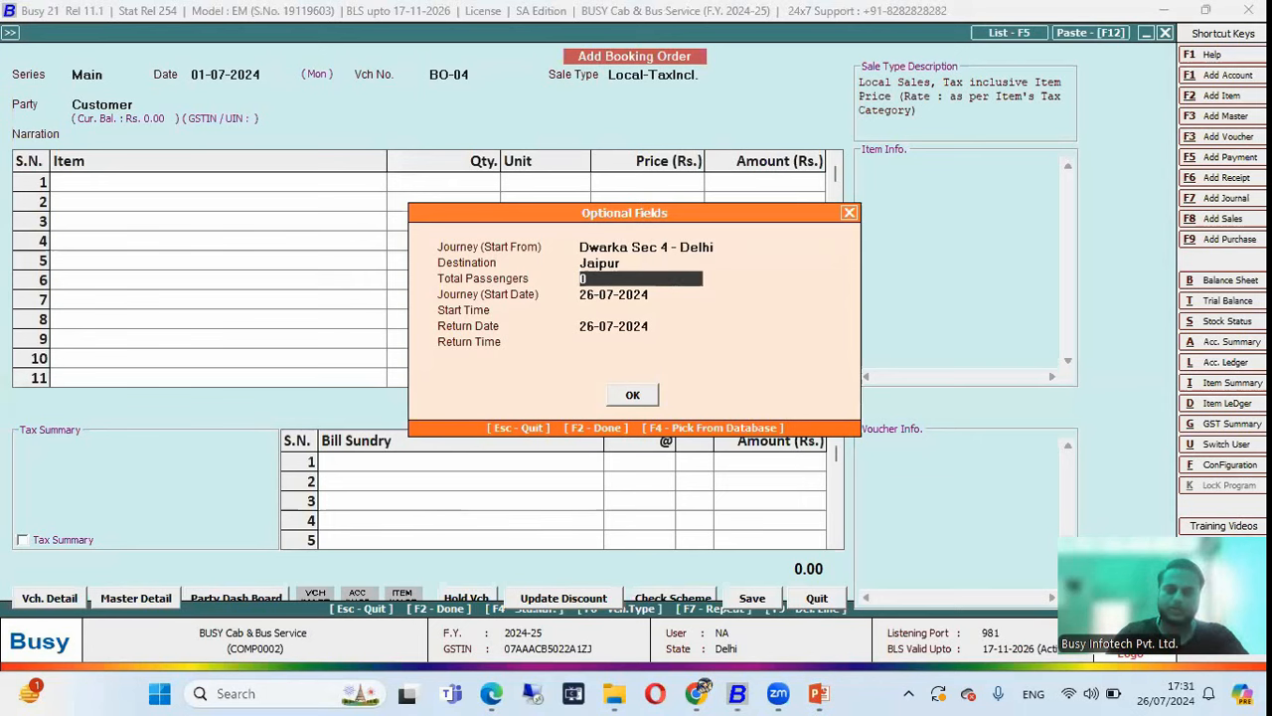
Enter 32 passengers, departure 10-07-2024 at 09:00 AM, and return 11-07-2024 at 02:00 PM.
text(32)
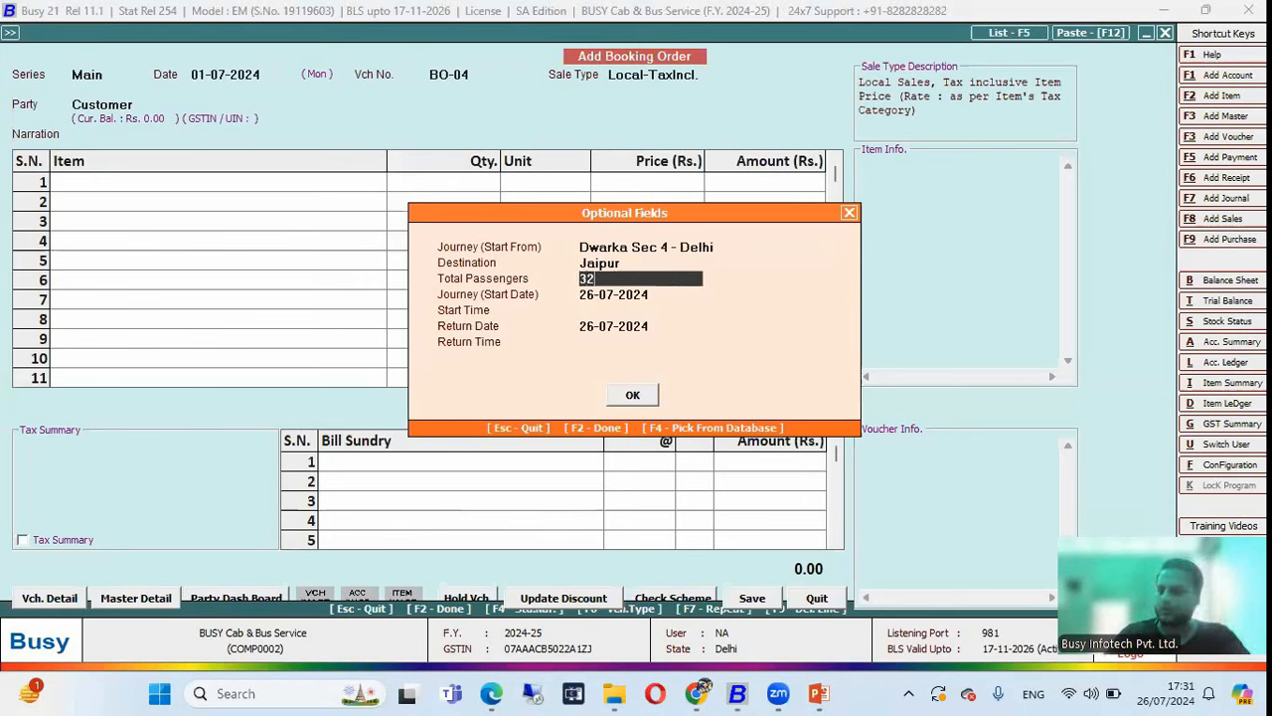
key(Return)
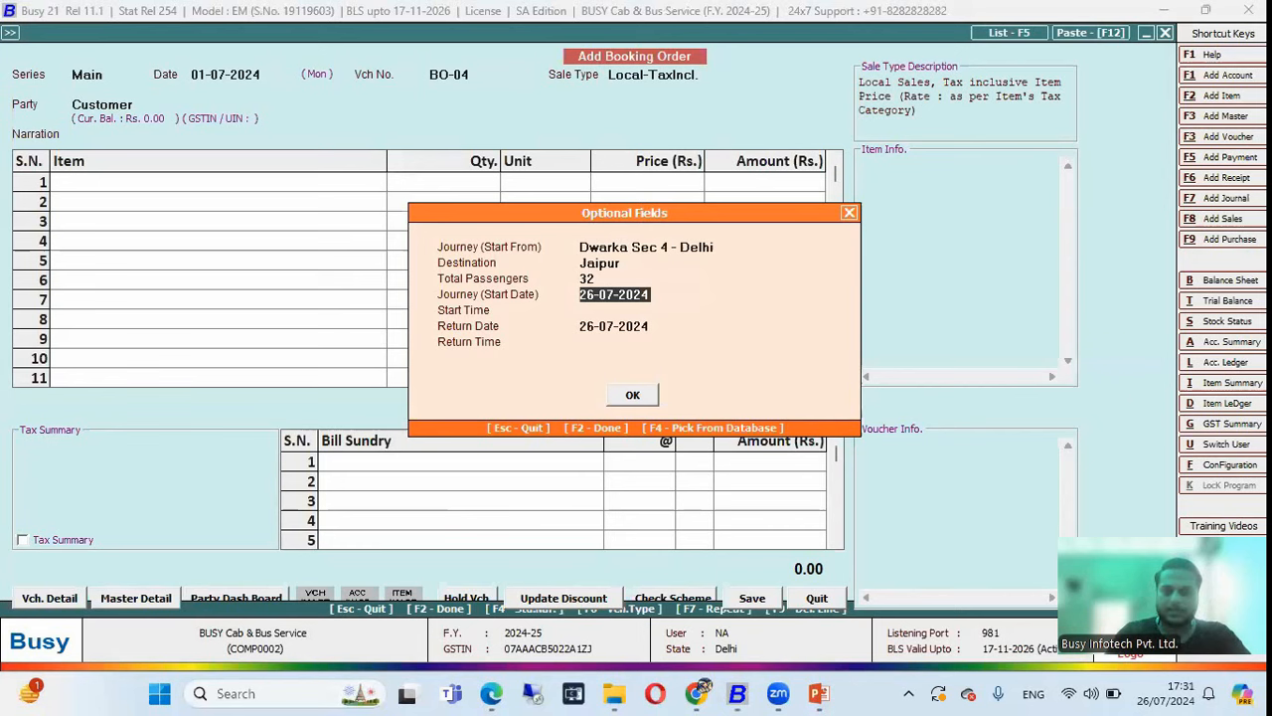
text(10/7)
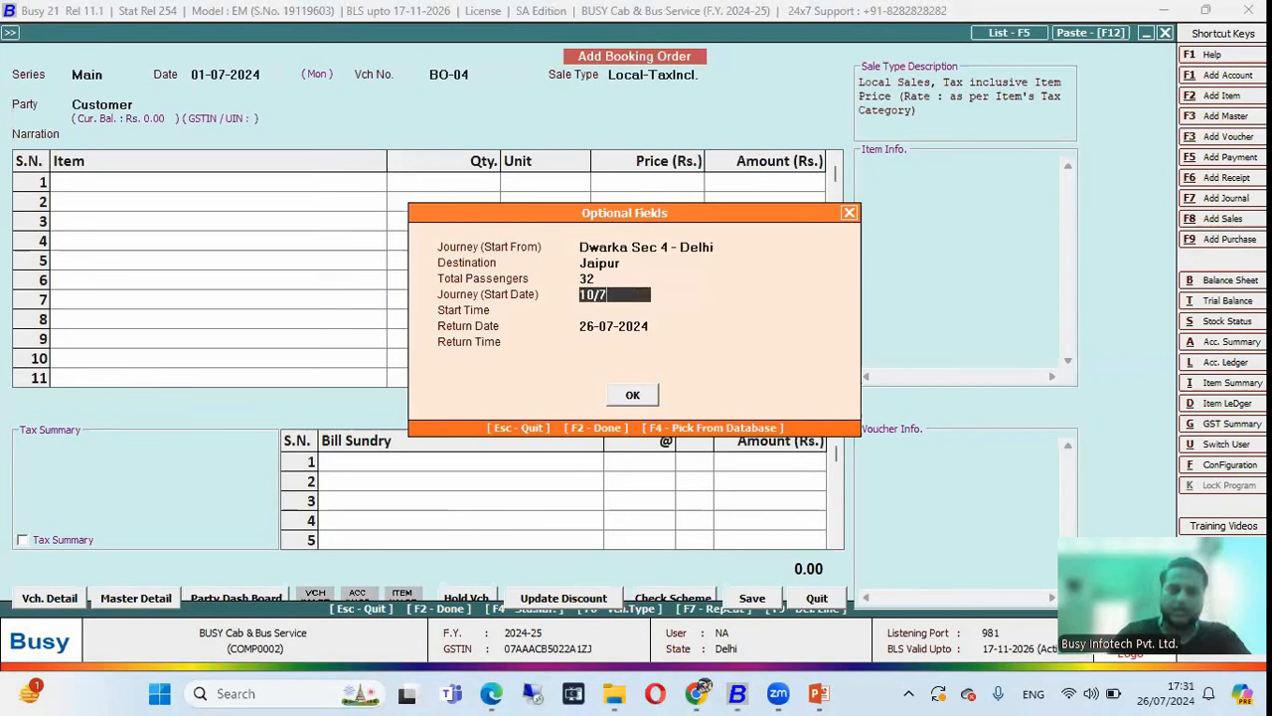
key(Return)
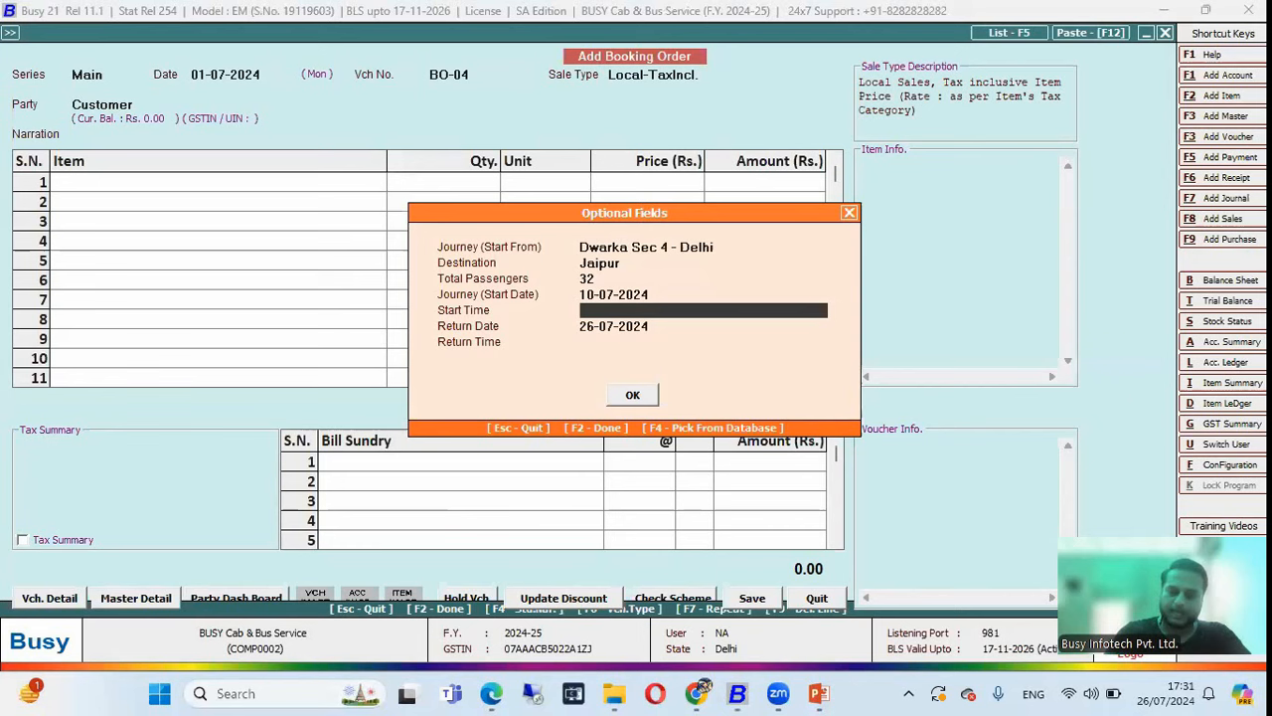
text(9)
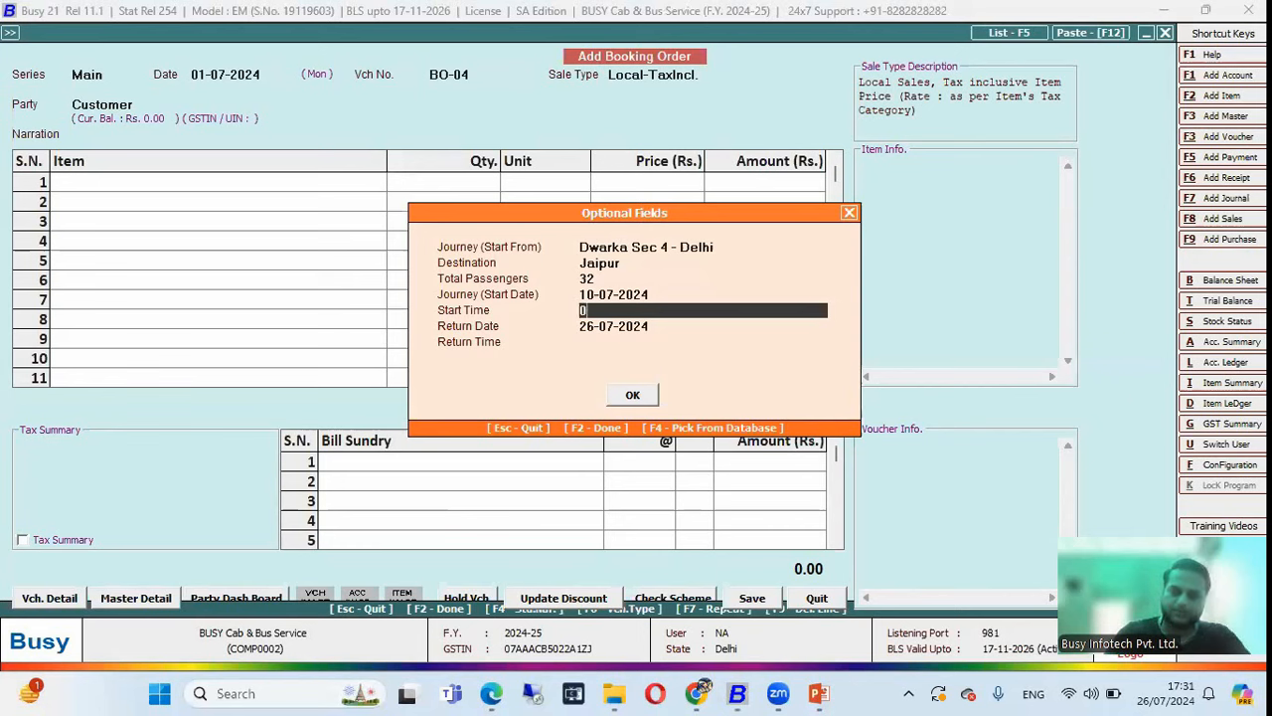
key(Return)
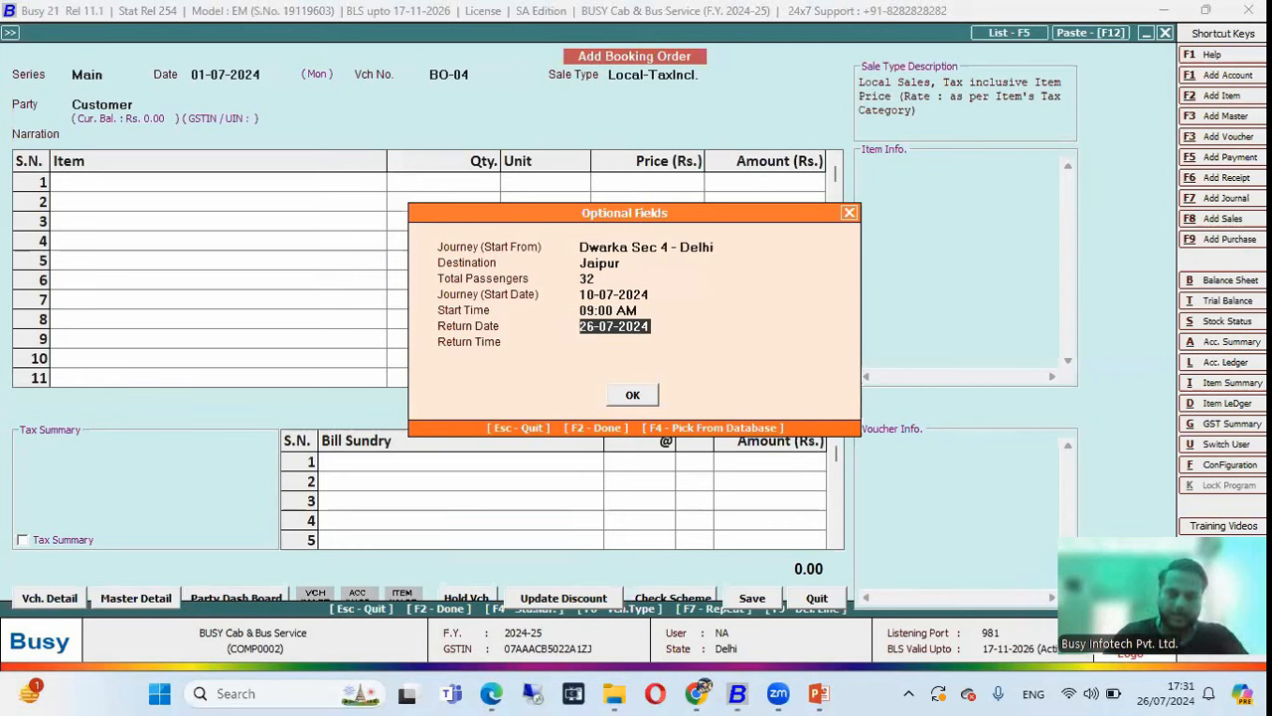
text(11)
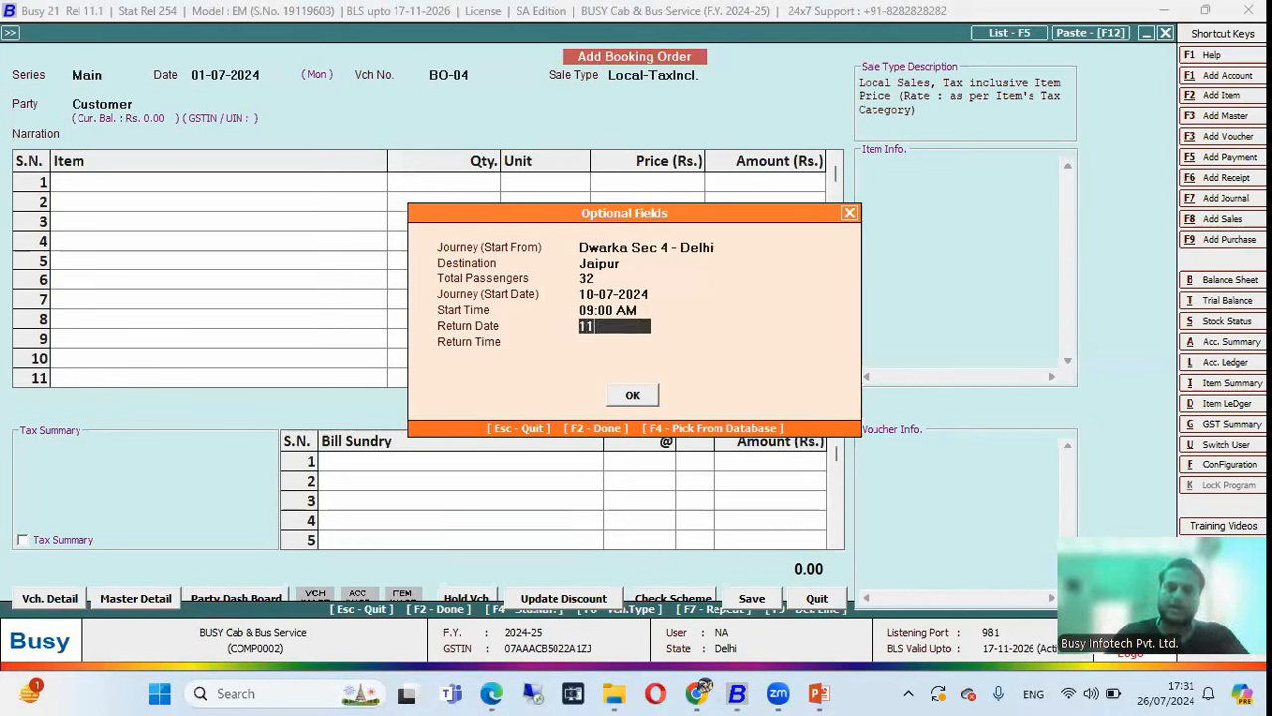
text(/7)
key(Return)
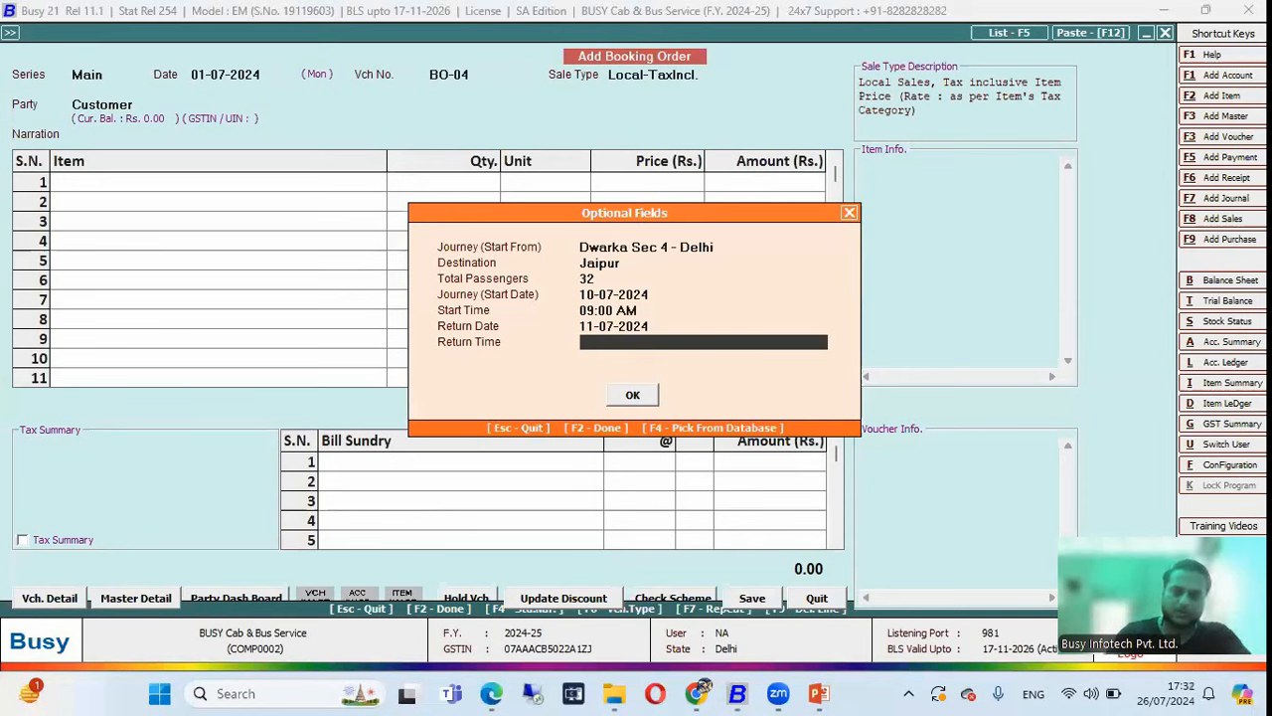
text(02:00)
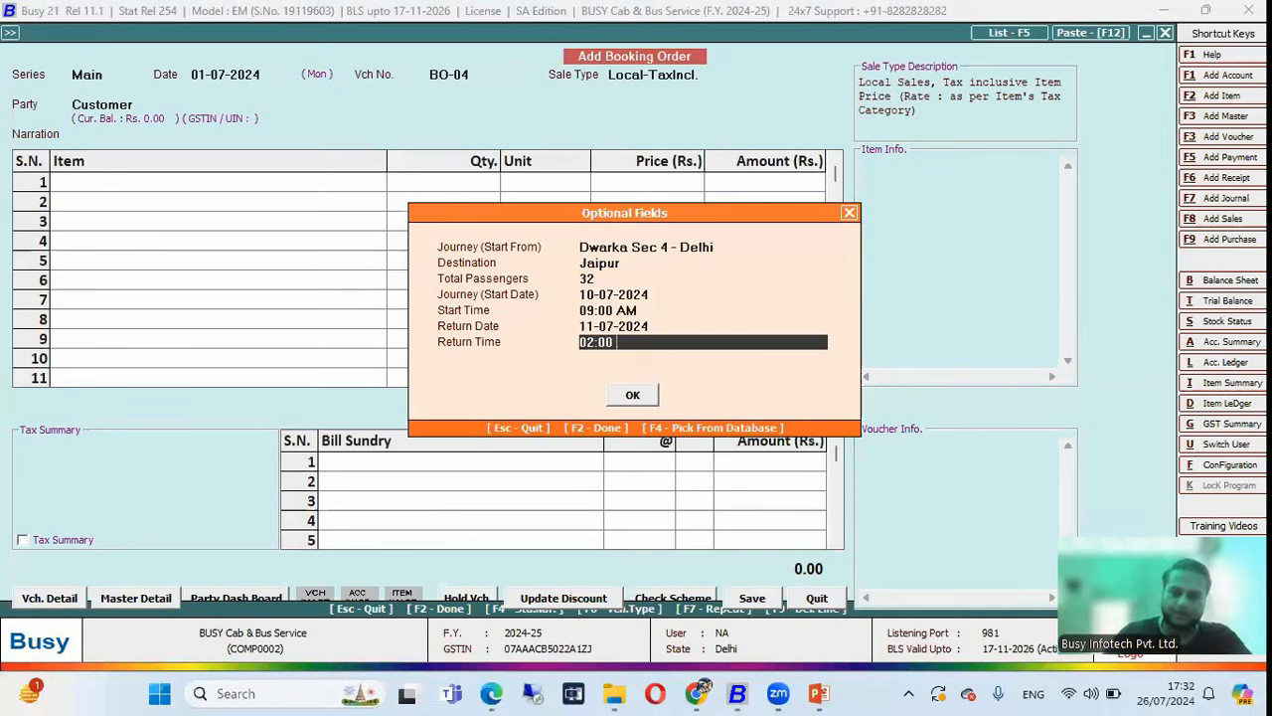
key(Return)
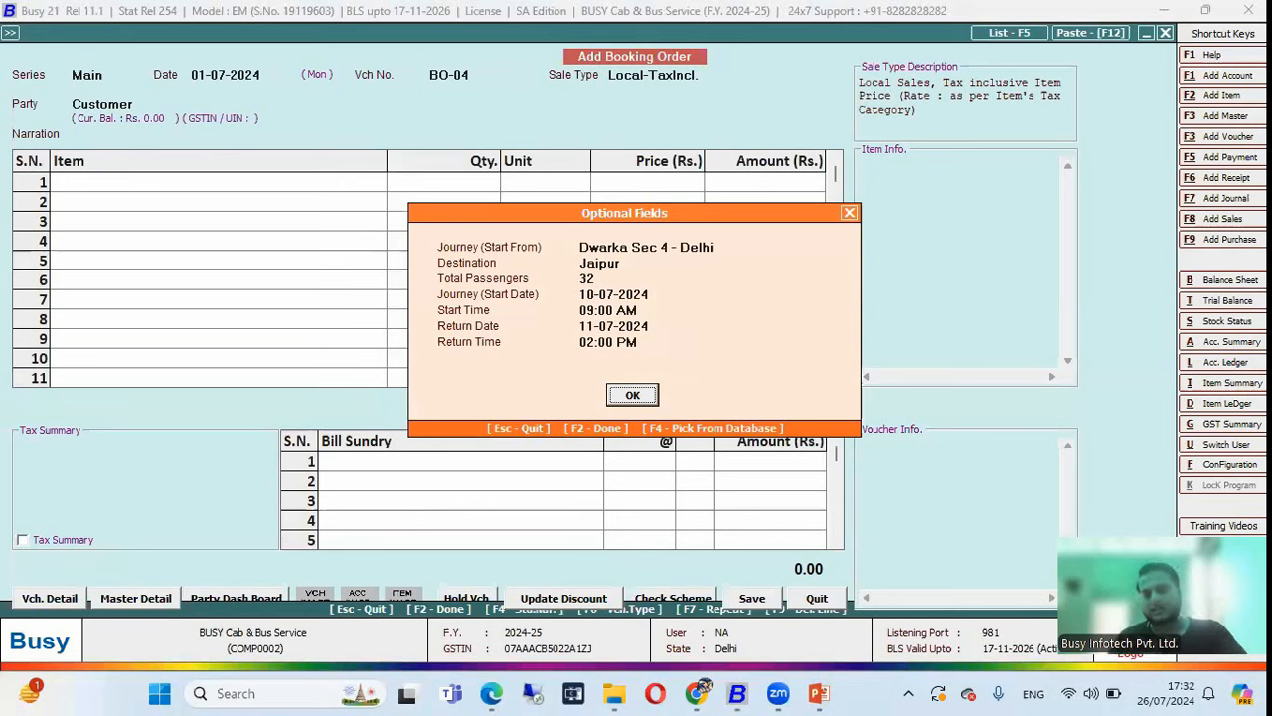
Accept the journey details and pick Bus - Volvo AC (DL 3C BS 9088) into row 1.
key(Return)
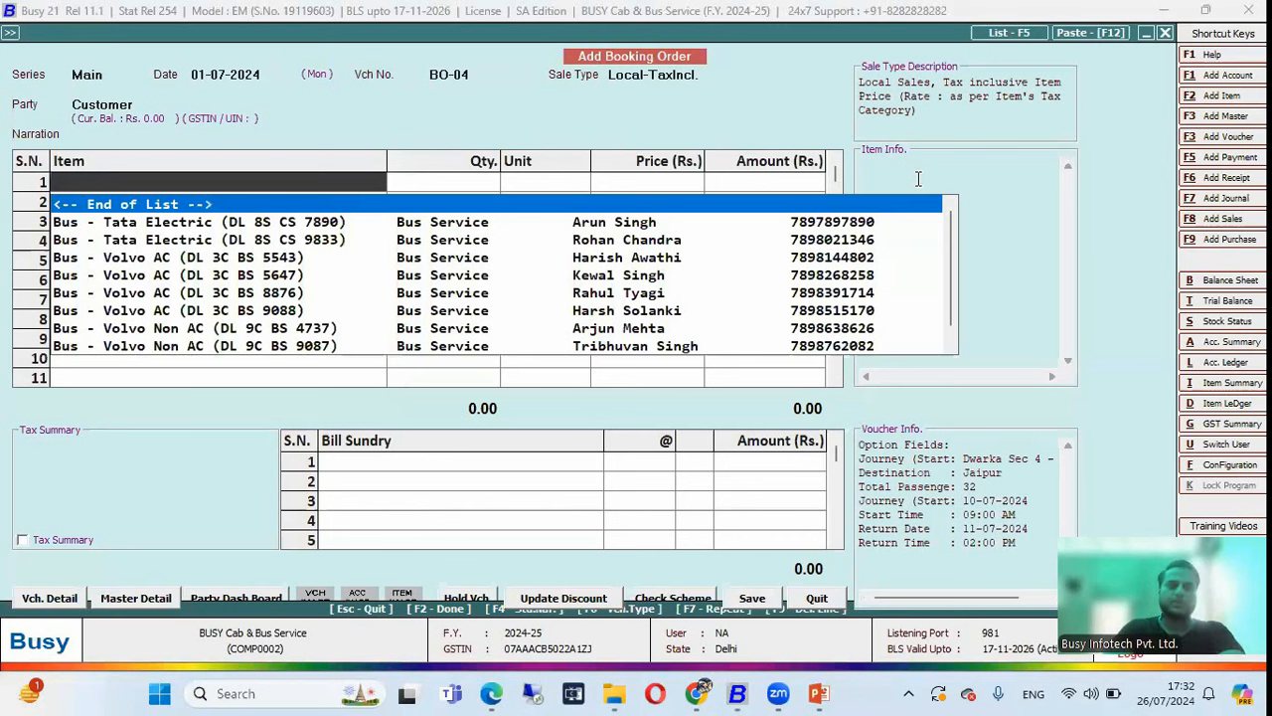
key(Down)
key(Down)
key(Down)
key(Down)
key(Down)
key(Down)
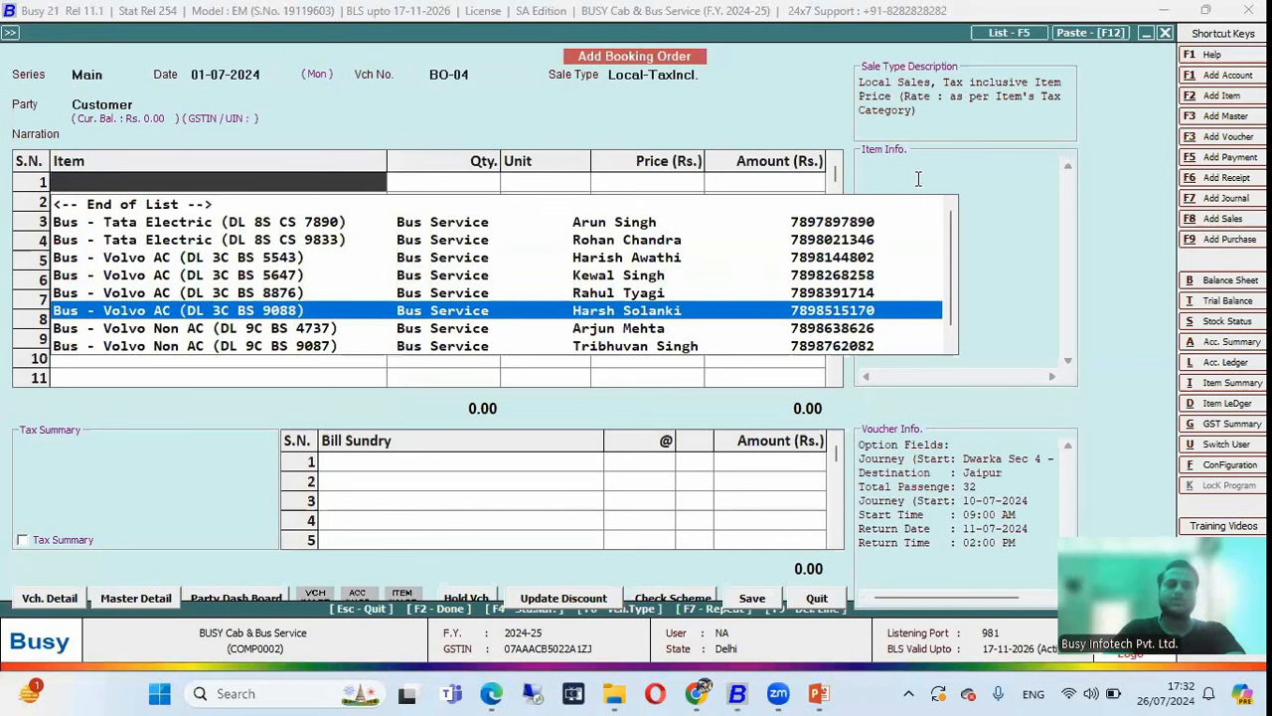
key(Down)
key(Down)
key(Down)
key(Down)
key(Down)
key(Up)
key(Up)
key(Up)
key(Up)
key(Down)
key(Down)
key(Down)
key(Up)
key(Up)
key(Up)
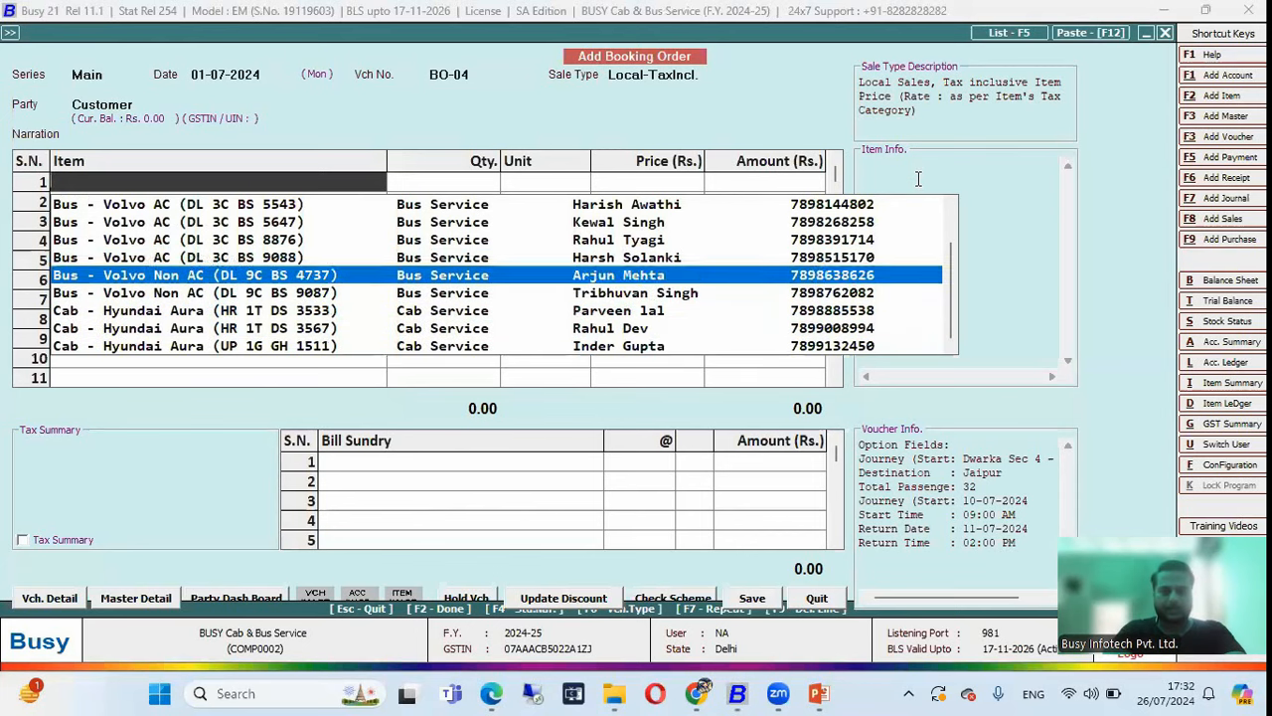
key(Up)
key(Up)
key(Up)
key(Up)
key(Up)
key(Up)
key(Up)
key(Down)
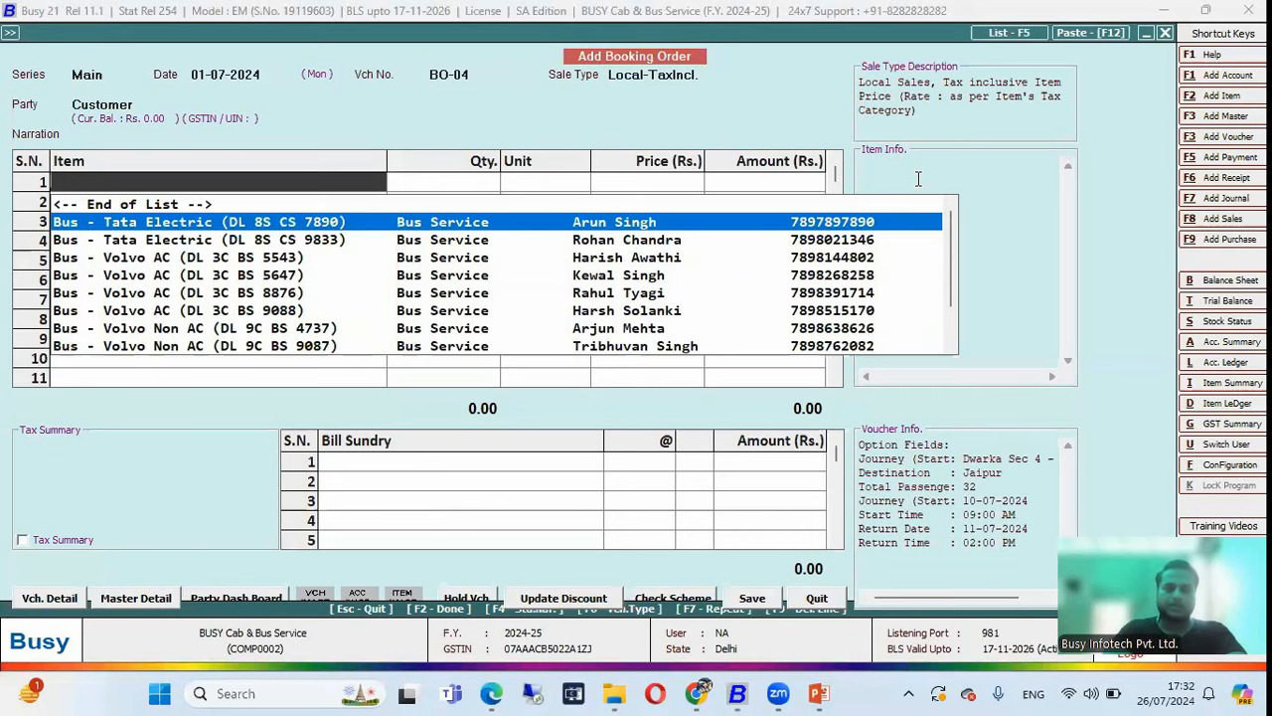
key(Down)
key(Down)
key(Down)
key(Down)
key(Down)
key(Return)
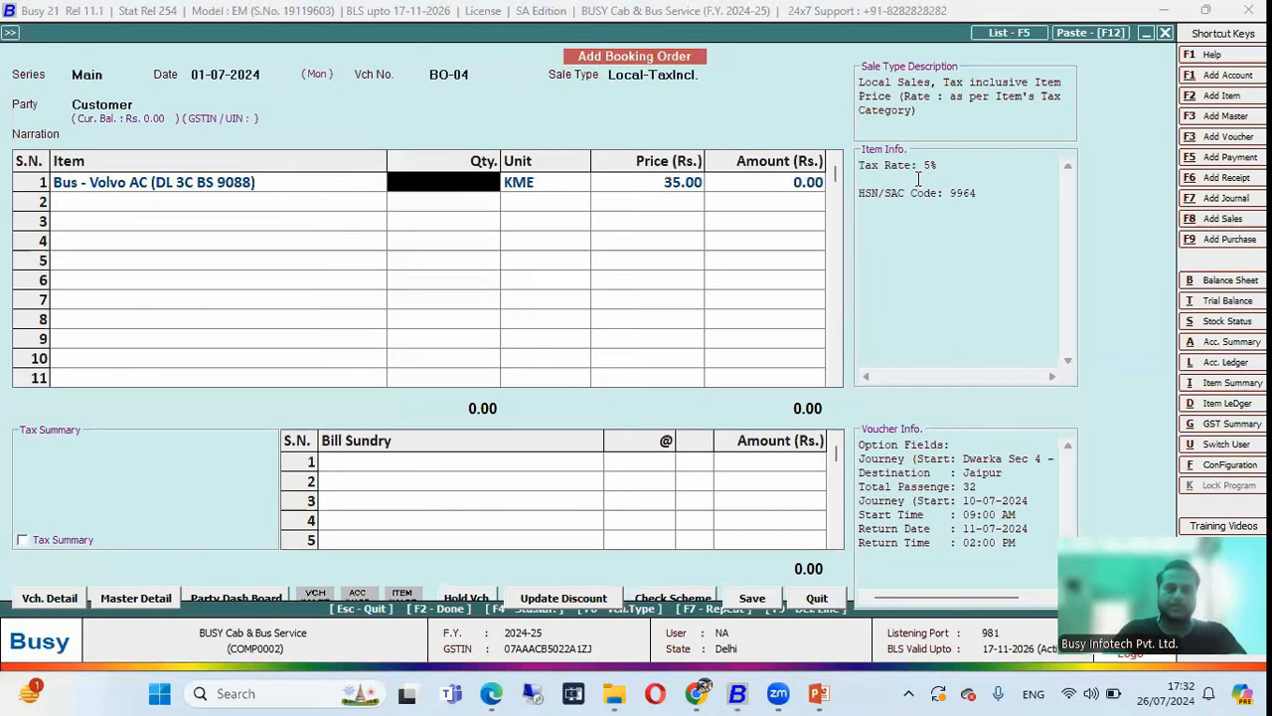
key(Escape)
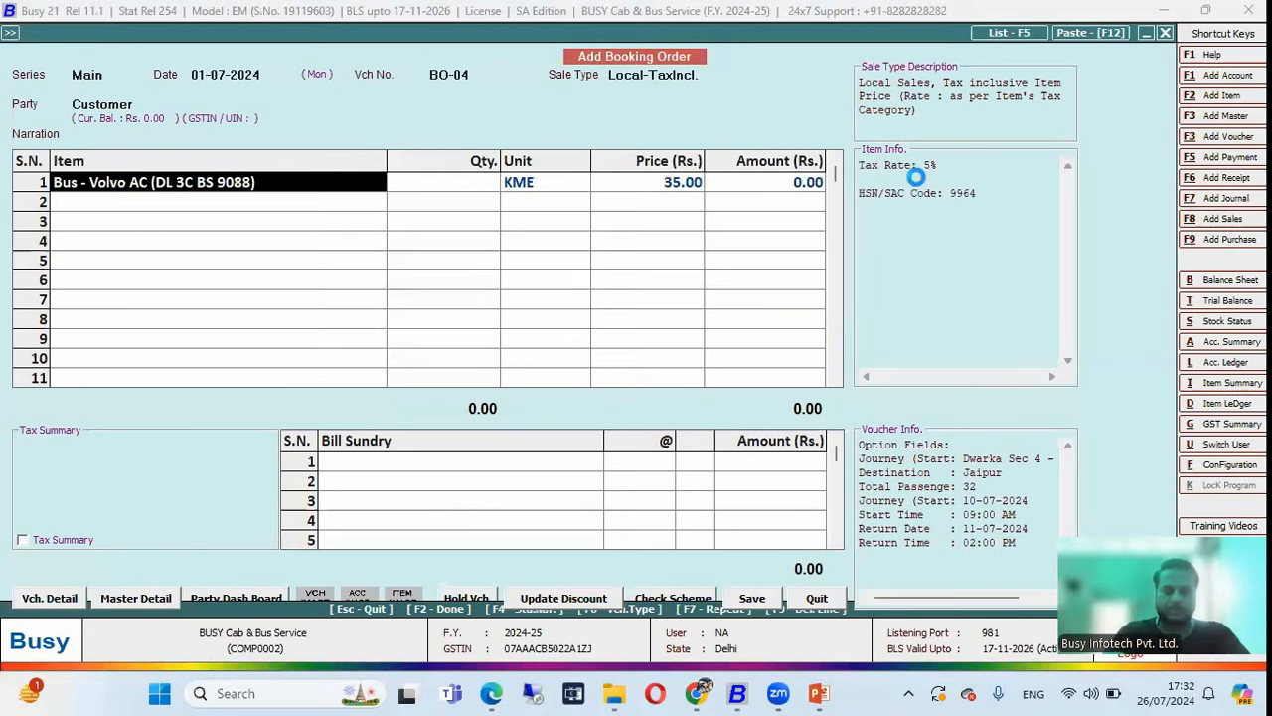
Review the Volvo AC bus master record's driver and owner details and return to the booking.
key(Return)
key(Return)
key(Return)
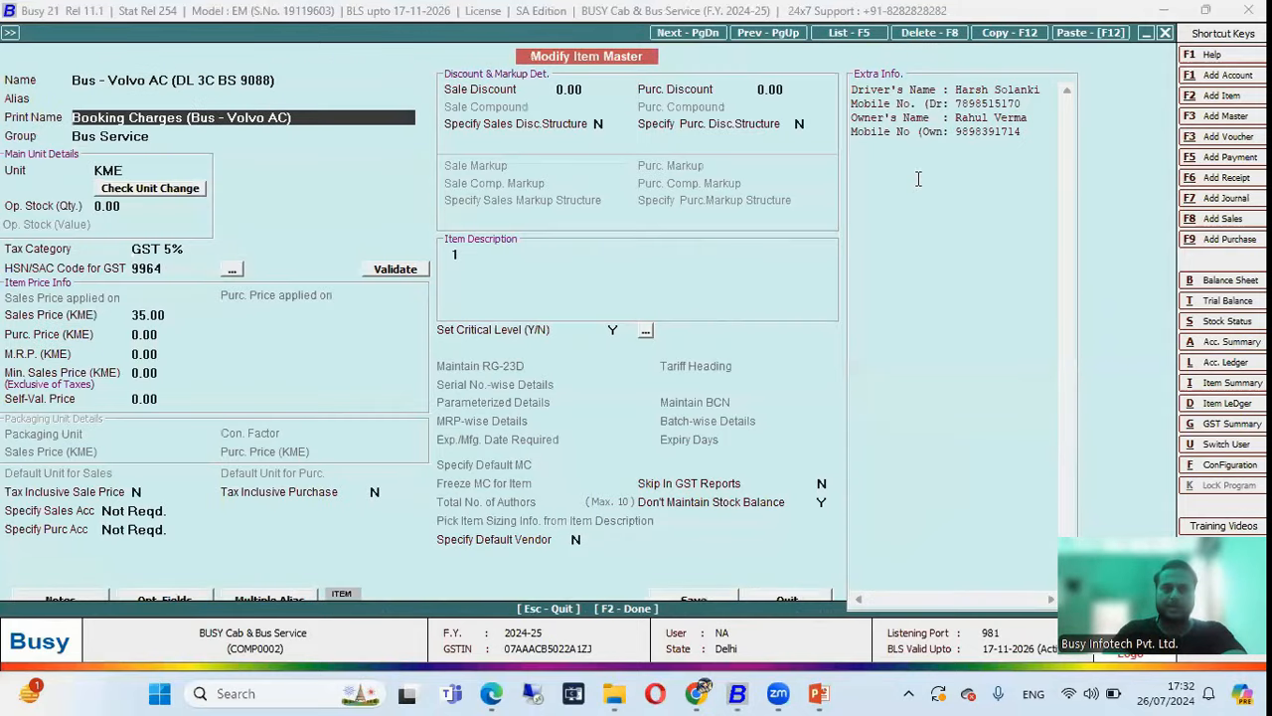
key(Up)
click(918, 179)
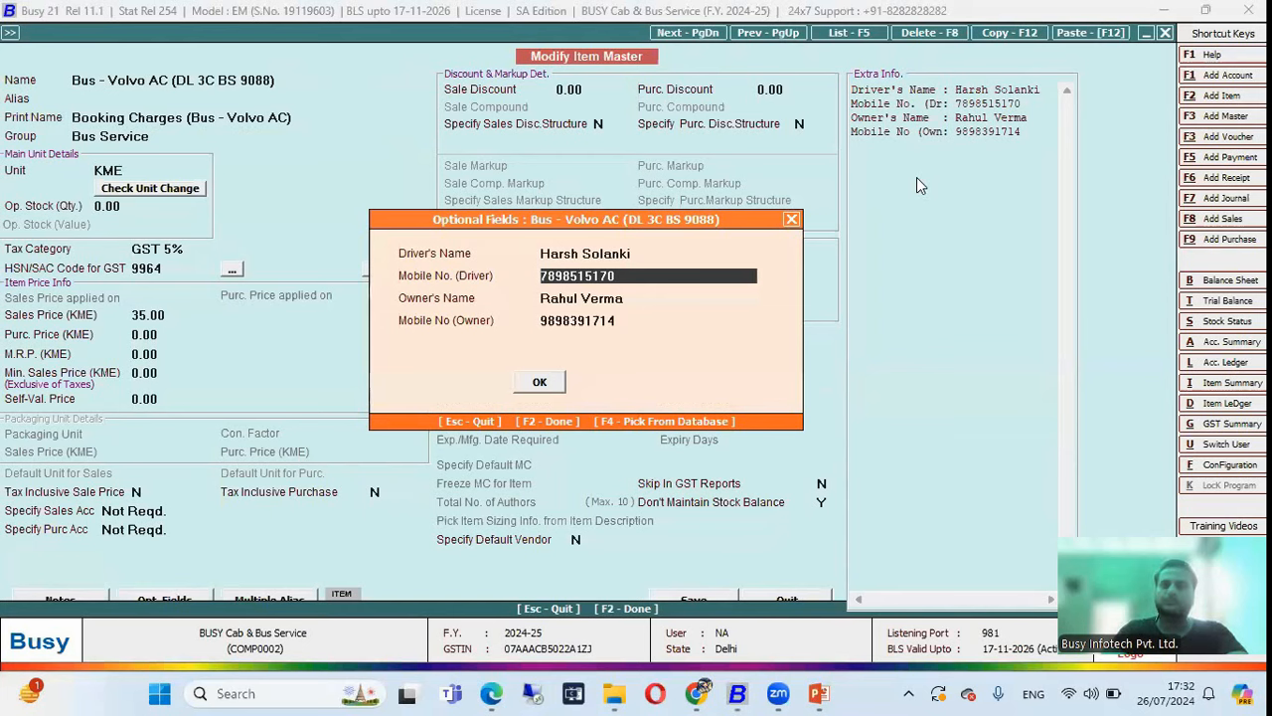
key(Return)
key(Return)
key(Return)
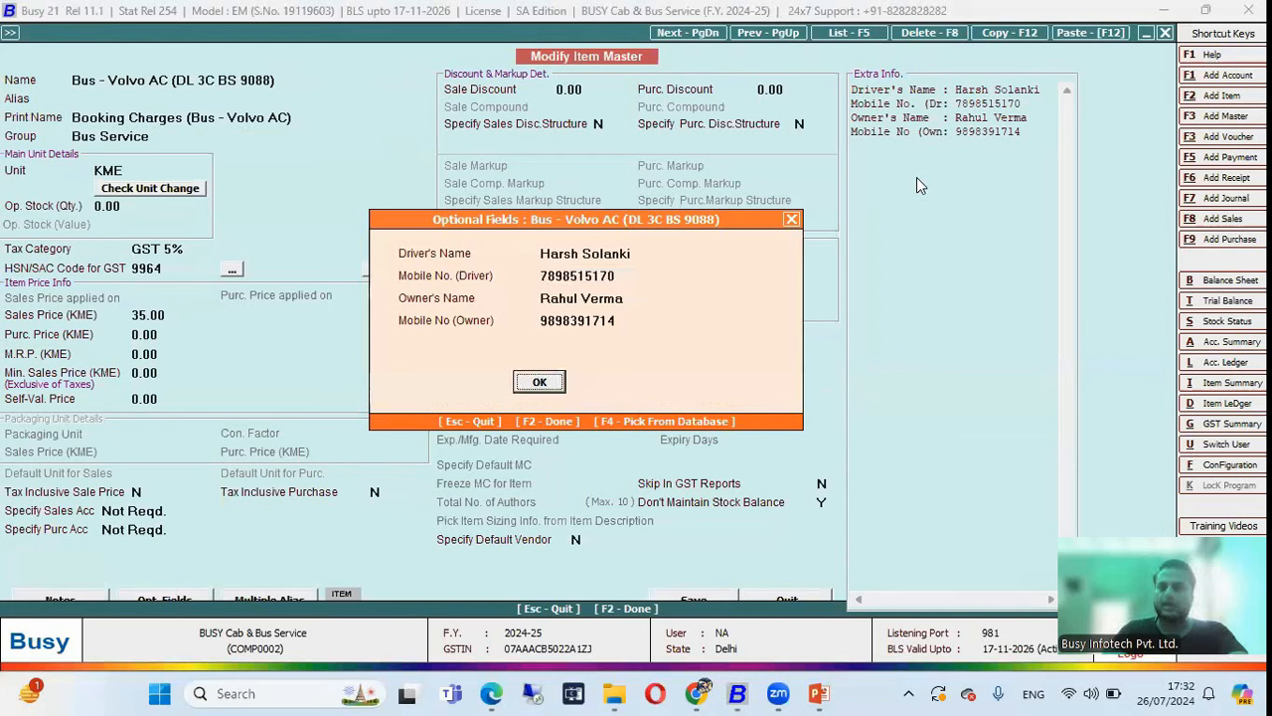
key(Return)
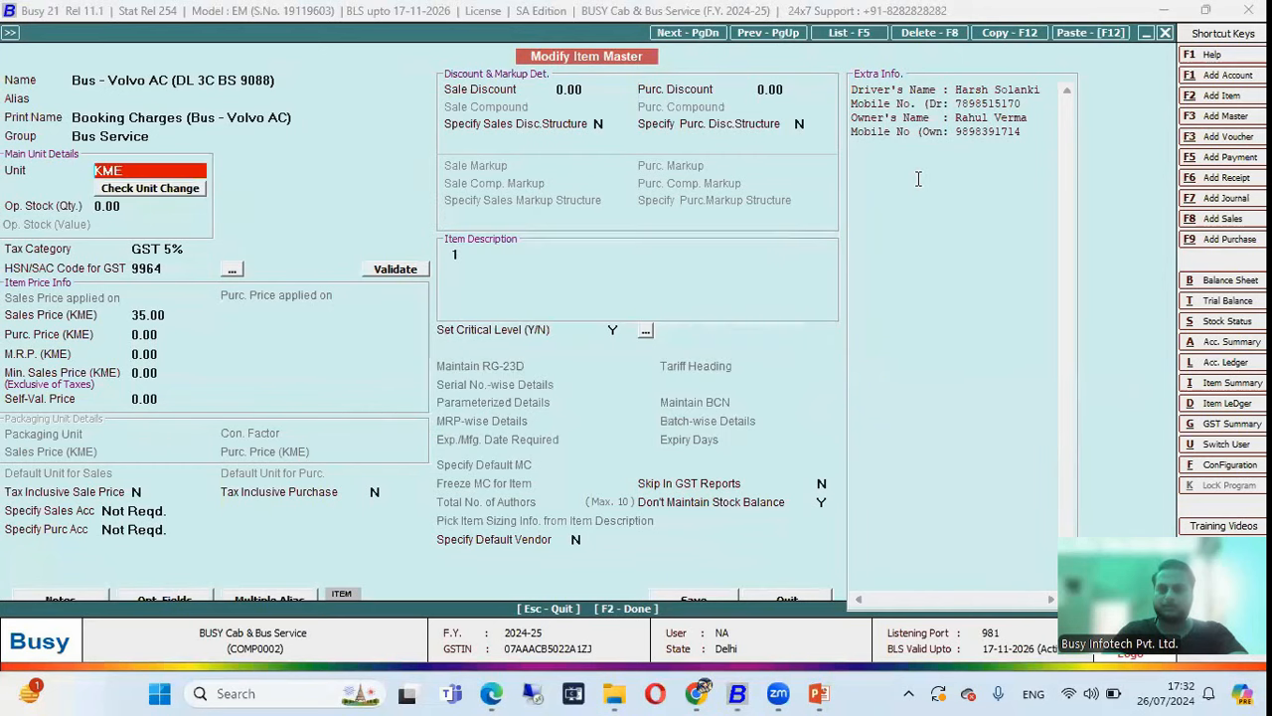
key(F2)
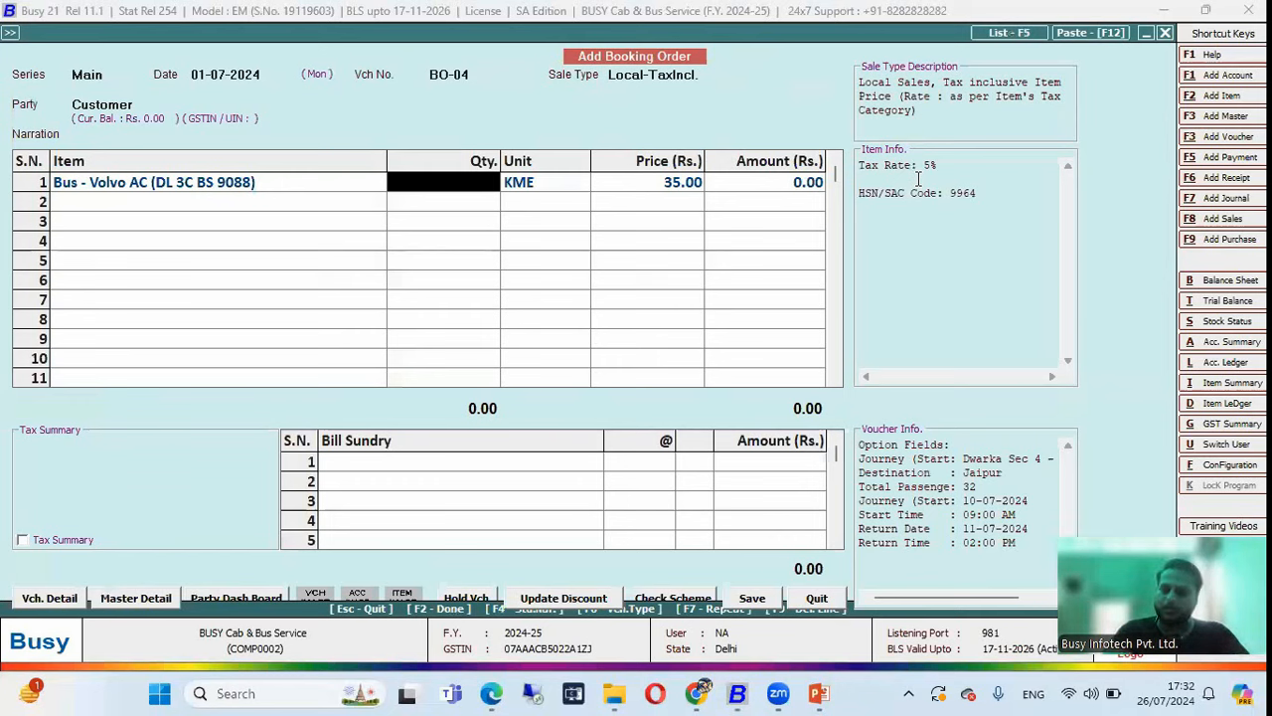
Enter a quantity of 600 KME for the bus.
text(600)
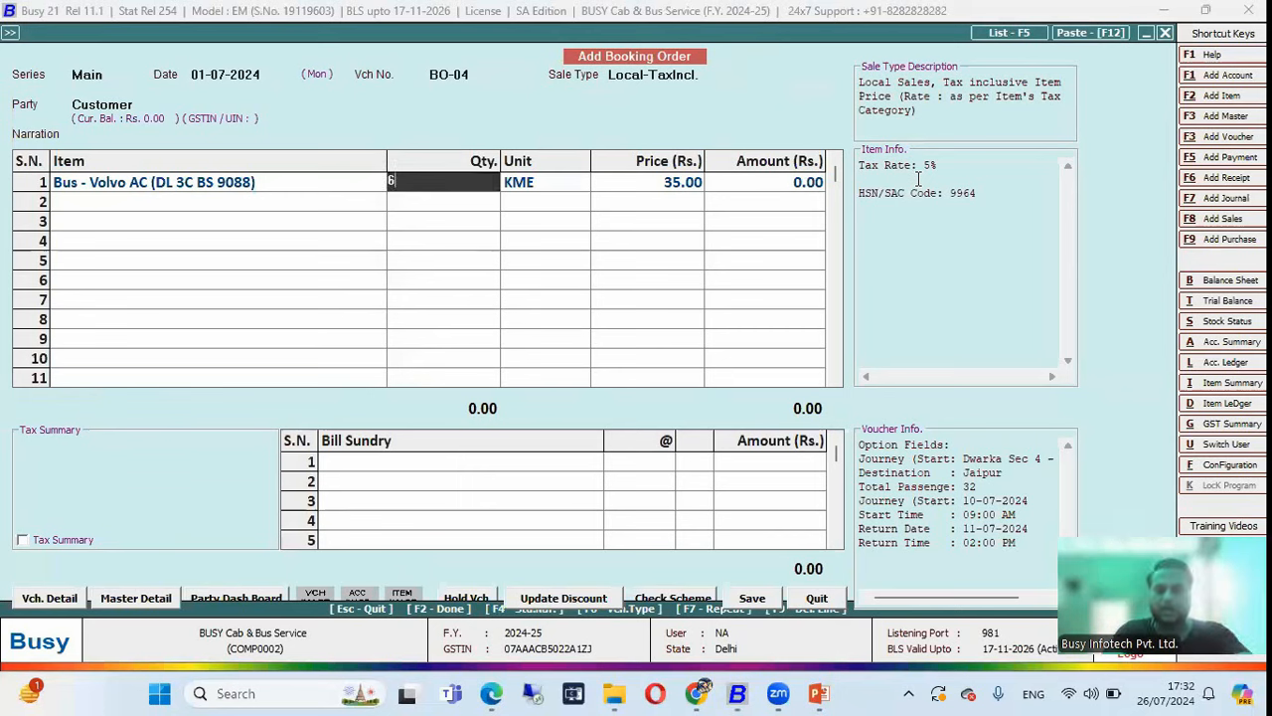
key(Return)
key(Return)
key(Return)
key(Return)
key(Return)
key(Return)
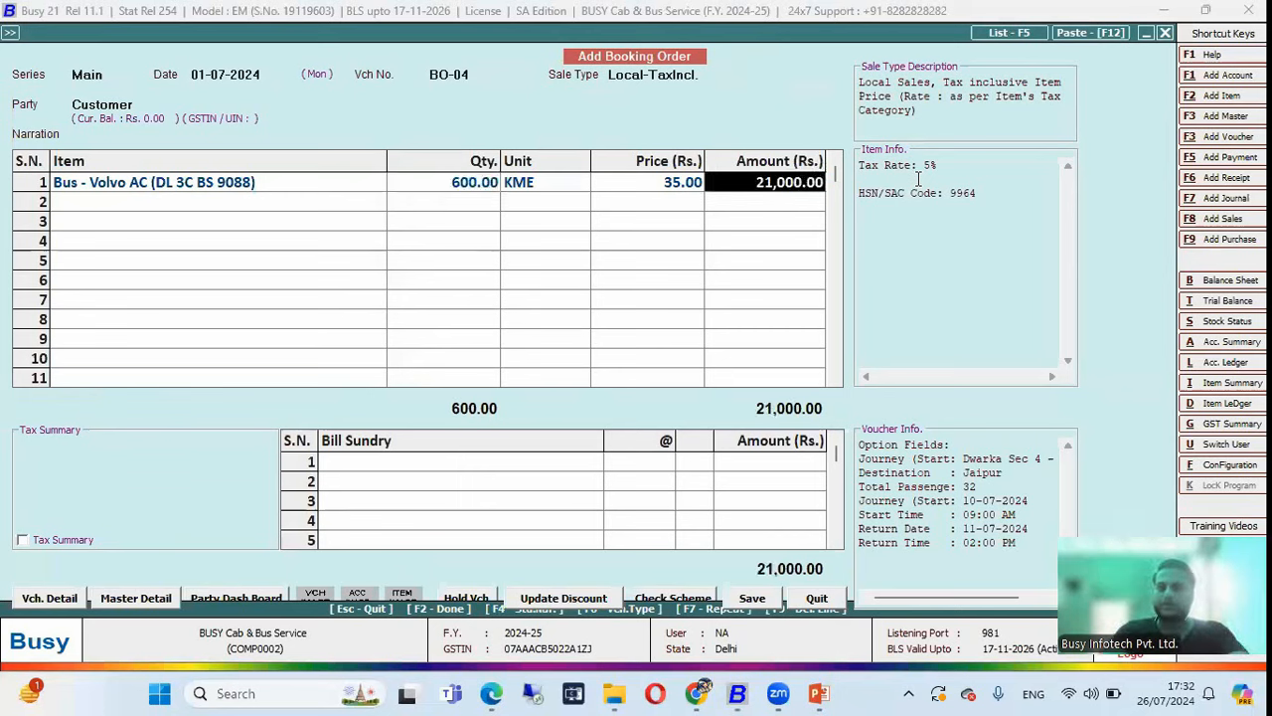
key(Return)
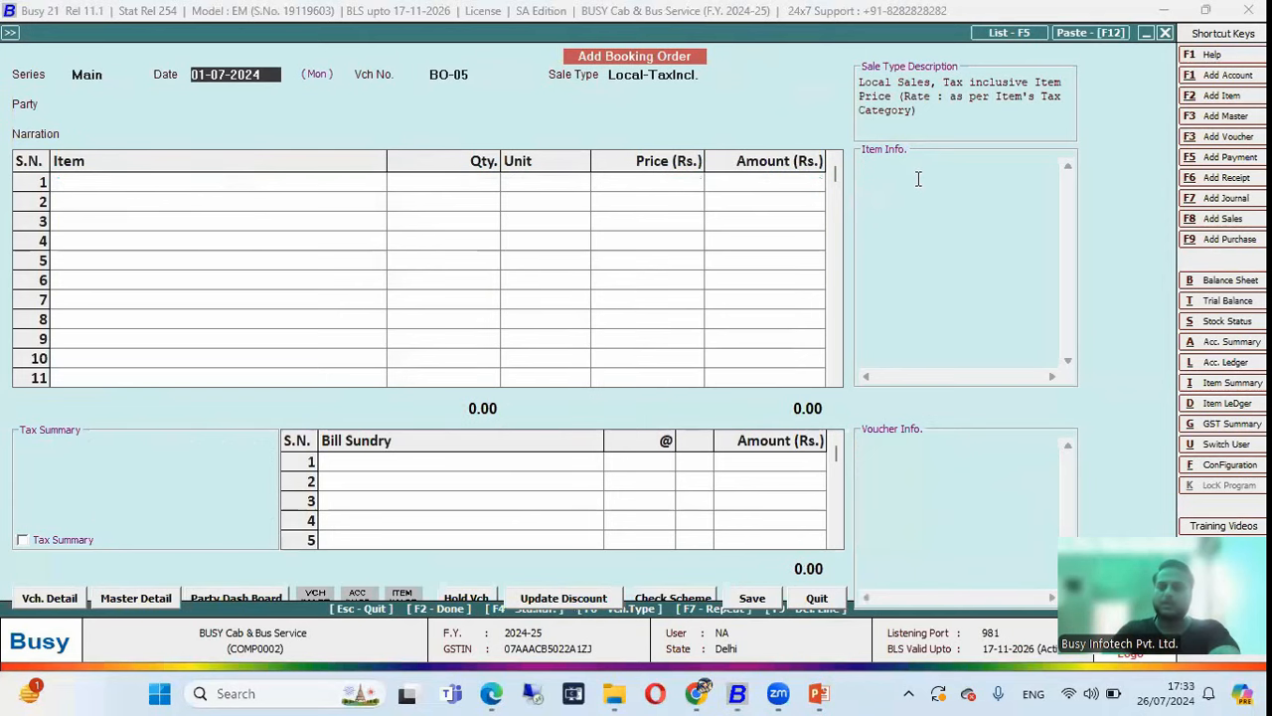
Discard the blank booking order and open the order-wise Sales Order statement.
key(Escape)
key(Return)
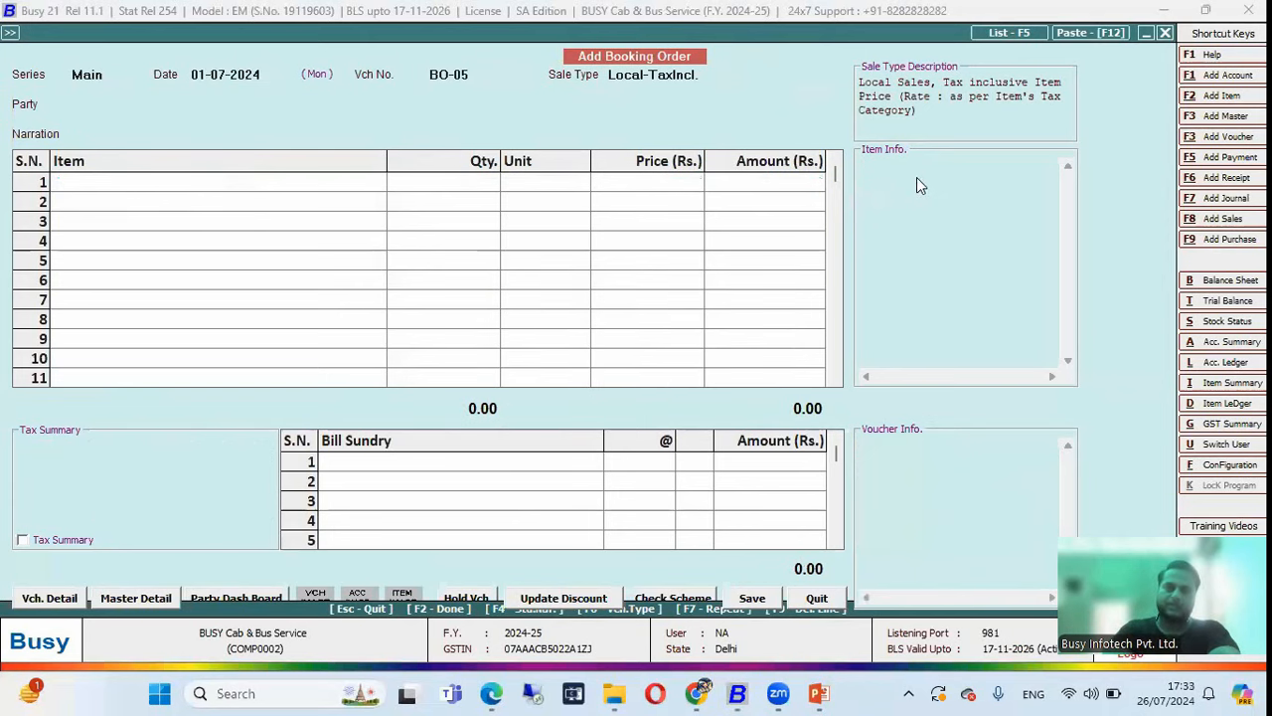
key(Right)
key(Right)
key(Right)
key(Left)
key(Left)
key(Down)
key(Down)
key(Down)
key(Down)
key(Down)
key(Down)
key(Down)
key(Down)
key(Down)
key(Down)
key(Down)
key(Right)
key(Down)
key(Right)
key(Return)
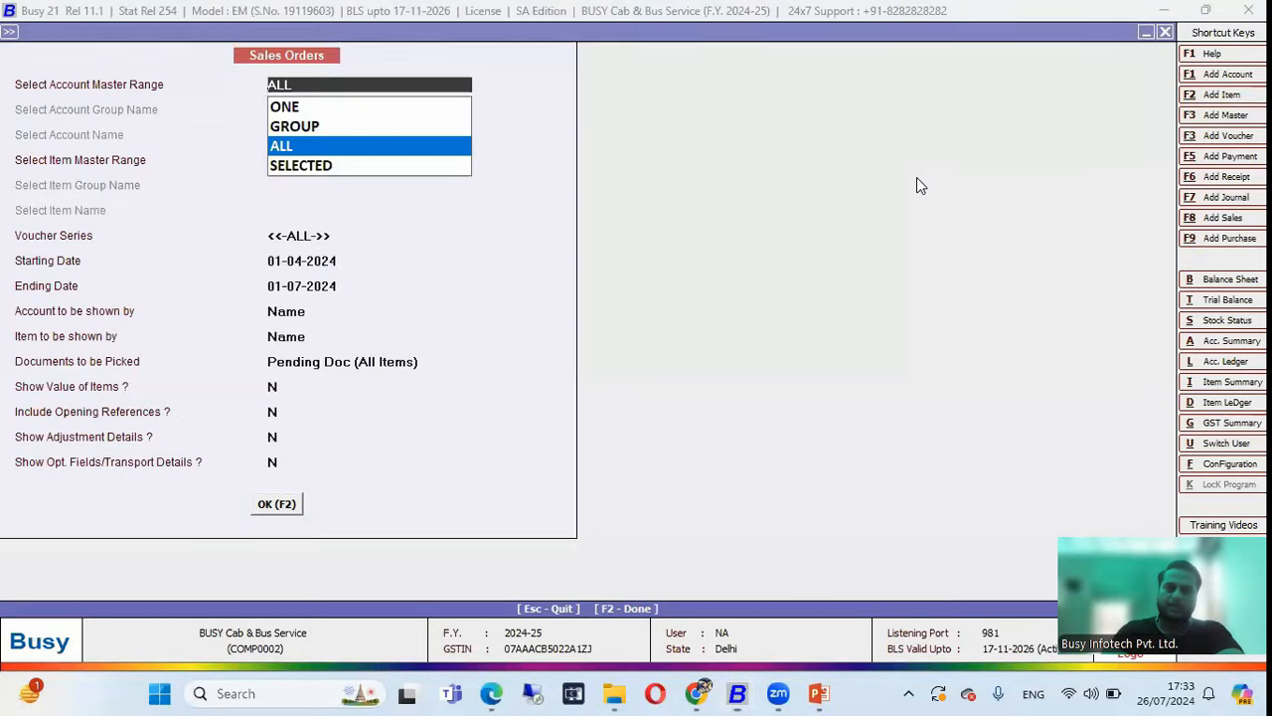
View the pending sales orders report with BO-03 at 500 and BO-04 at 600 KME, then close it.
key(Return)
key(Return)
key(Return)
key(Return)
key(Return)
key(Return)
key(Return)
key(F2)
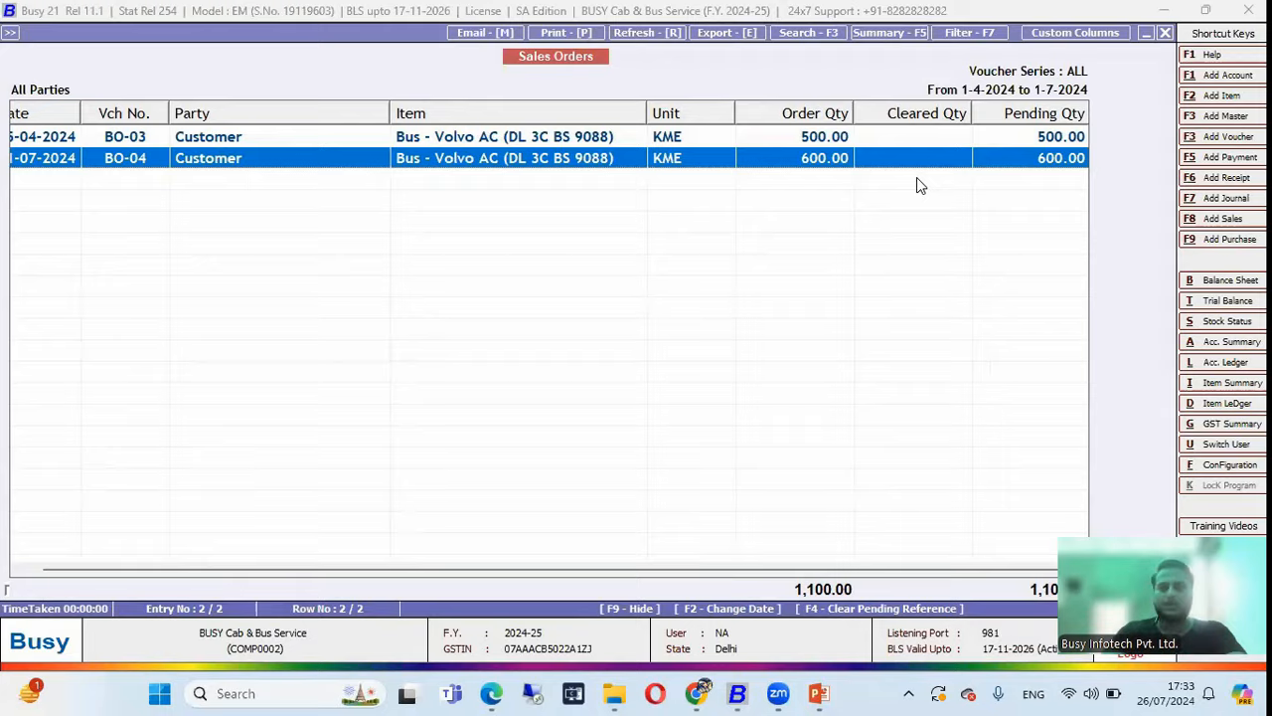
key(Escape)
key(Escape)
key(Left)
key(Down)
key(Down)
key(Down)
key(Down)
key(Down)
key(Down)
key(Down)
key(Down)
key(Down)
key(Down)
key(Down)
key(Down)
key(Down)
key(Down)
key(Down)
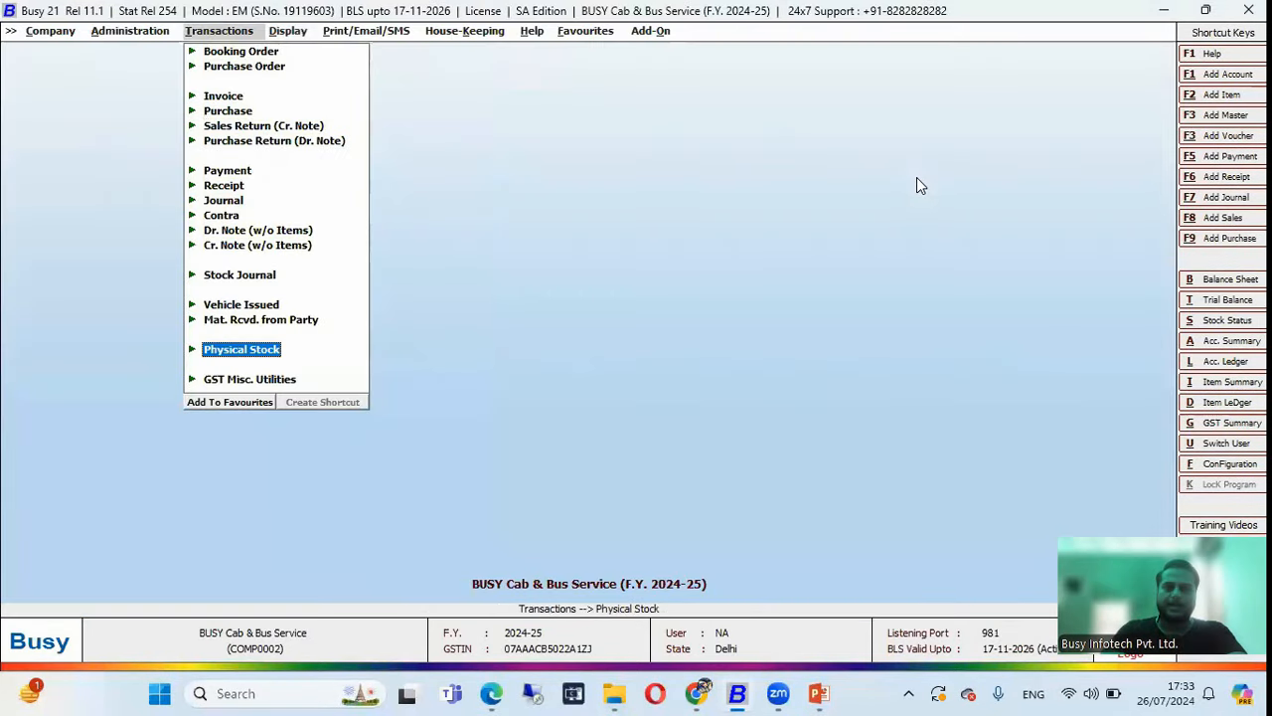
Back out of a Material Received voucher and start a new Vehicle Issued challan.
key(Up)
key(Return)
key(Return)
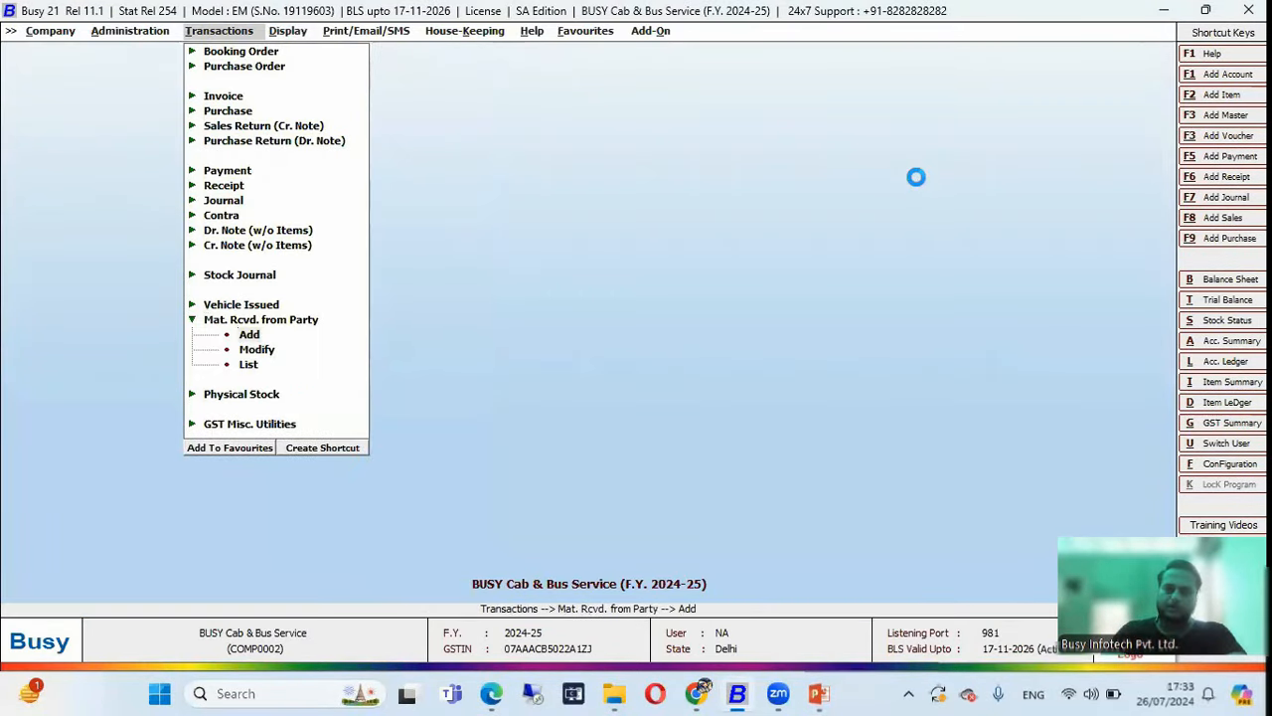
key(Escape)
key(Return)
key(Up)
key(Up)
key(Return)
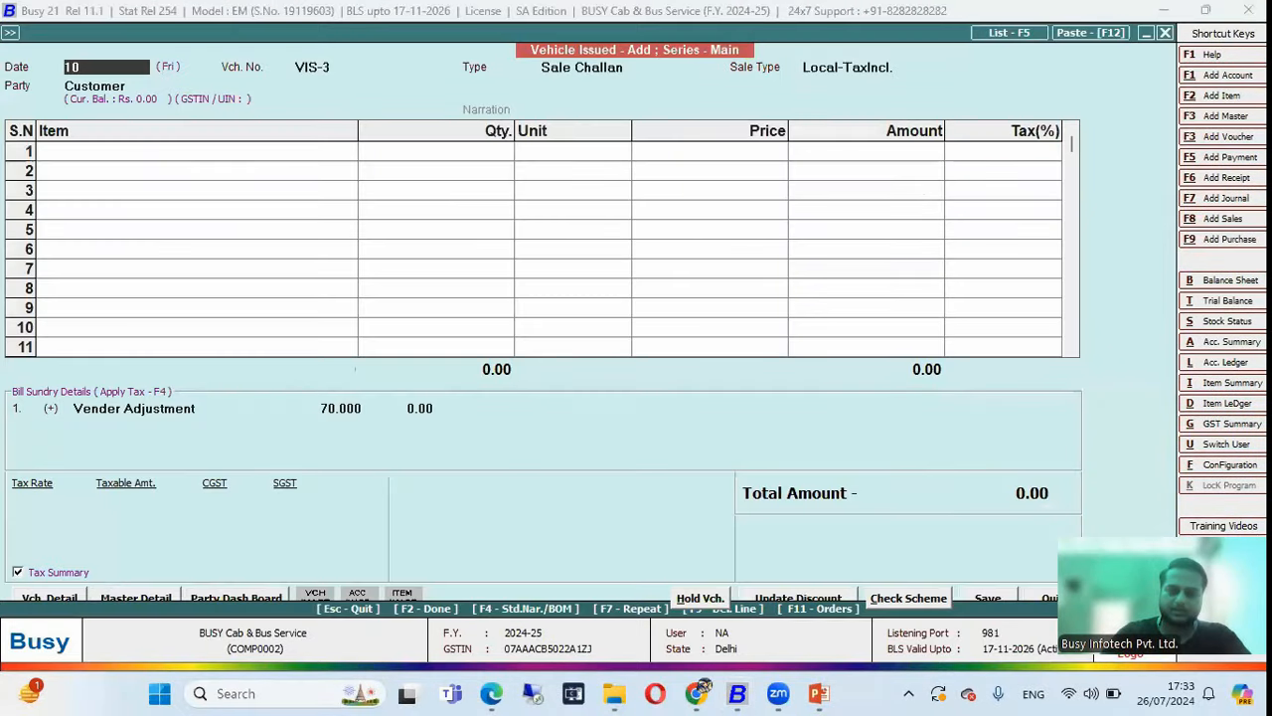
Pull booking order BO-04's Volvo AC bus booking into the challan, updating its billing details.
key(Return)
key(Return)
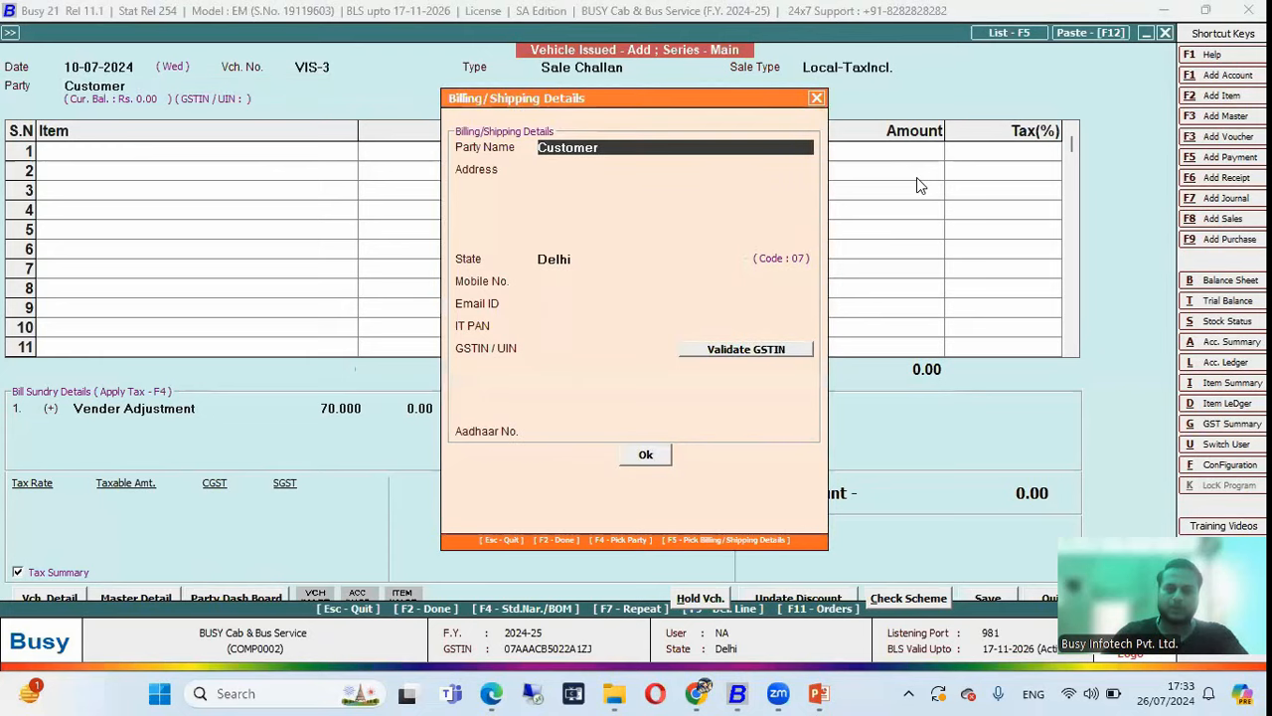
key(Return)
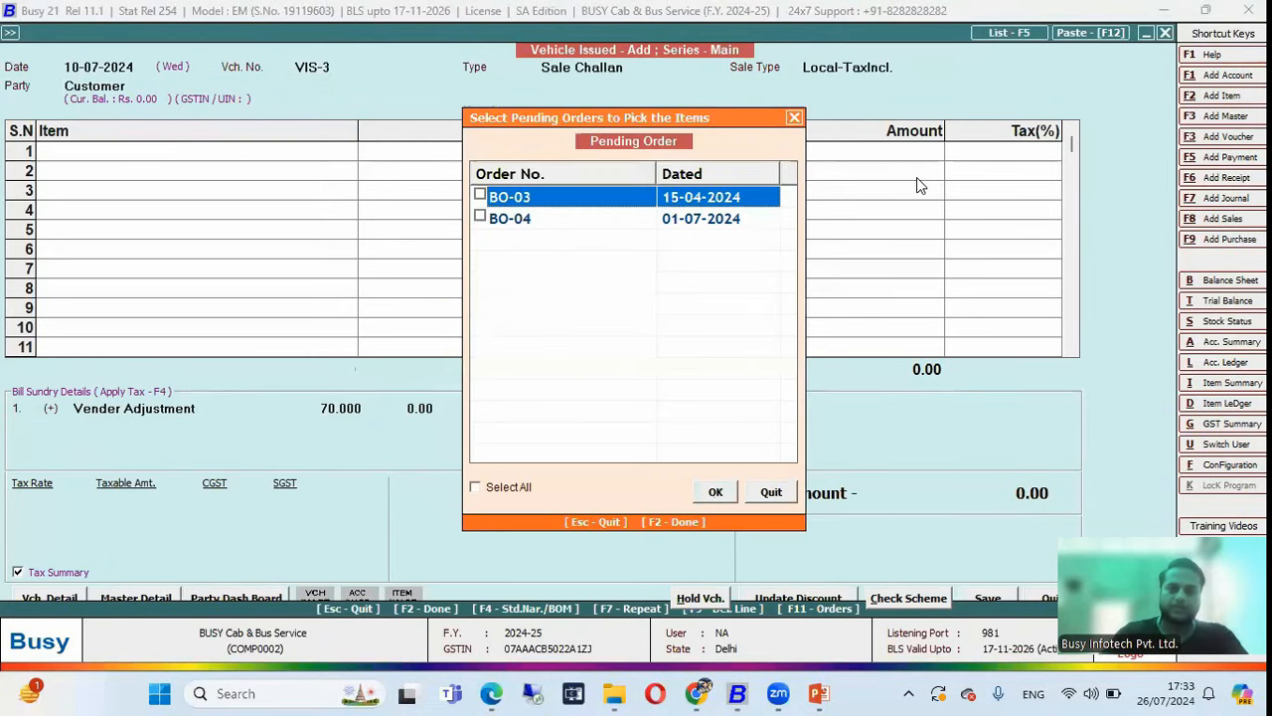
key(Down)
key(space)
key(F2)
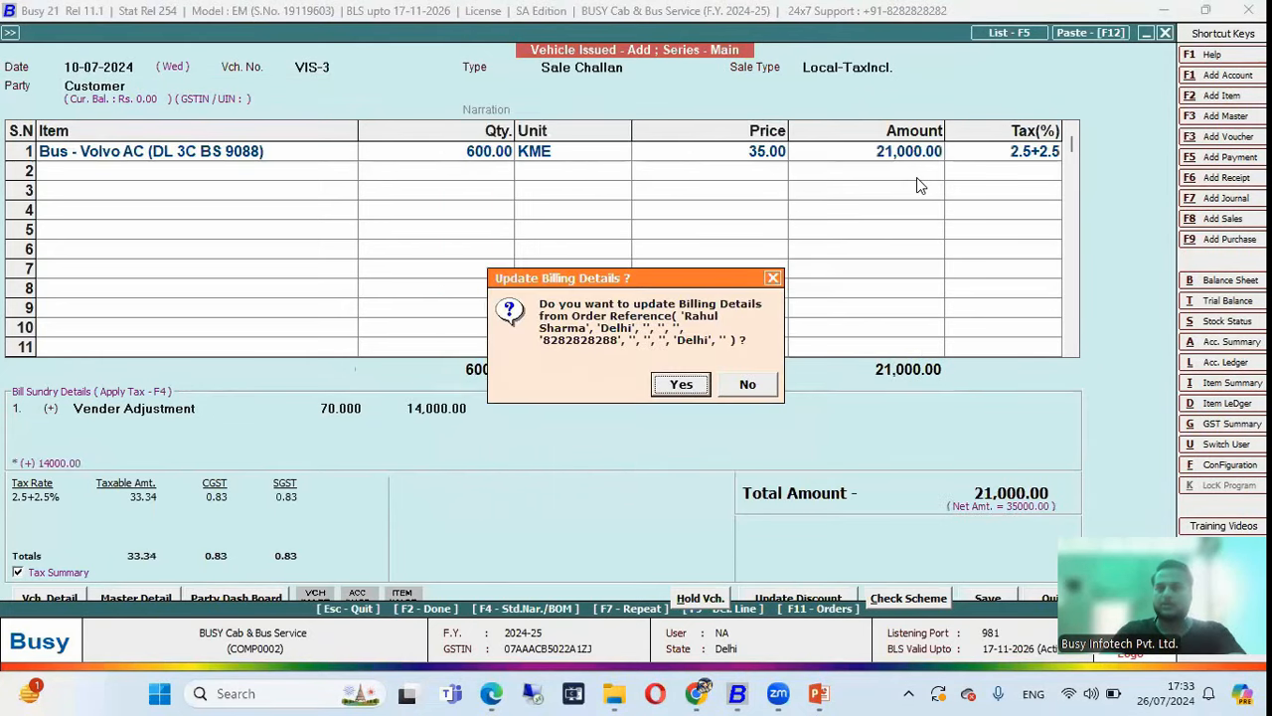
key(Return)
Adjust against the bus vendor account and save challan VIS-3.
key(Return)
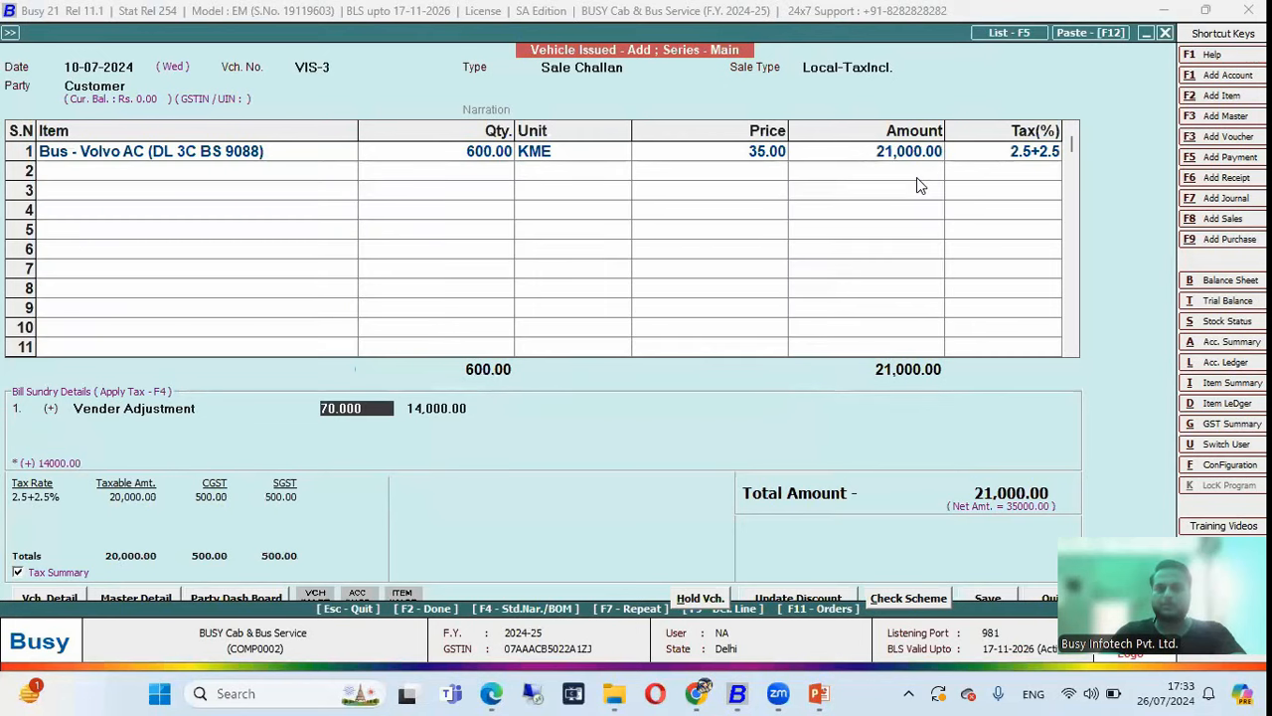
key(Return)
key(Return)
text(rahu)
key(Down)
key(Return)
key(Return)
key(F2)
key(Return)
key(Escape)
key(Up)
key(Up)
key(Up)
key(Up)
key(Up)
key(Up)
key(Up)
key(Up)
key(Up)
key(Up)
key(Up)
key(Return)
key(Return)
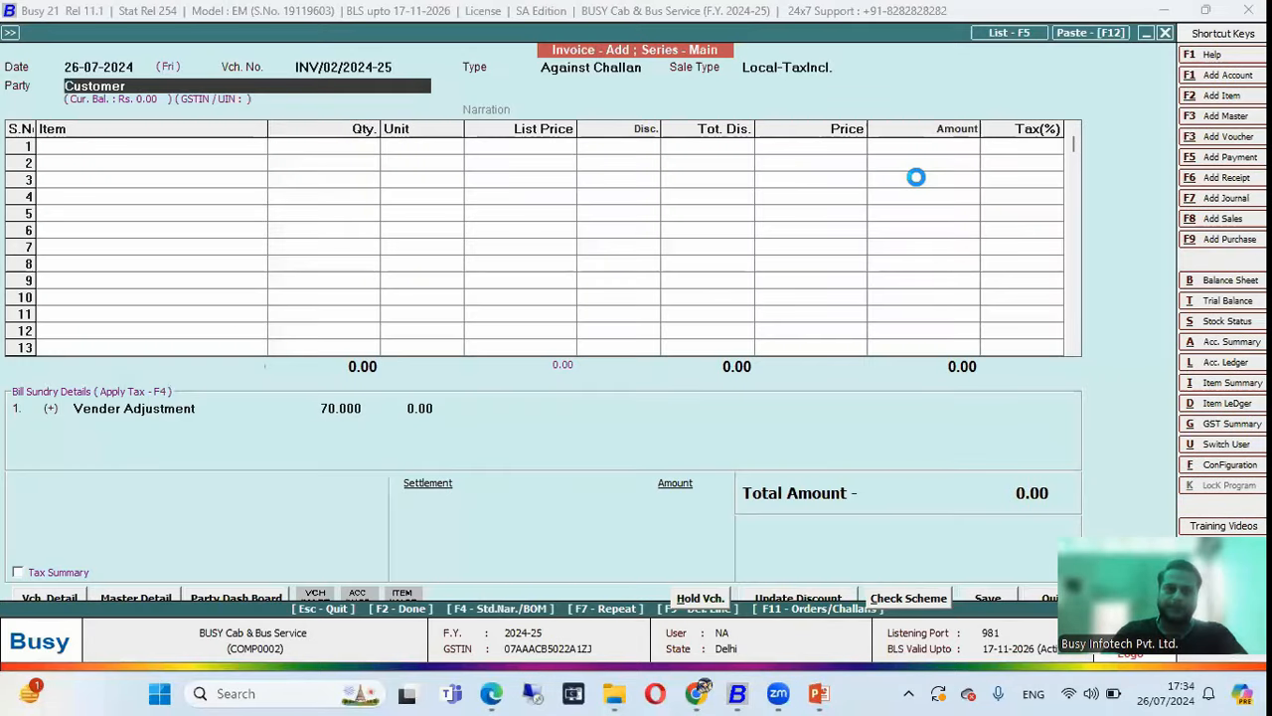
Pull challan VIS-3 into the invoice, settle the 21,000 in cash and save it.
key(Return)
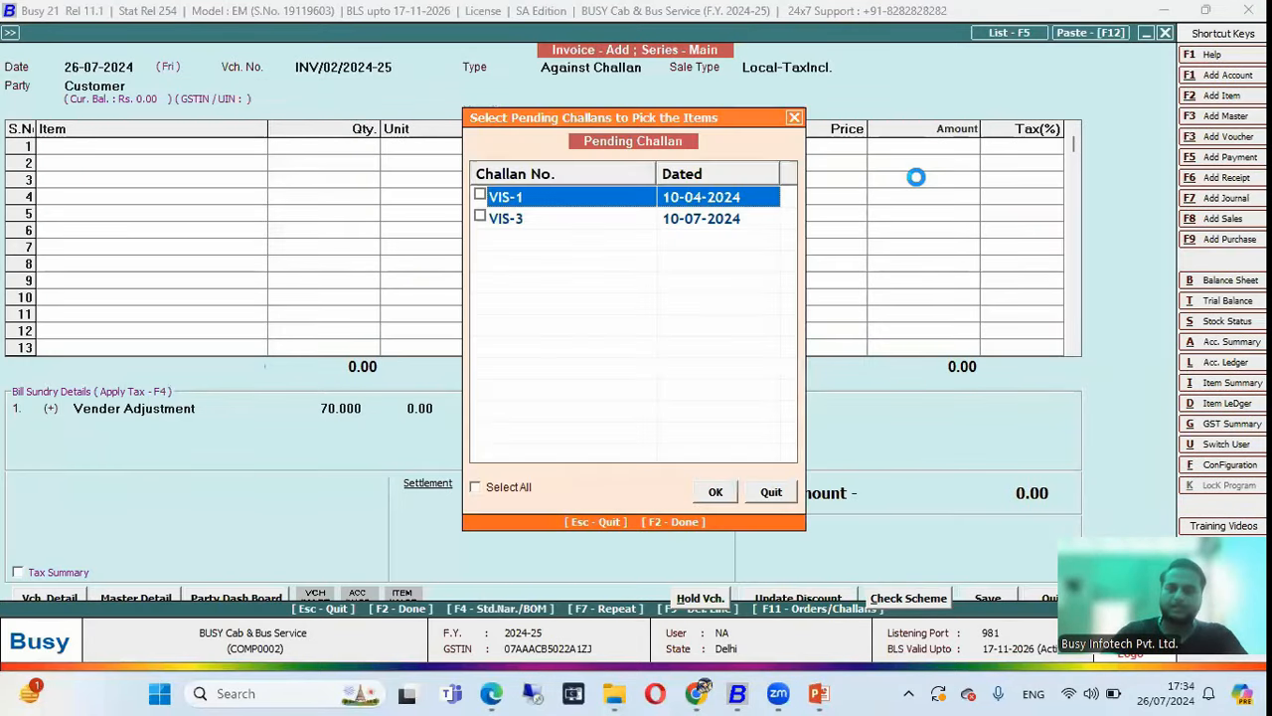
key(Down)
key(space)
key(F2)
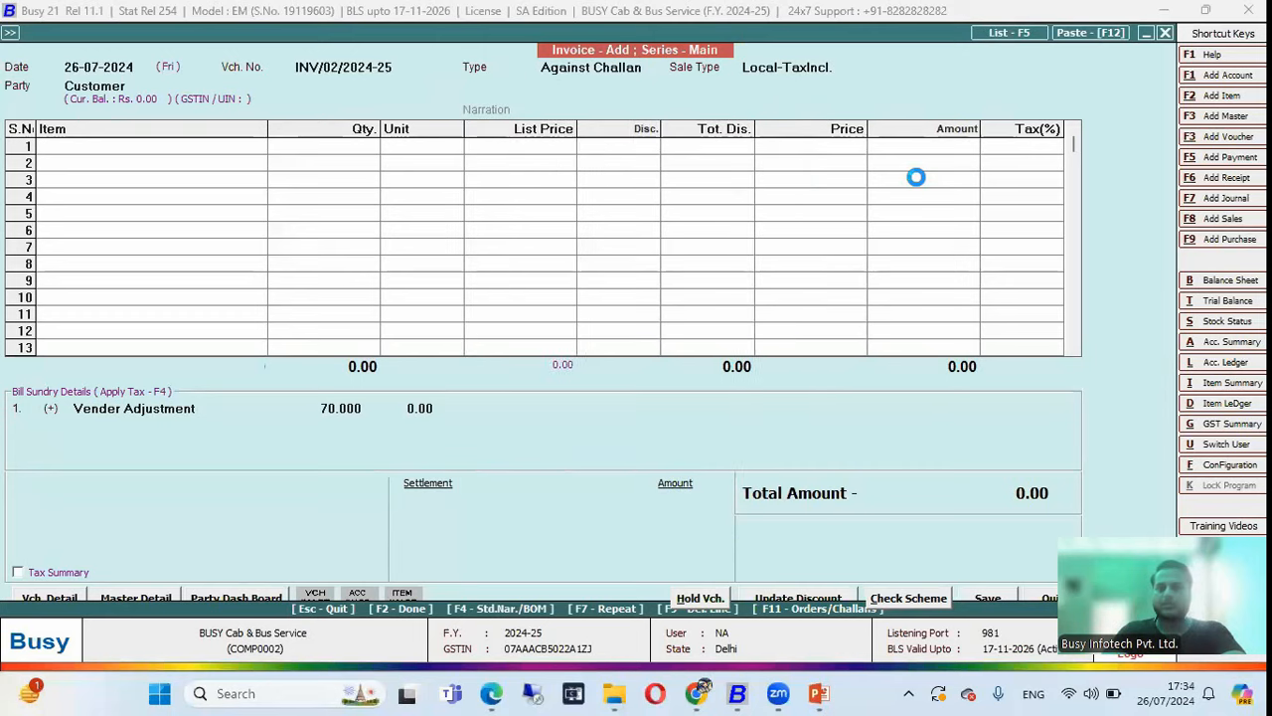
key(Return)
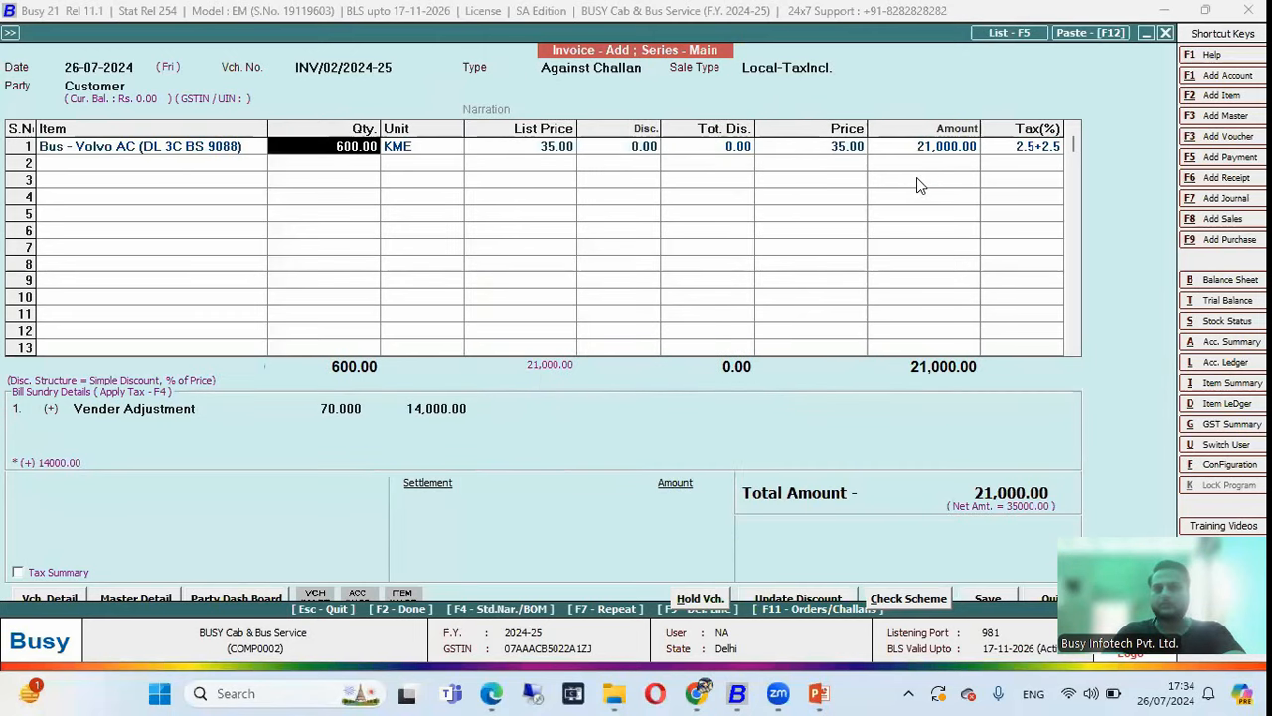
key(F2)
key(F2)
key(F2)
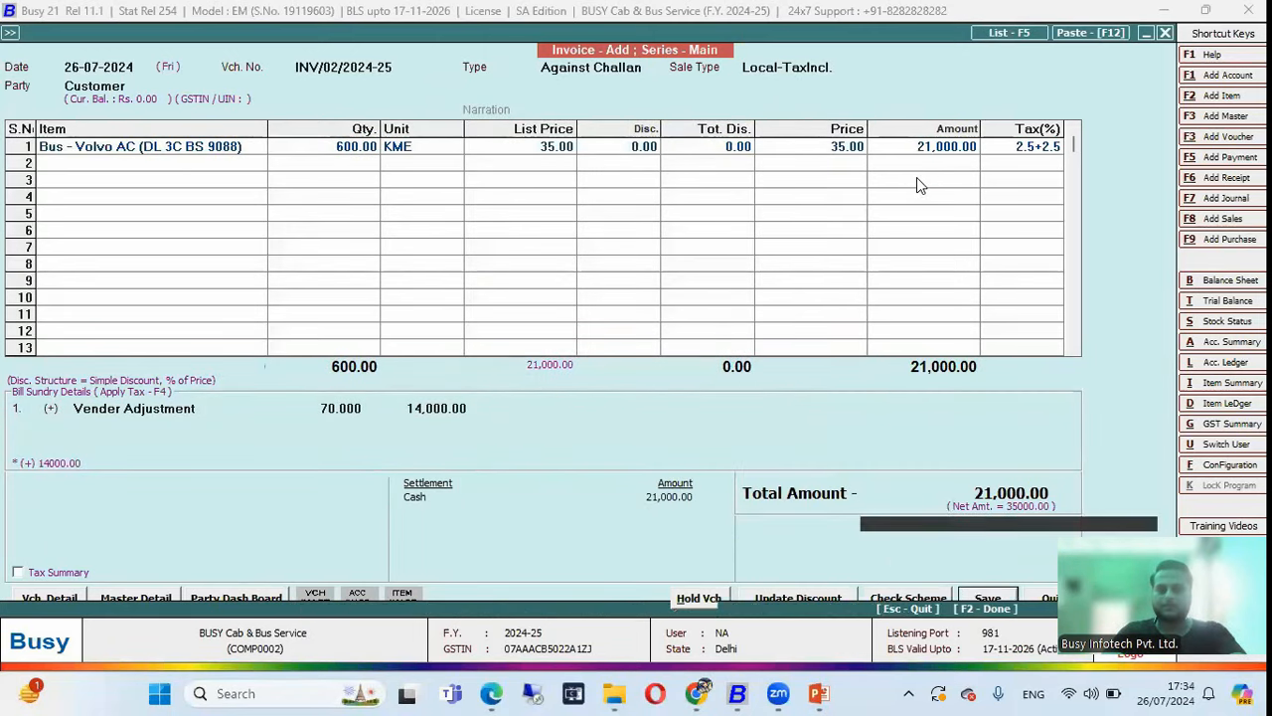
key(n)
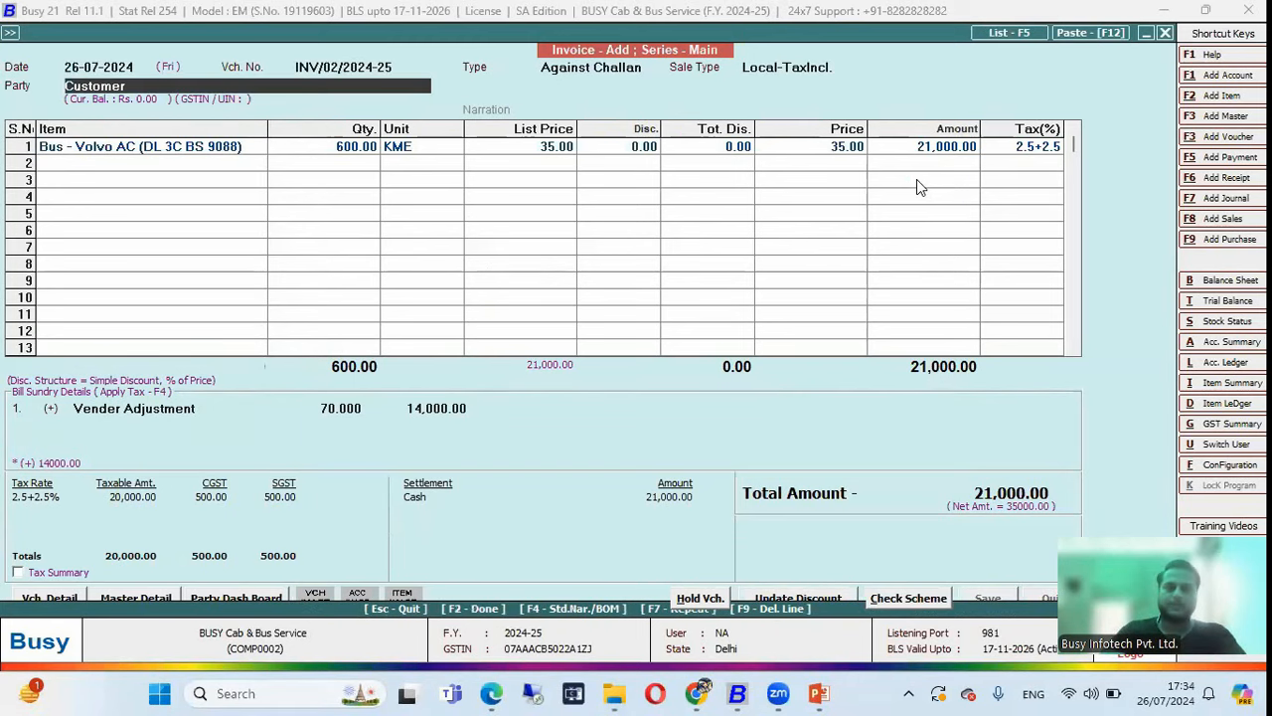
Preview the printed tax invoice, scroll through it and close it.
key(Right)
key(Return)
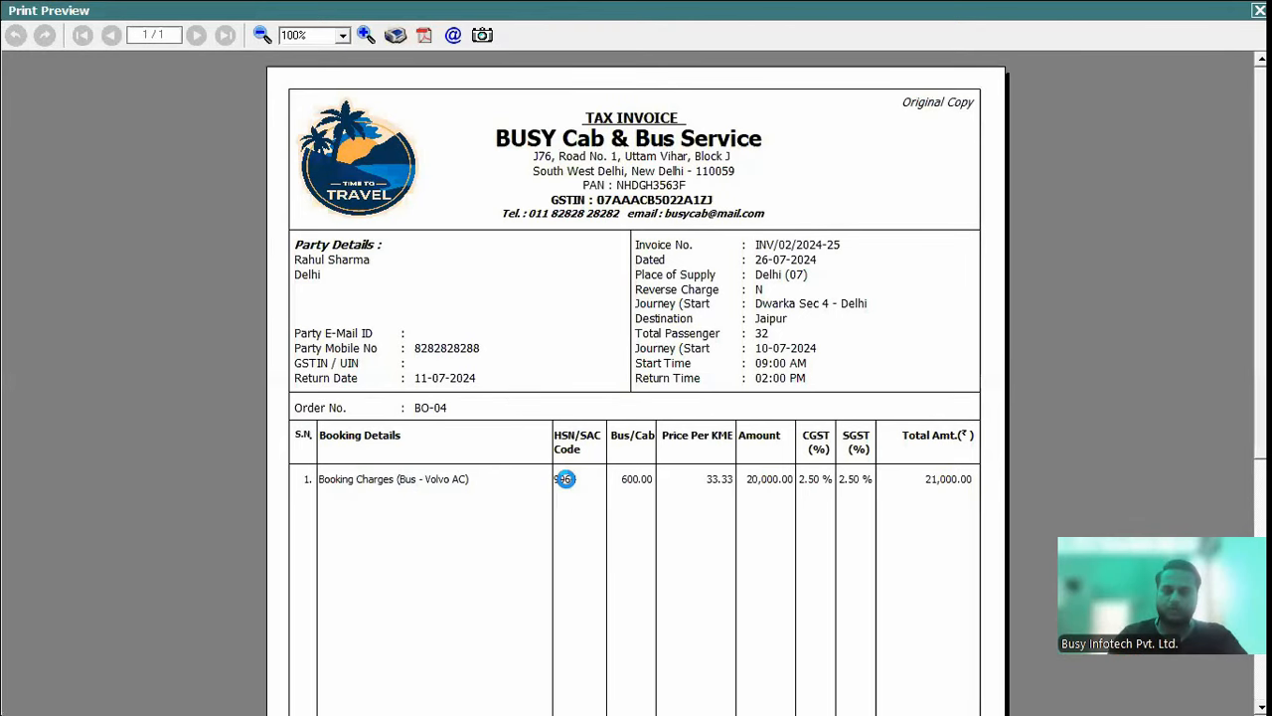
scroll(645, 225, down, 3)
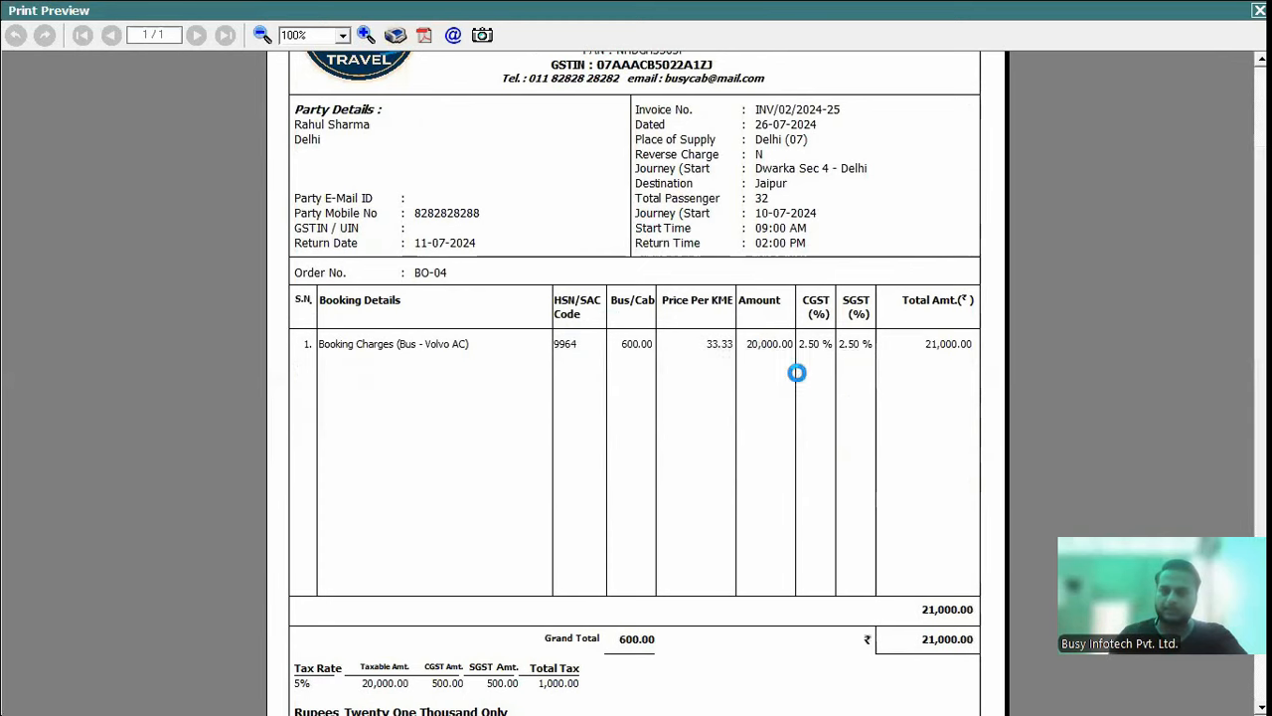
scroll(1125, 239, down, 3)
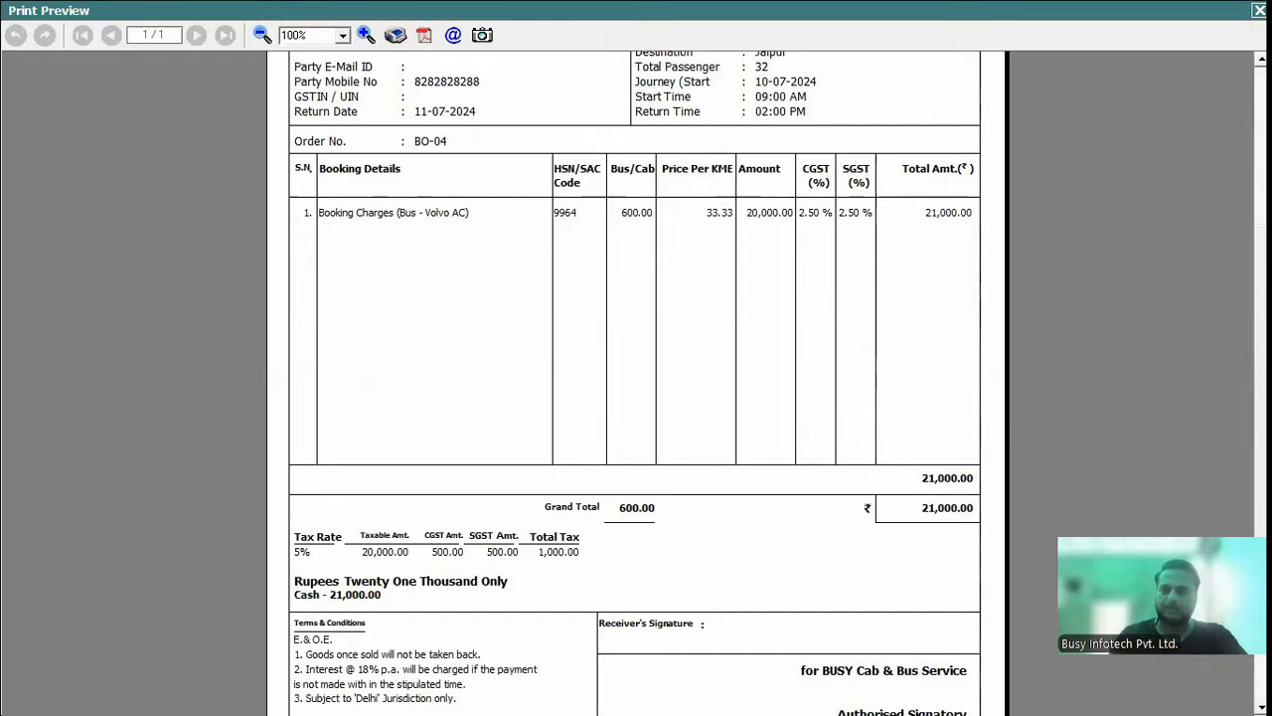
click(1255, 11)
key(Escape)
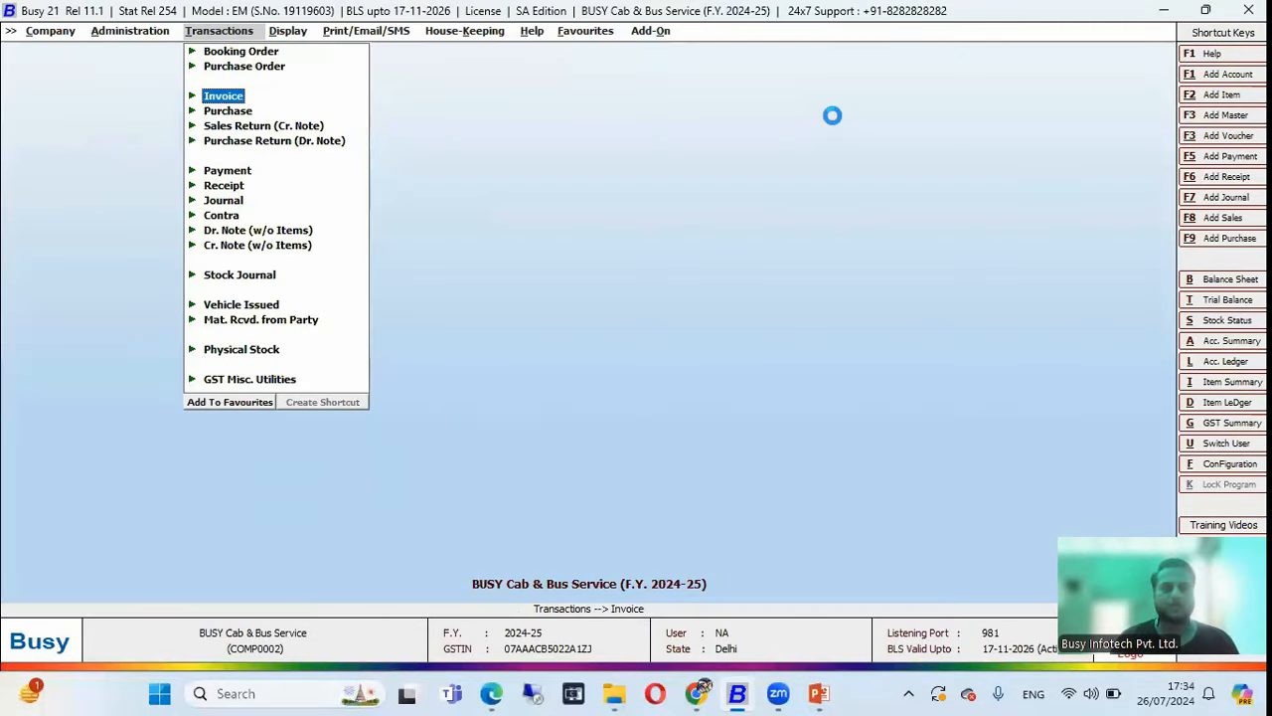
key(Right)
key(Up)
key(Up)
key(Up)
key(Up)
key(Up)
key(Up)
key(Up)
key(Up)
key(Up)
key(Up)
key(Up)
key(Up)
key(Up)
key(Up)
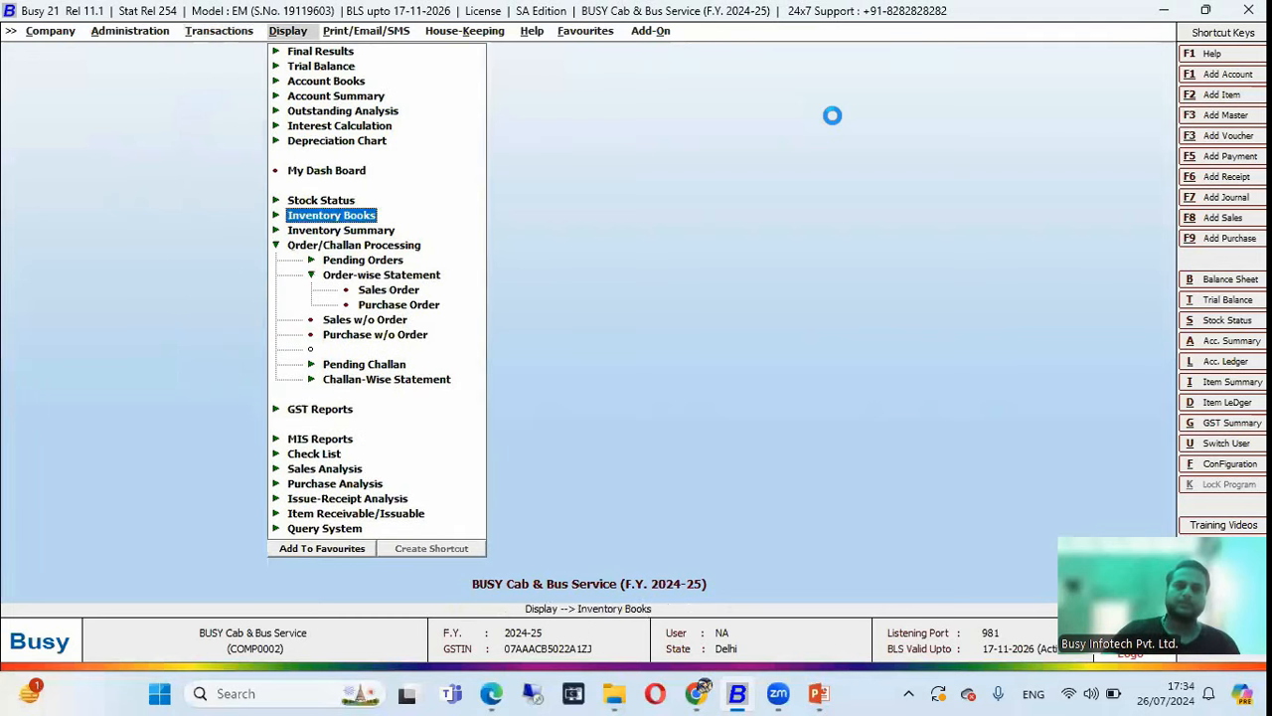
Generate the horizontal (Standard) Balance Sheet with default options.
key(Return)
key(Return)
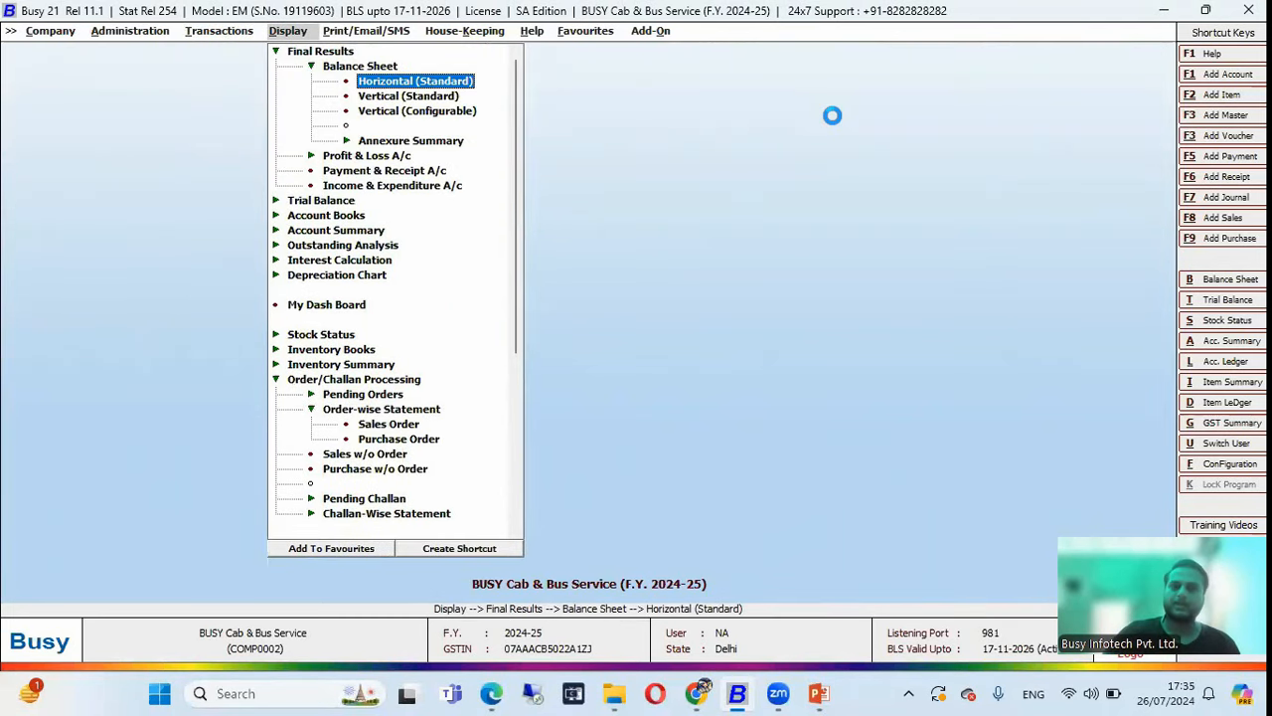
key(Return)
key(Return)
key(Return)
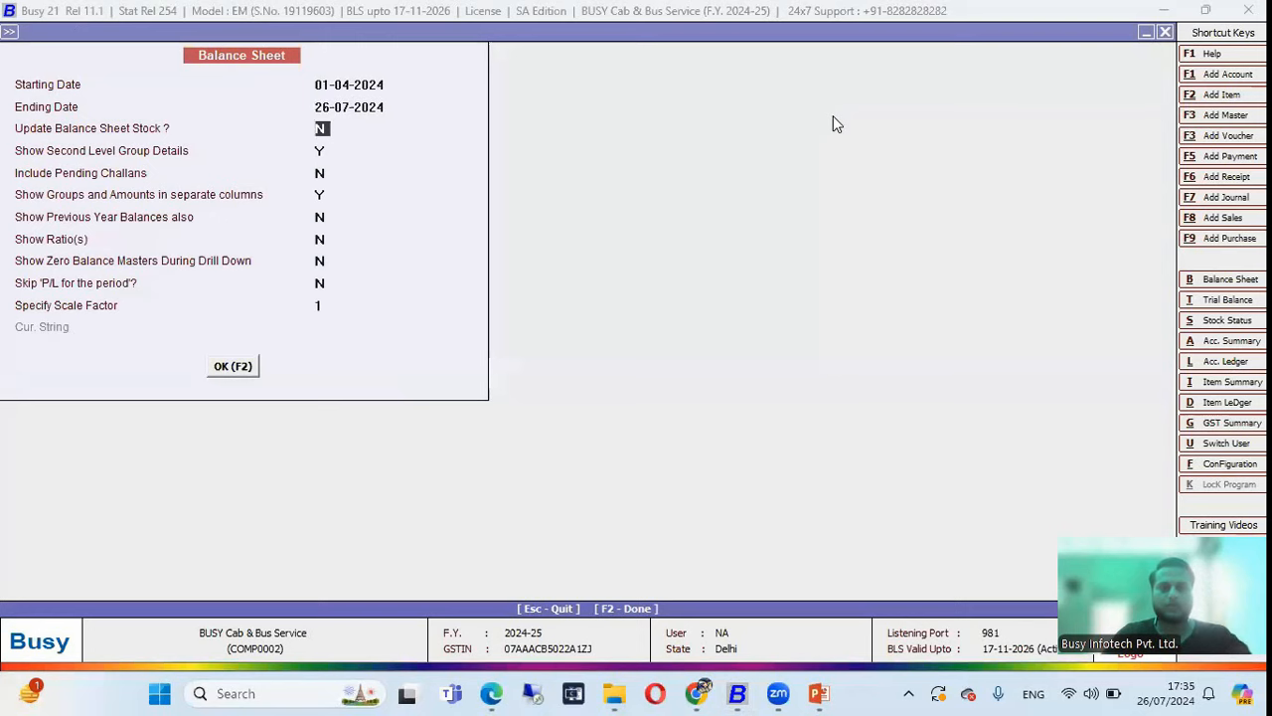
key(Return)
key(Return)
key(F2)
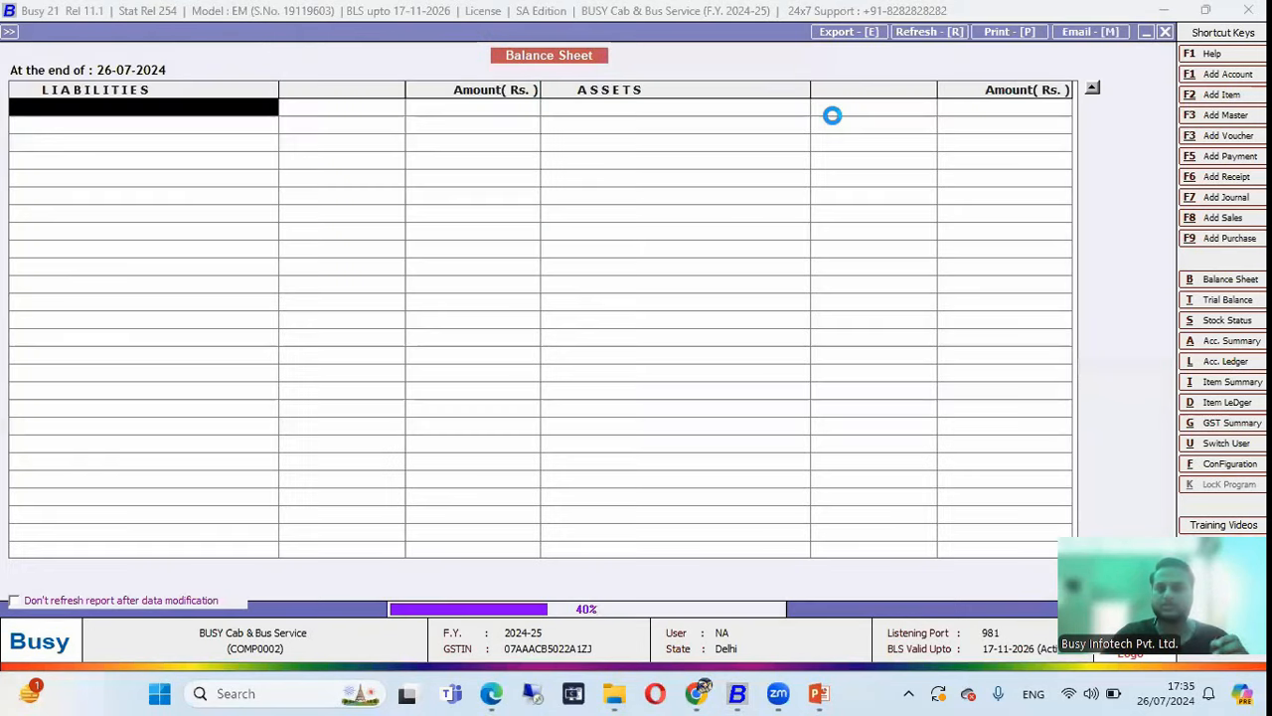
key(Right)
Drill into the Profit & Loss A/c behind the 3,000.01 loss, then switch to the slide show.
key(Right)
key(Return)
key(Down)
key(Down)
key(Right)
key(Down)
key(Left)
key(Right)
key(Right)
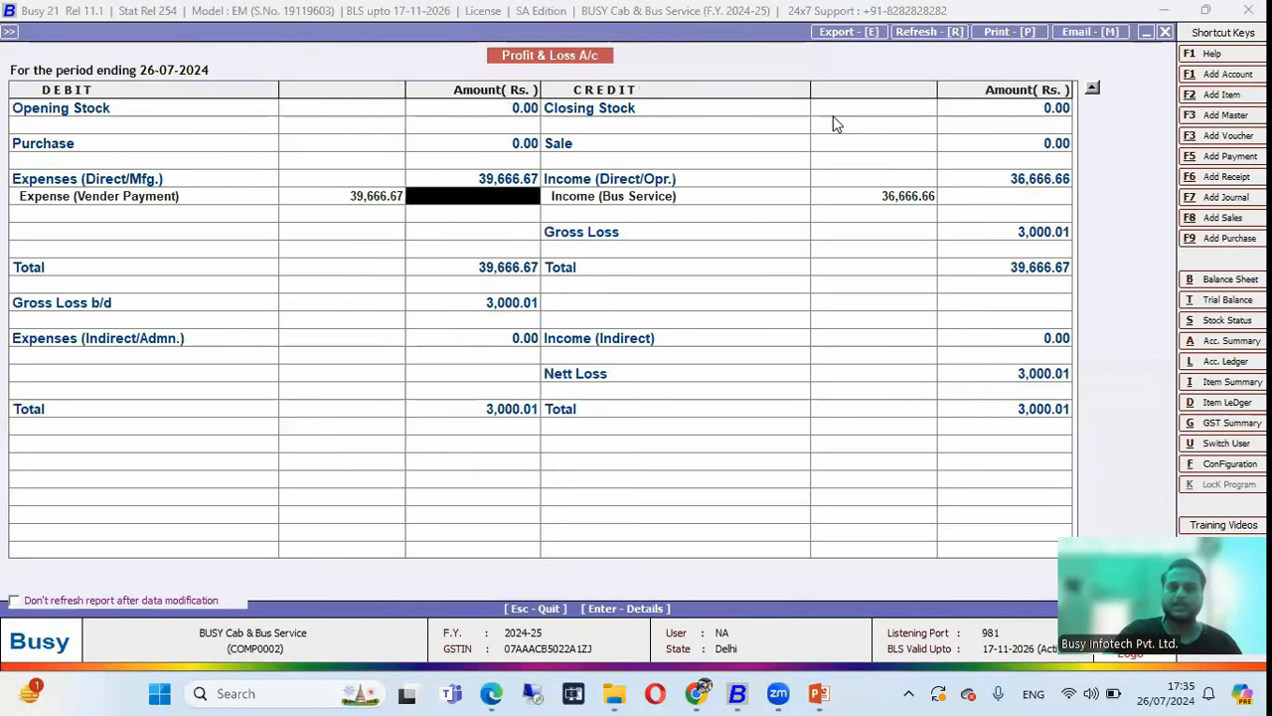
key(Right)
key(Right)
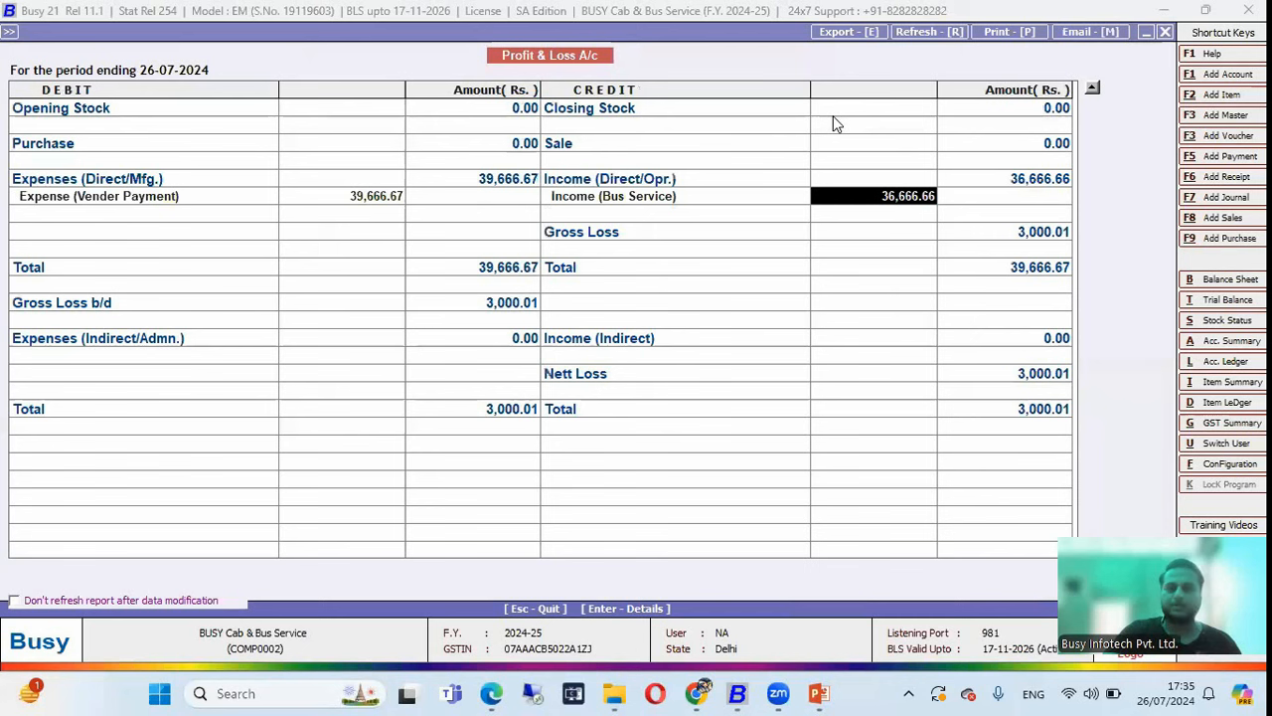
key(Escape)
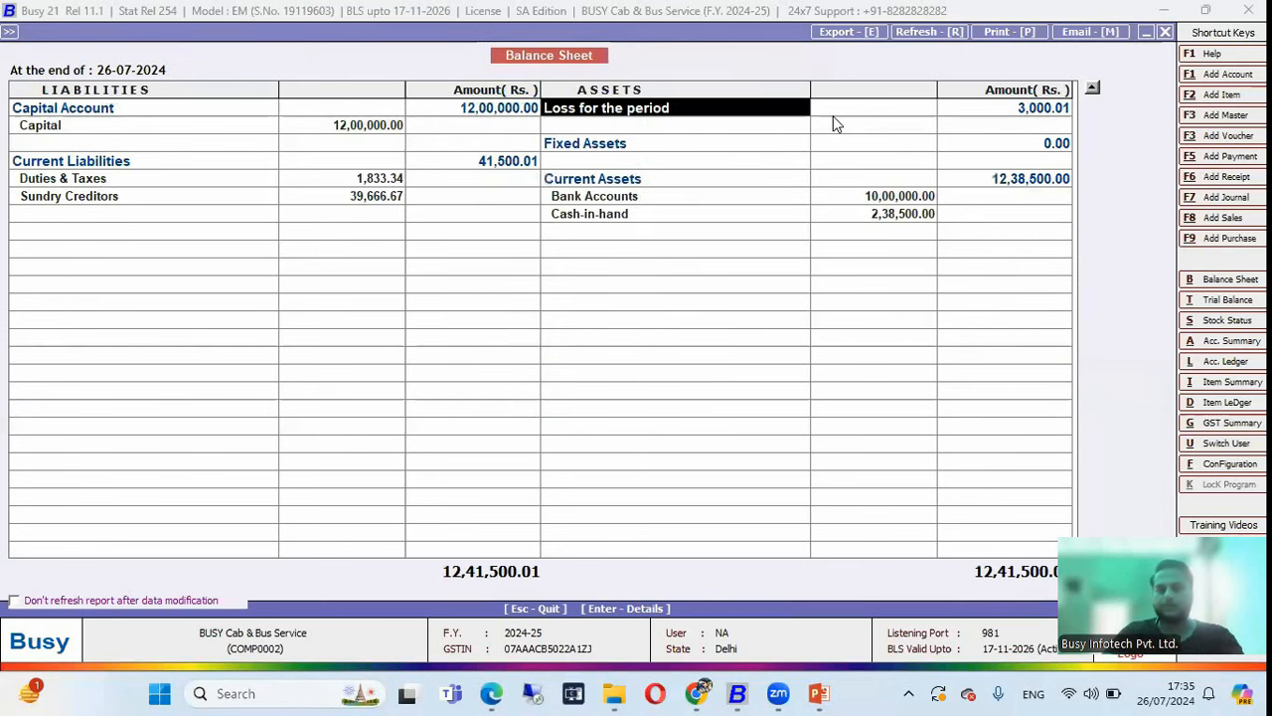
key(alt+Tab)
key(alt+Tab)
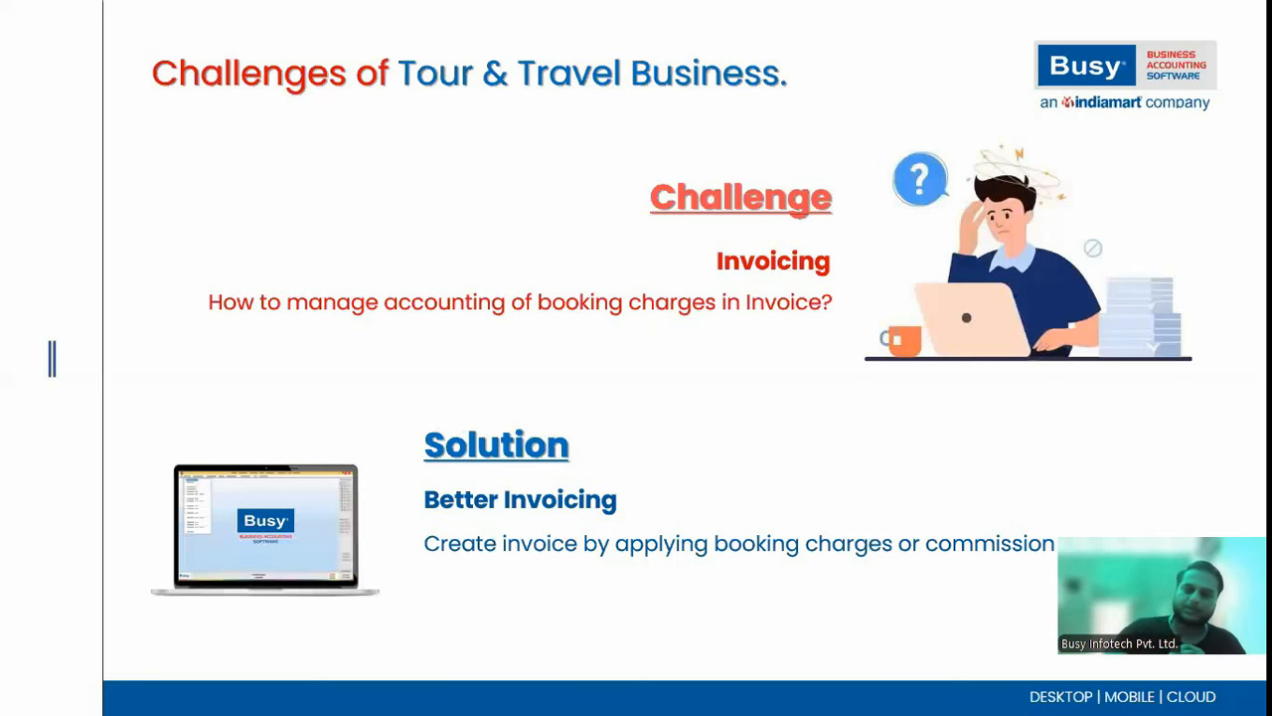
Show the Tours & Travel slide, reveal the User Control & Tracking and ticket/booking tracking points, then return to BUSY.
key(Right)
key(Right)
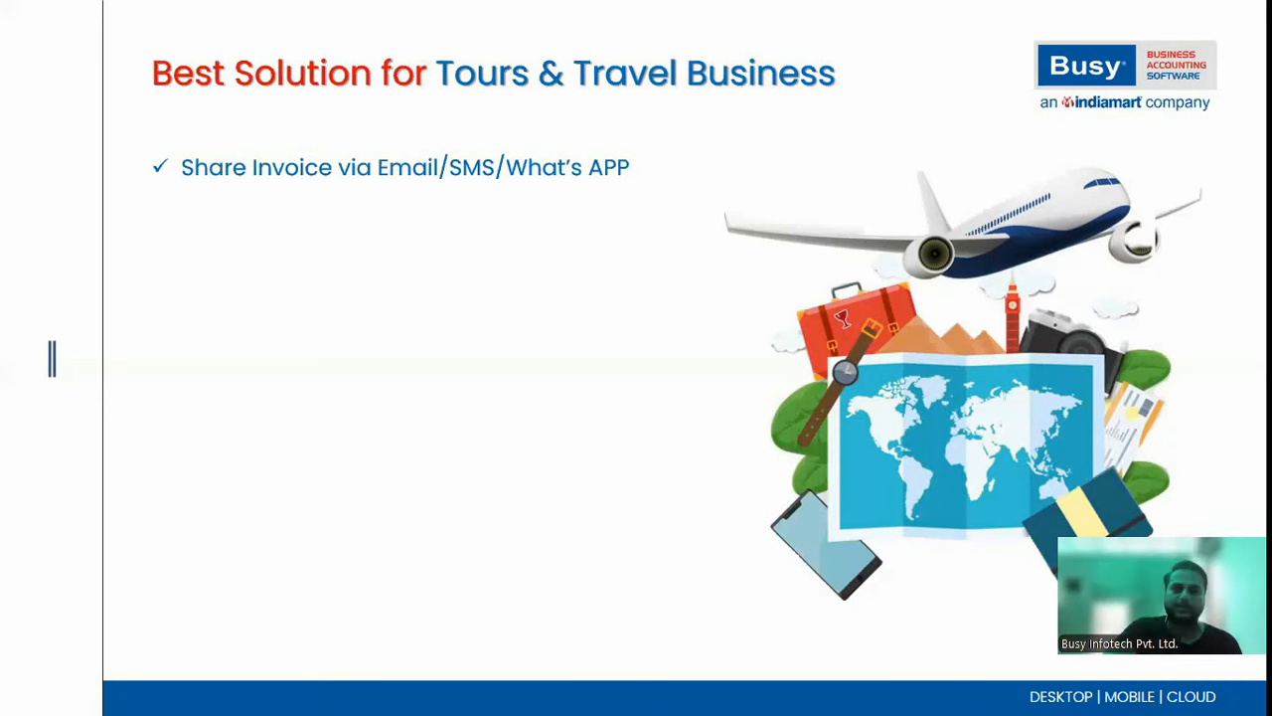
key(Right)
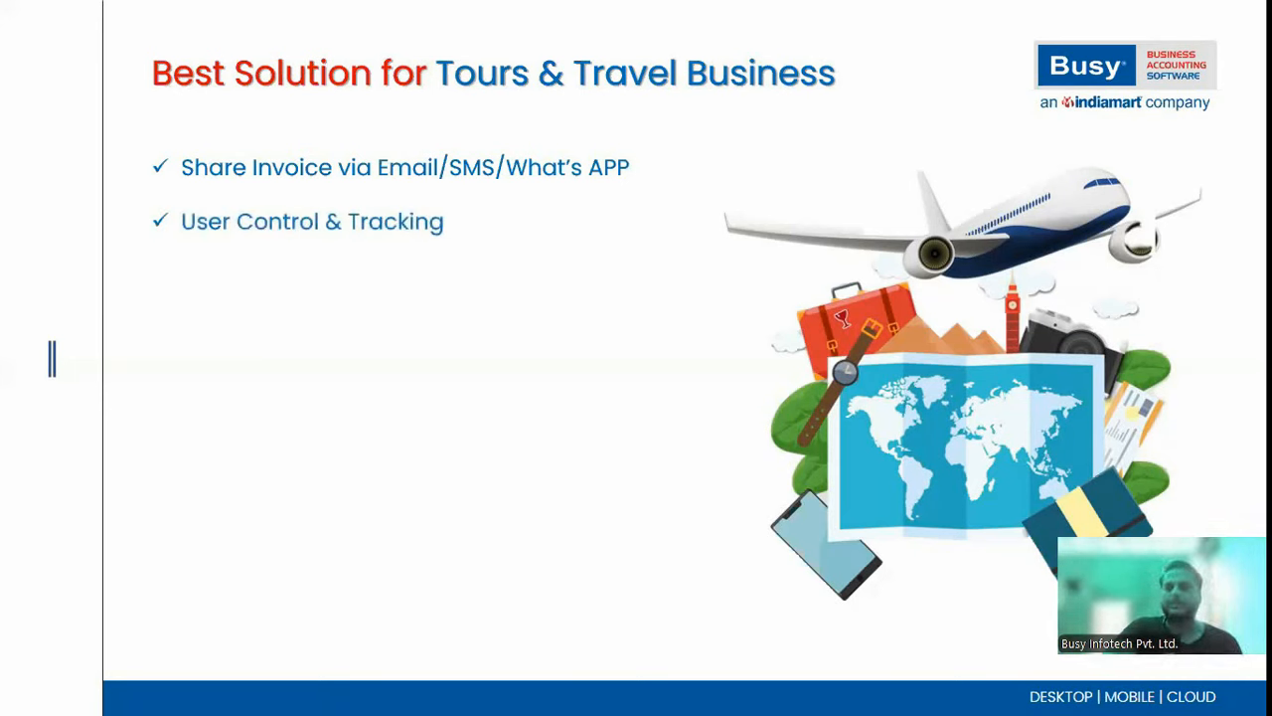
key(Right)
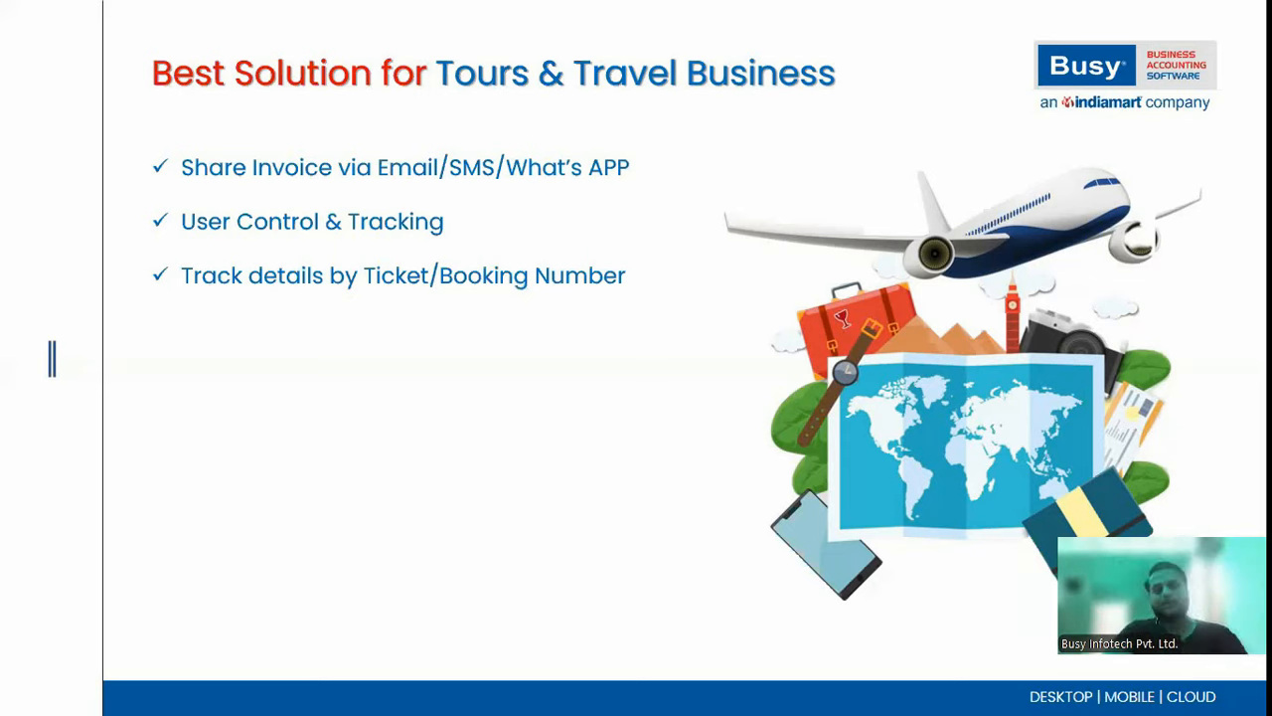
key(alt+Tab)
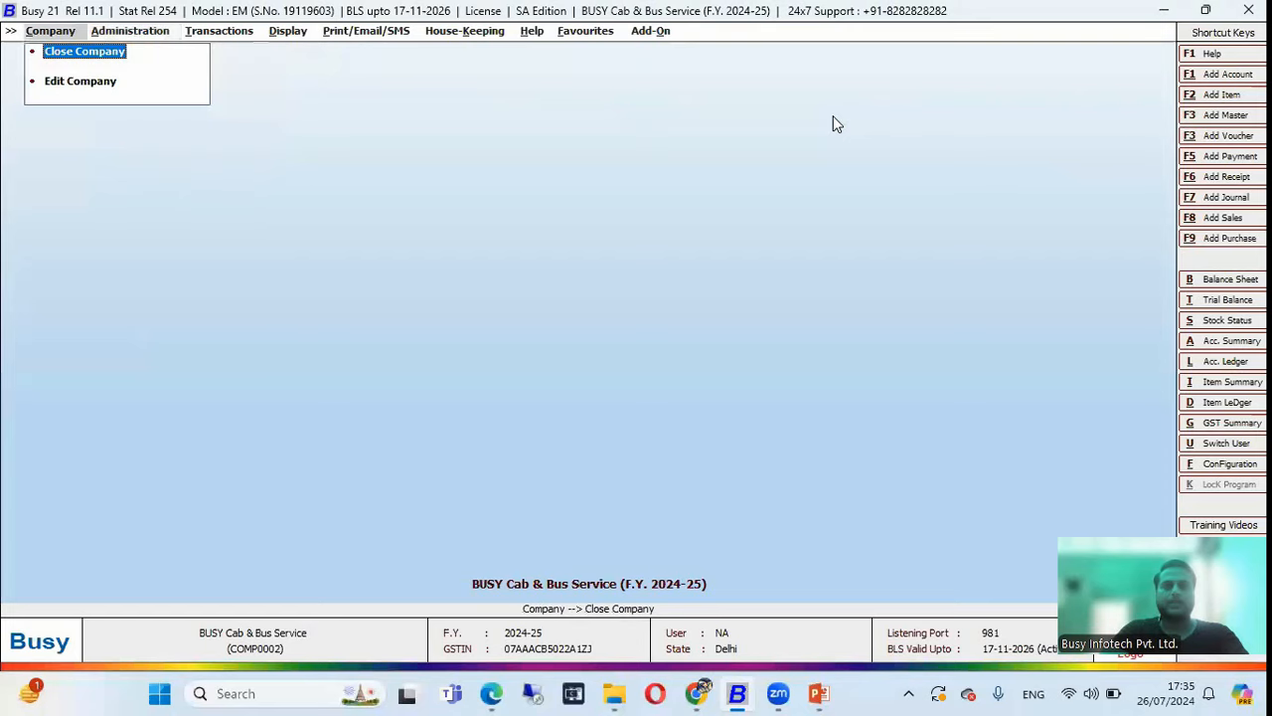
Reopen Busy Tours & Travel Agency and view invoice TI/6/2024-25, quitting it unchanged.
key(Return)
key(Return)
key(Down)
key(Return)
key(Return)
key(Return)
key(Return)
key(Return)
key(Return)
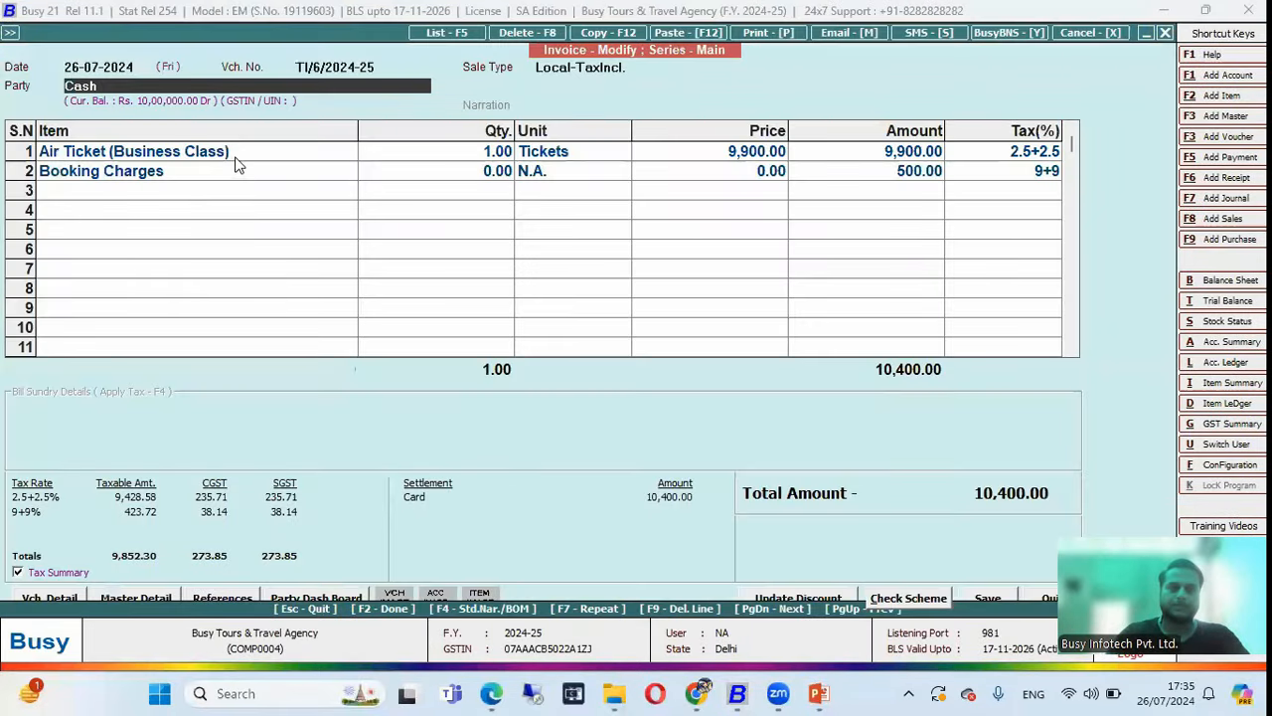
key(Return)
key(Return)
key(F2)
key(Return)
key(Return)
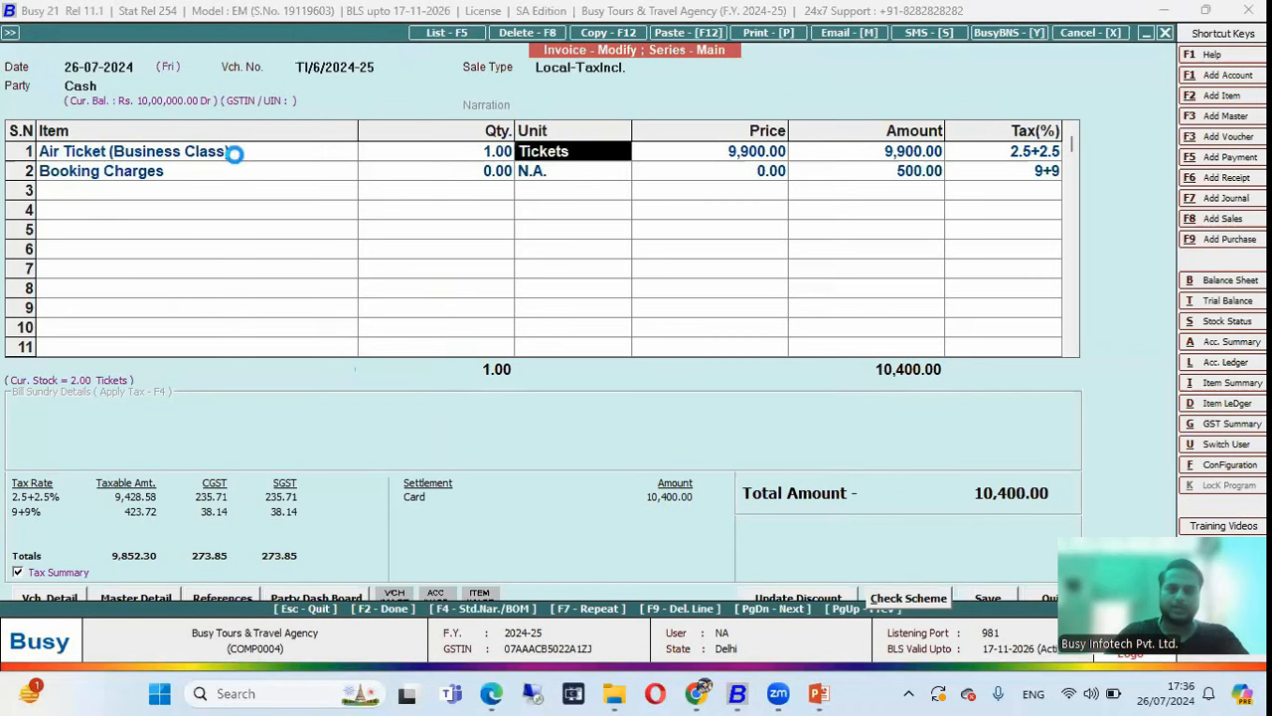
key(Escape)
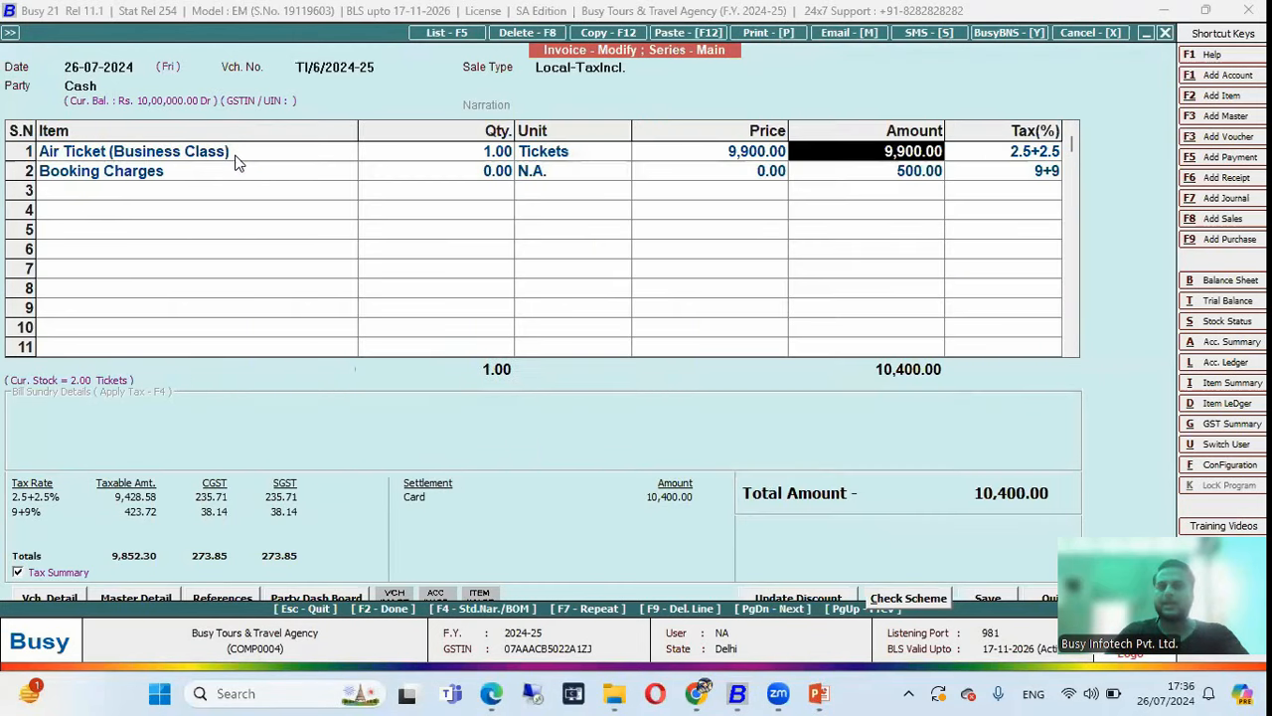
key(Escape)
key(Return)
key(Escape)
key(Escape)
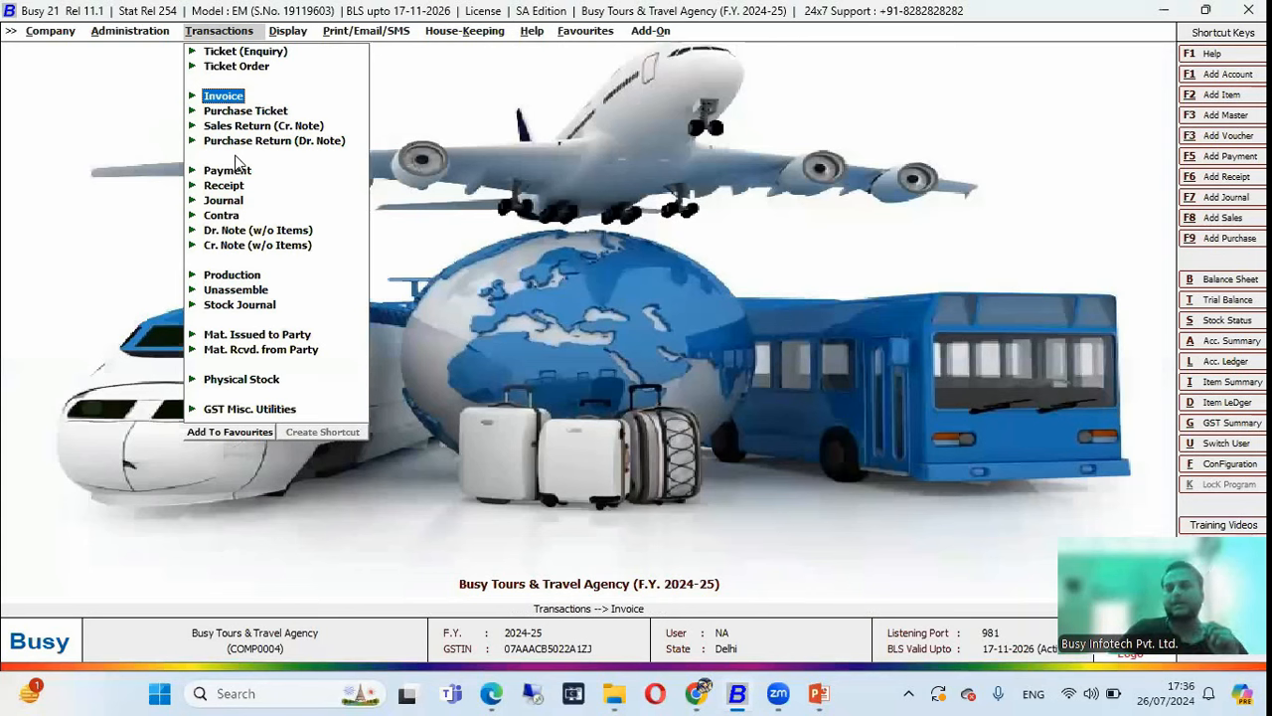
Run the Item Serial No. History report for ticket AI1122.
key(Right)
key(Down)
key(Down)
key(Down)
key(Down)
key(Down)
key(Down)
key(Down)
key(Down)
key(Down)
key(Down)
key(Down)
key(Right)
key(Down)
key(Down)
key(Up)
key(Return)
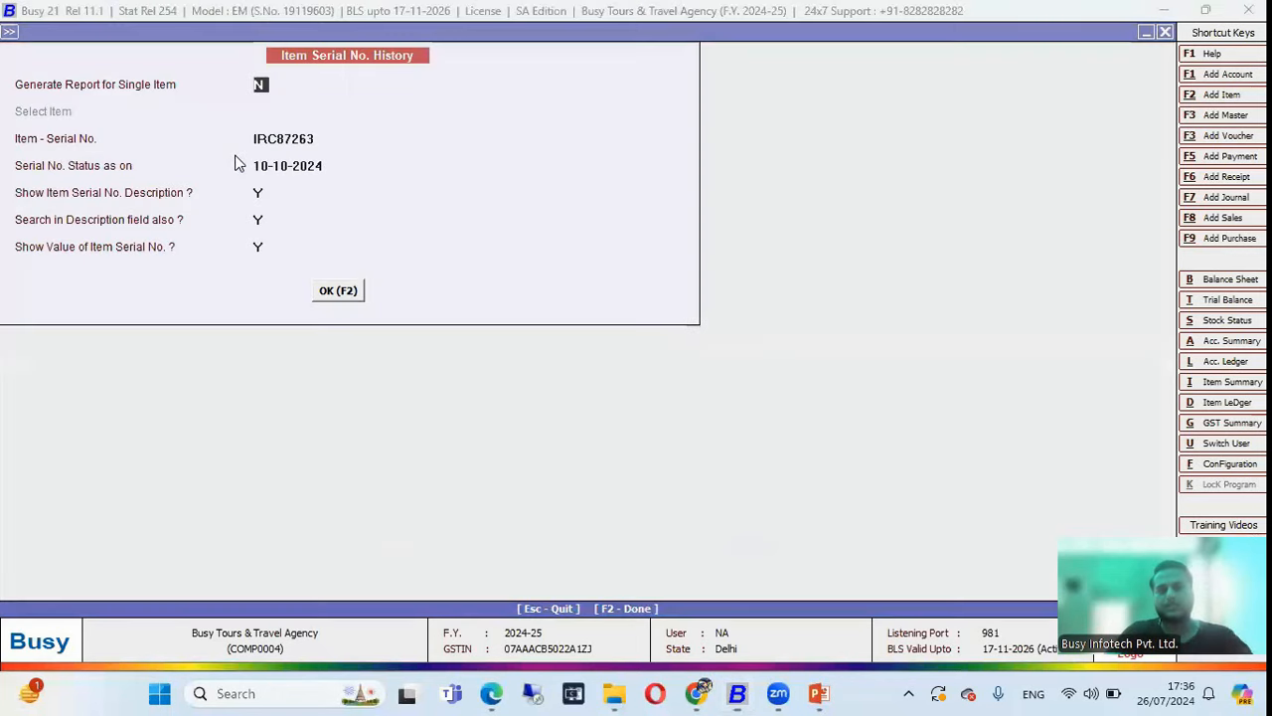
key(Return)
text(Al)
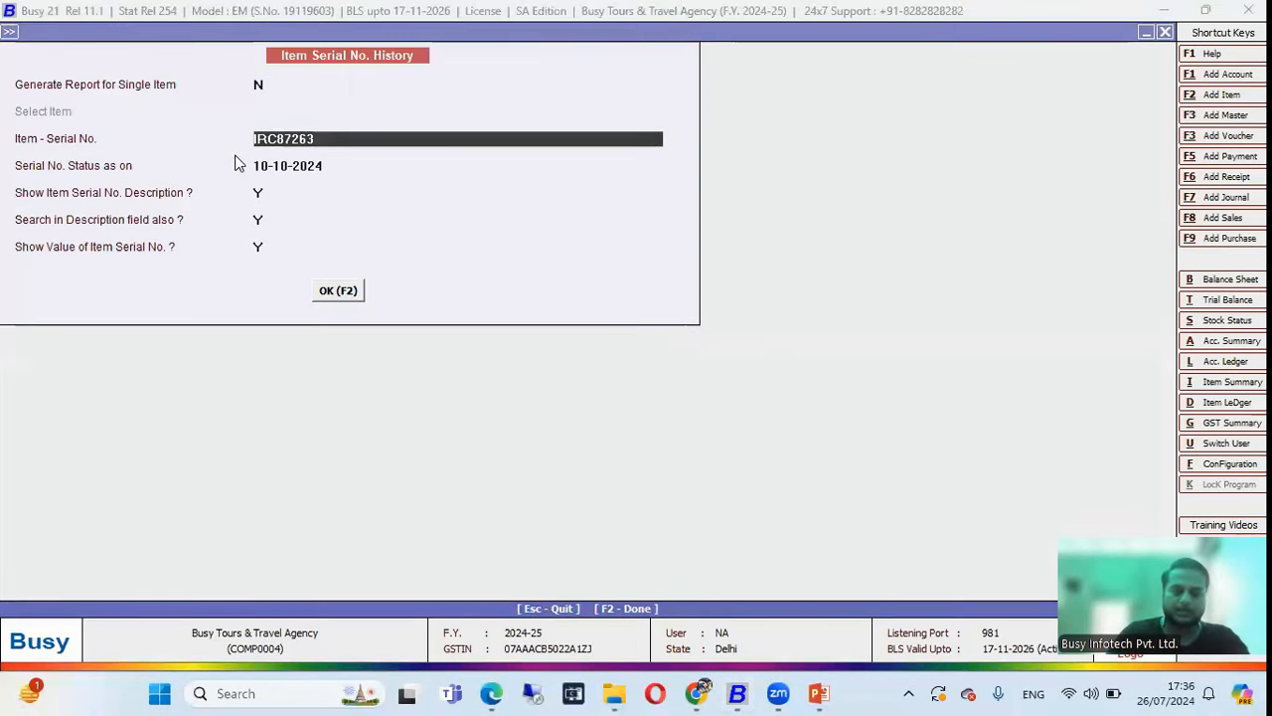
text(1122)
key(Return)
key(Return)
key(Return)
key(Return)
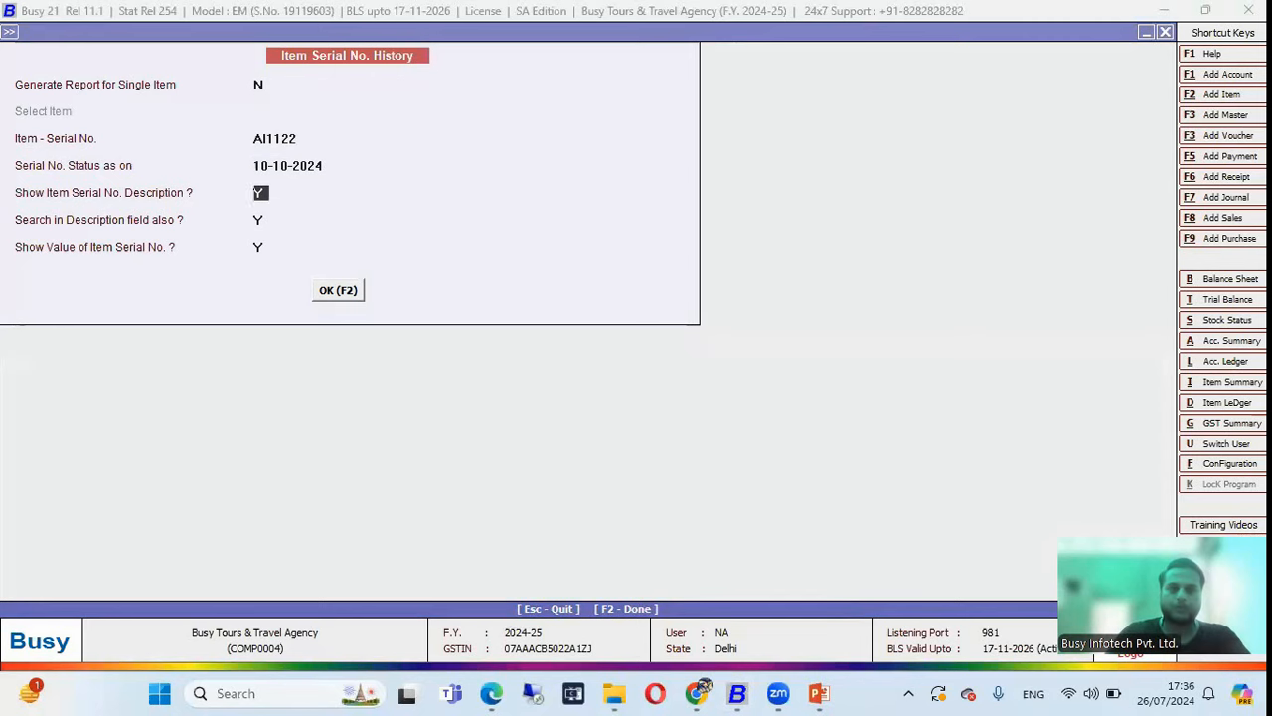
key(Return)
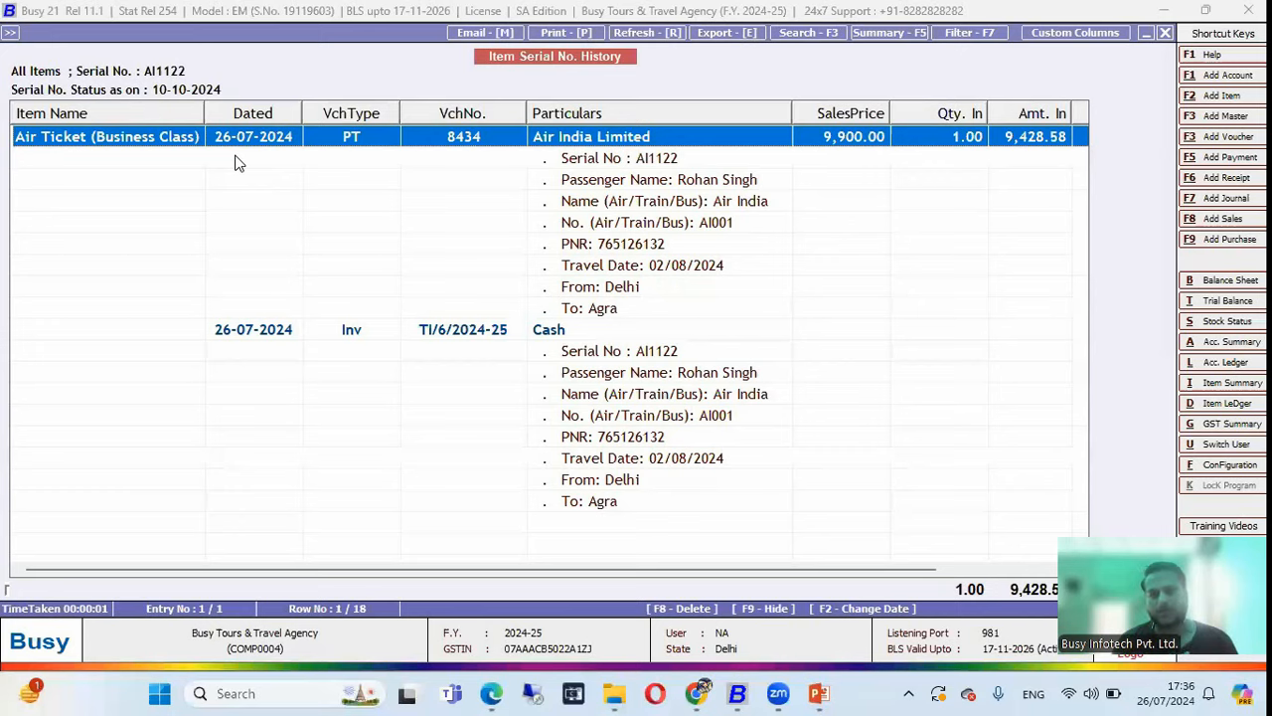
Rerun the AI1122 history showing the Air India Limited purchase and cash sale, then switch to the slideshow.
key(Escape)
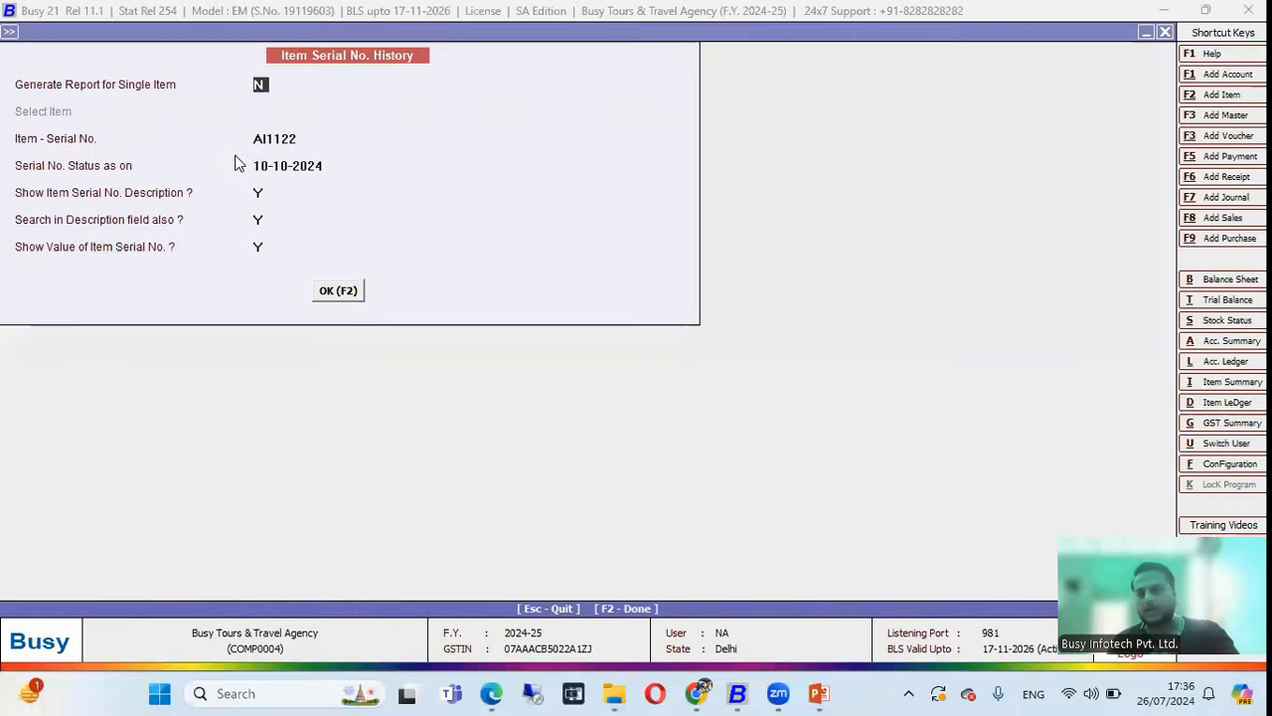
key(Return)
key(F2)
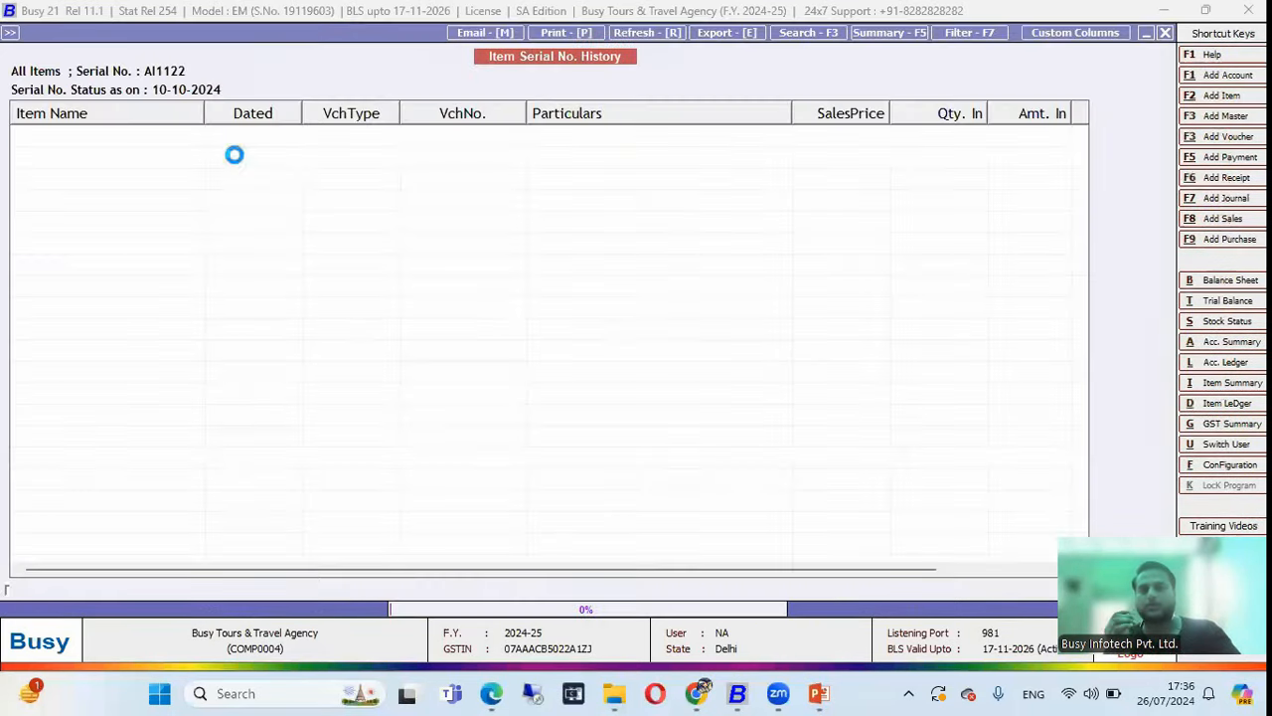
key(alt+Tab)
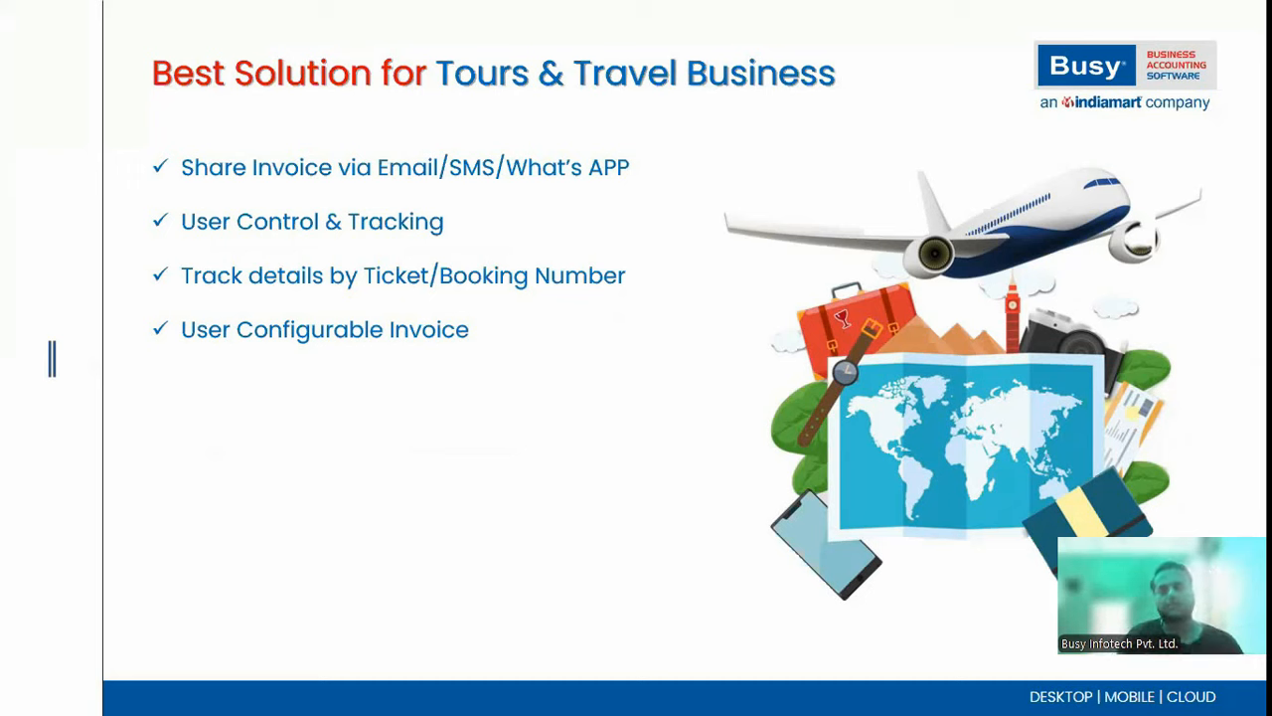
Reveal the Complete GST Management and Monthly & Quarterly Reports bullets, then close BUSY's serial-number history report.
key(Right)
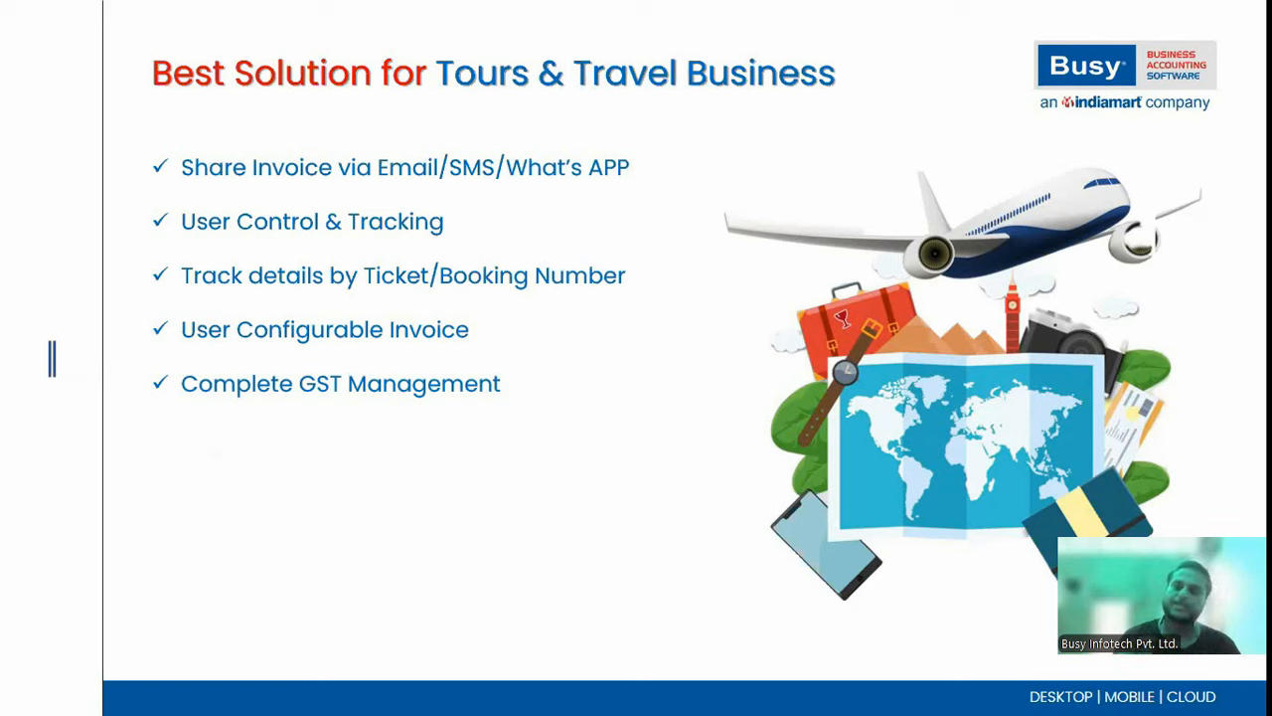
key(Right)
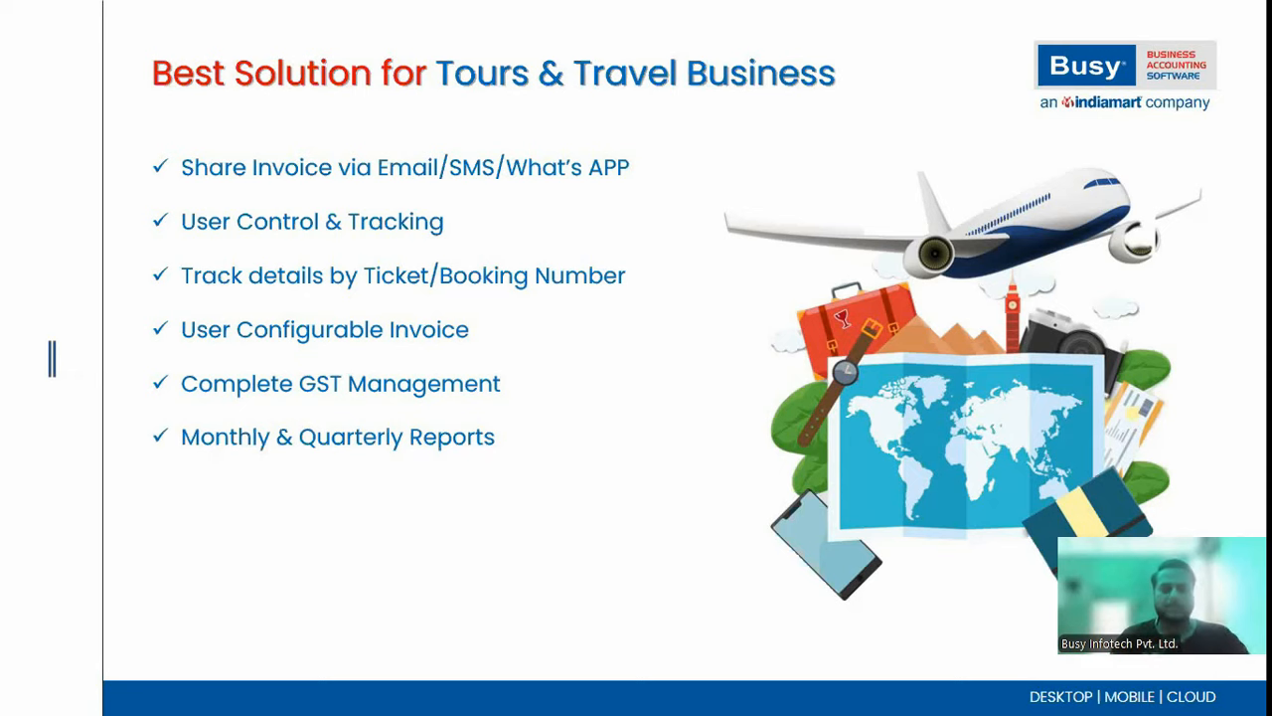
key(alt+Tab)
key(Escape)
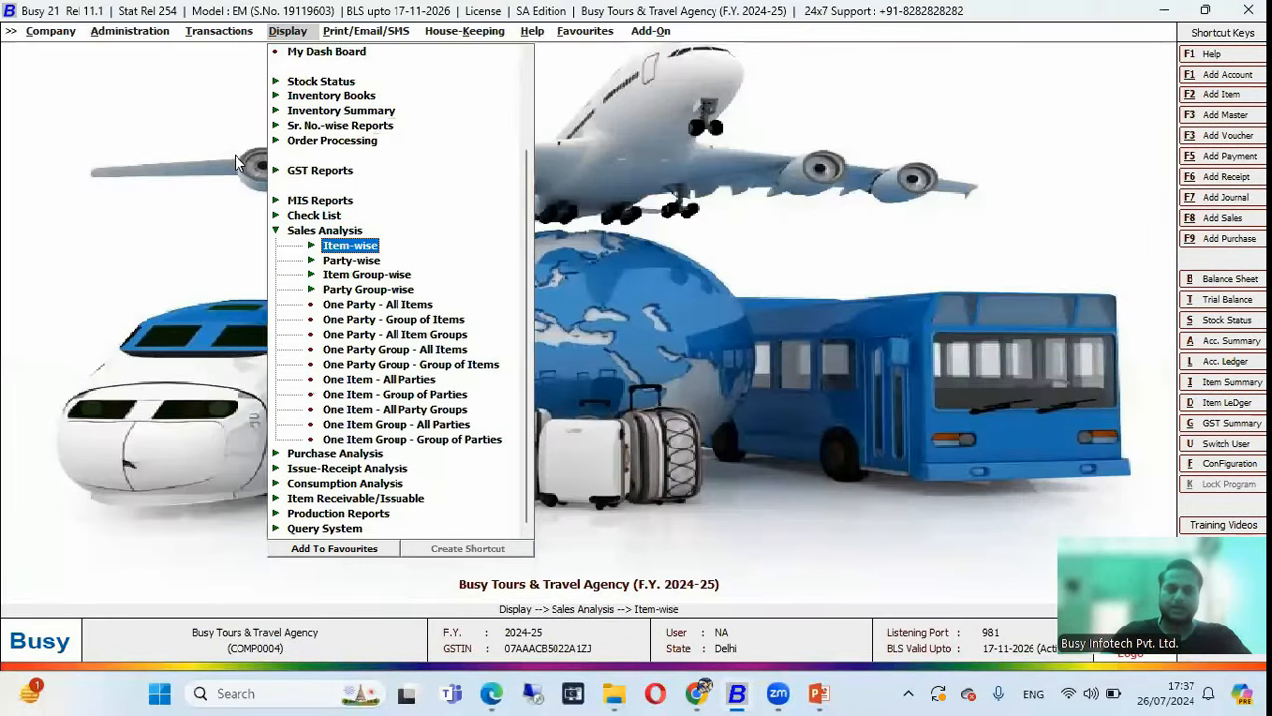
Open the item-wise Standard-Monthly sales analysis for all items.
key(Return)
key(Down)
key(Return)
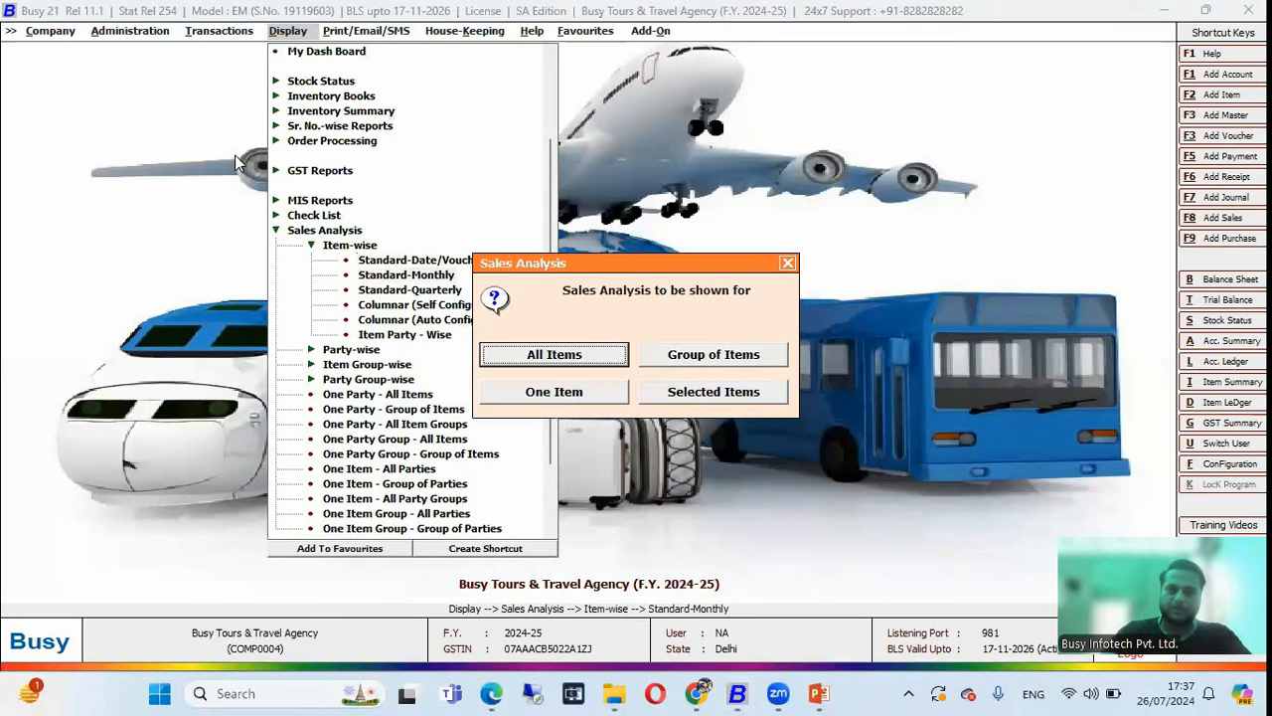
key(Escape)
key(Down)
key(Up)
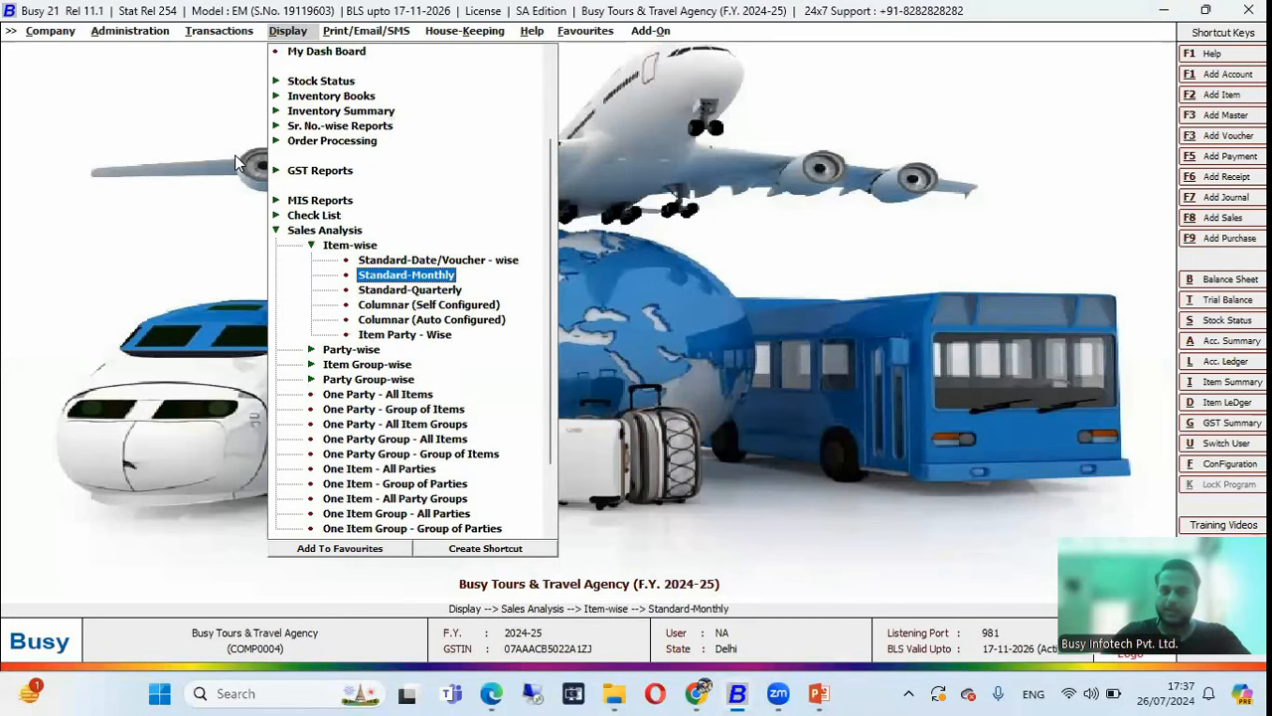
key(Return)
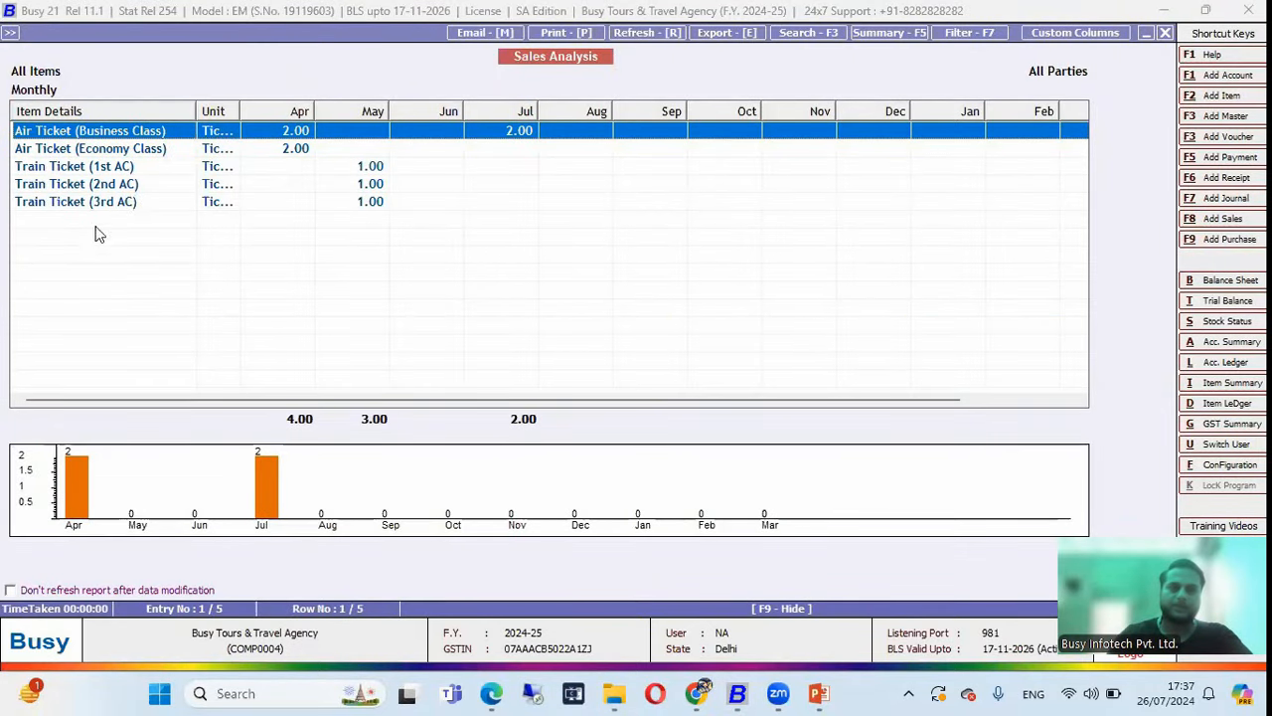
Enlarge the monthly sales chart for July, then close the monthly report.
click(328, 490)
click(577, 282)
double_click(268, 454)
key(Escape)
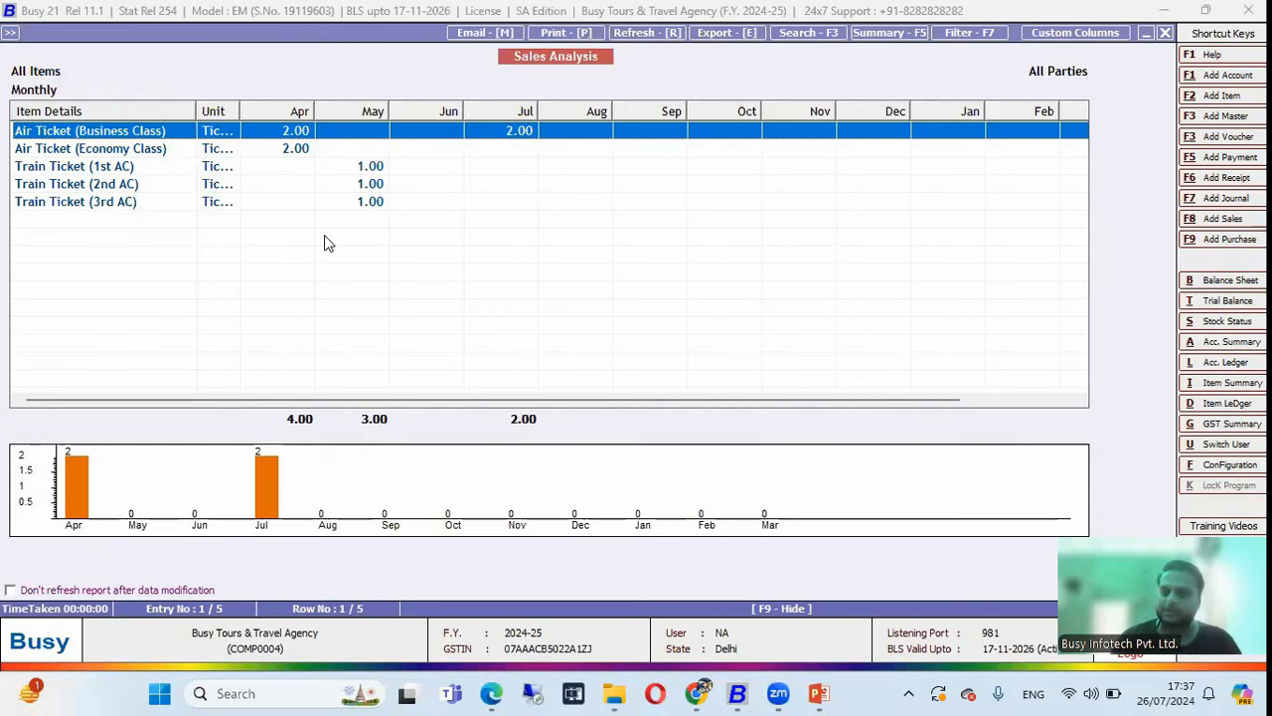
key(Escape)
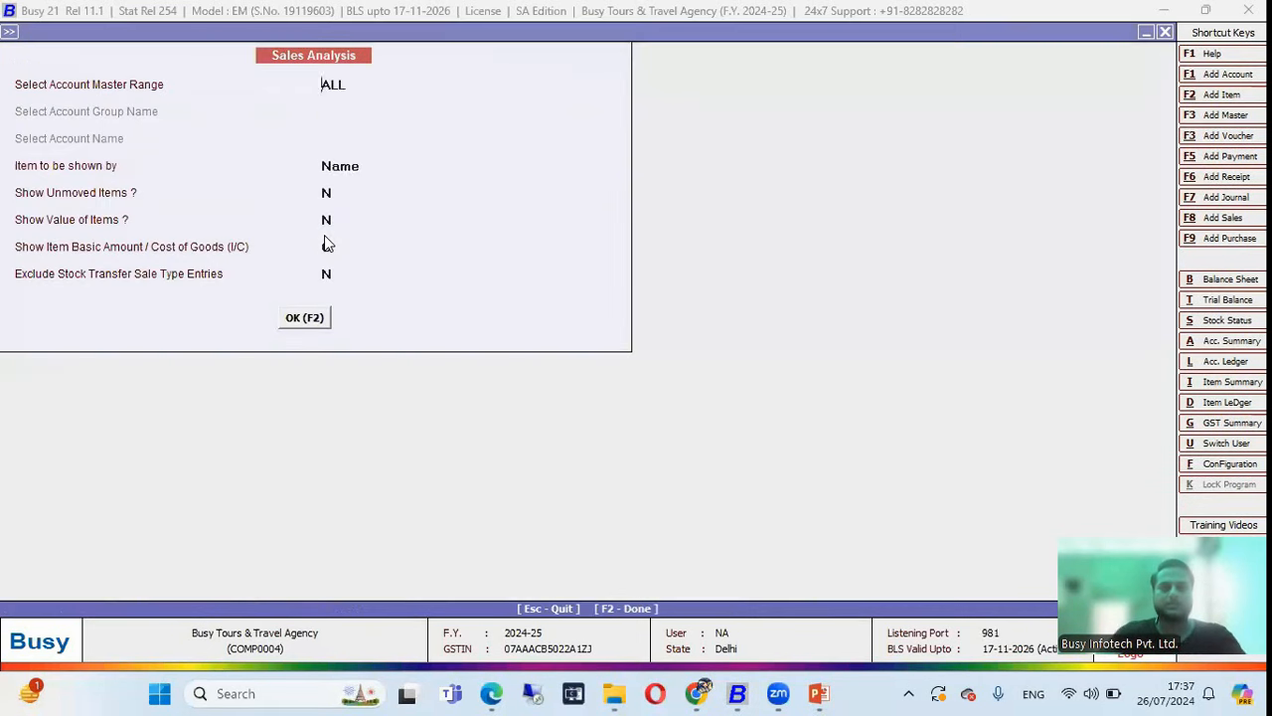
key(Escape)
key(Escape)
Run the Standard-Quarterly sales analysis for all items and view Air Ticket (Business Class) graphs.
key(Down)
key(Return)
key(Return)
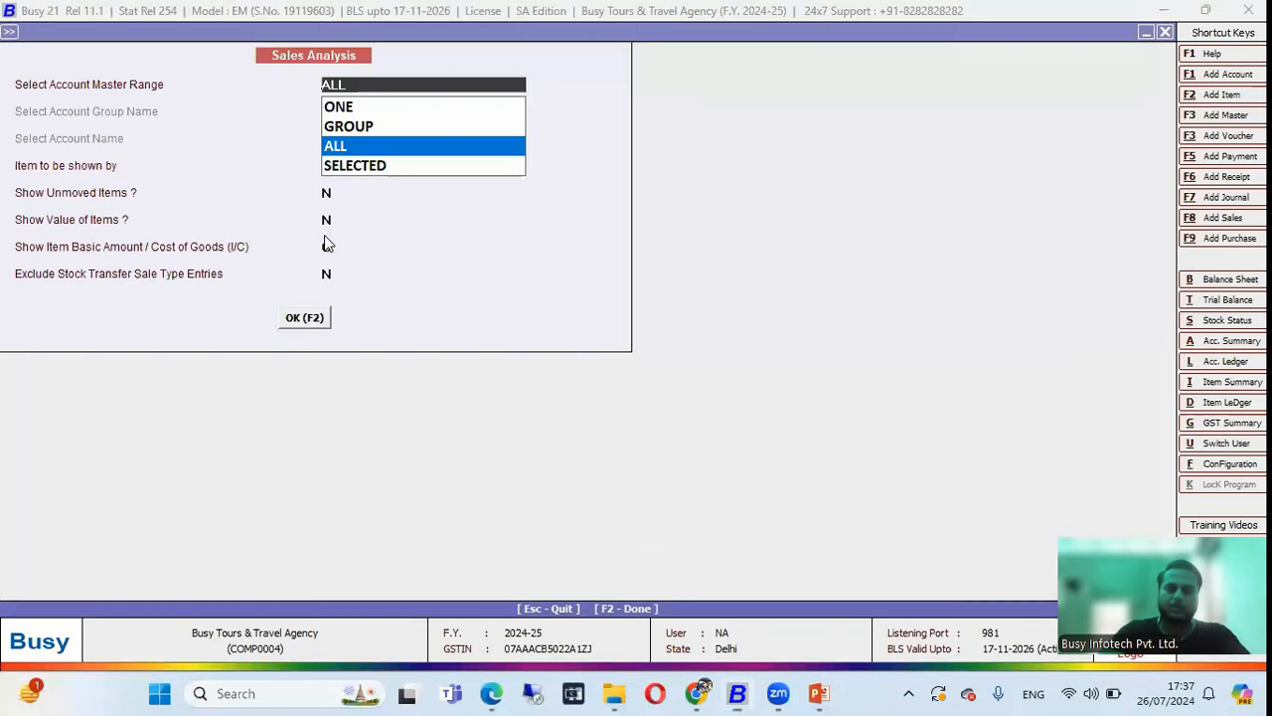
key(F2)
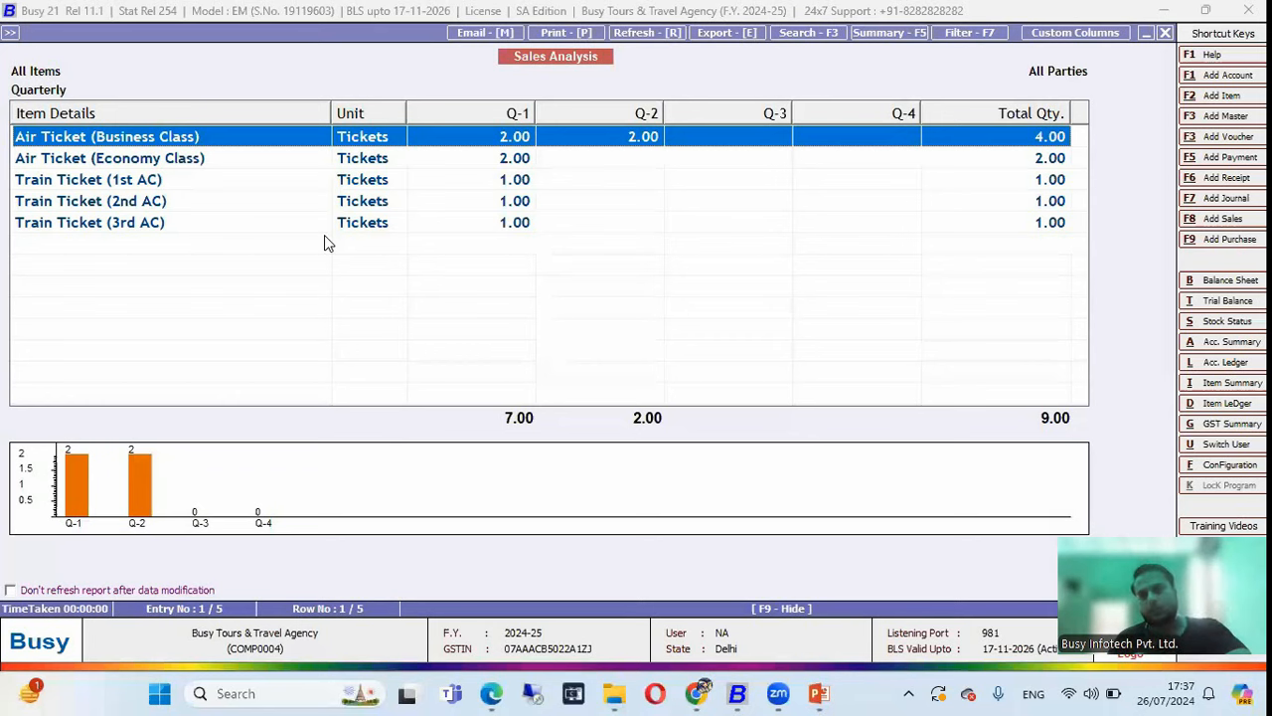
double_click(271, 494)
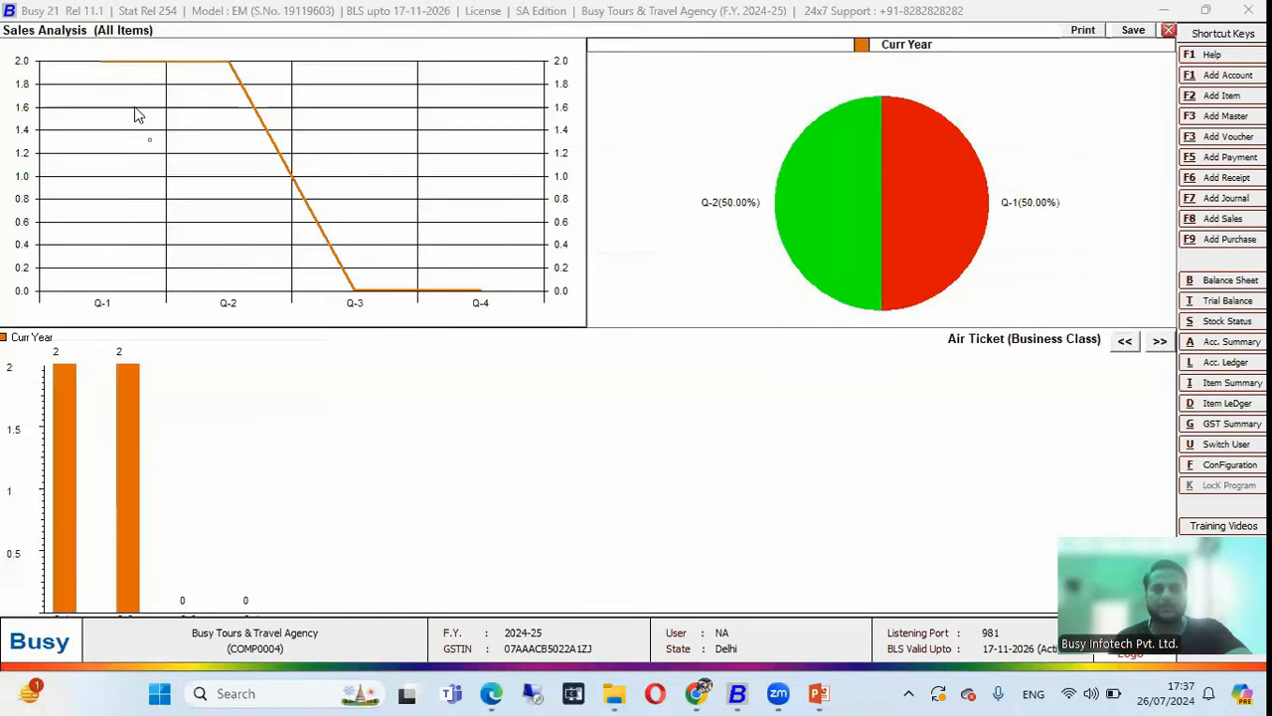
key(Escape)
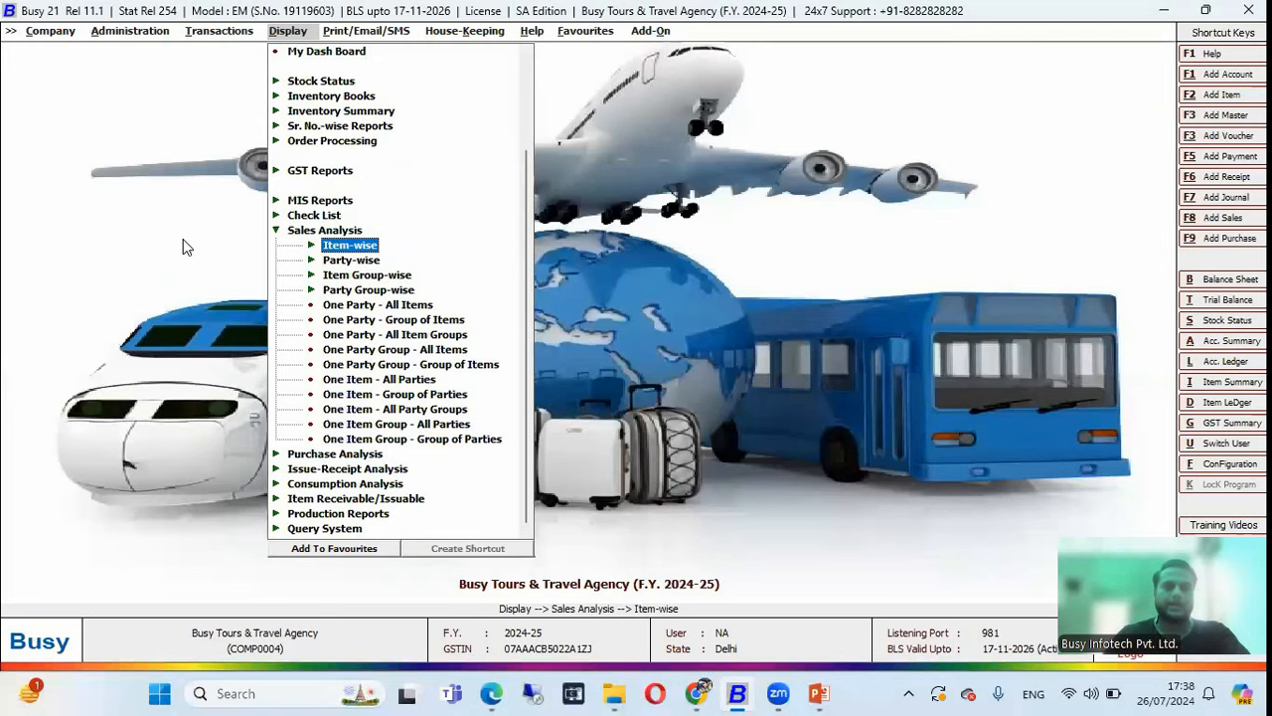
Back out of the sales analysis report list in BUSY.
key(Escape)
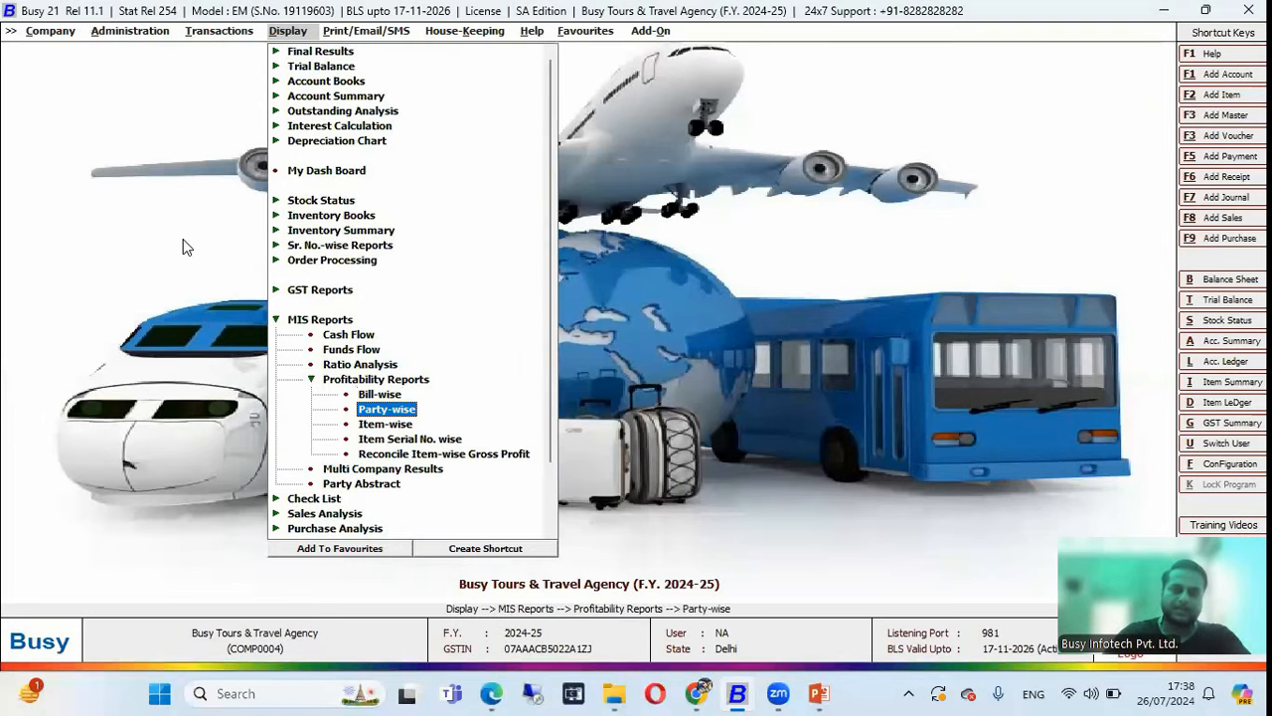
Generate and review the Bill-wise Profitability report showing 868.74 total profit.
key(Up)
key(Return)
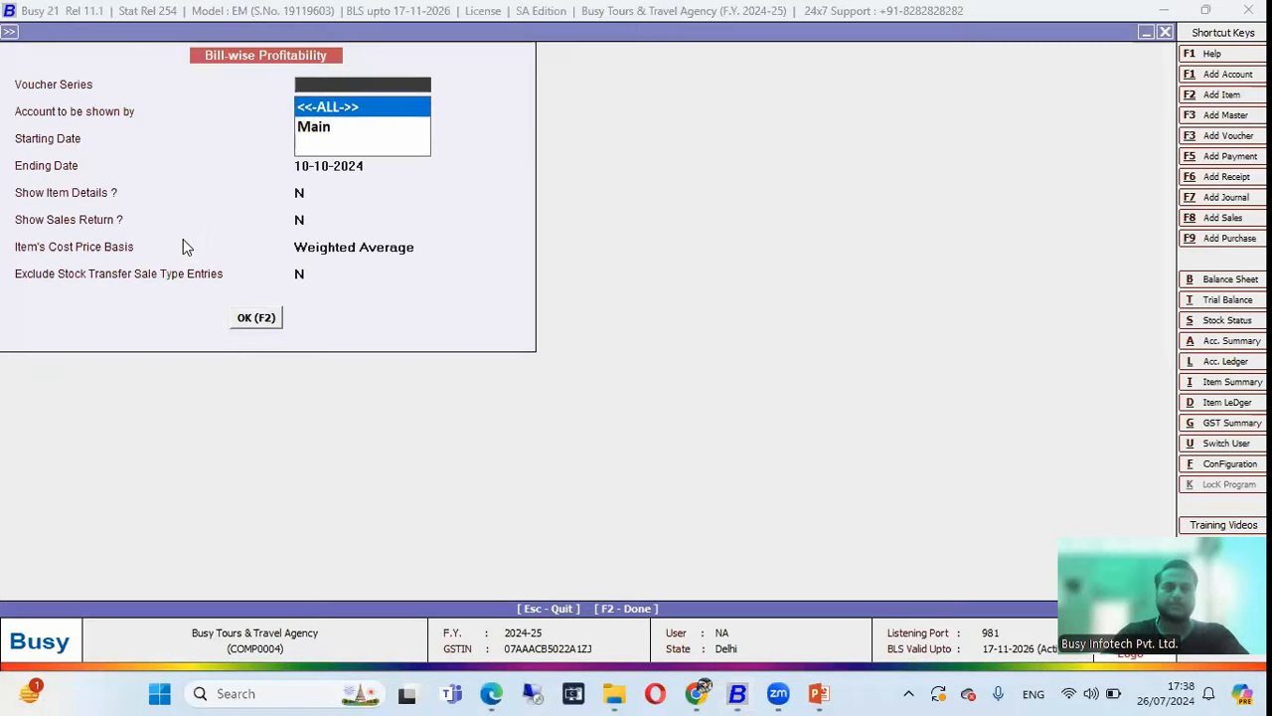
key(F2)
key(Down)
key(Down)
key(Down)
key(Down)
key(Down)
key(Up)
key(Up)
key(Up)
key(Up)
key(Up)
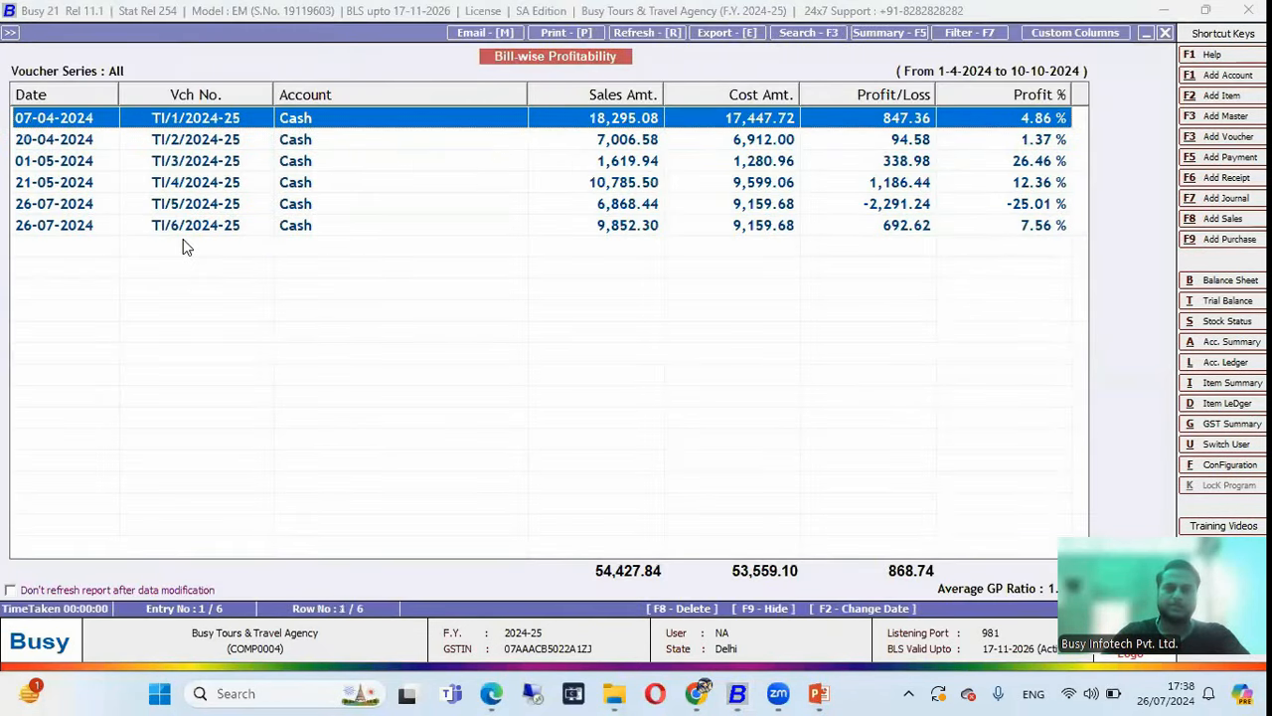
key(Escape)
key(Escape)
Generate and review Item Serial No. wise profitability for All Items, then close it.
key(Down)
key(Down)
key(Down)
key(Return)
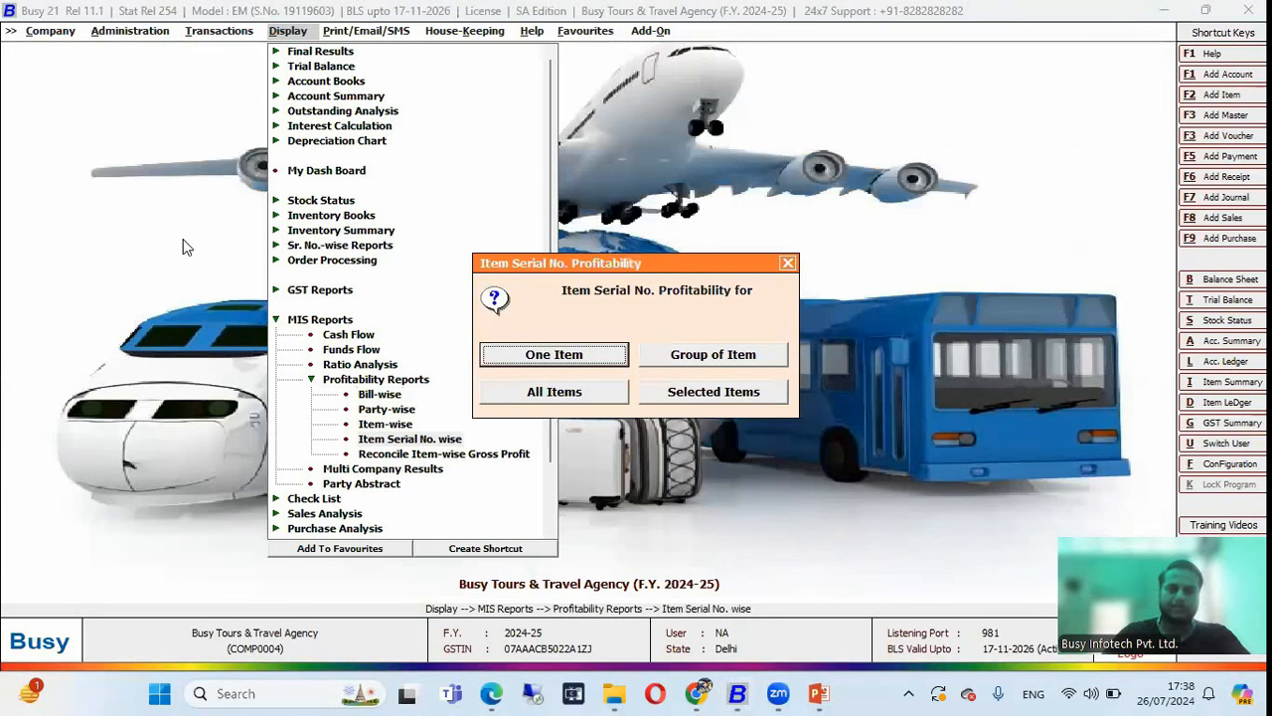
key(Down)
key(Down)
key(Return)
key(Return)
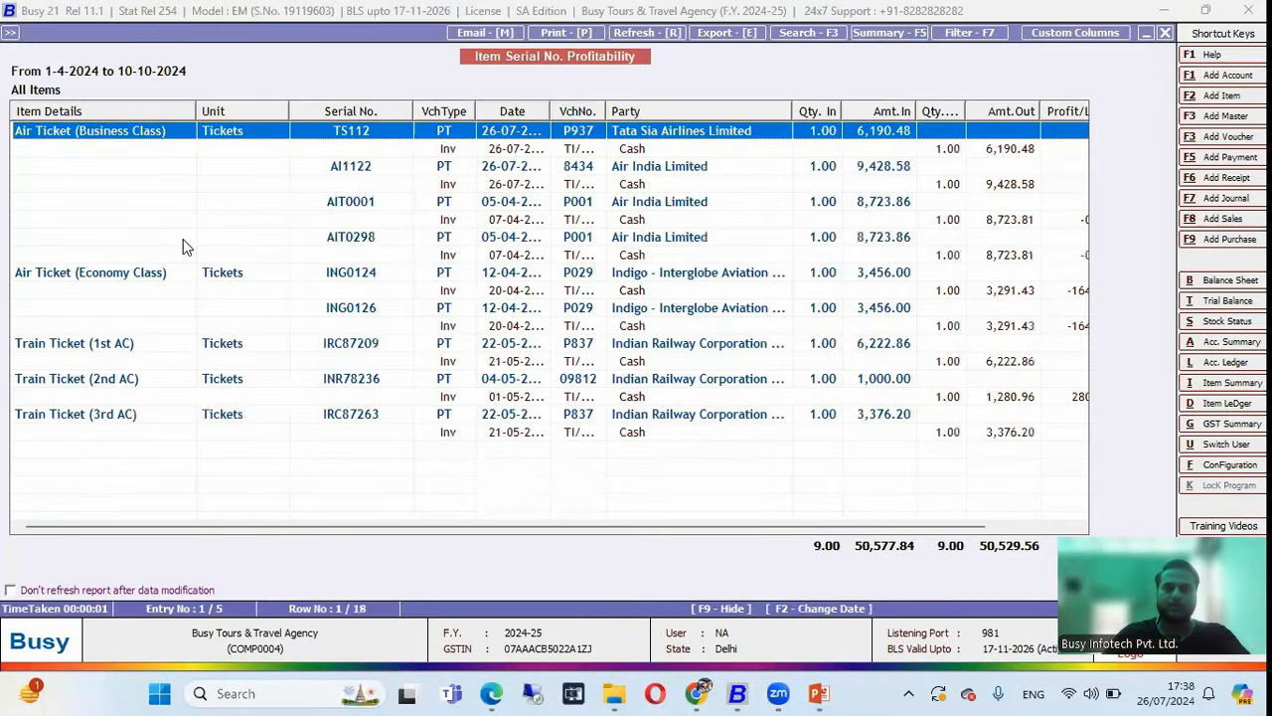
key(Escape)
key(Escape)
key(Escape)
key(Escape)
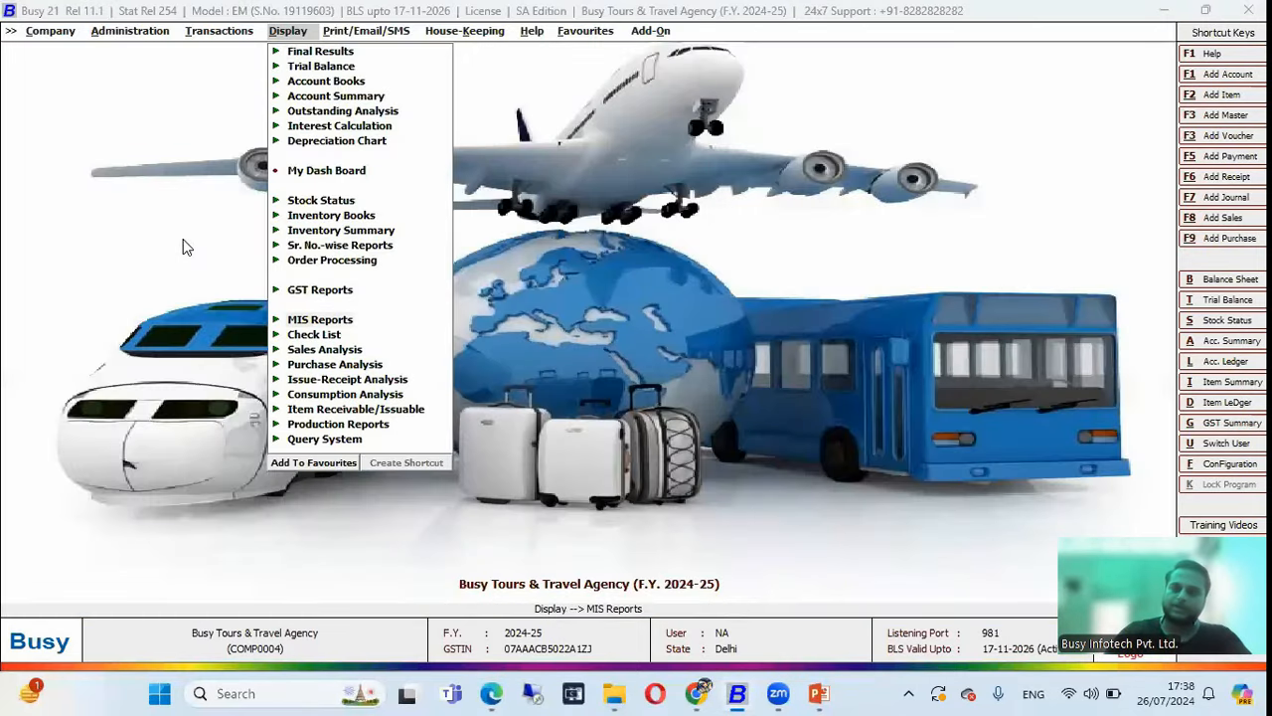
key(alt+Tab)
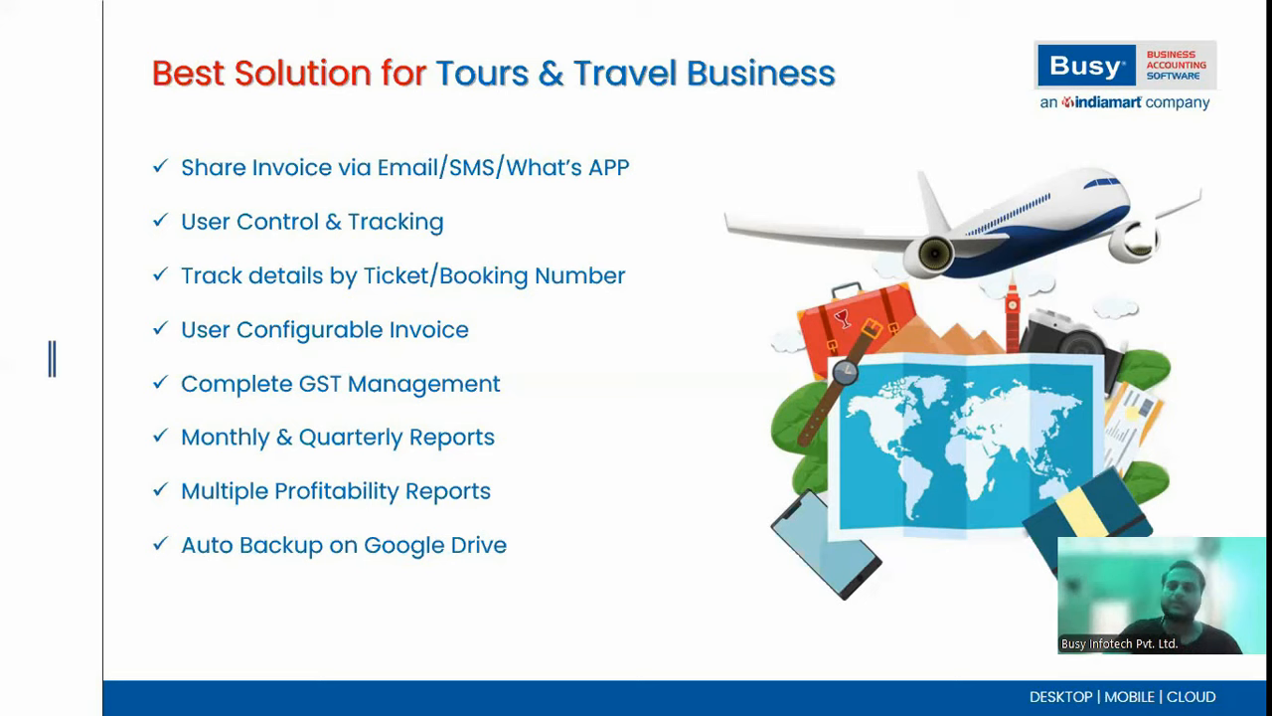
Reveal the Online & Offline Modules bullet on the Tours & Travel slide.
key(Right)
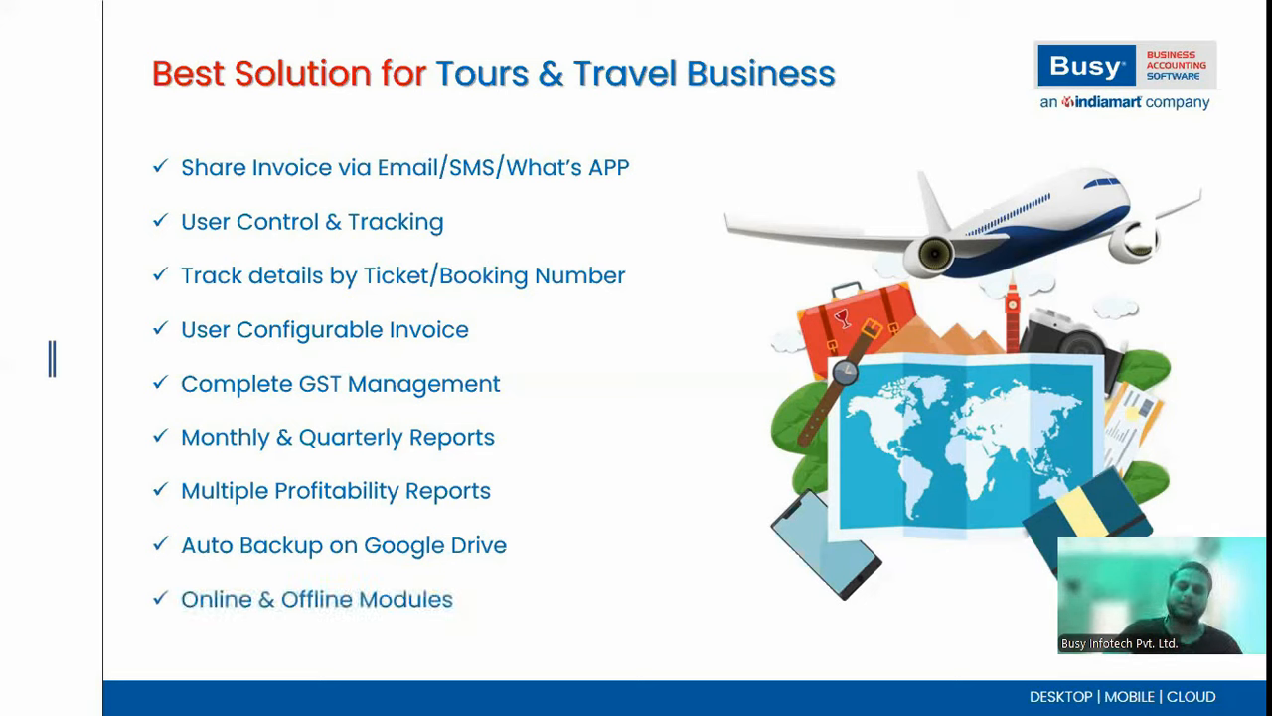